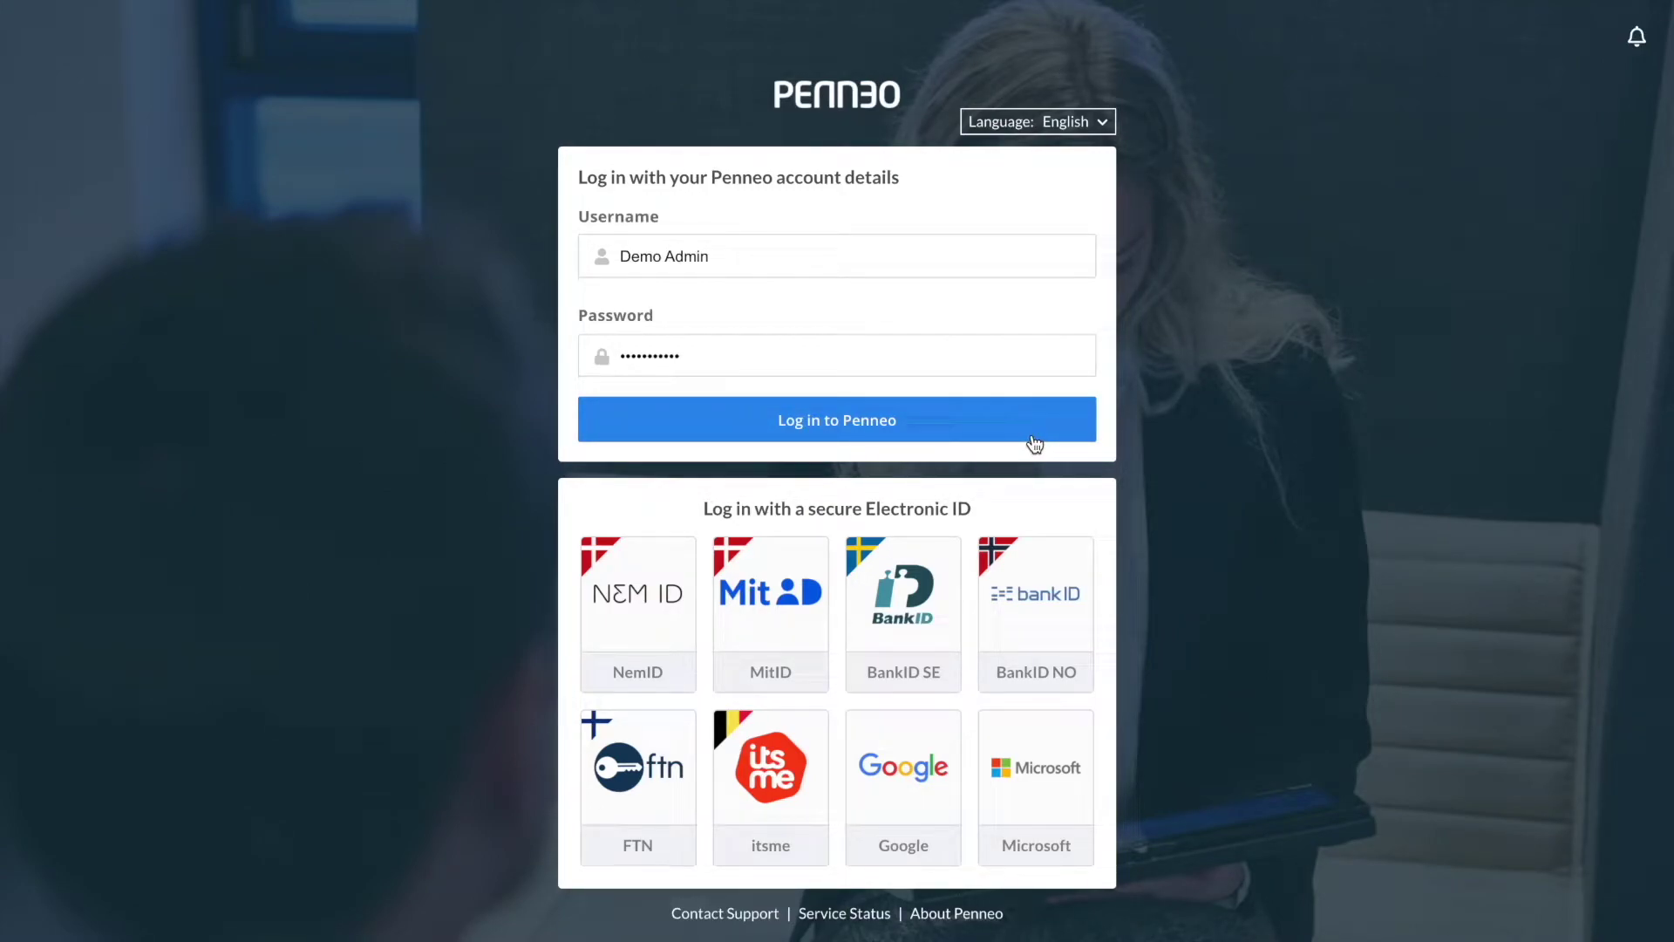
Log in to Penneo and open the Company page under Configure.
click(1032, 436)
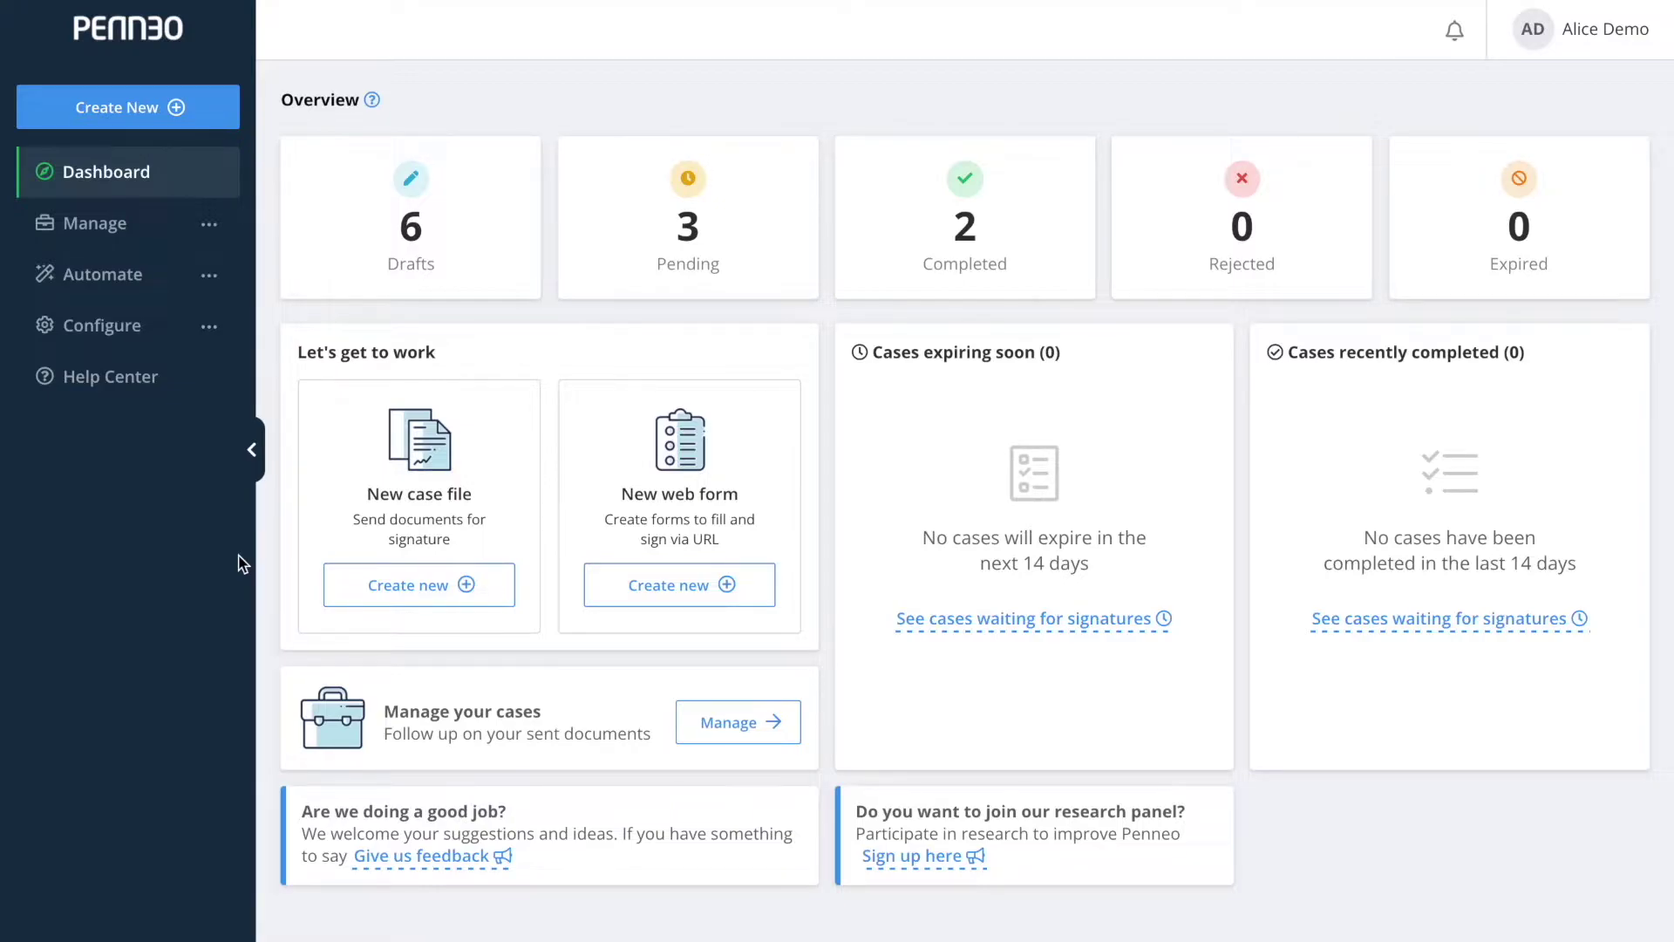
click(202, 340)
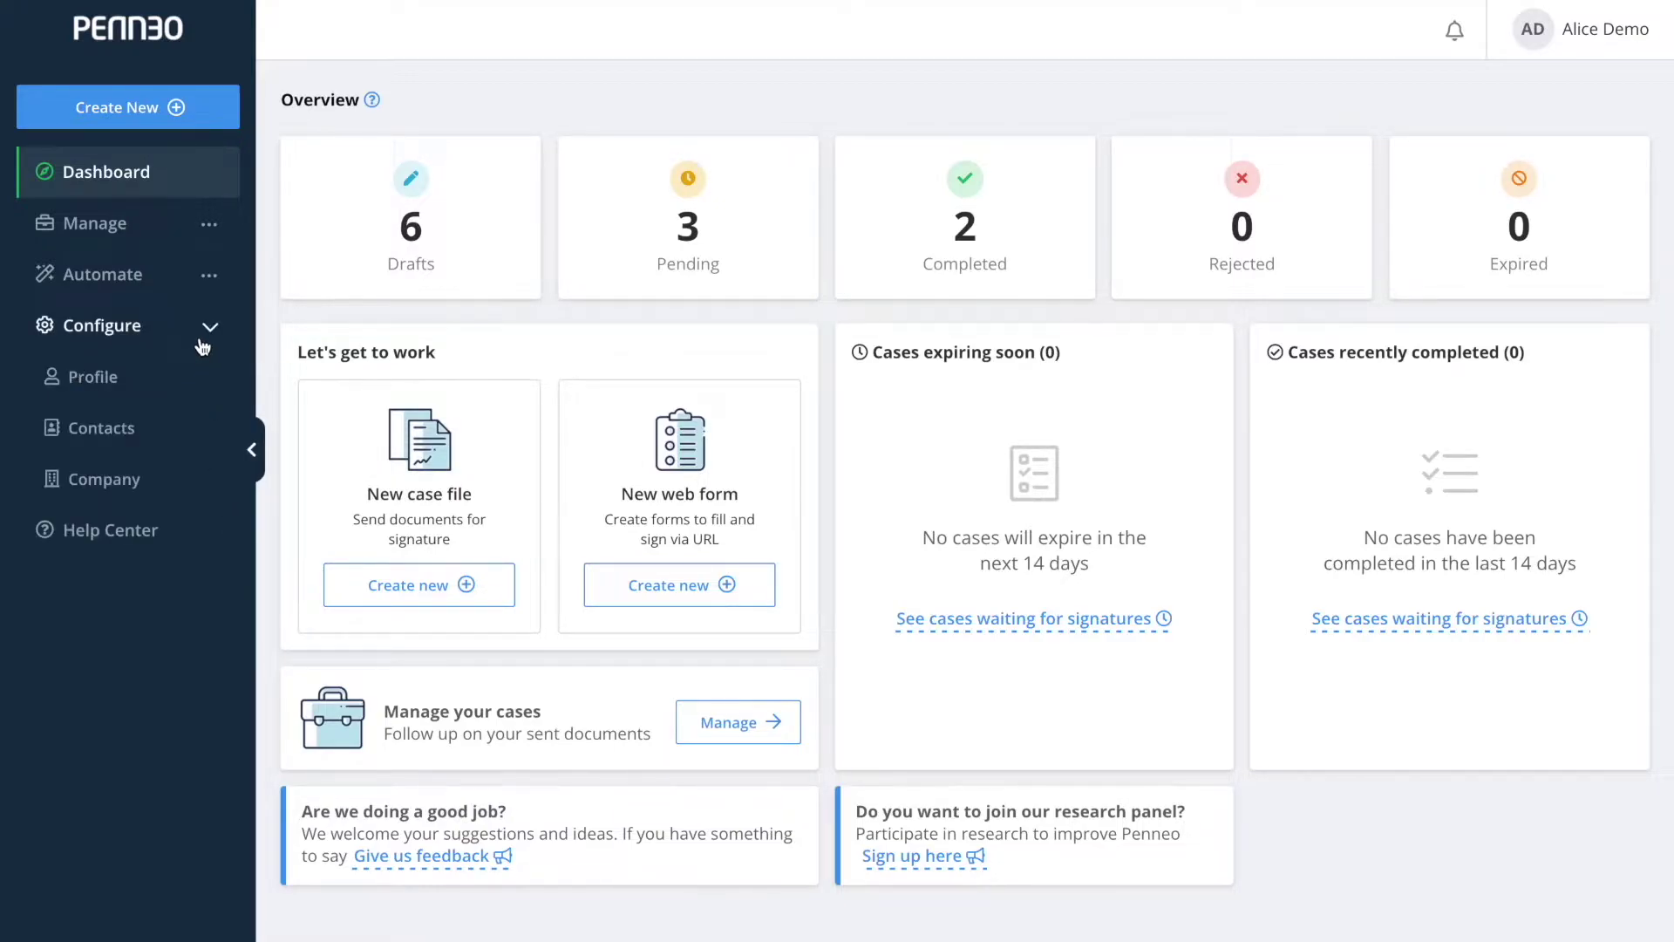
click(166, 494)
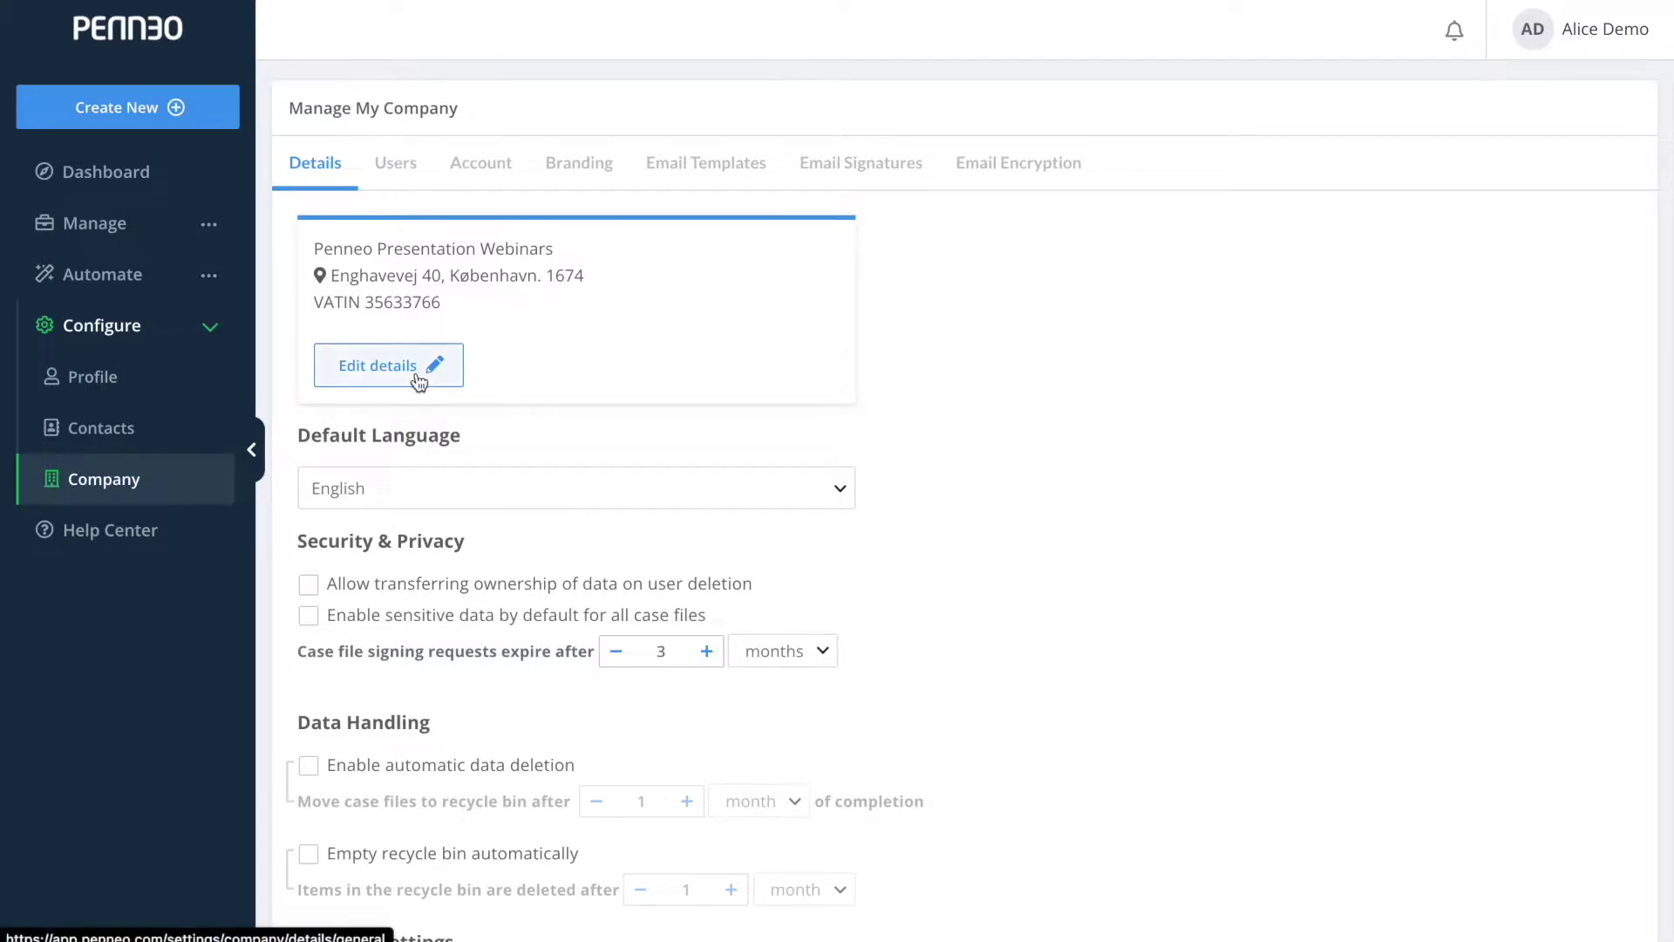
click(416, 375)
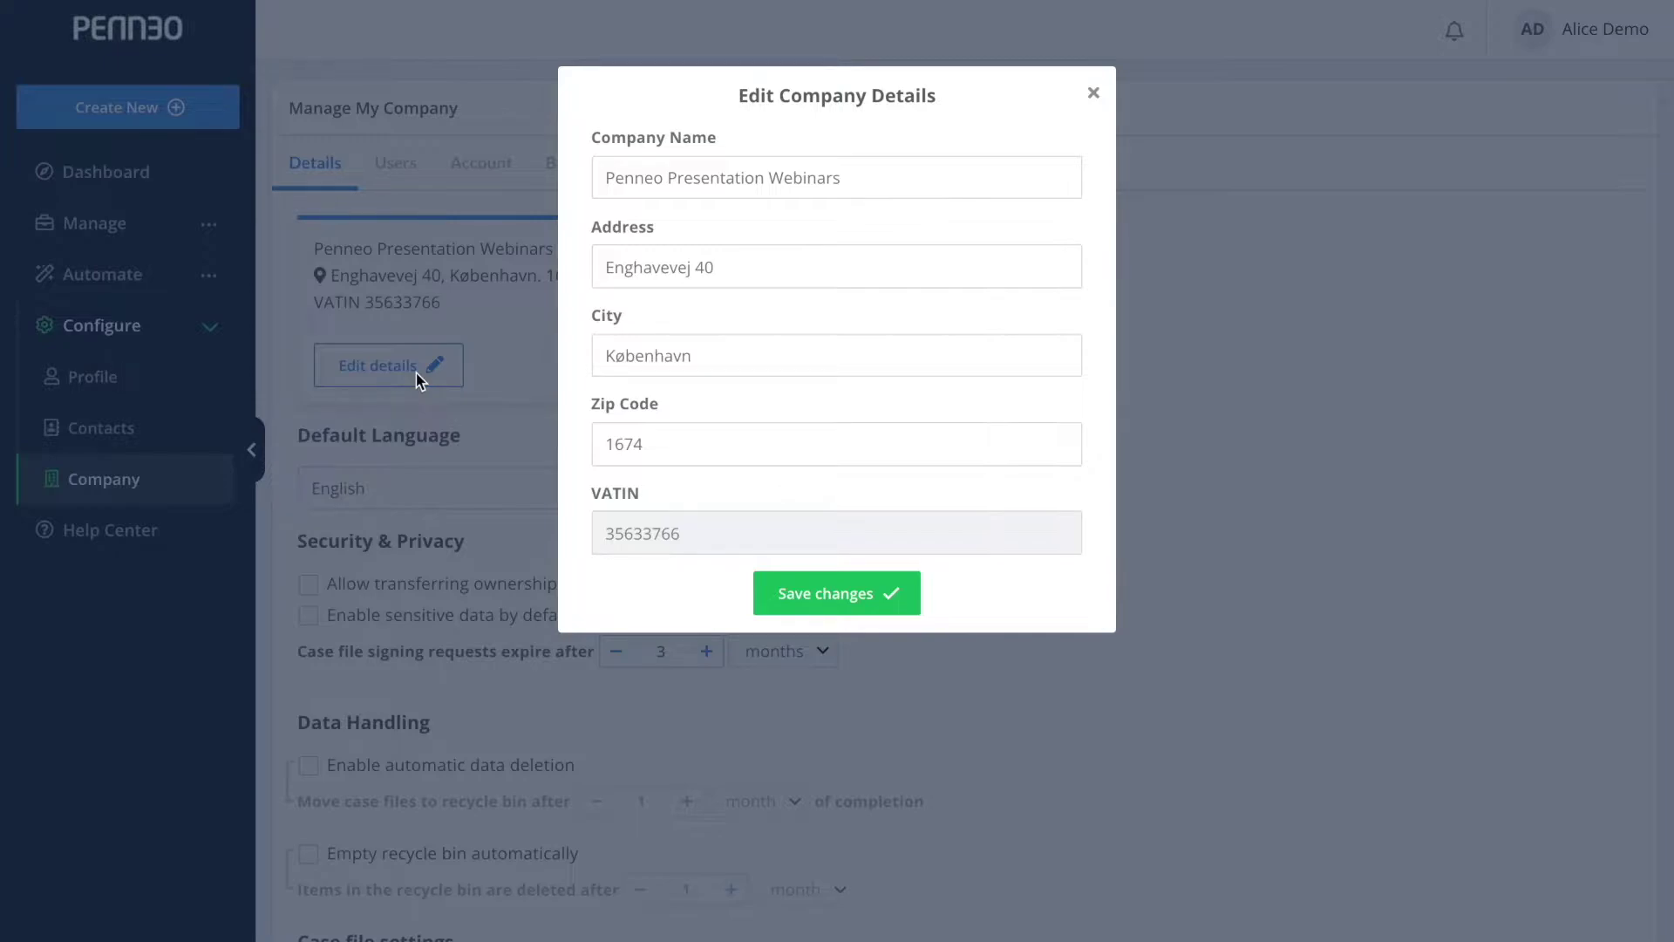
click(416, 373)
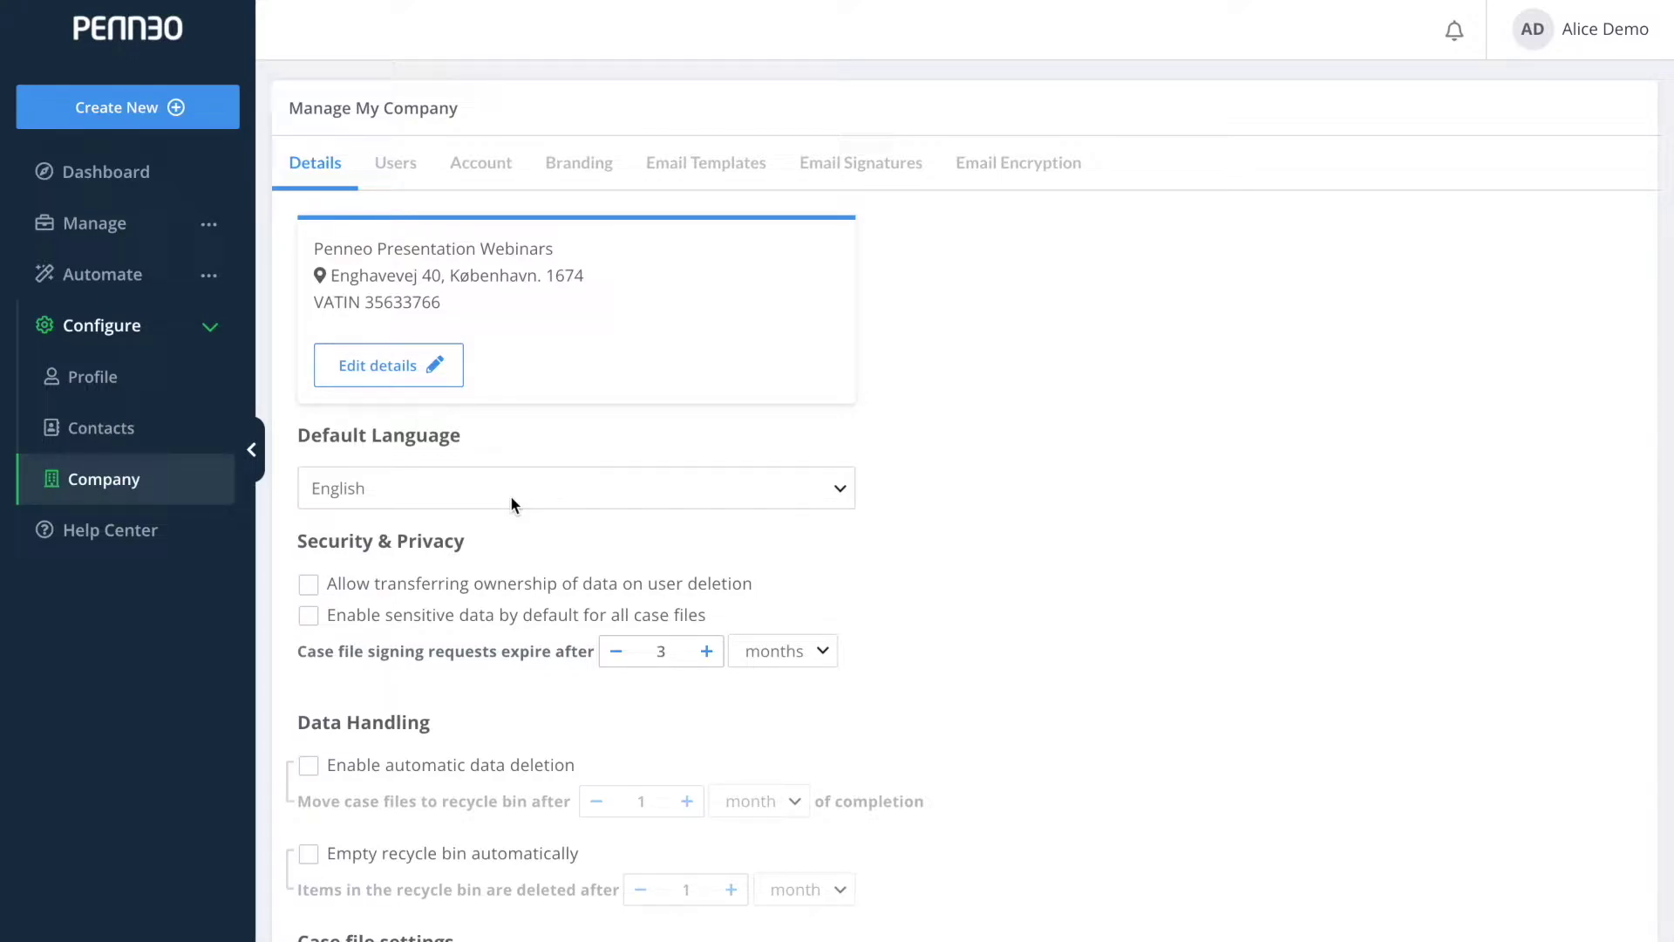
Leave the default language as English and start a new case file.
click(510, 495)
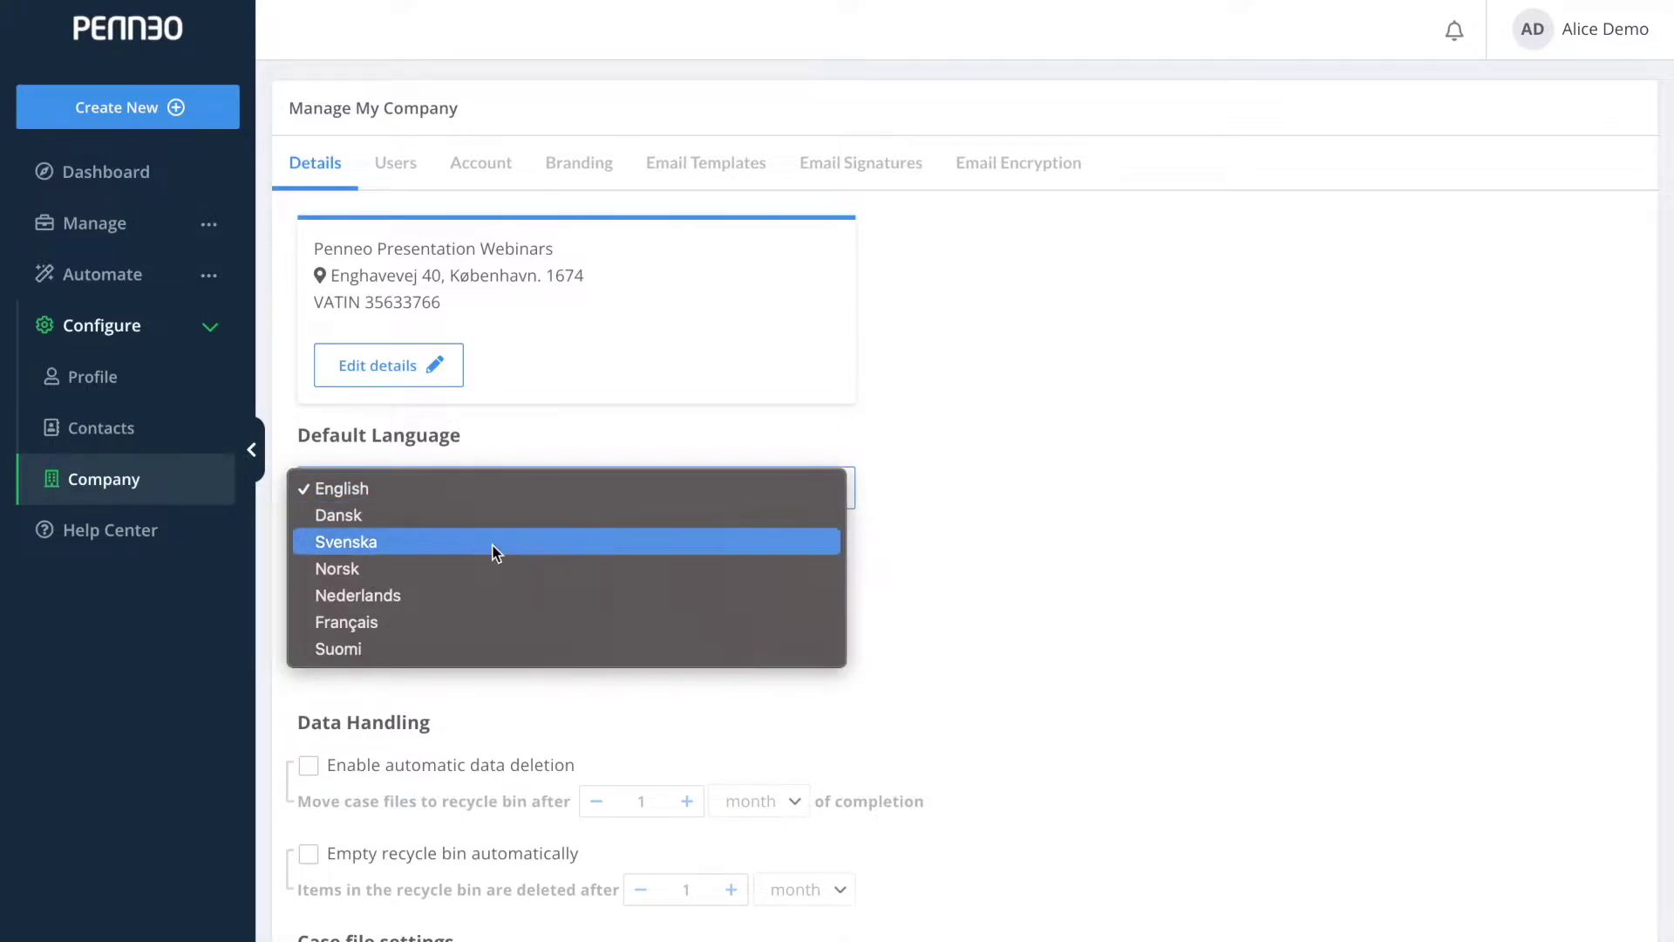
click(496, 498)
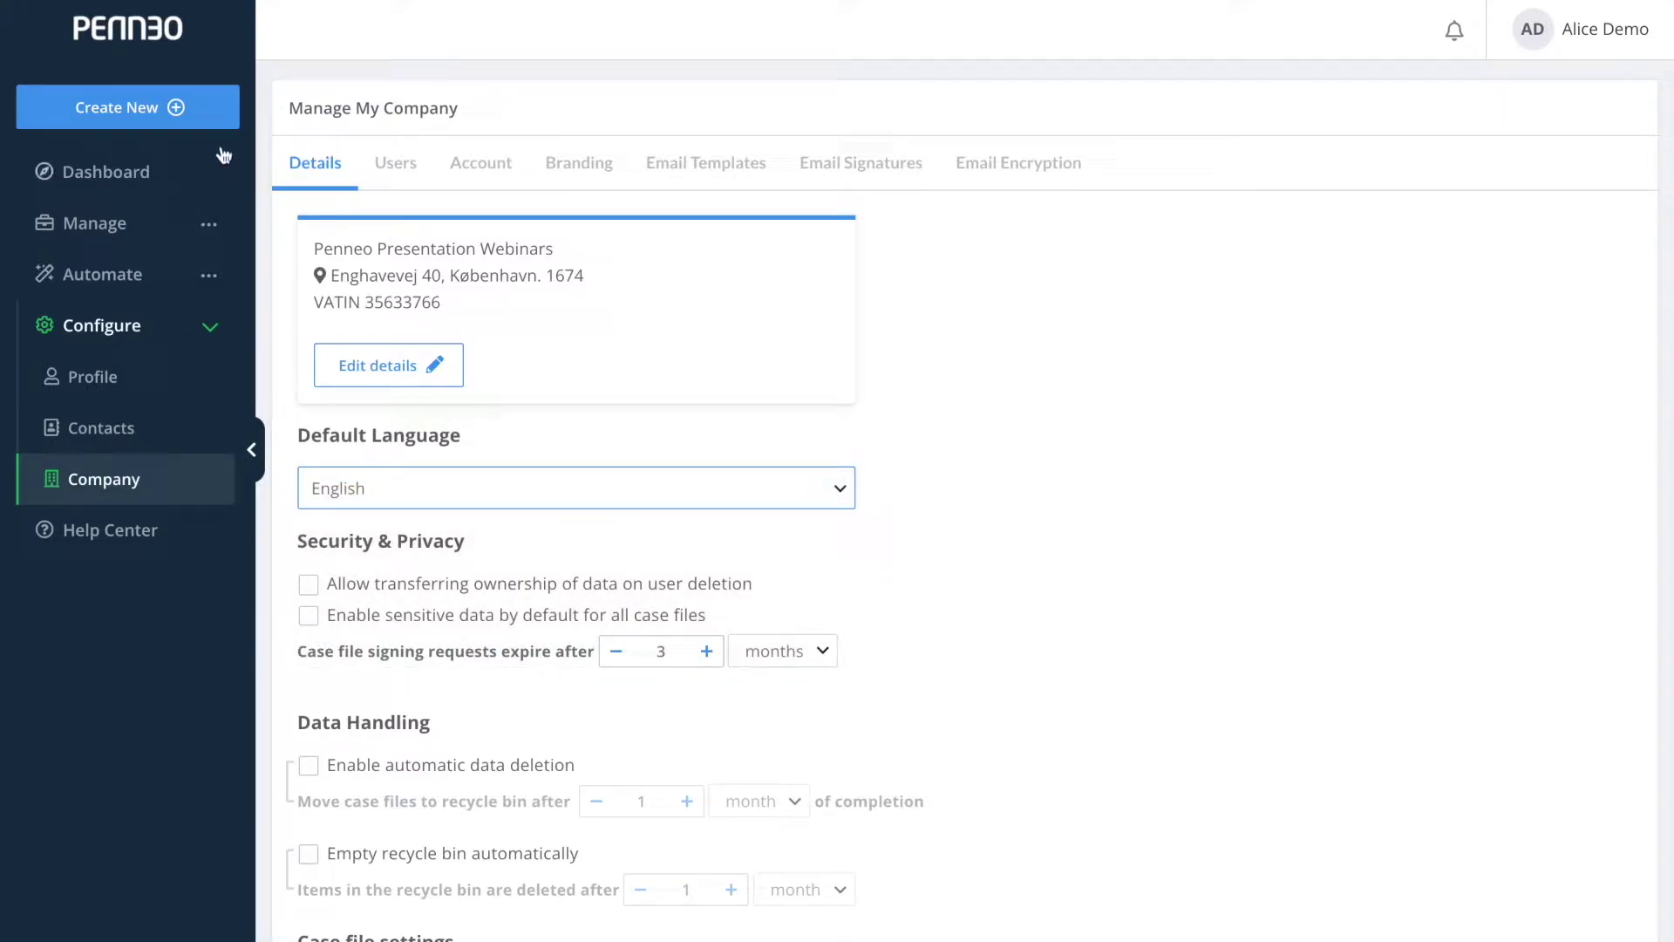
click(206, 120)
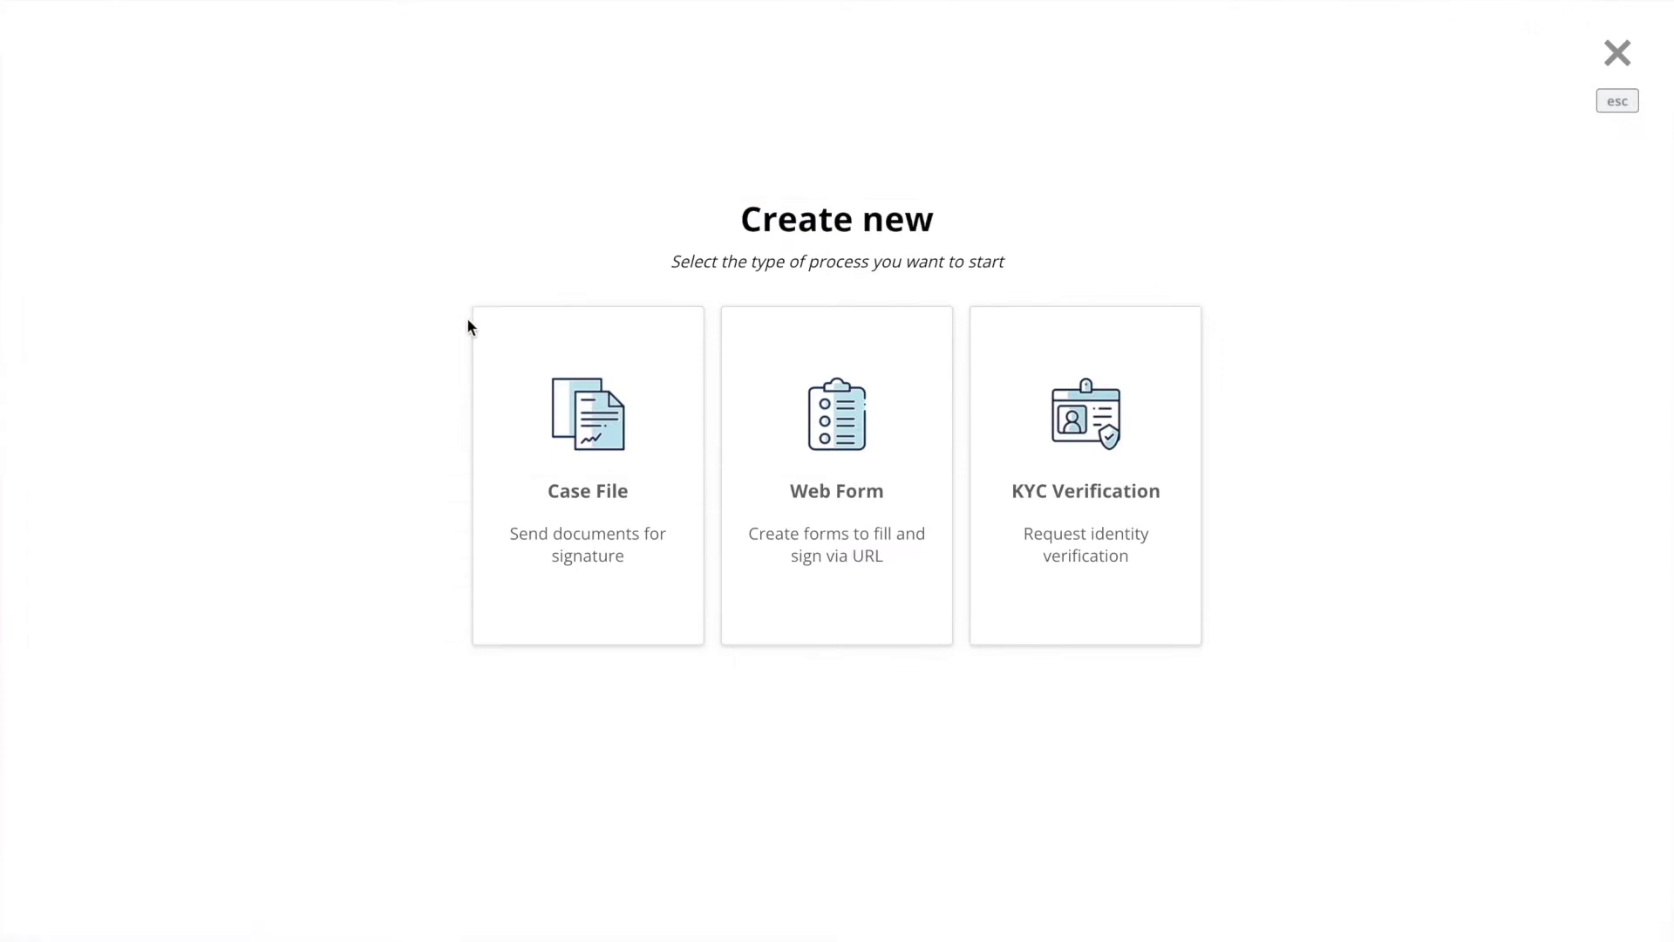
click(530, 390)
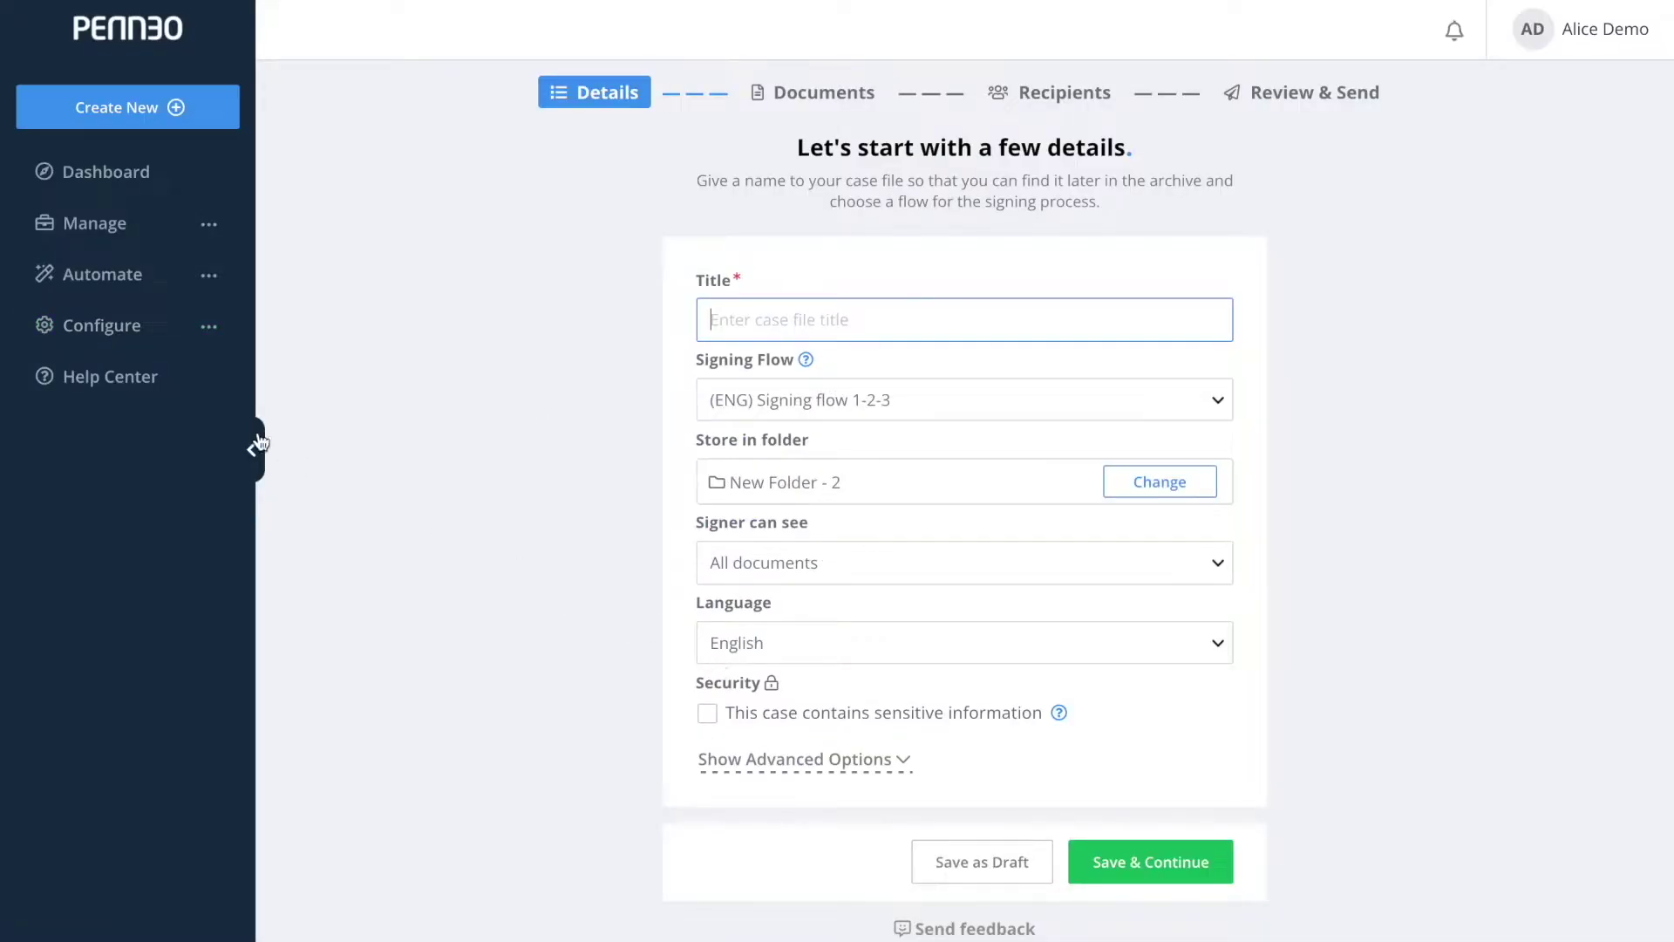
Set the company default language to Dansk and save the company settings.
click(155, 336)
click(145, 482)
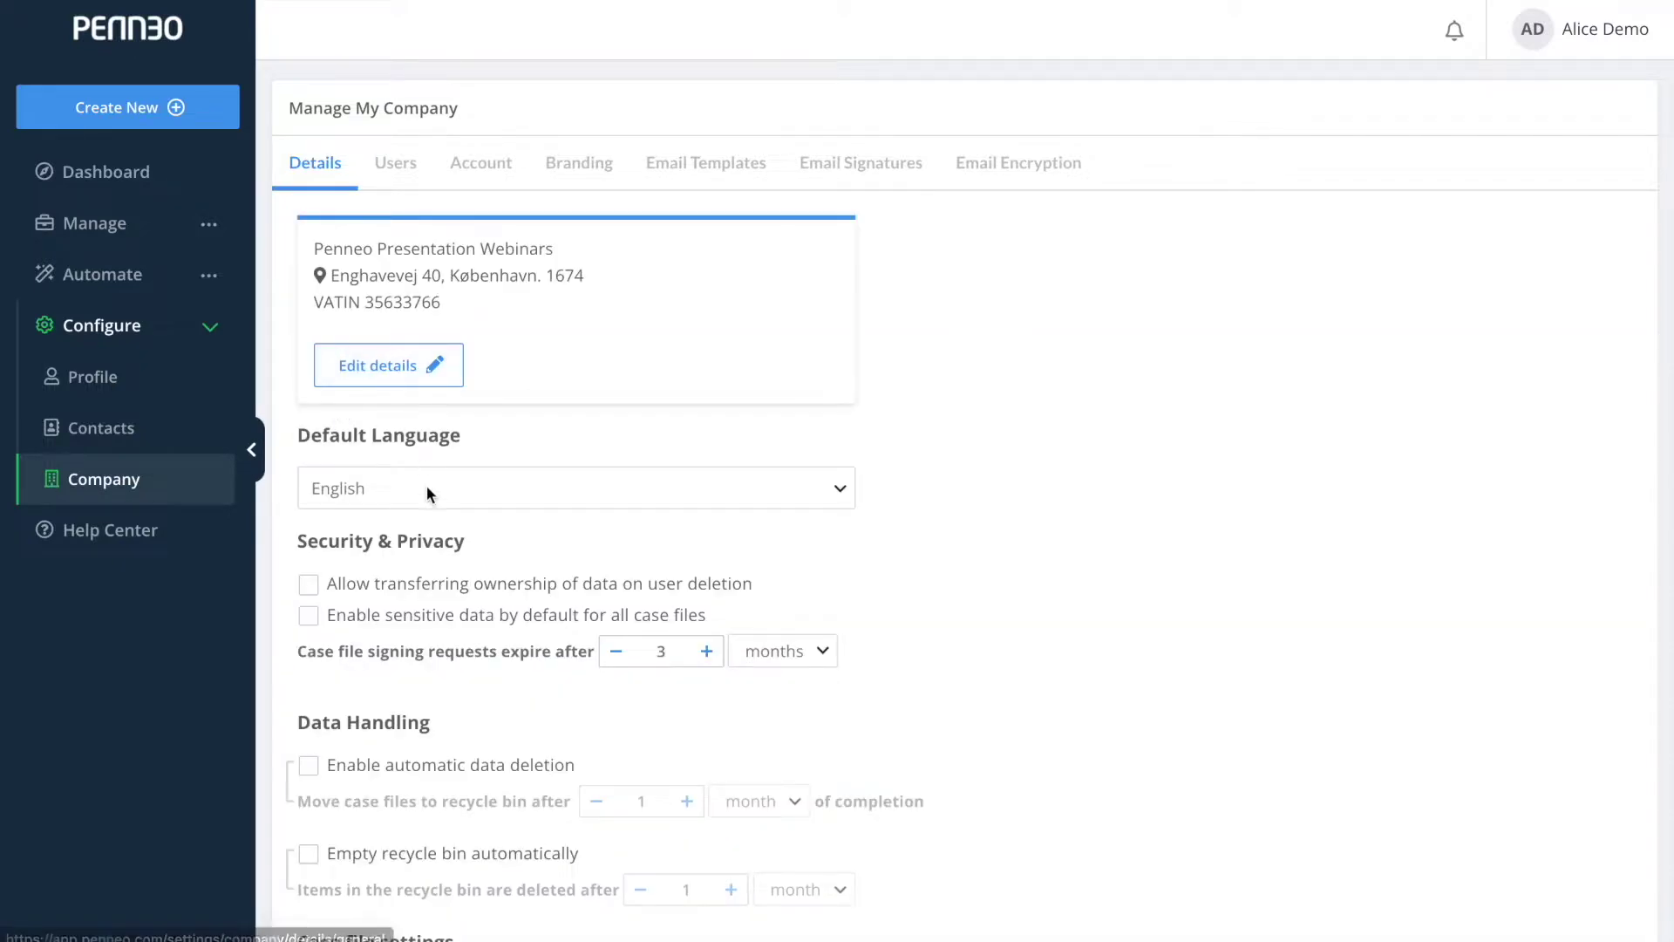
click(427, 487)
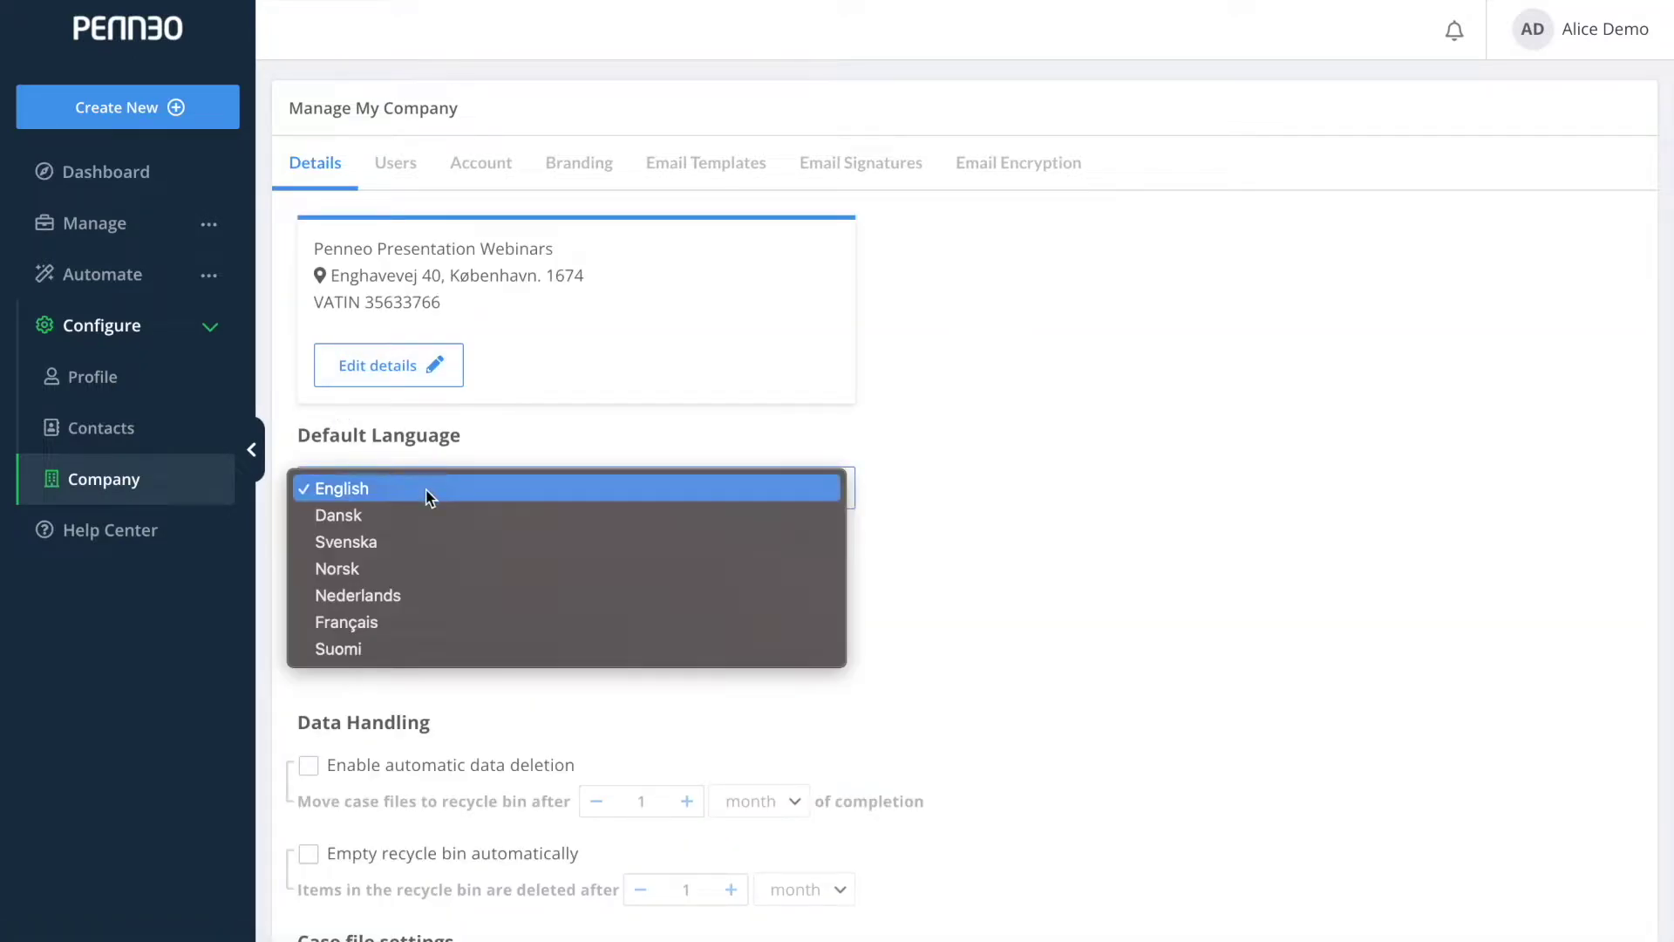
click(426, 512)
scroll(421, 506, down, 6)
click(392, 887)
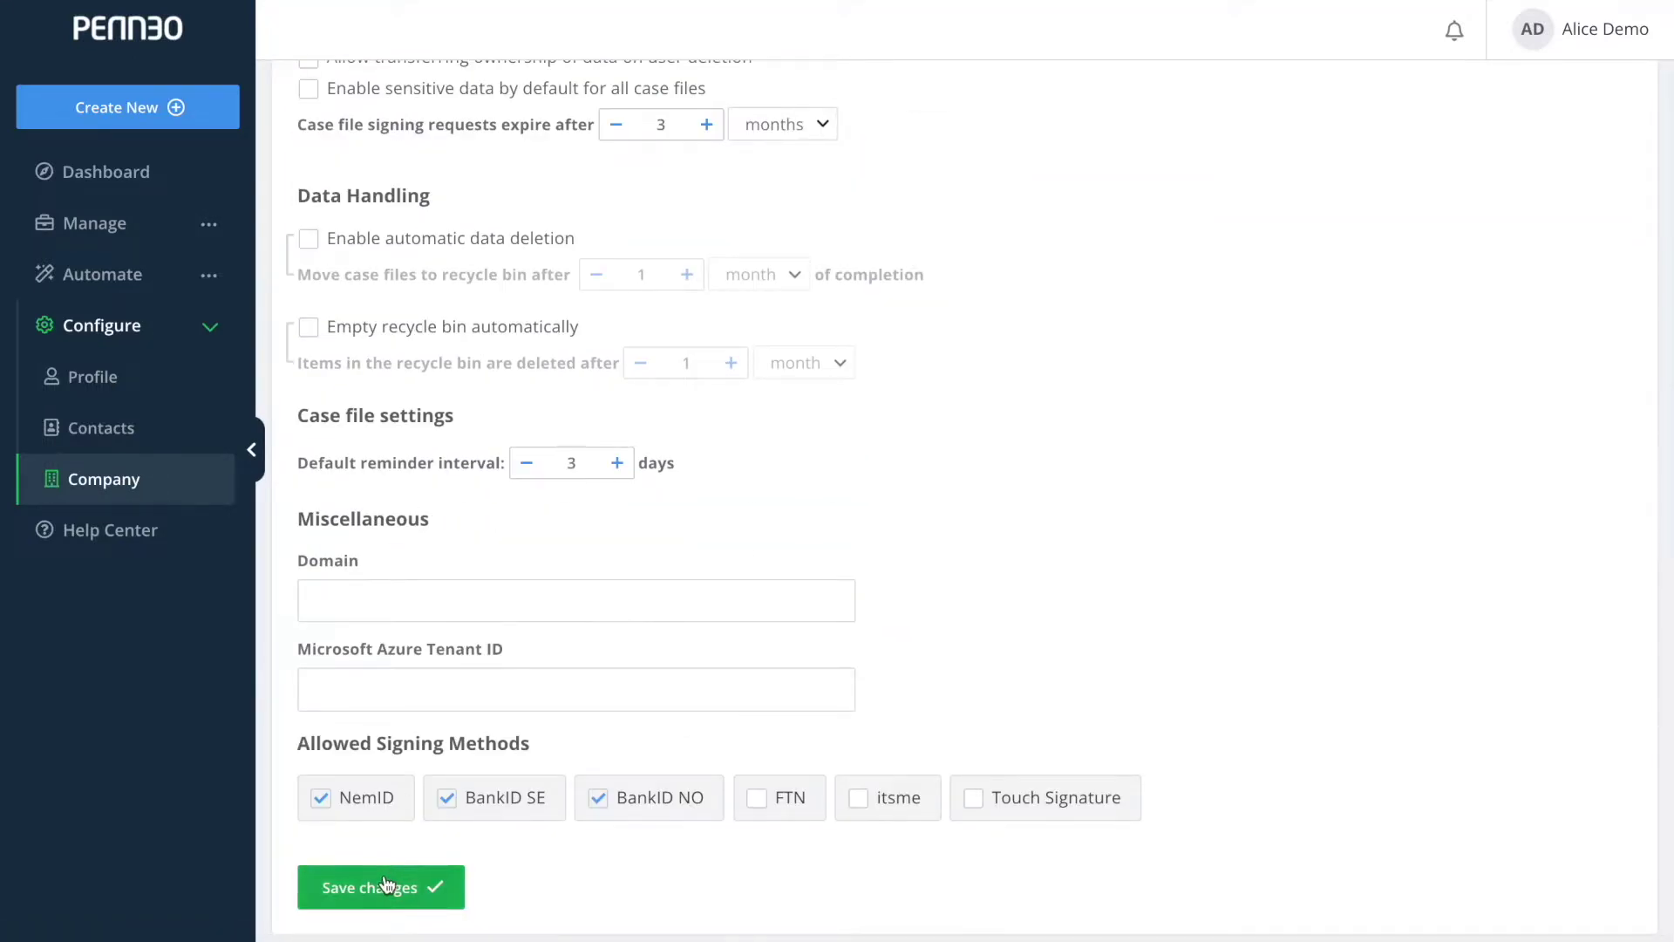
Confirm a new case file's language now defaults to Dansk, then return to company settings.
click(210, 128)
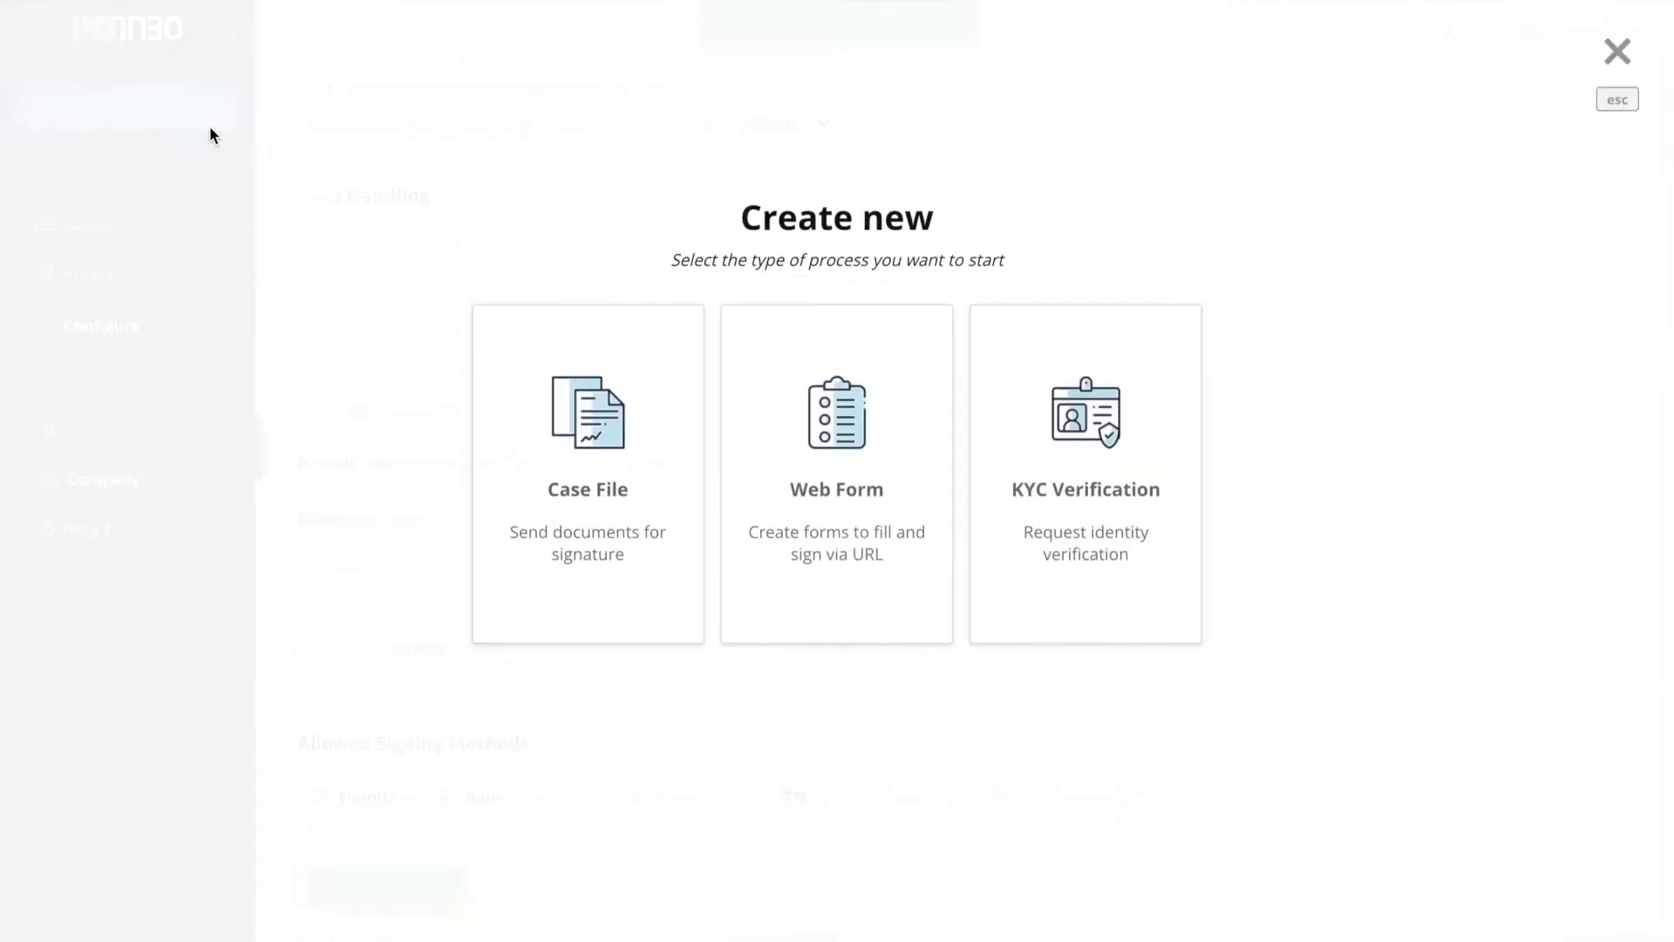
click(489, 406)
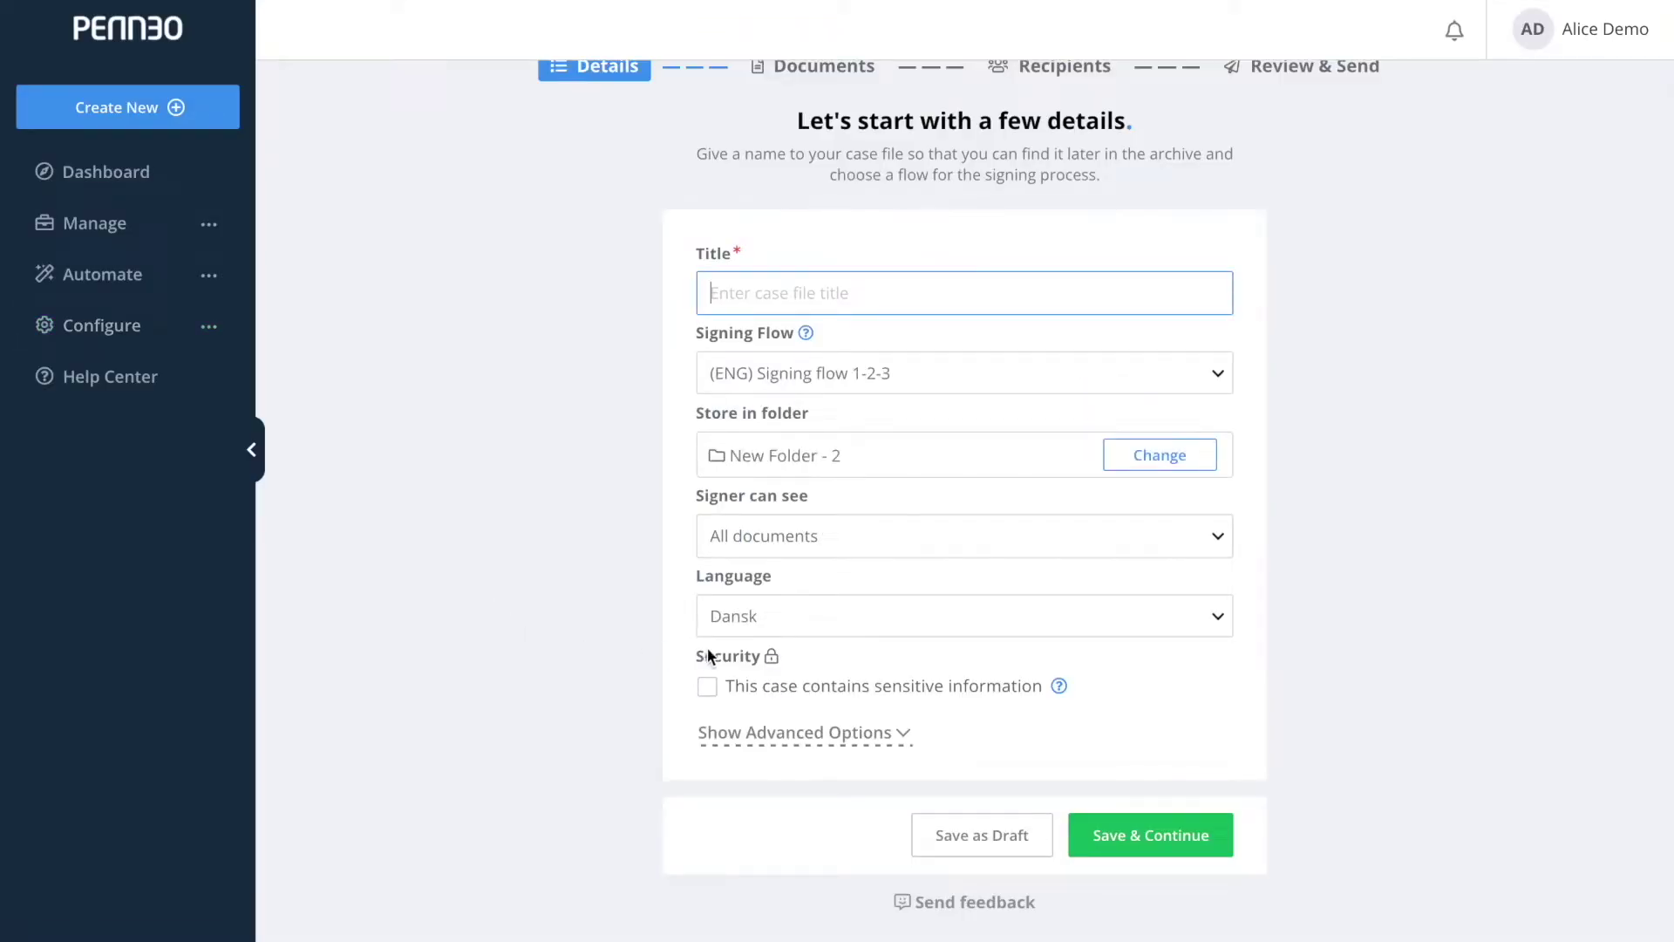
click(755, 628)
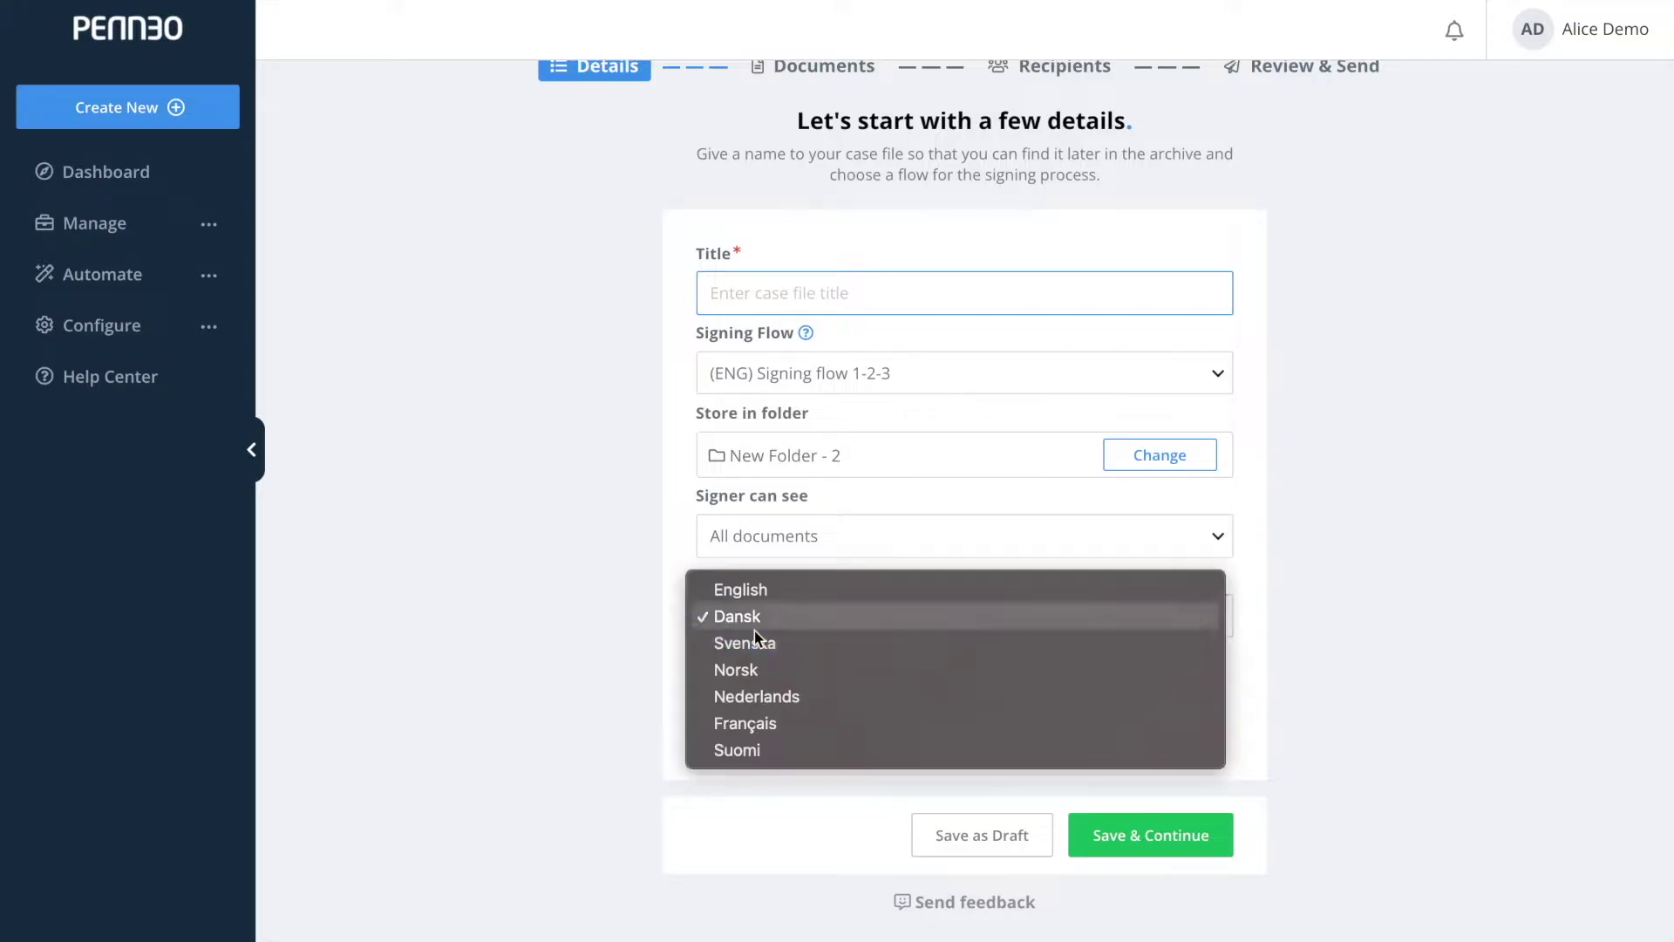
click(803, 625)
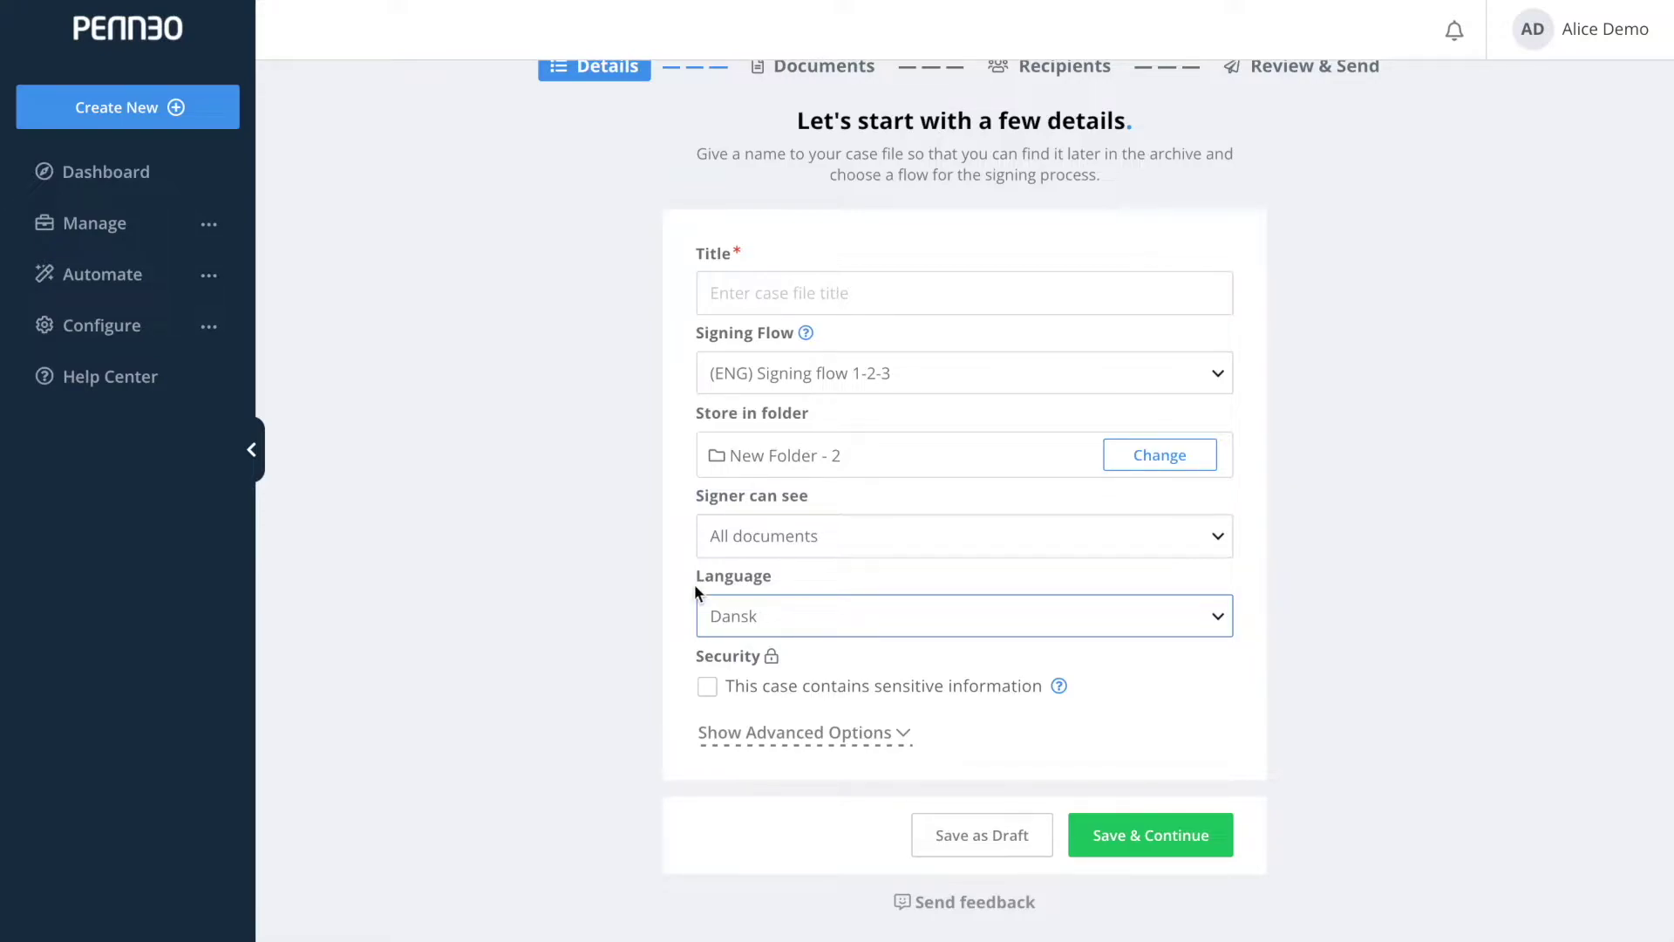
click(210, 328)
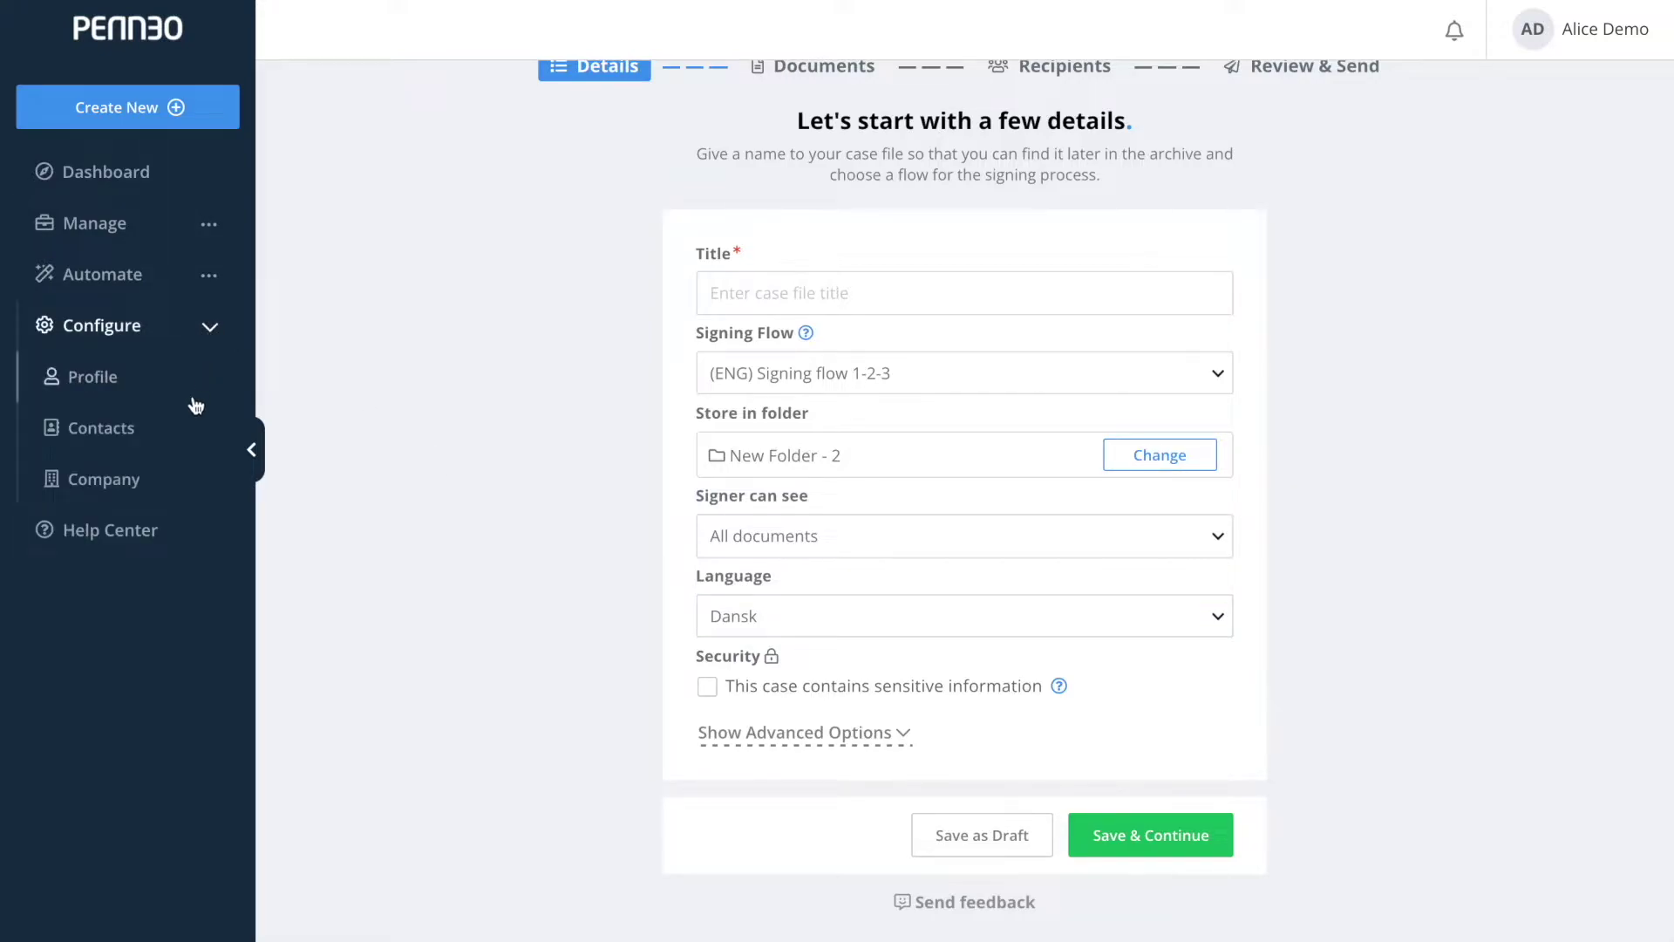
click(173, 489)
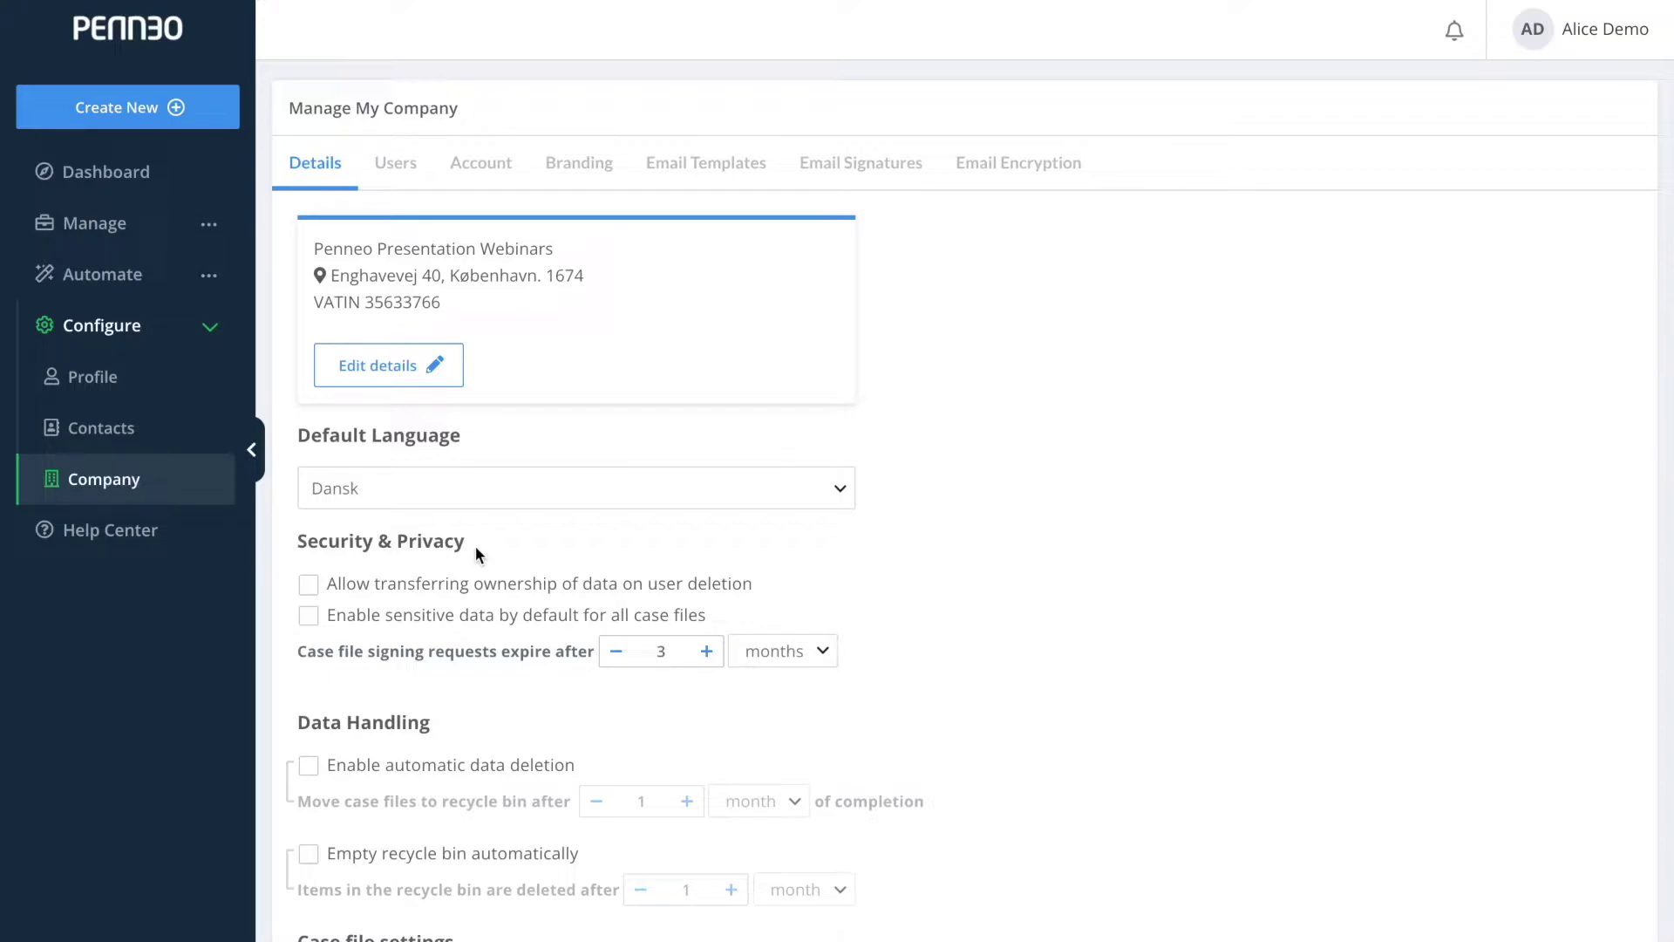
Allow ownership transfer on user deletion, keeping signing-request expiry at 3 months.
click(311, 586)
click(706, 651)
click(621, 654)
click(784, 656)
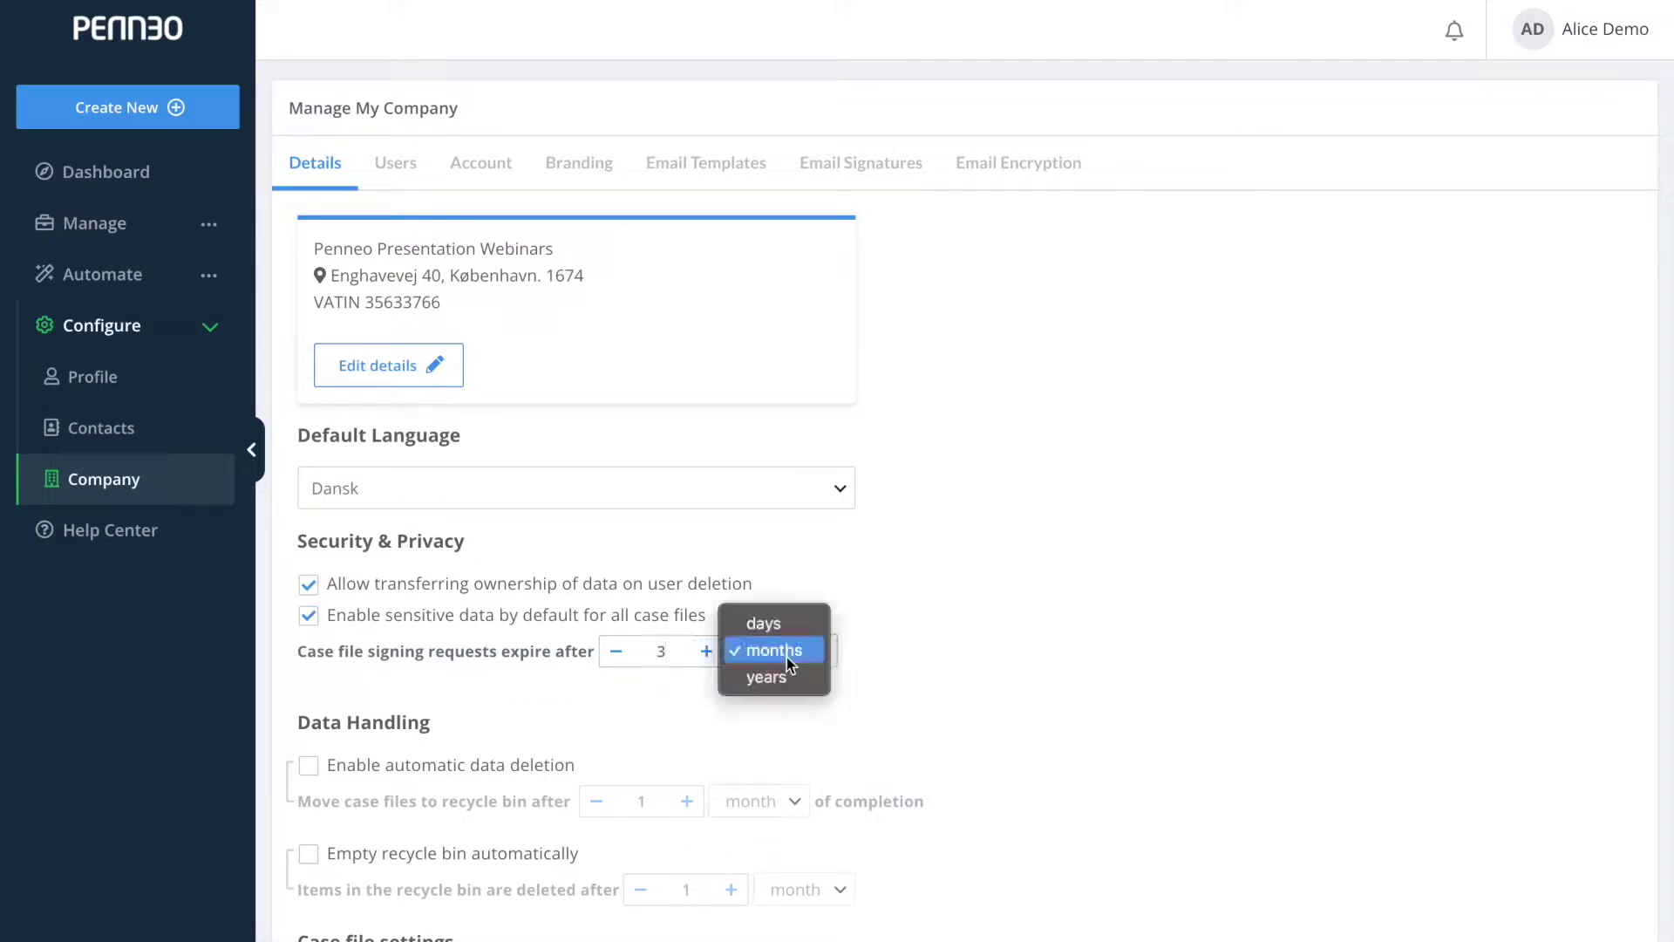
click(786, 656)
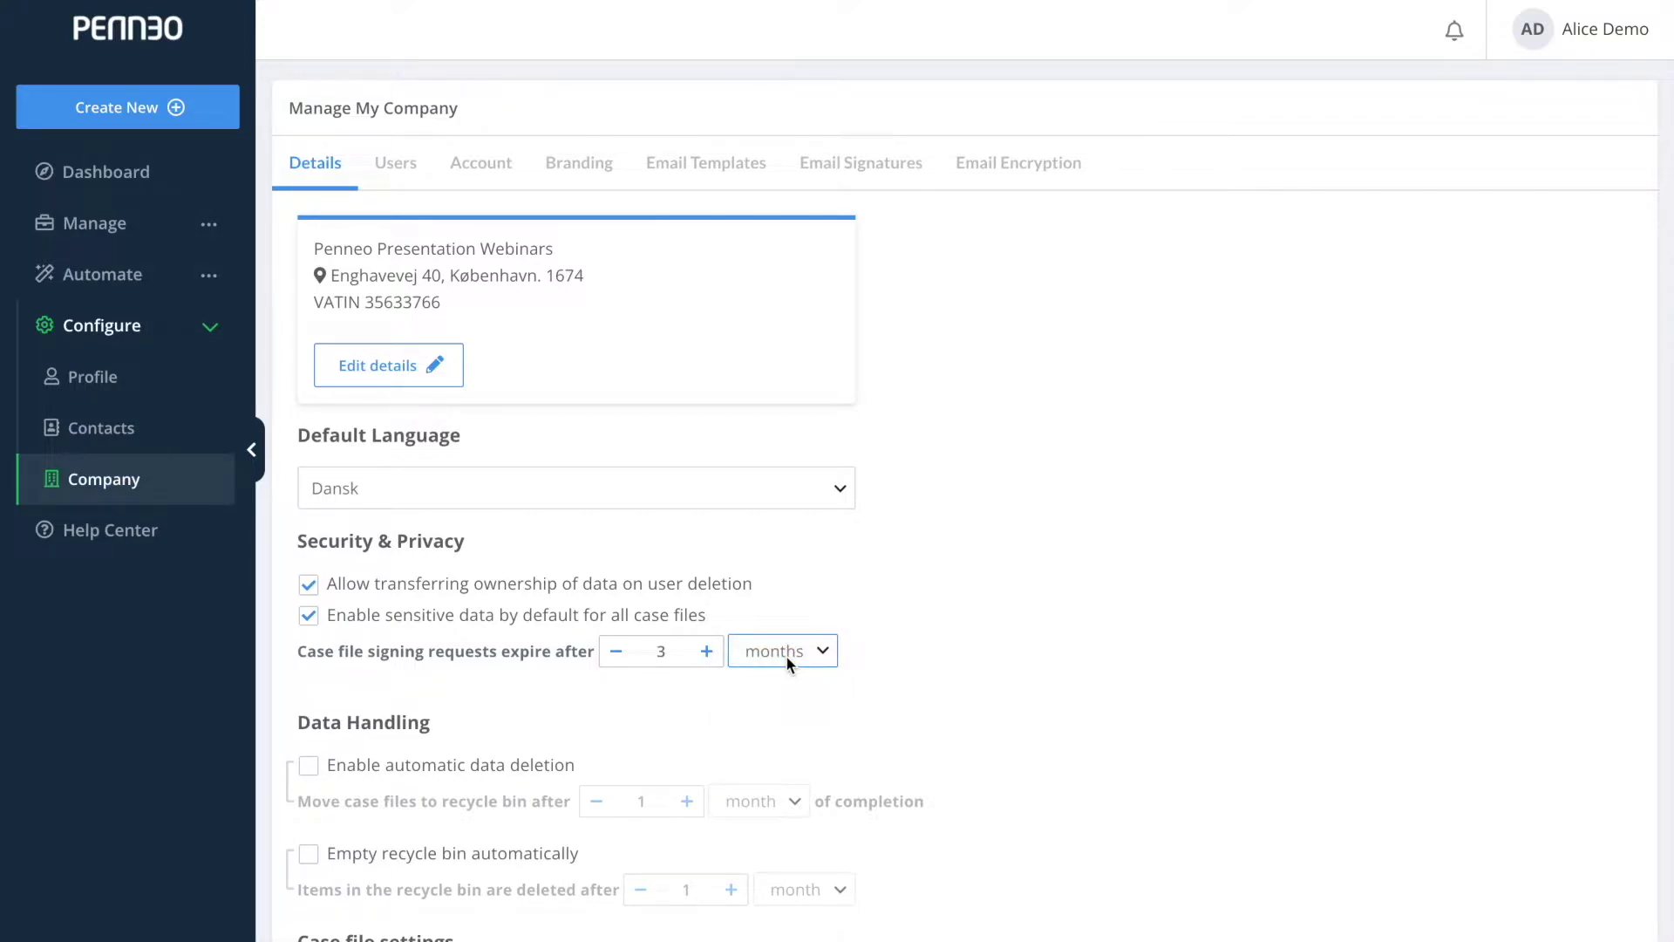
scroll(787, 663, down, 3)
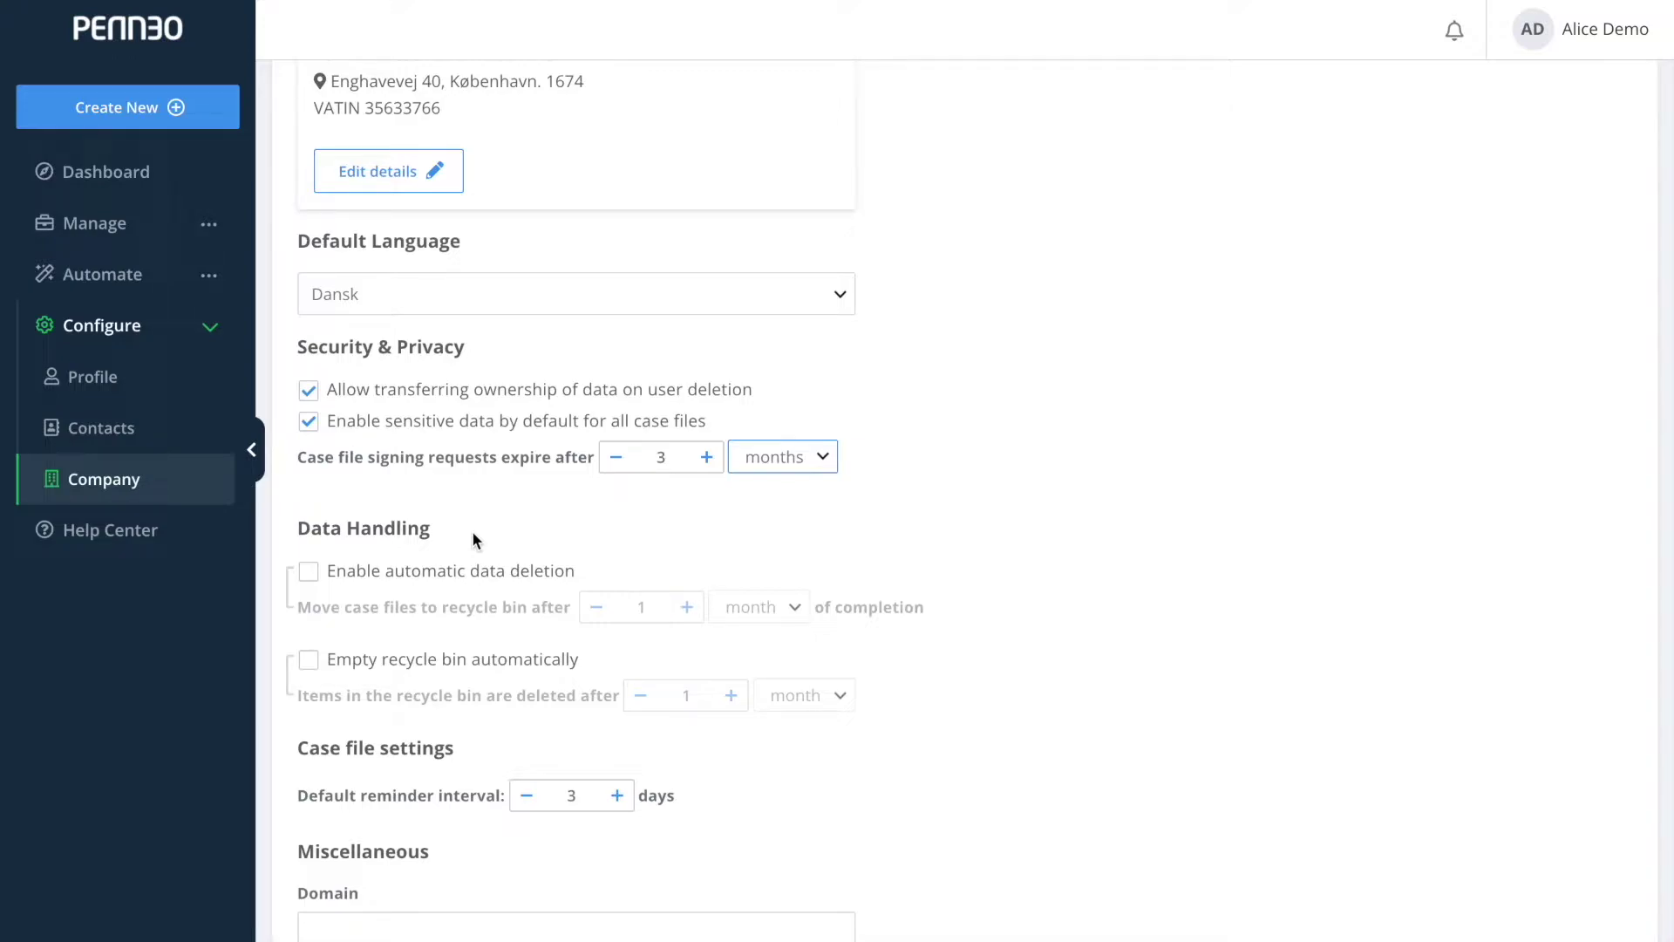
click(312, 573)
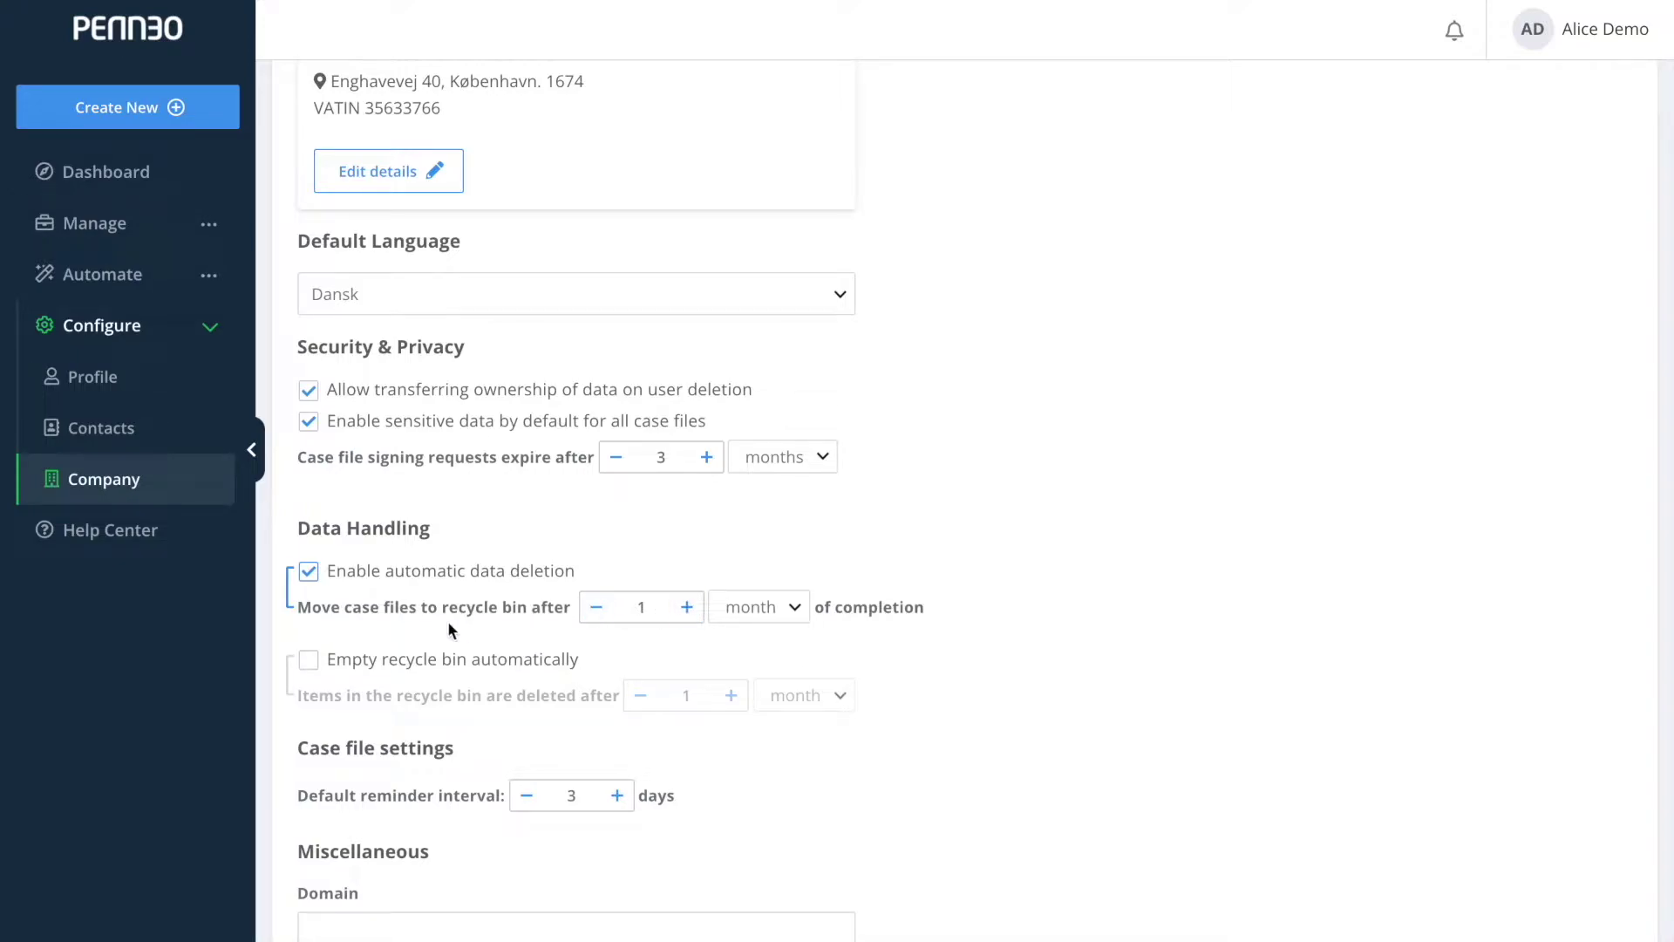
click(327, 672)
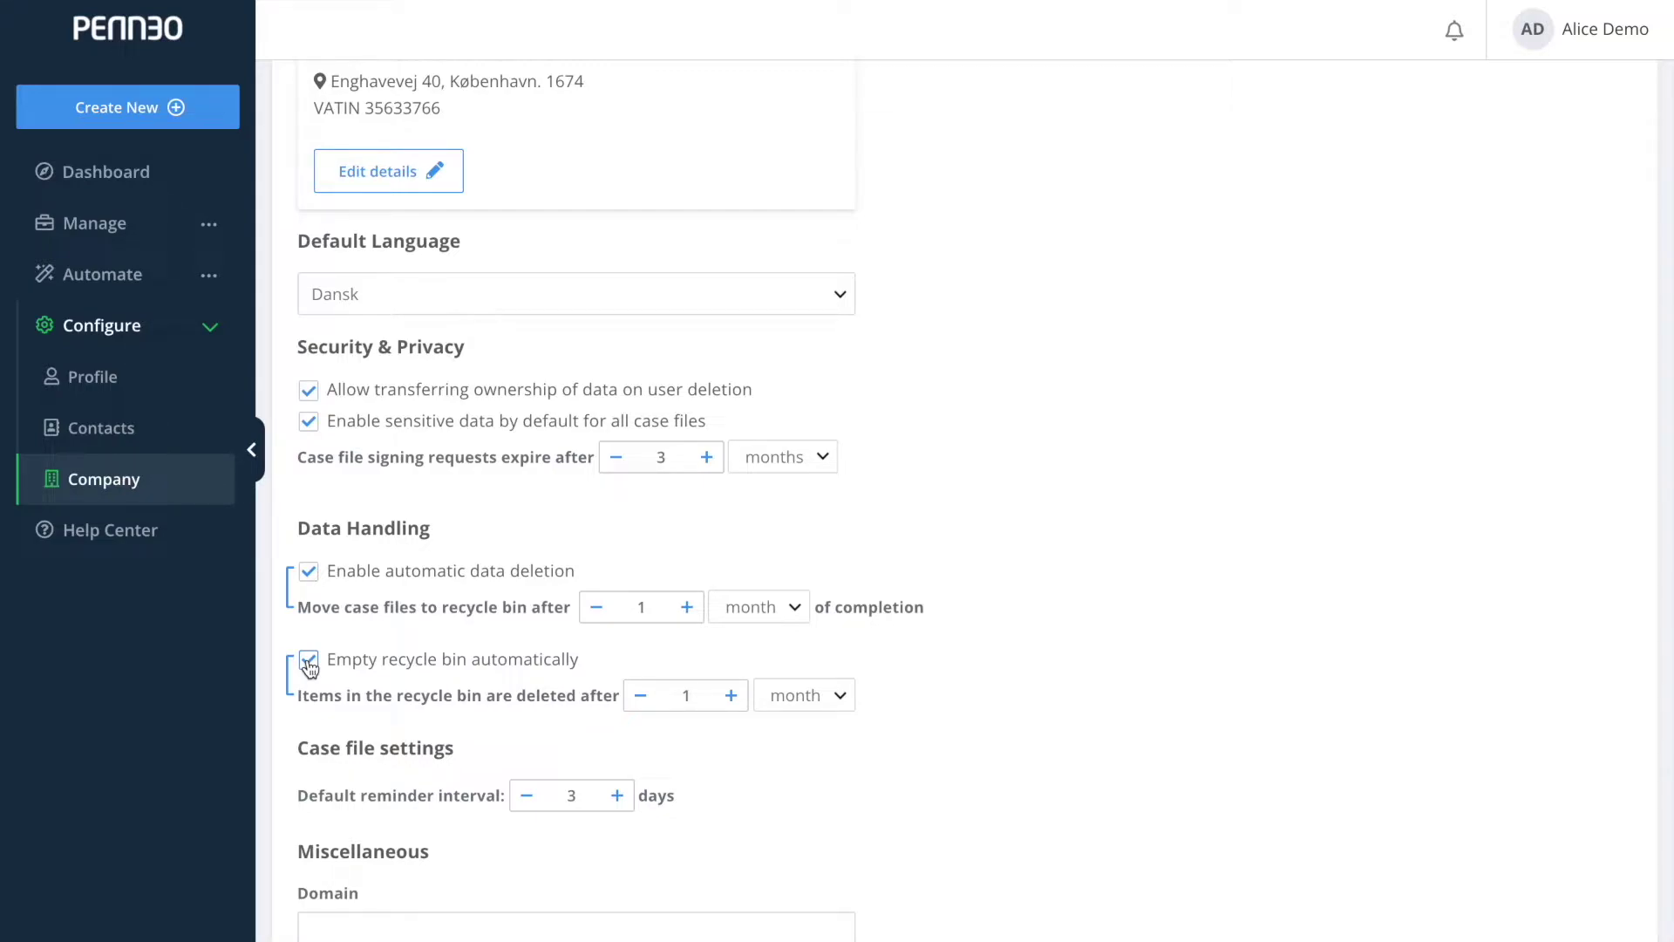
click(310, 660)
click(309, 571)
scroll(519, 791, down, 1)
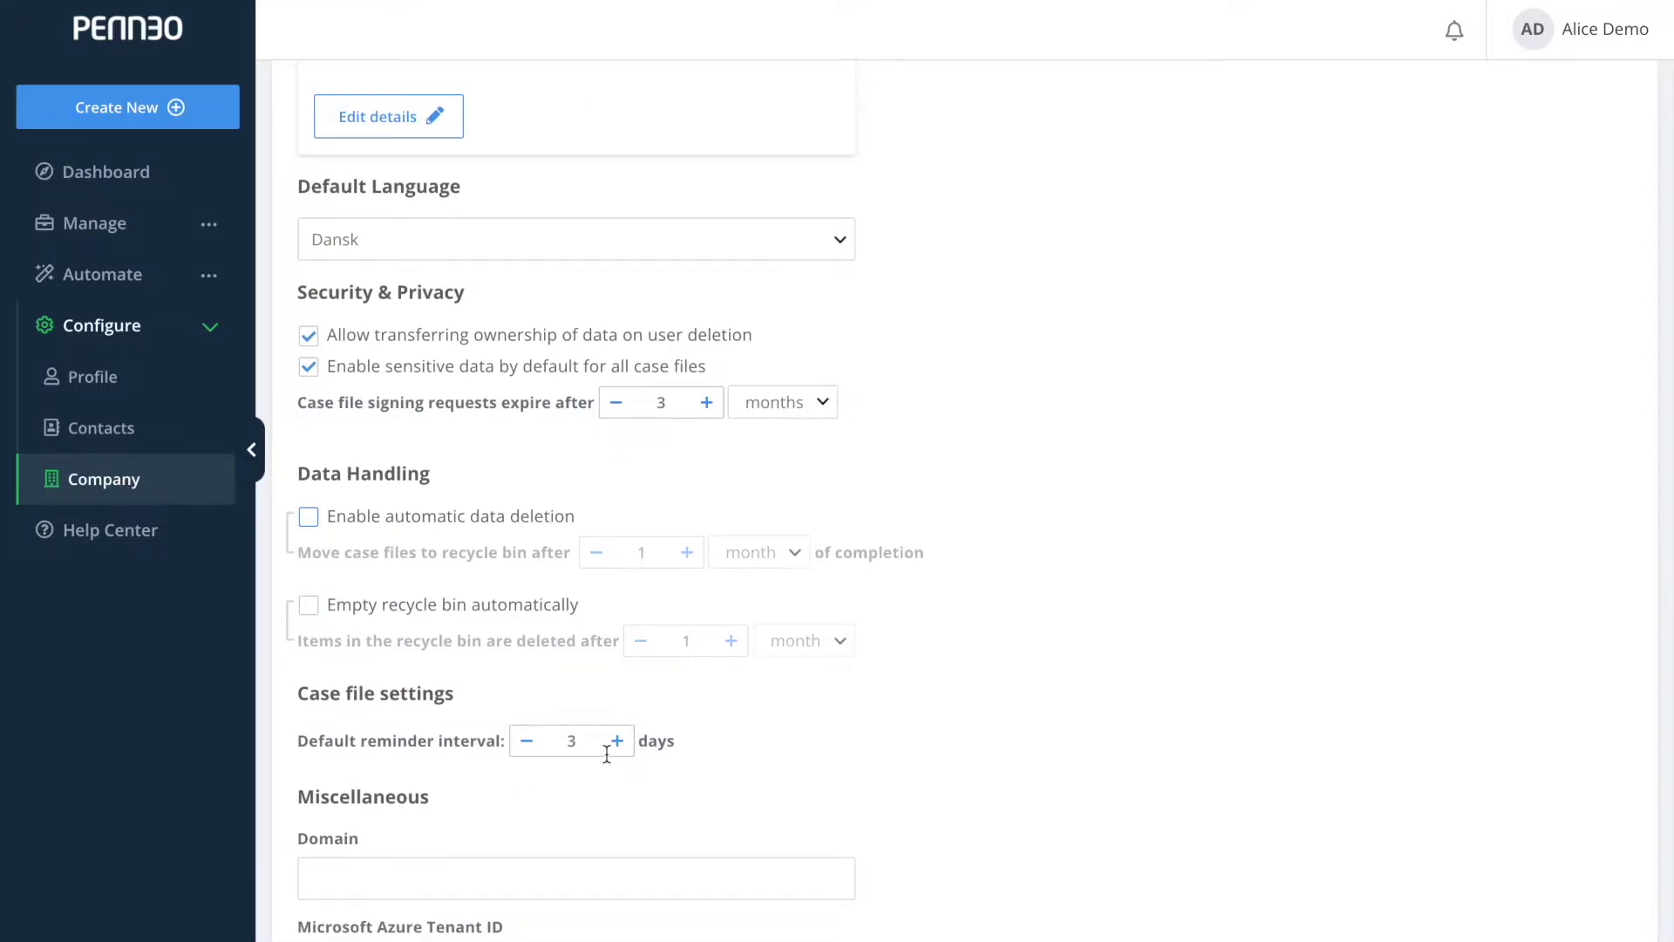
scroll(607, 754, down, 3)
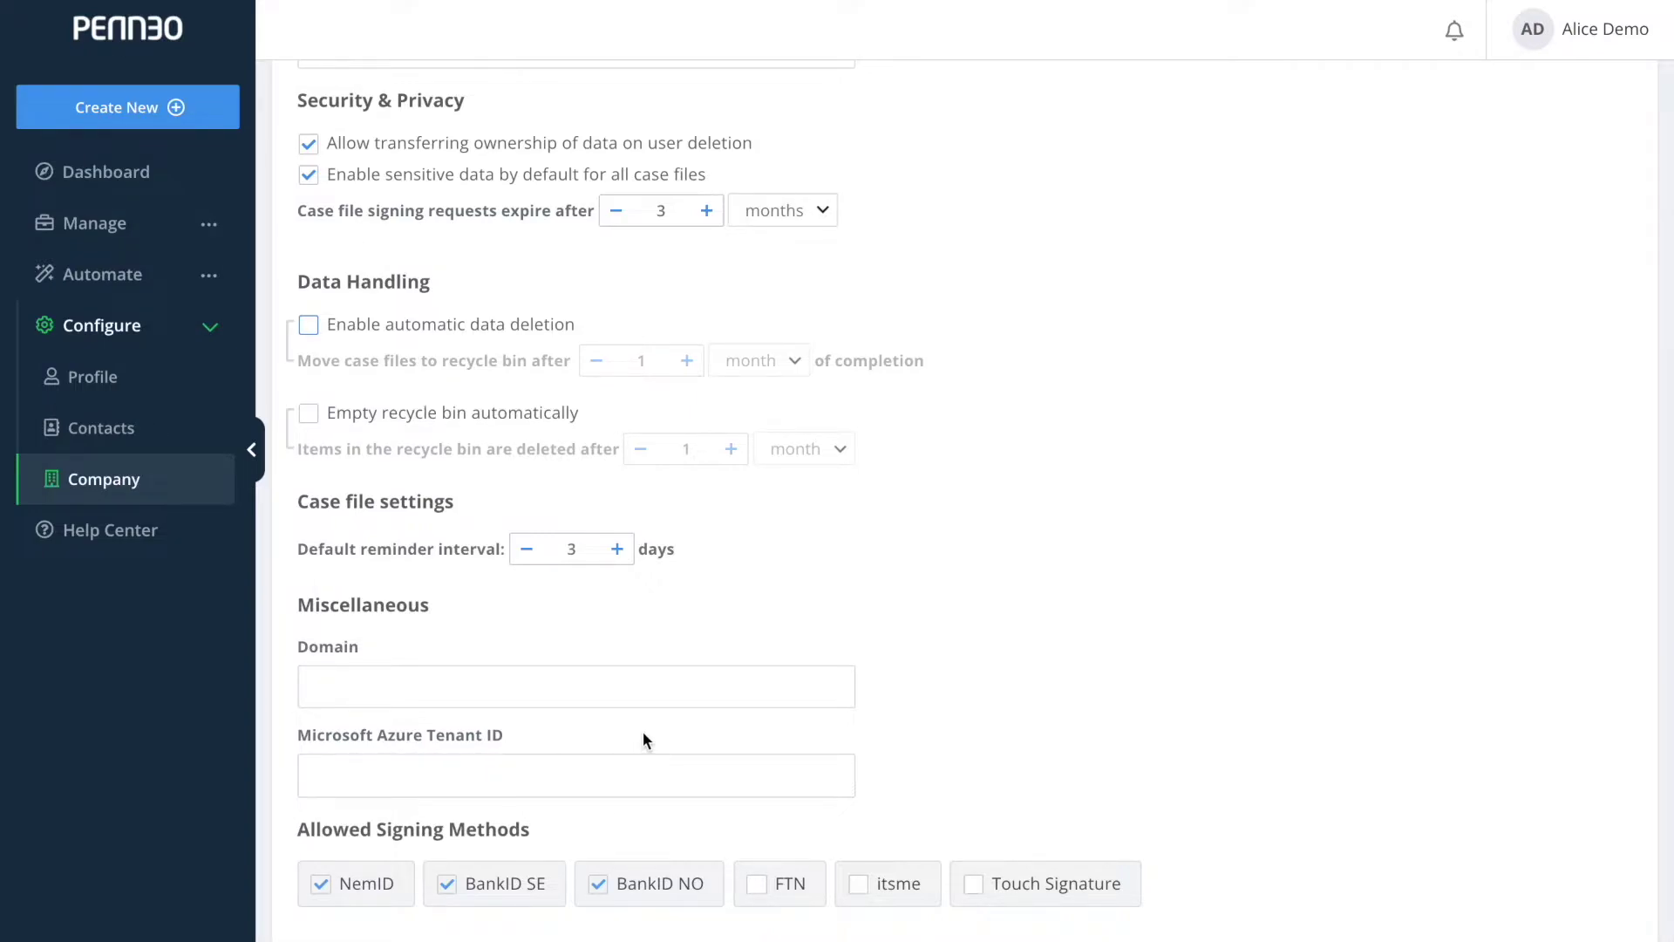
Allow Touch Signature as a signing method, leaving itsme and FTN off, and save.
scroll(644, 740, down, 1)
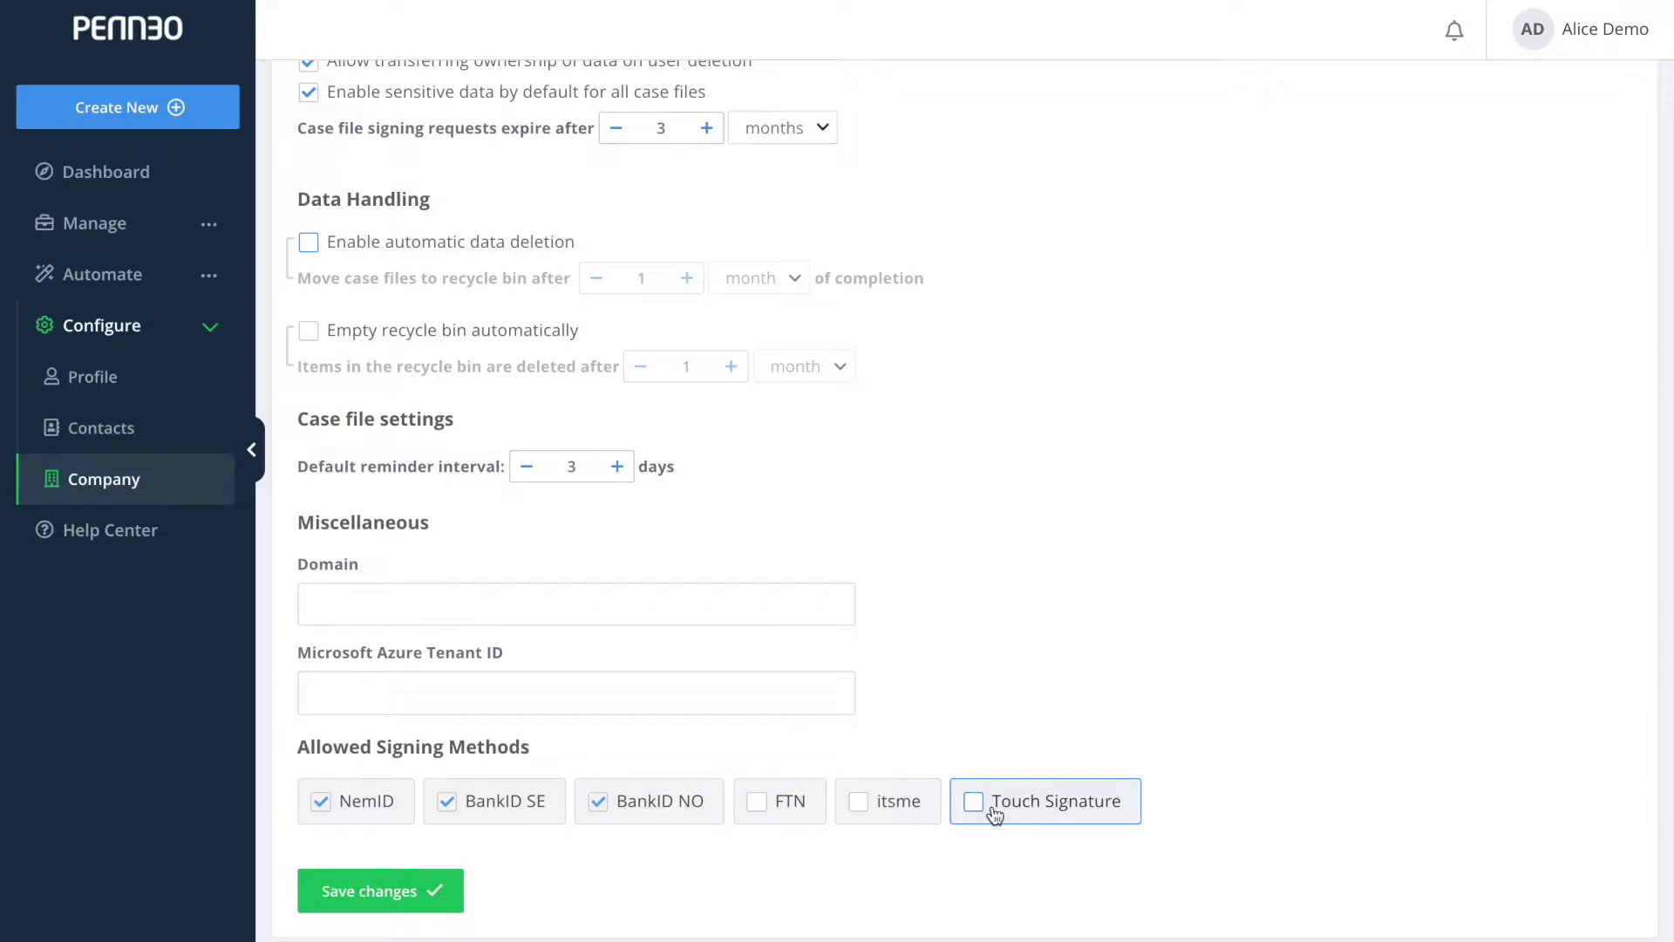
click(995, 814)
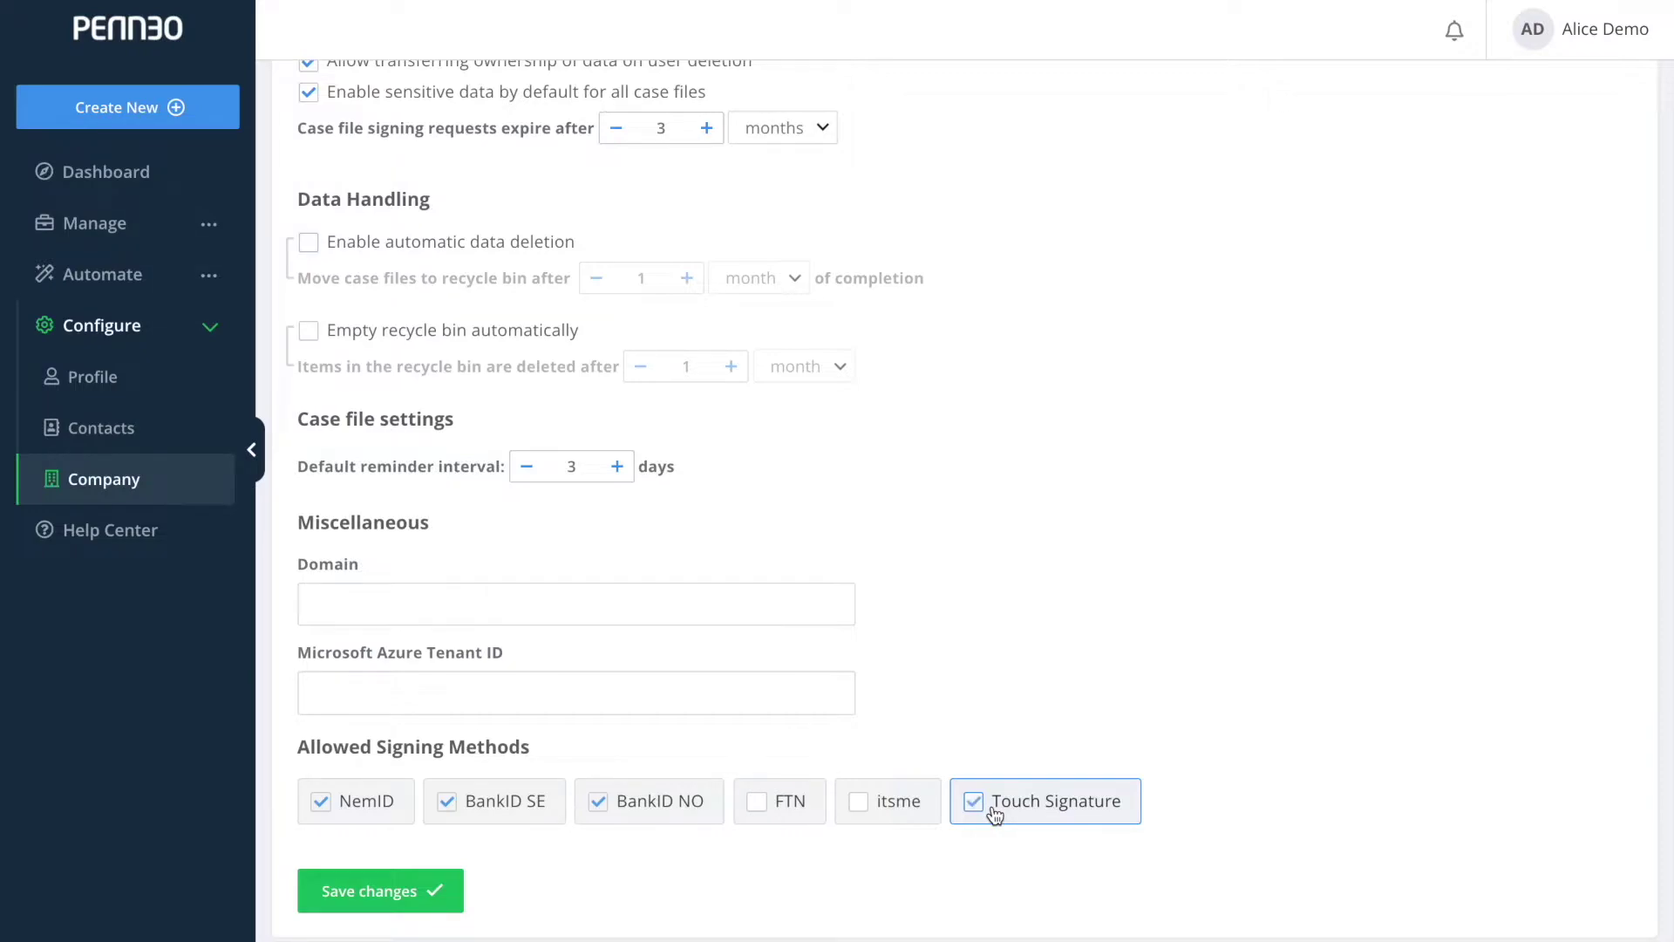
click(913, 810)
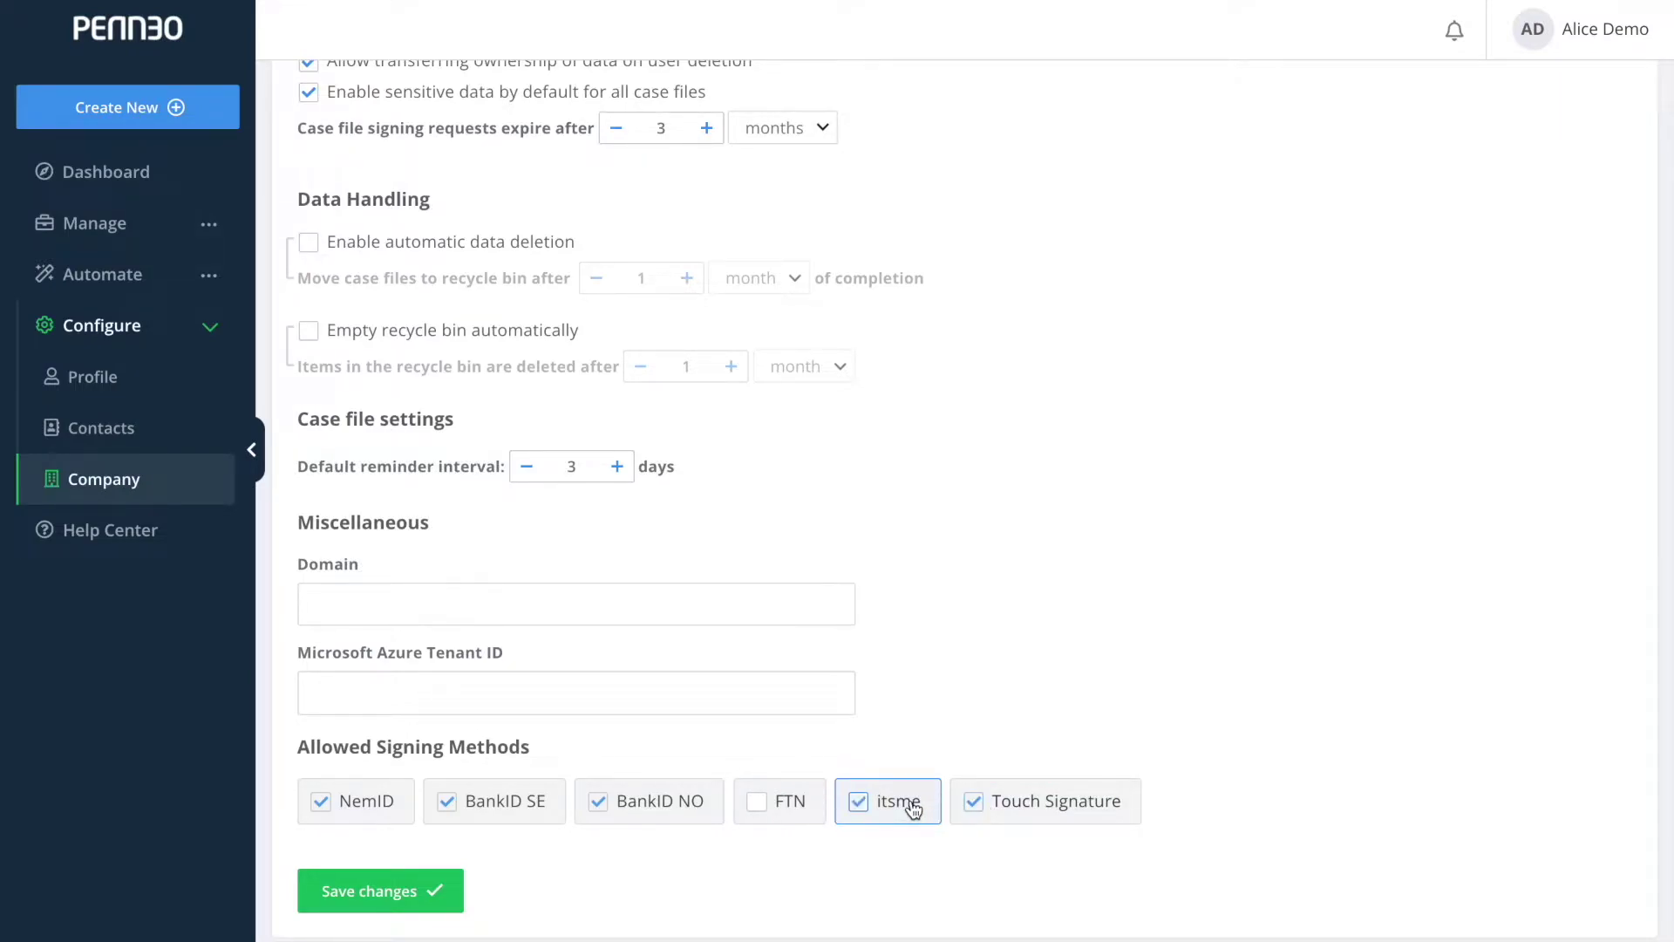
click(780, 810)
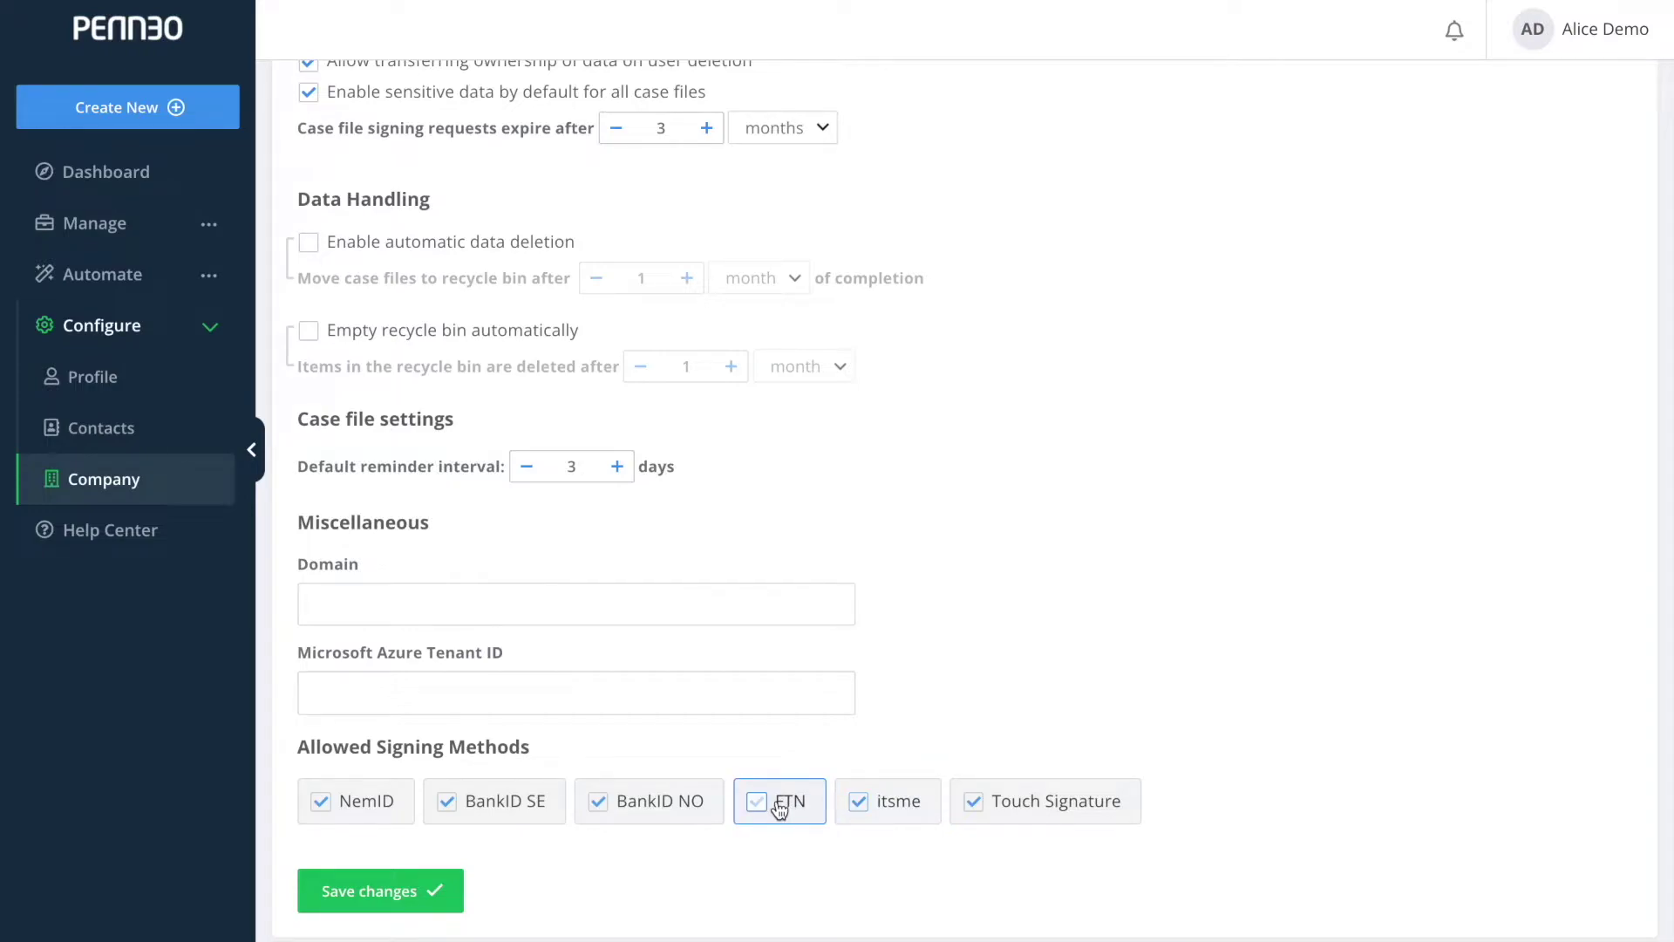
click(780, 809)
click(875, 809)
click(432, 890)
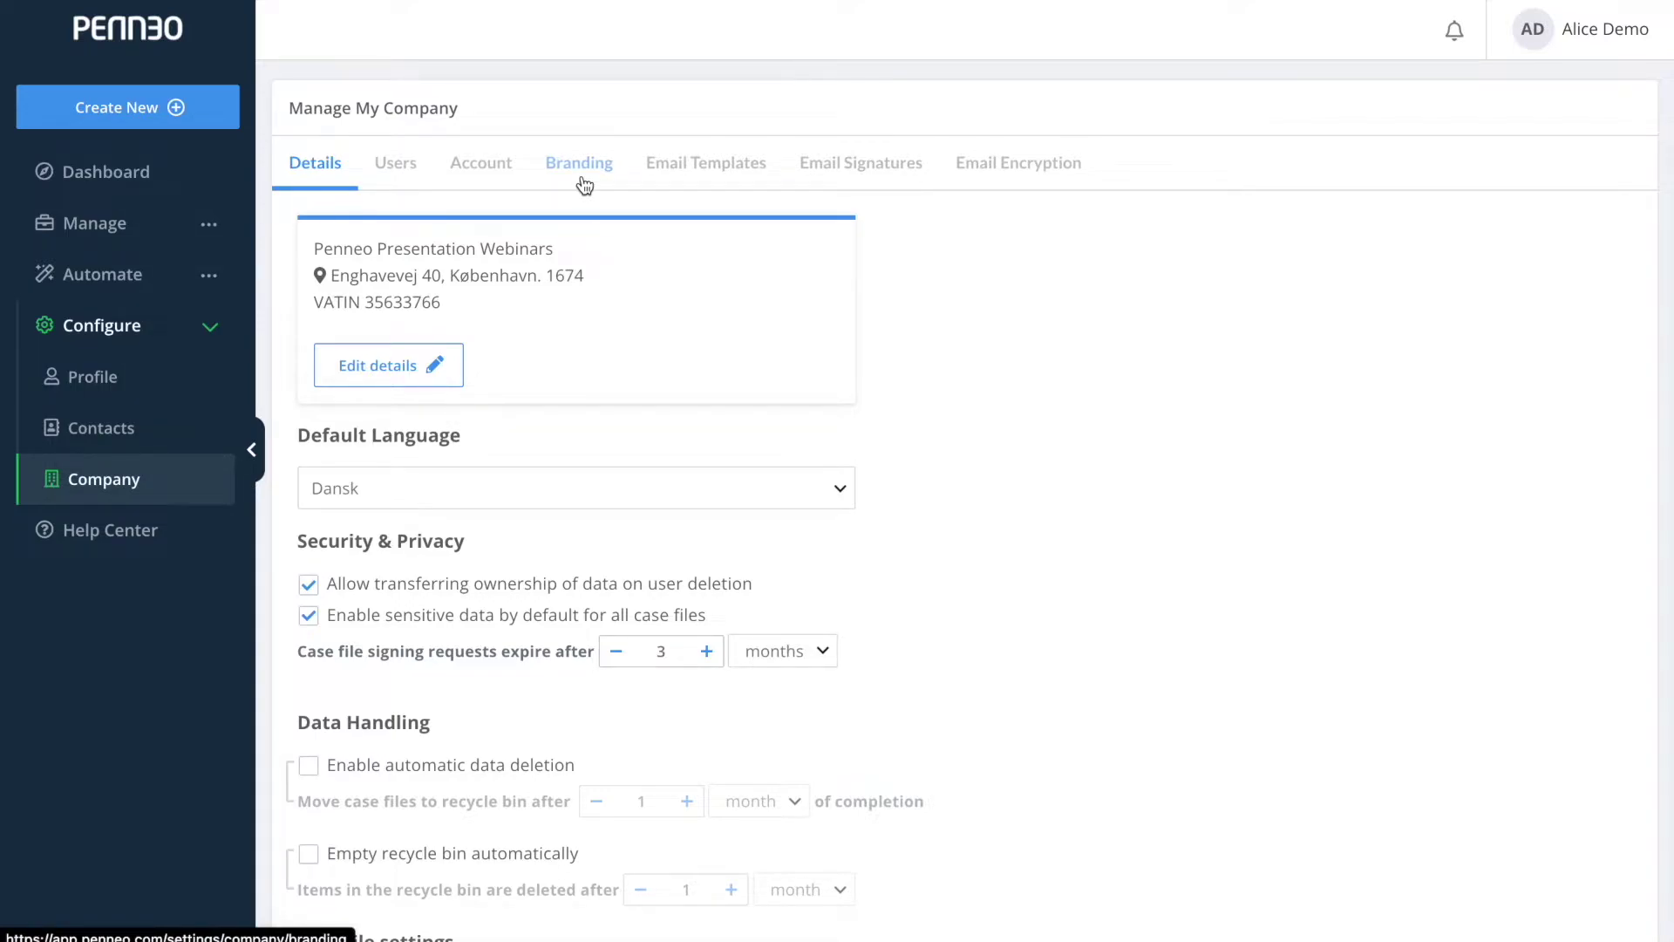
On the Branding tab, try background colour #1272c4, then revert branding to default colours.
click(584, 172)
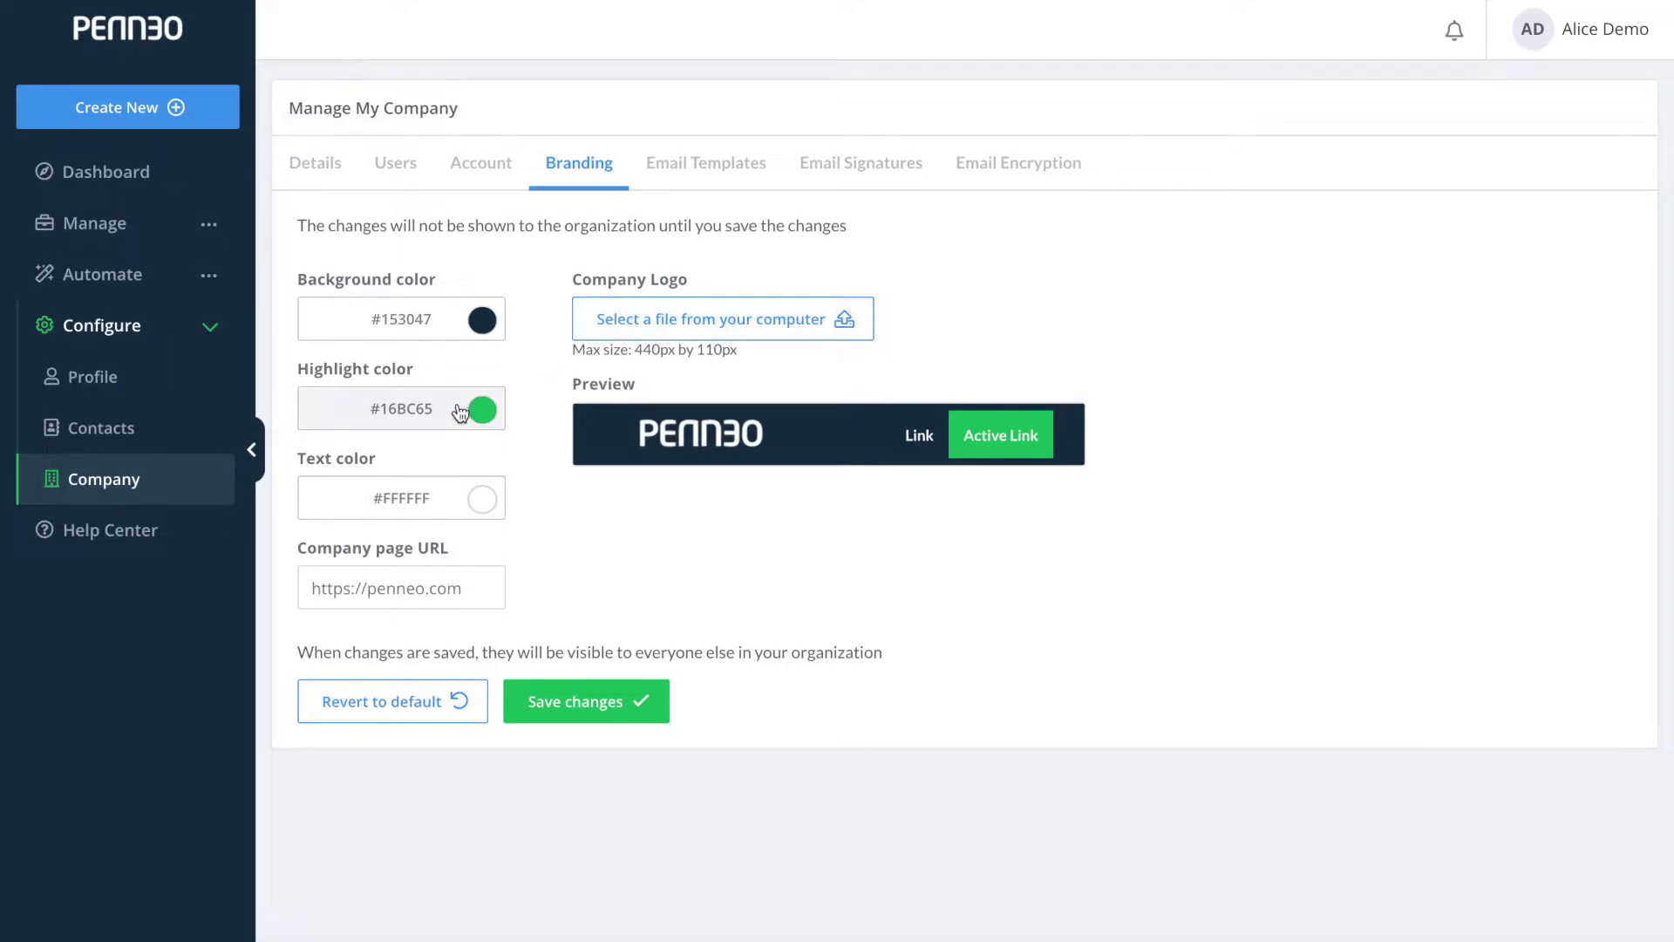
click(479, 334)
drag(482, 449, 535, 374)
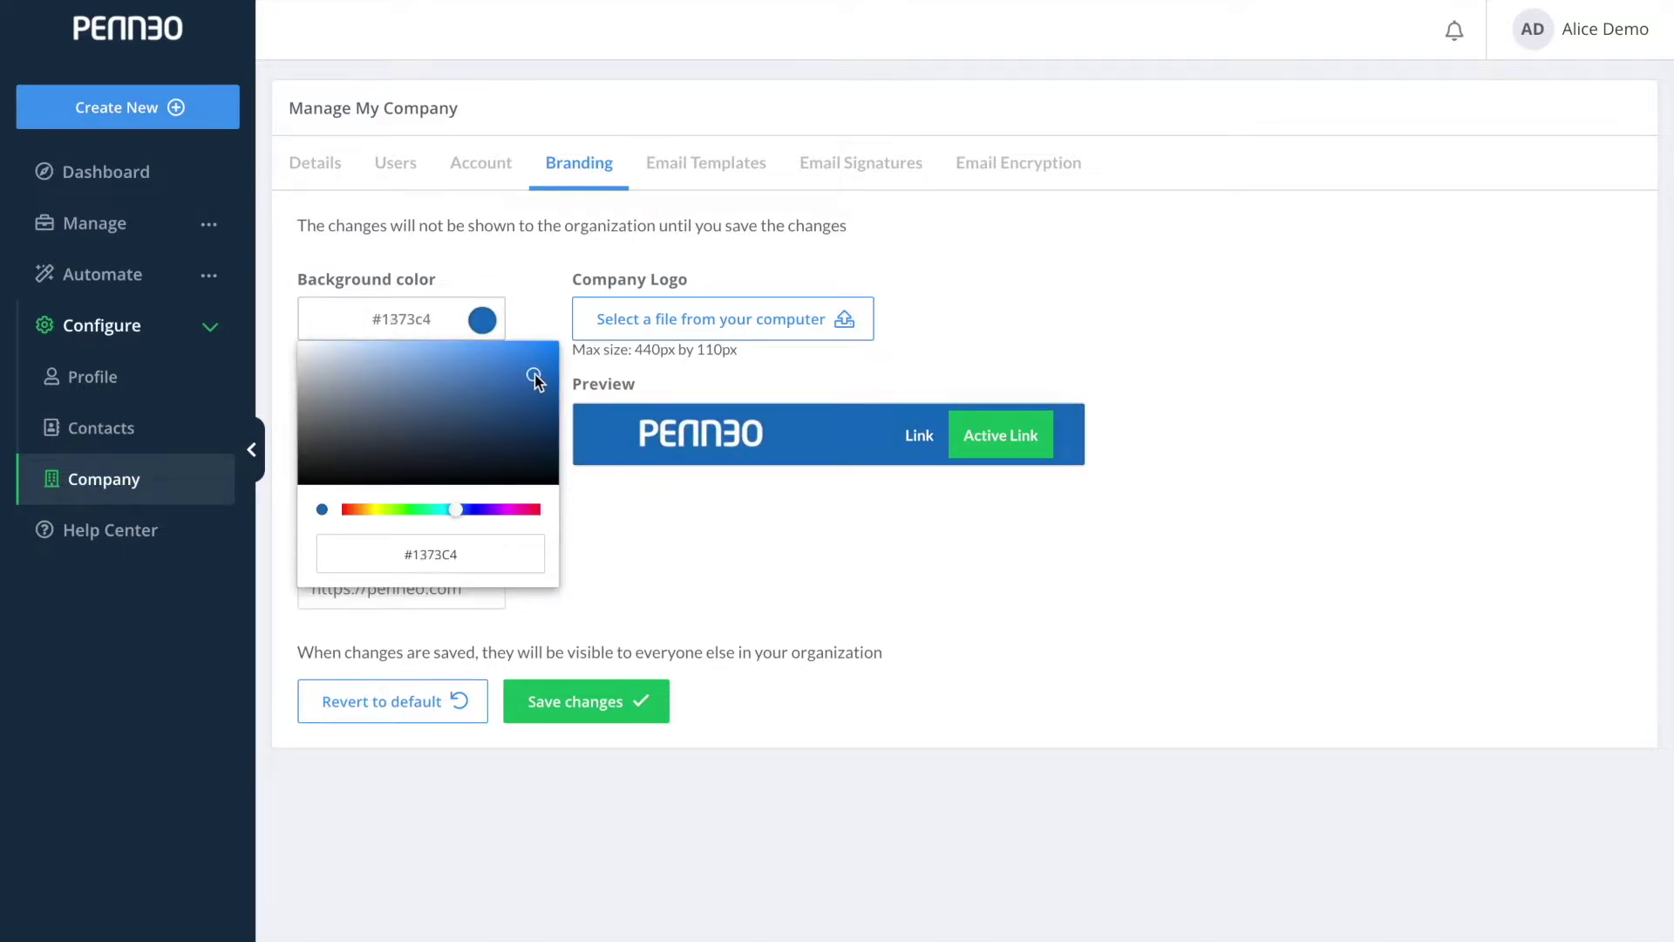
click(692, 477)
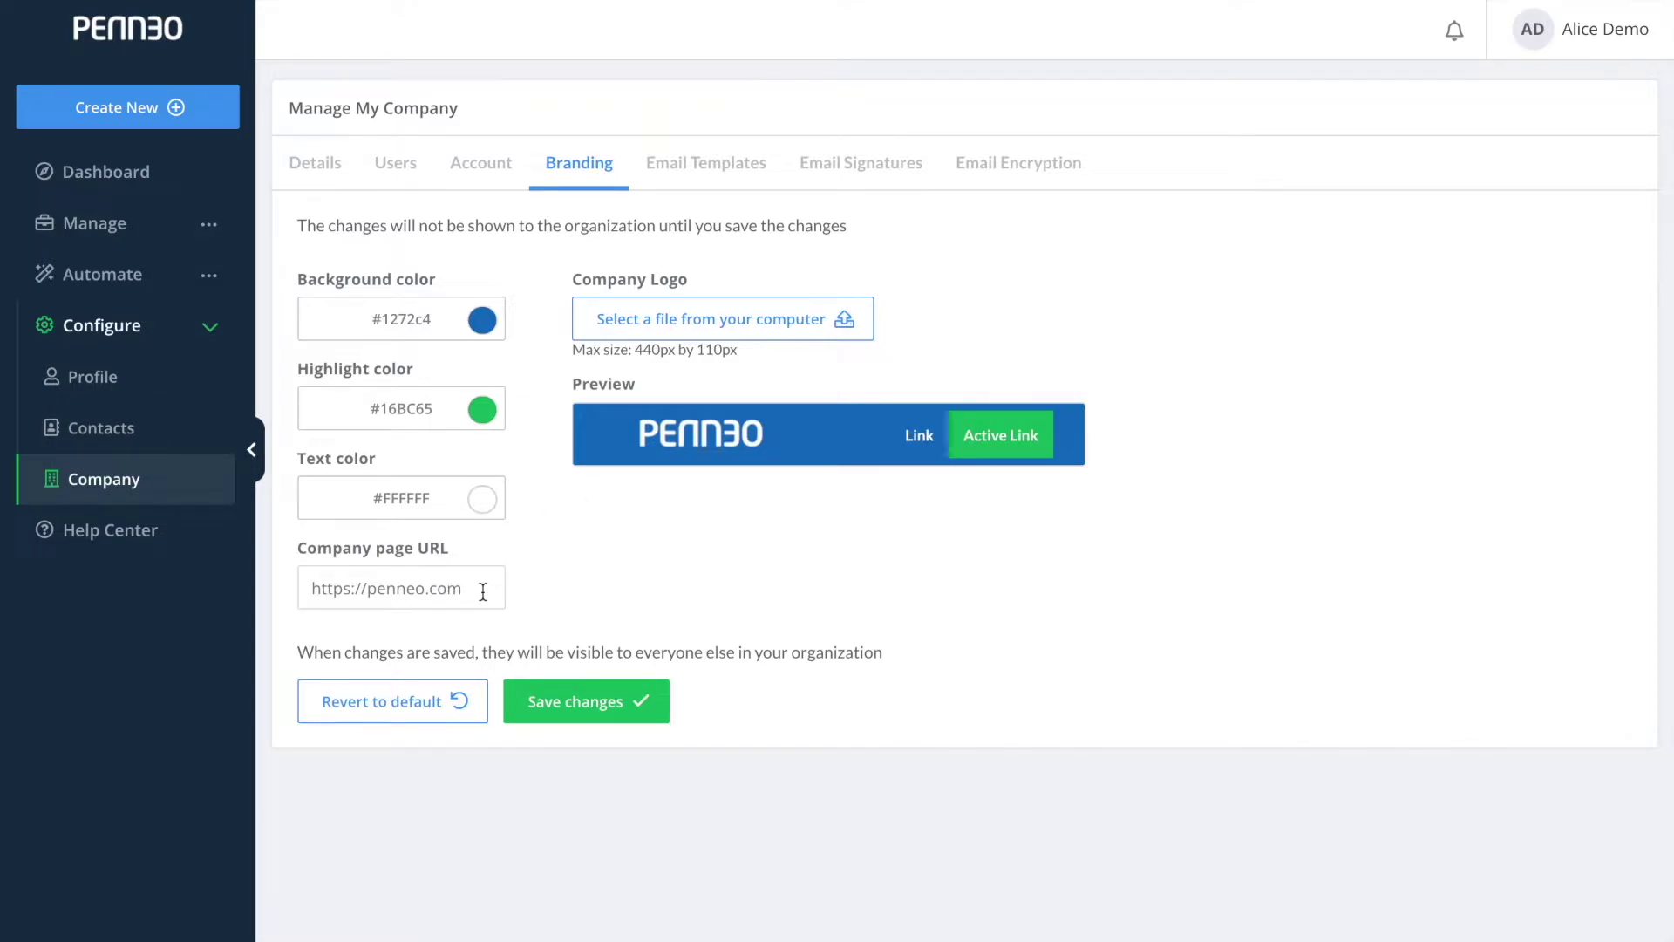
click(423, 708)
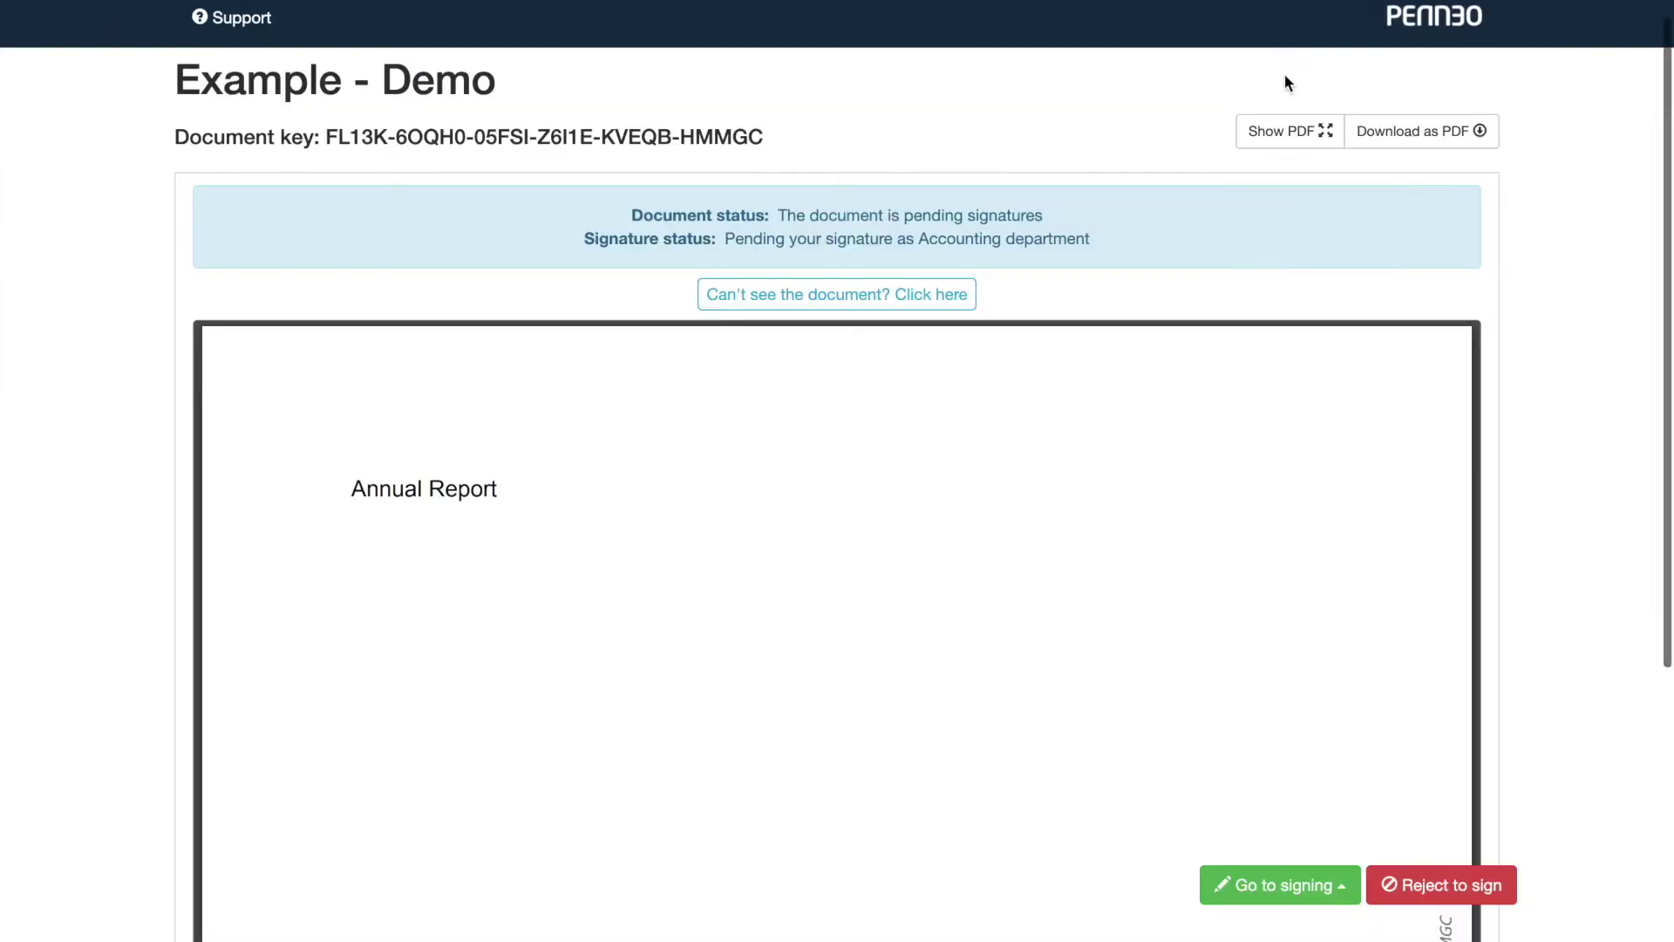
Follow the signing page logo to the company website, check the URL setting, and open Email Templates.
scroll(1284, 75, down, 2)
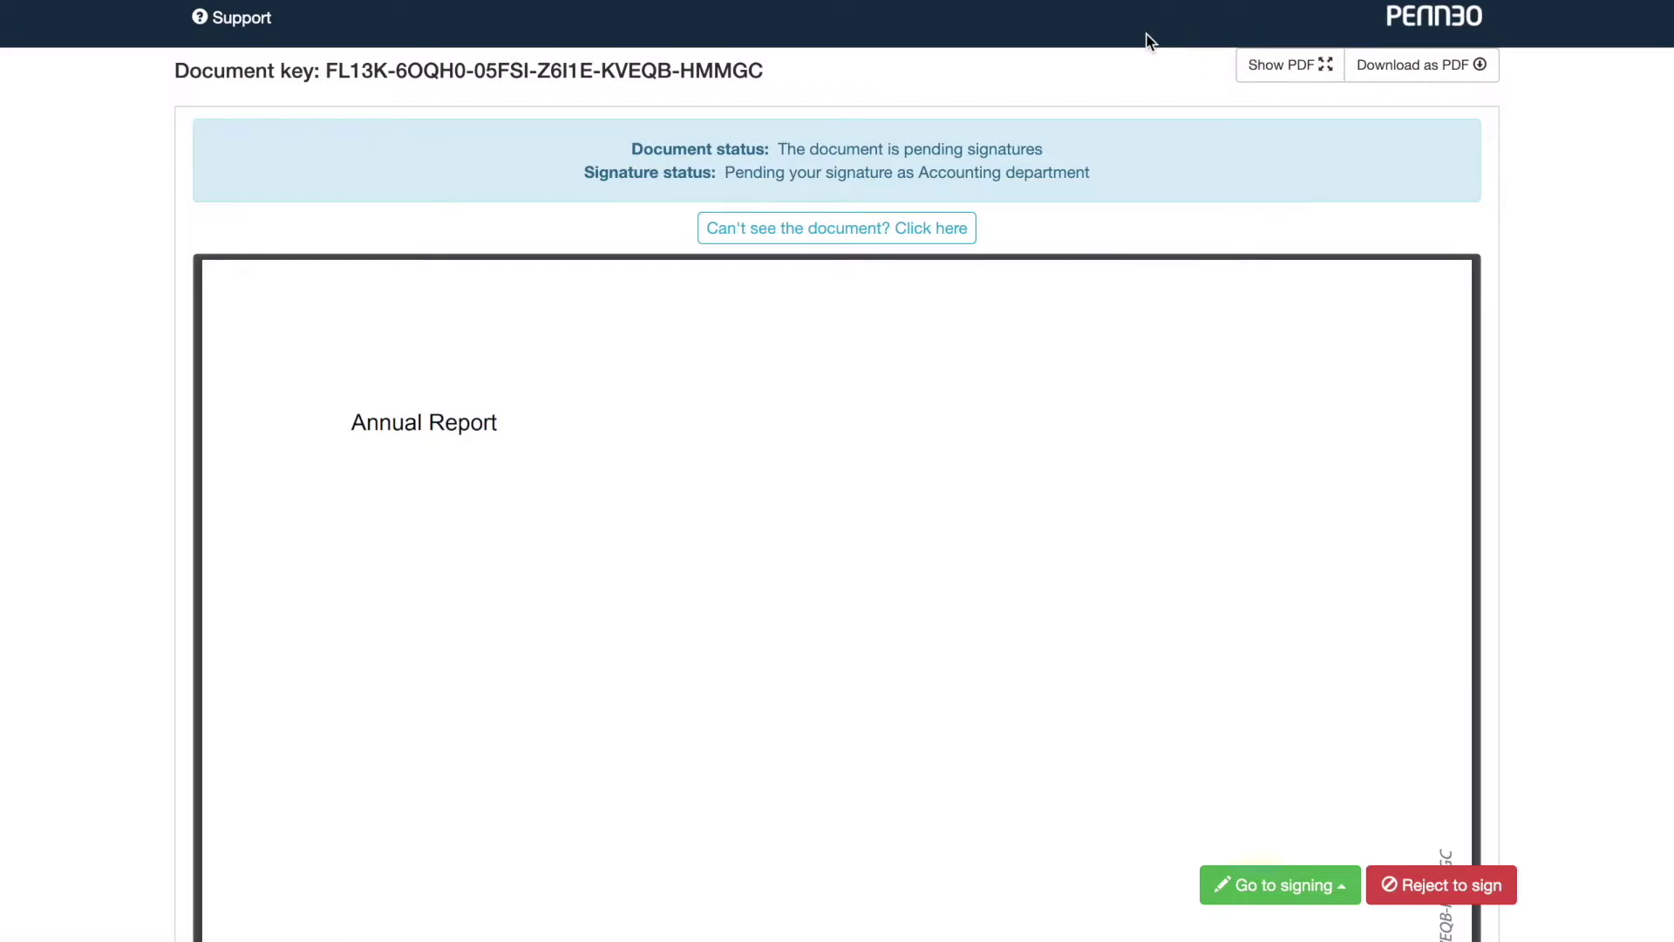
click(1434, 29)
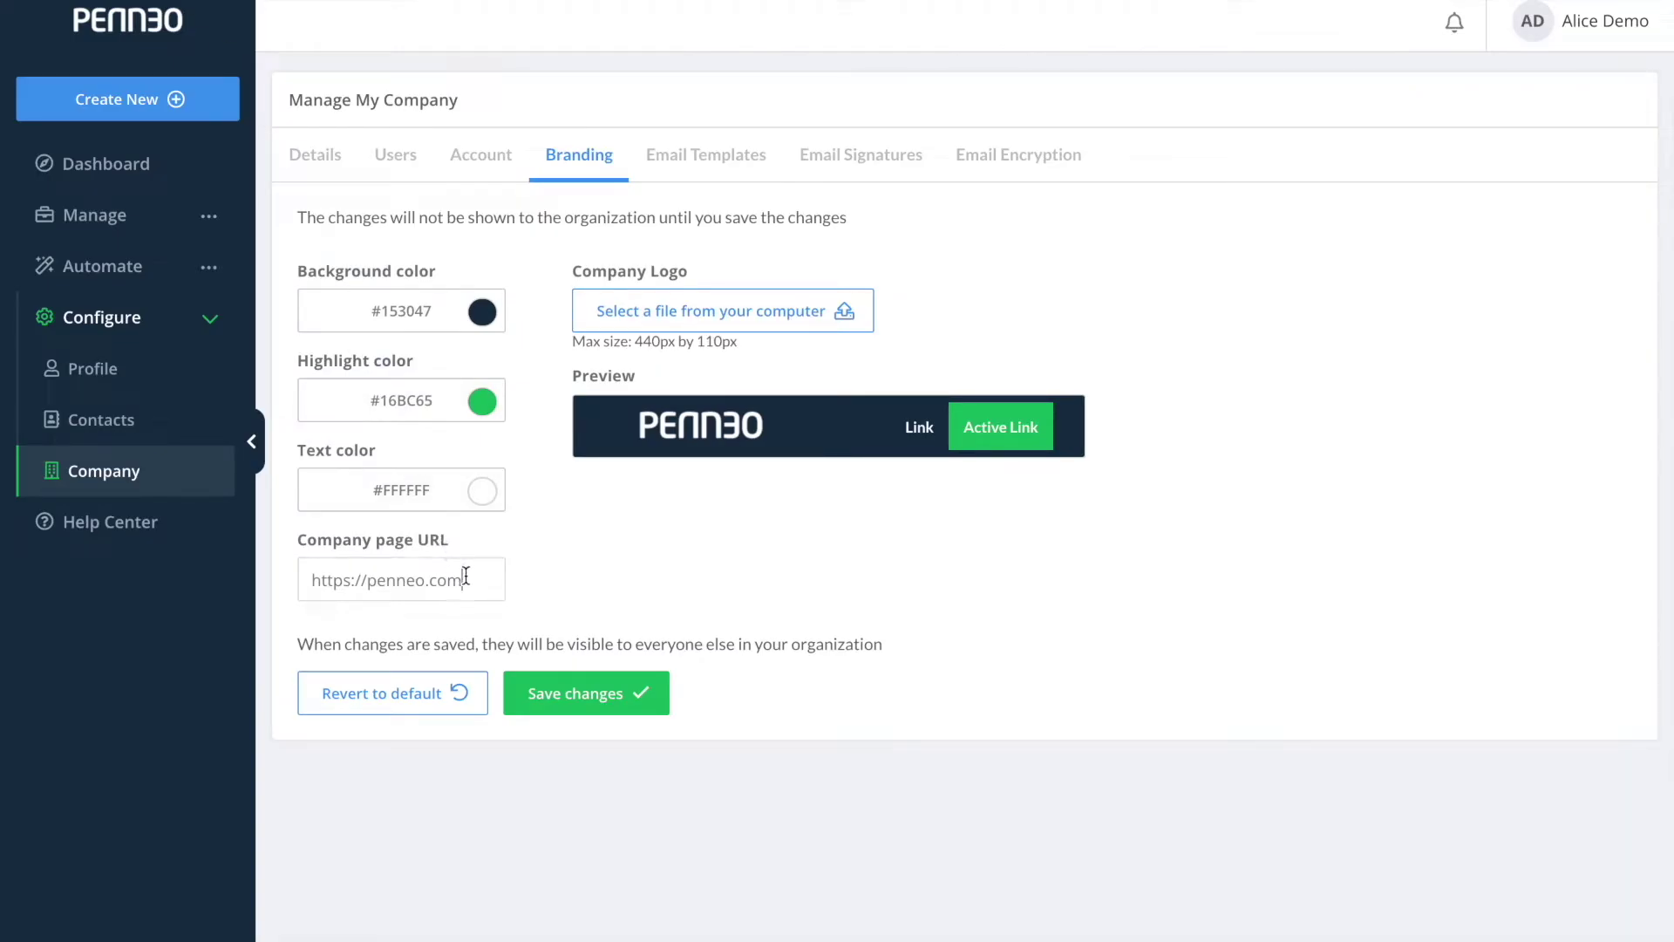
click(462, 579)
click(219, 268)
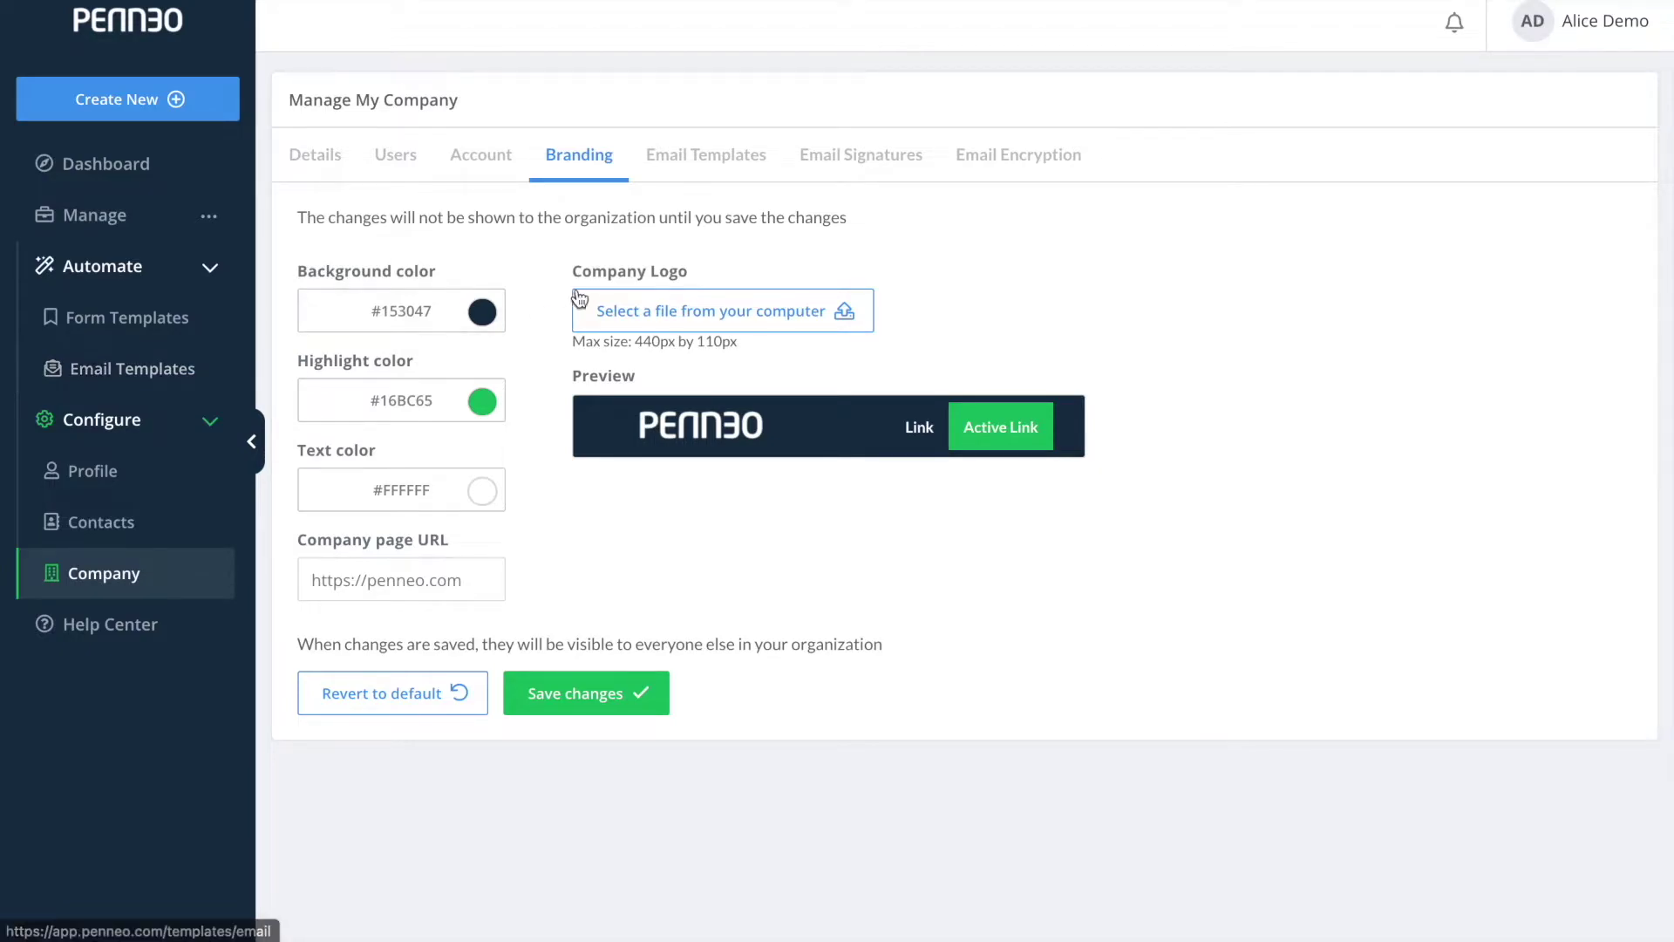
click(705, 166)
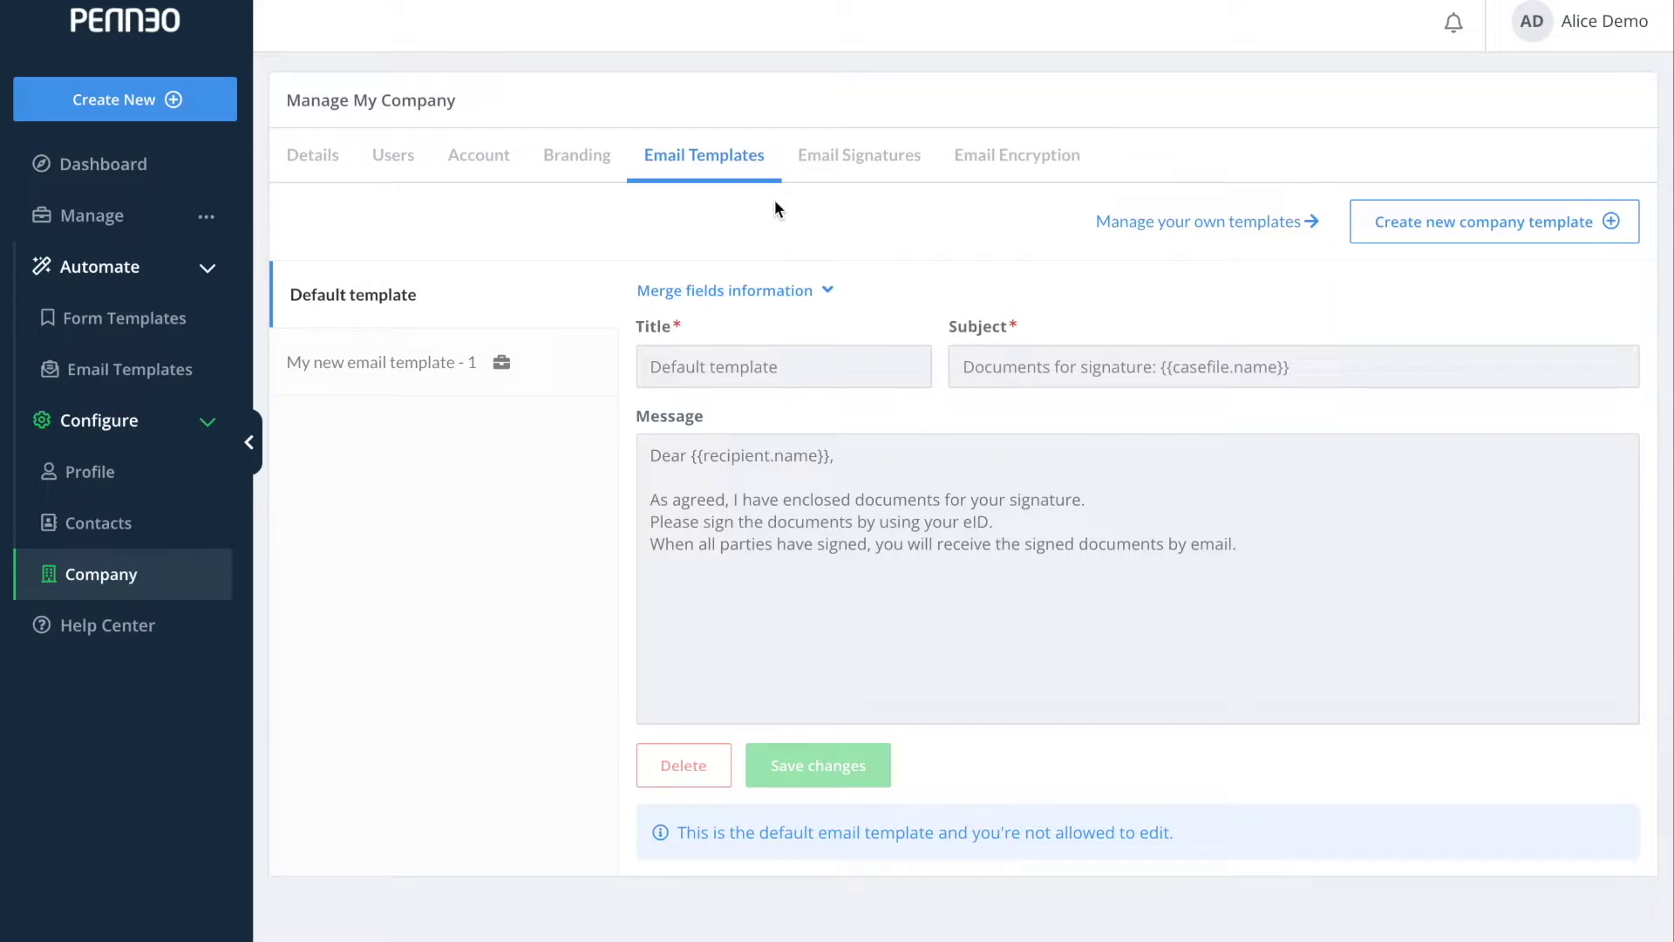
Create a new company email template draft and expand the Merge fields information.
mouse_move(502, 366)
click(1390, 241)
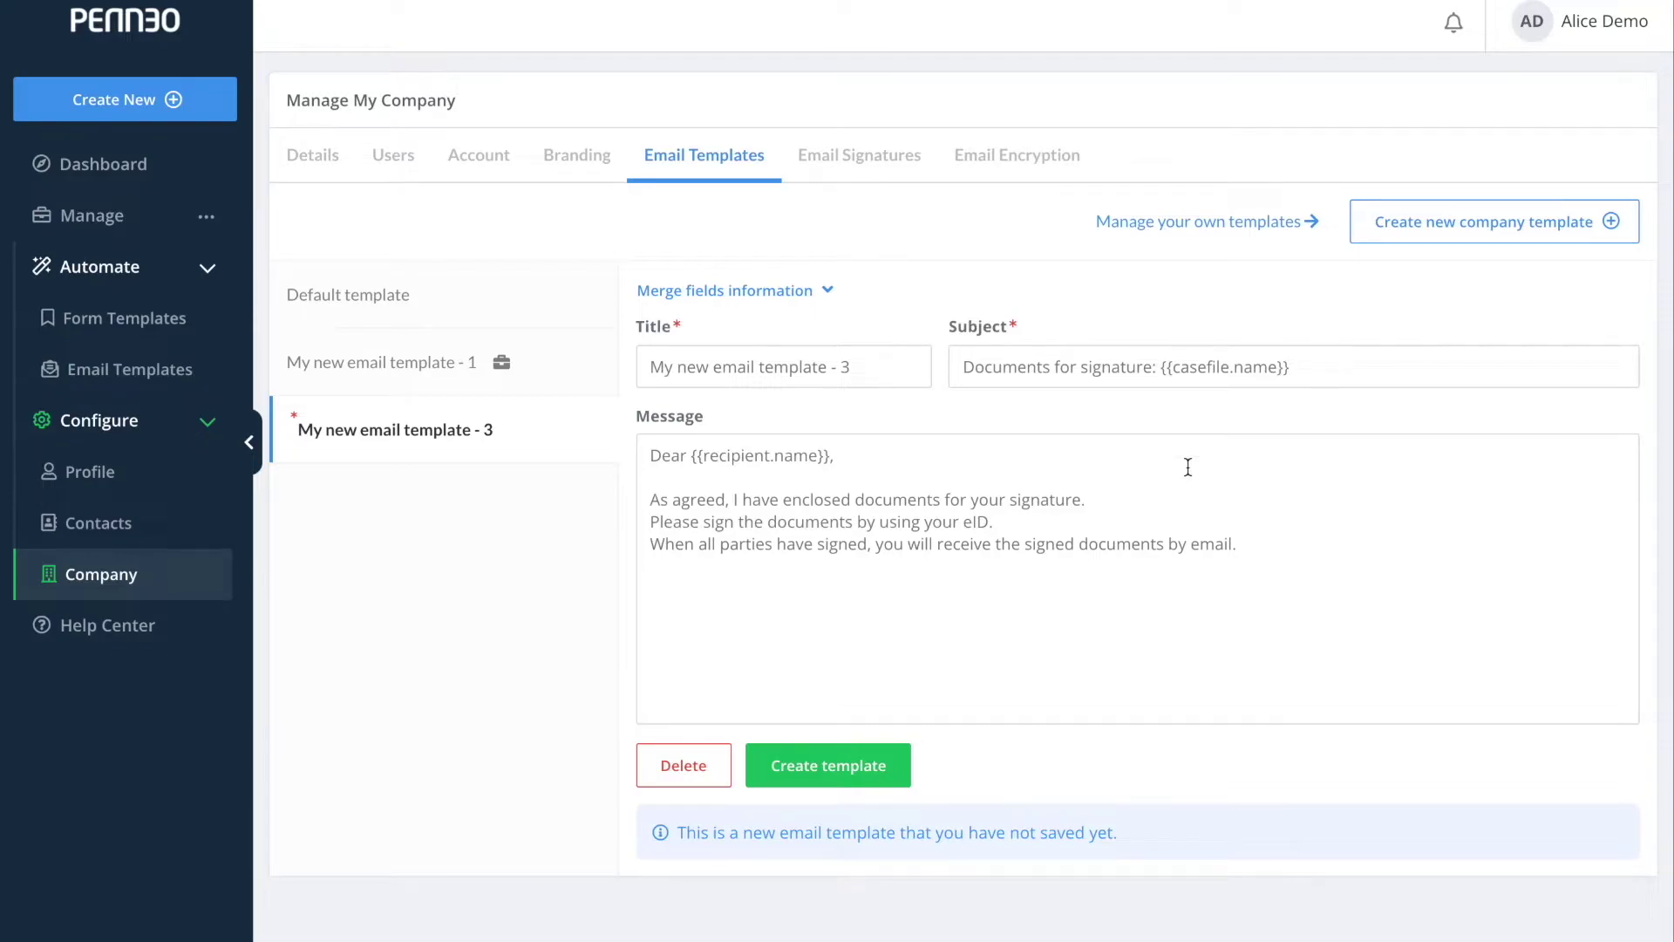
click(827, 293)
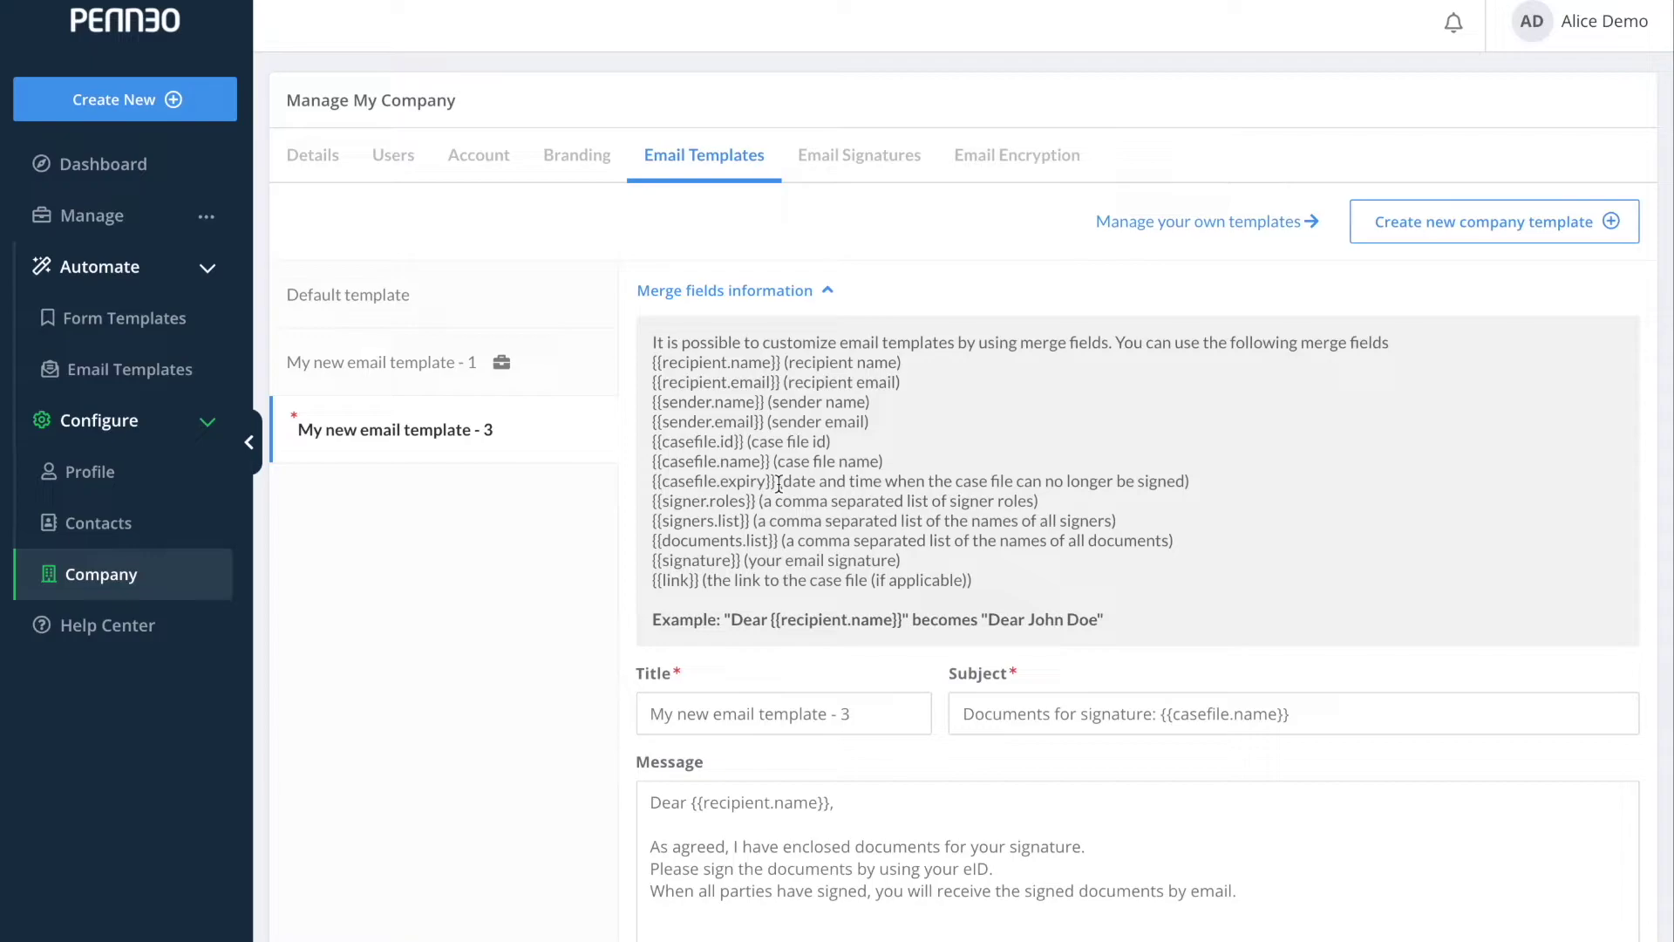
Change the template title to 'My new email template - {{casefile.expiry}}'.
drag(779, 485, 655, 485)
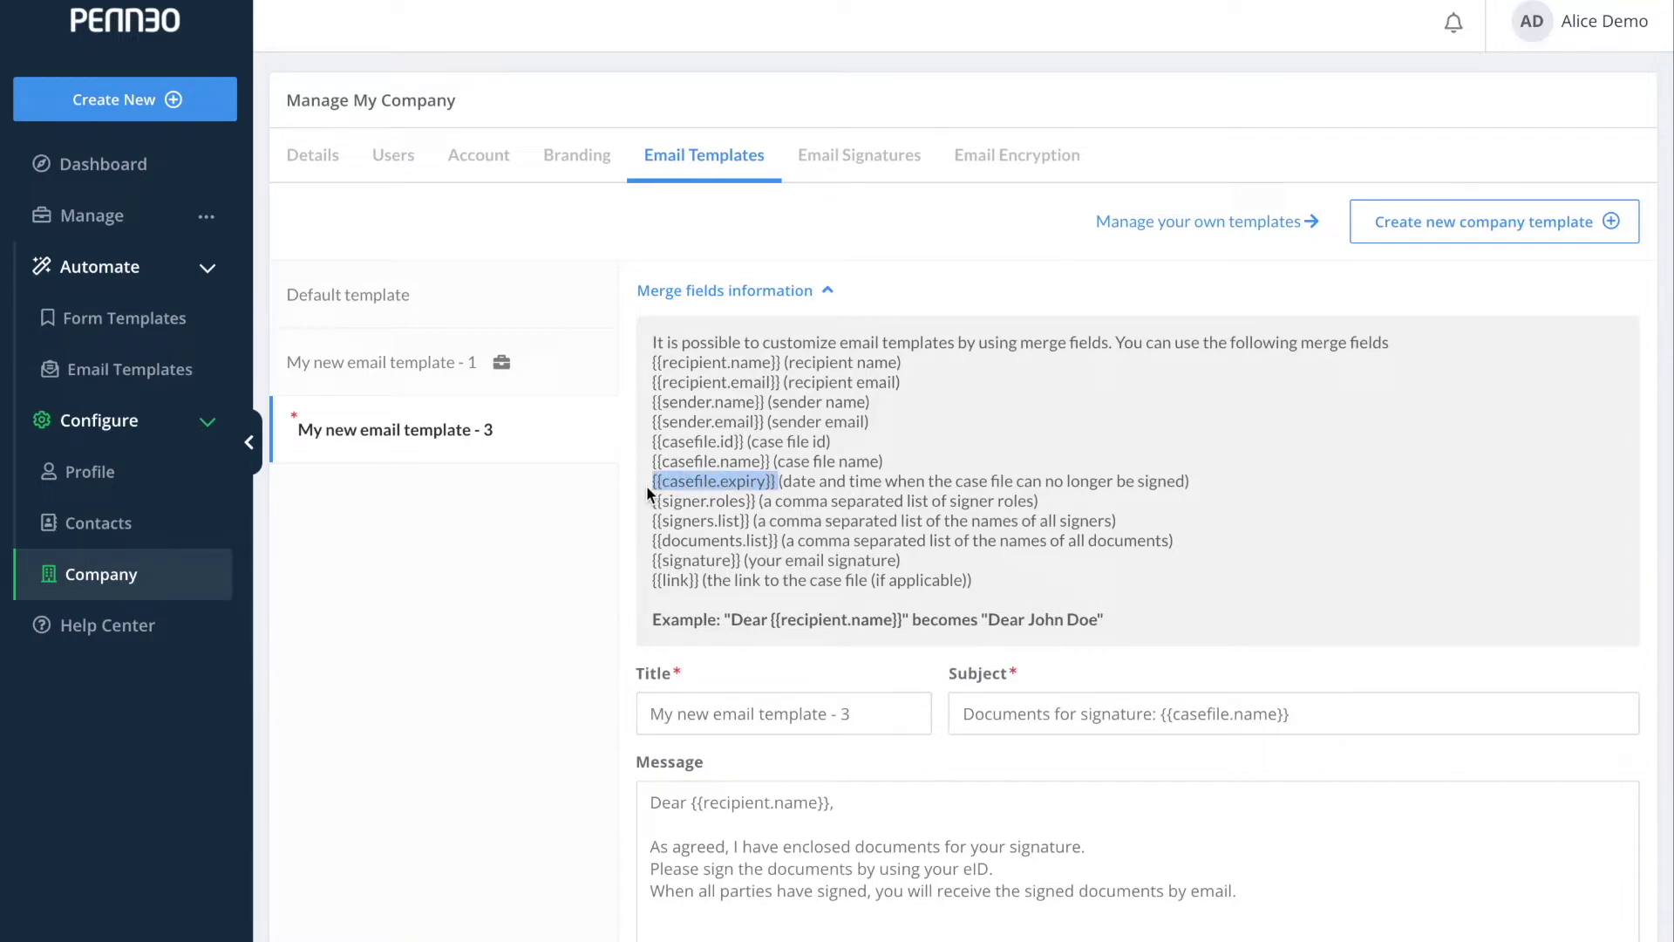
scroll(859, 513, down, 3)
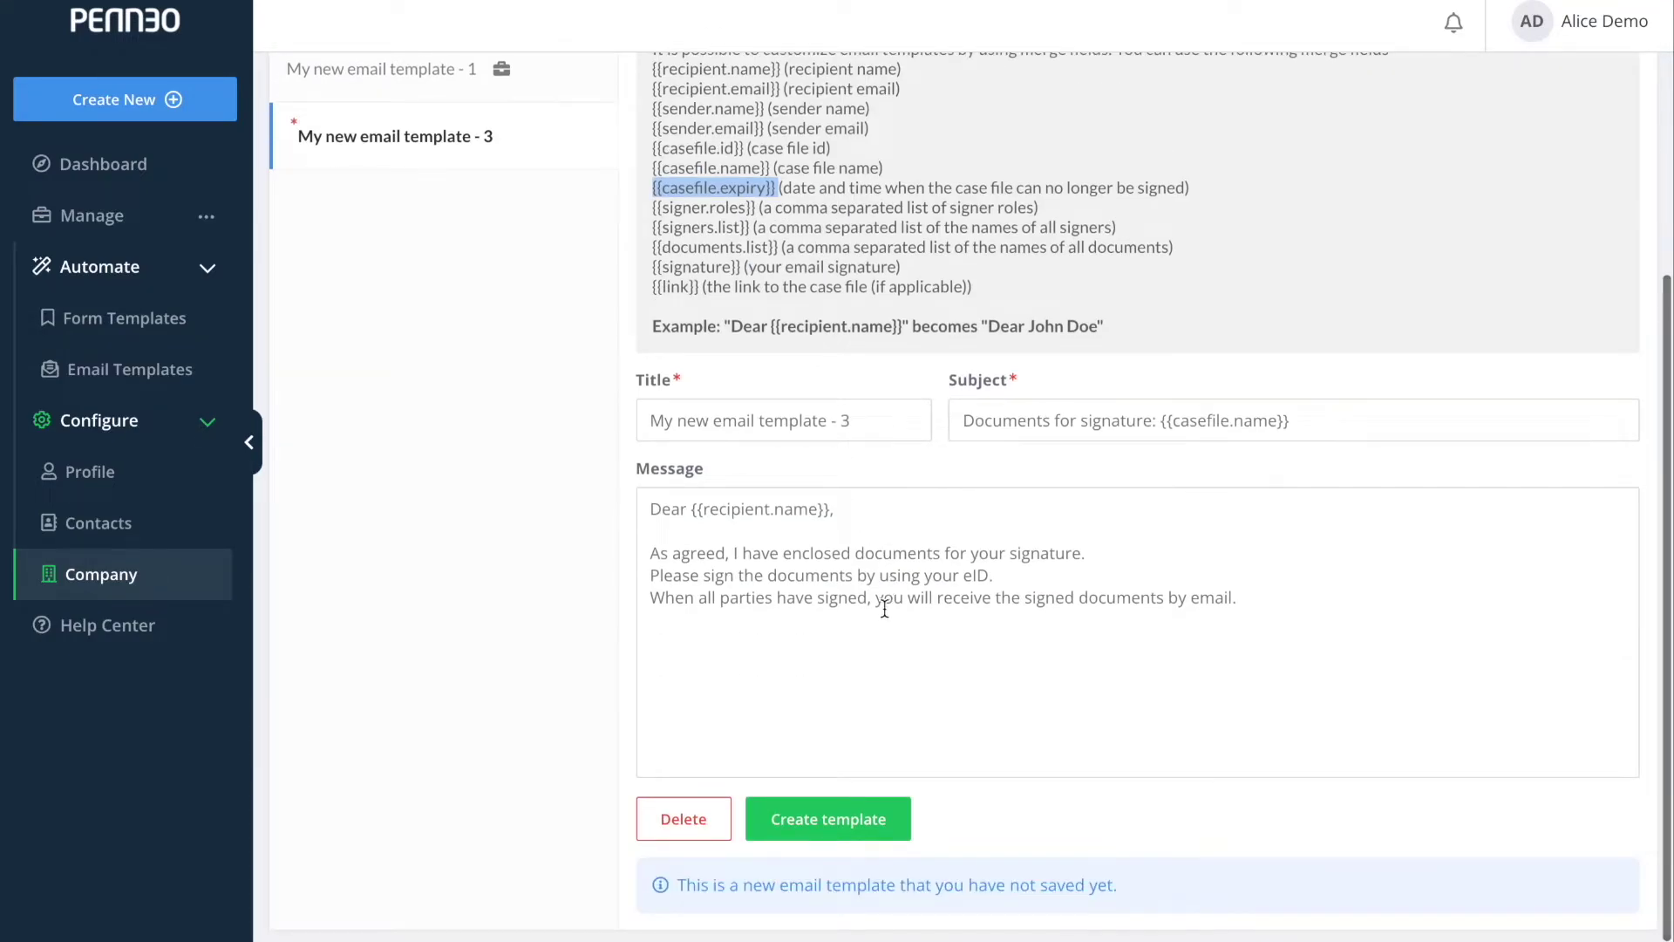
click(1265, 608)
key(Return)
key(Return)
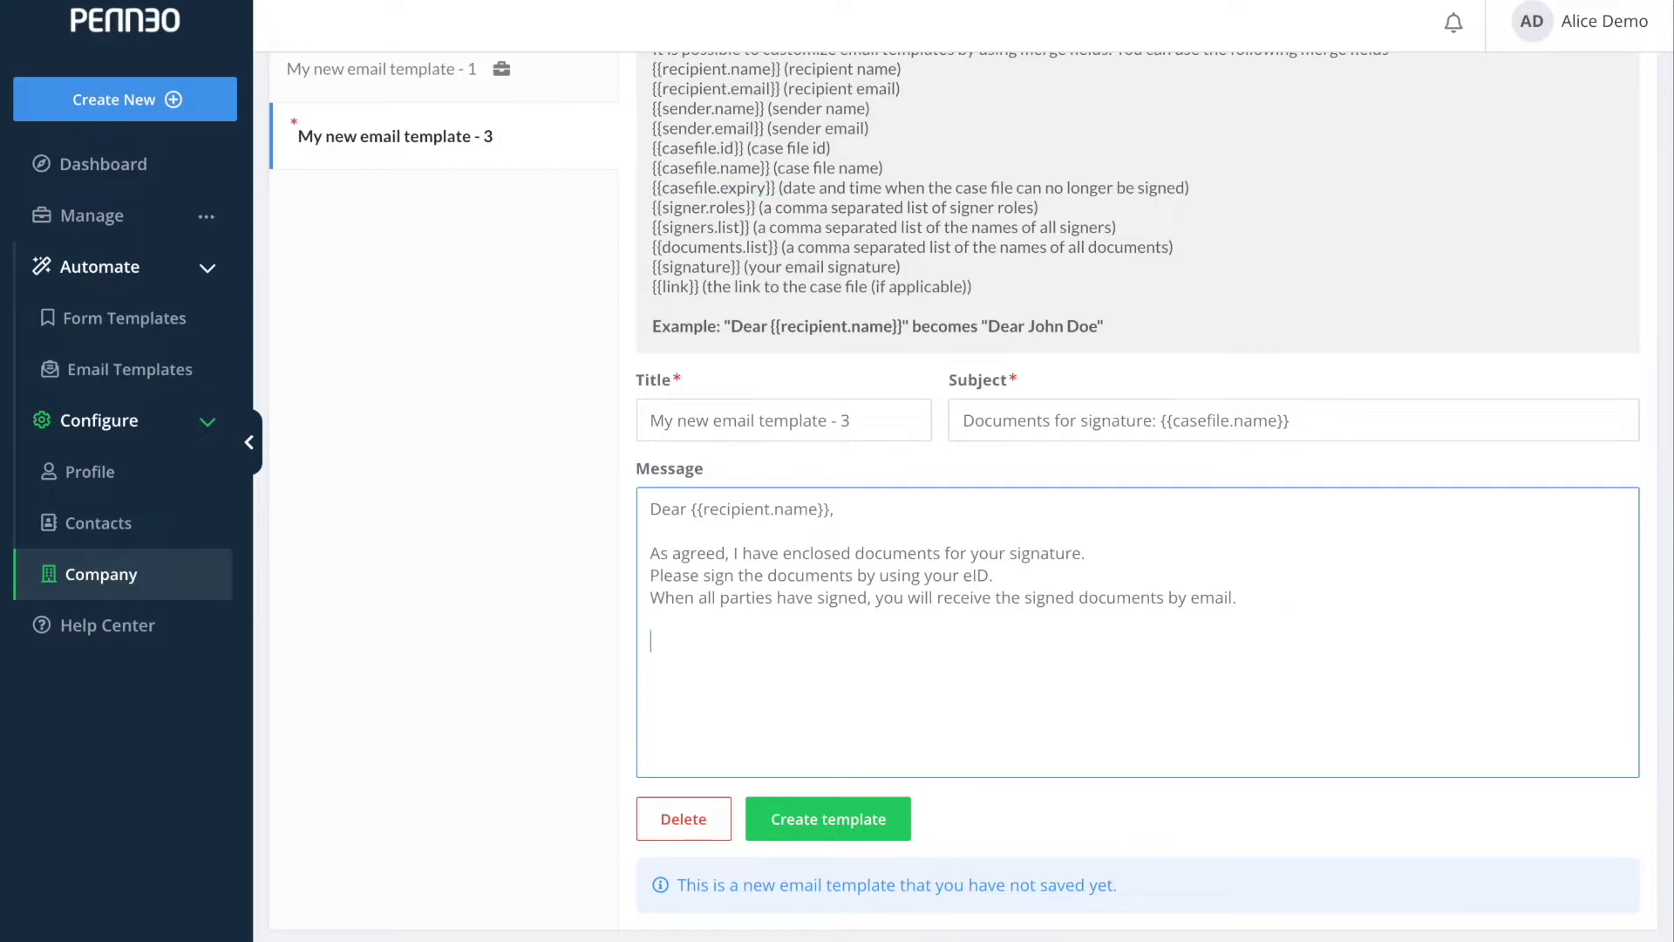
click(905, 421)
key(BackSpace)
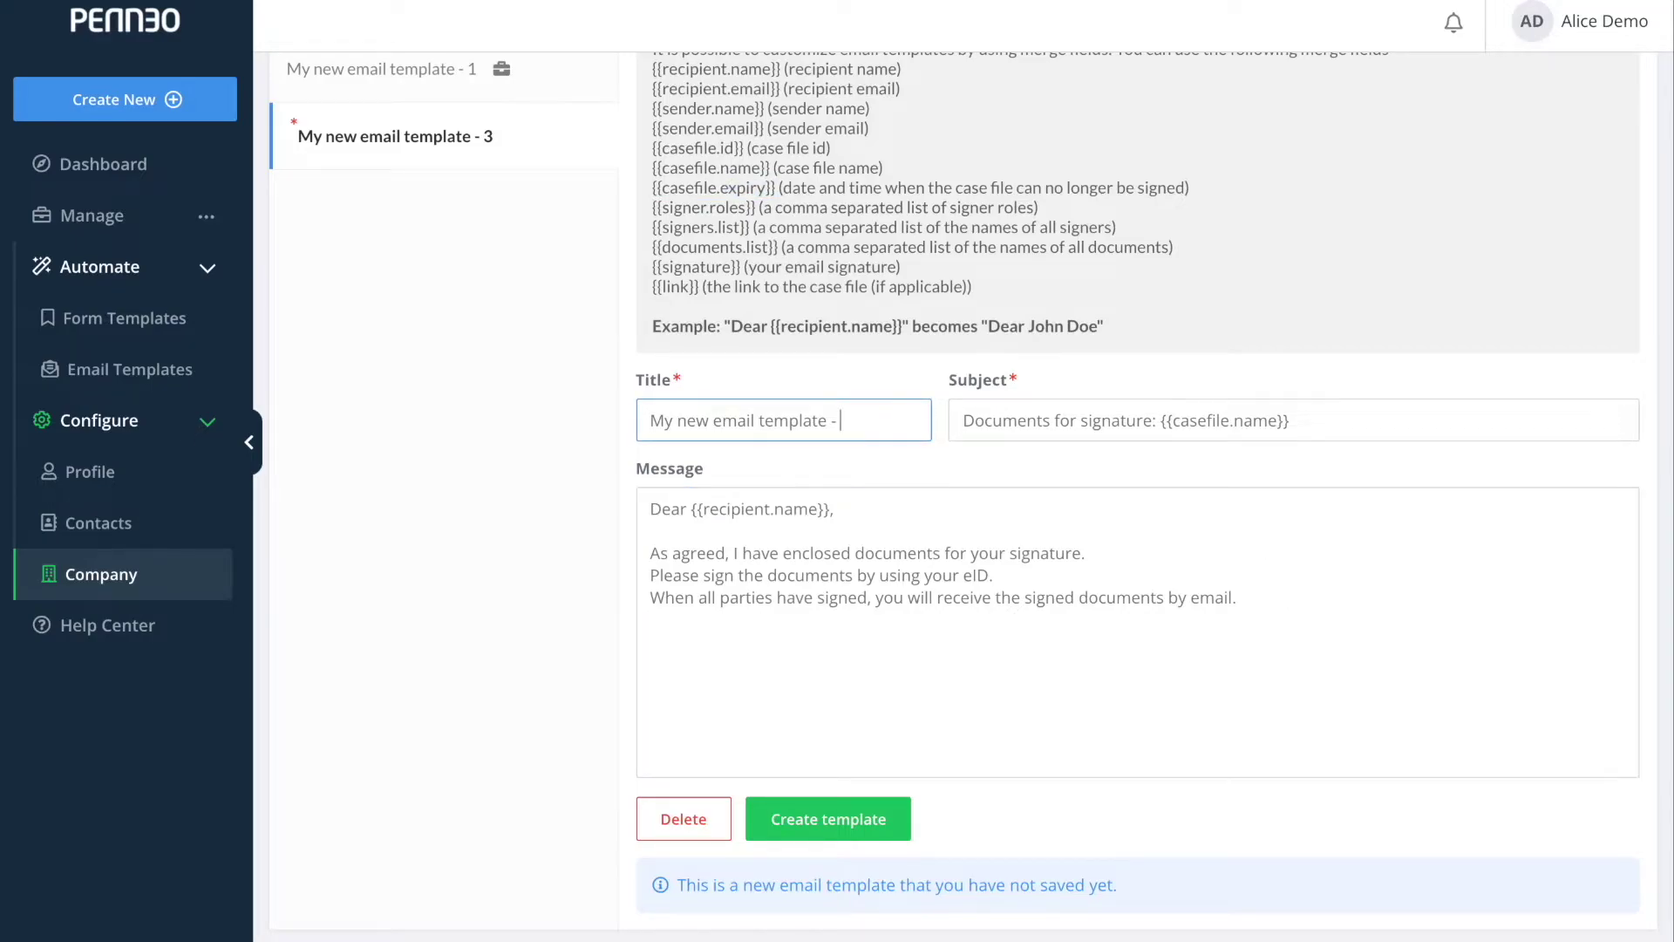
text({{casefile.expiry}})
End the message with 'Please remember to sign before {{casefile.expiry}}' and create the template.
drag(776, 185, 652, 187)
key(ctrl+c)
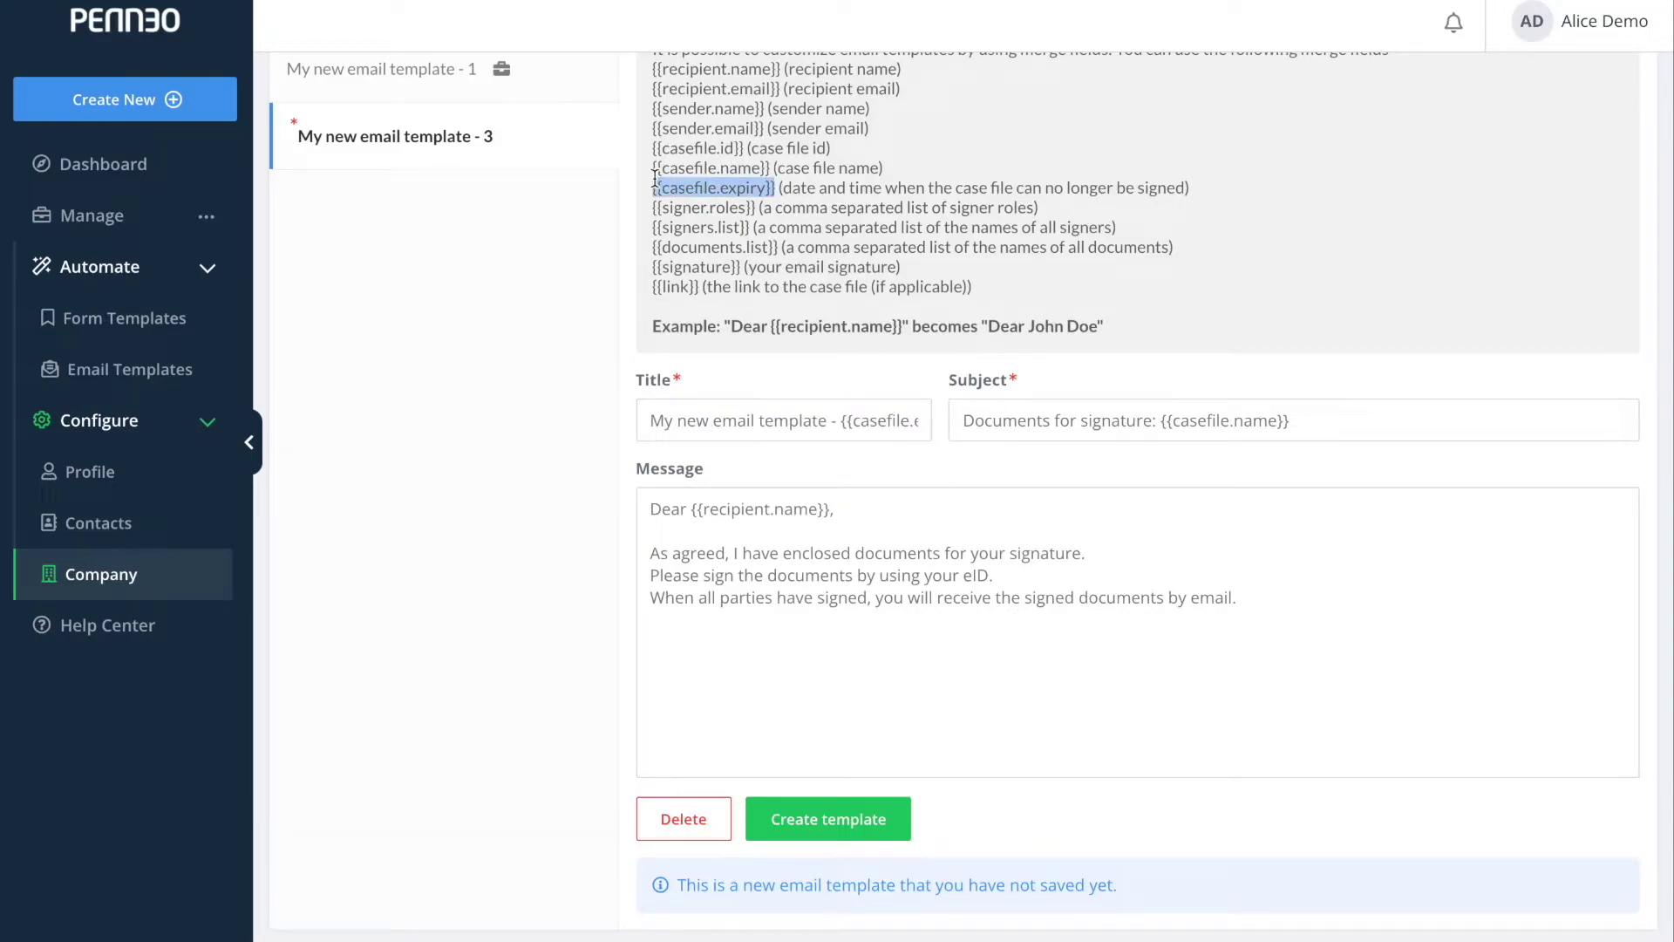
click(811, 640)
text(Ple)
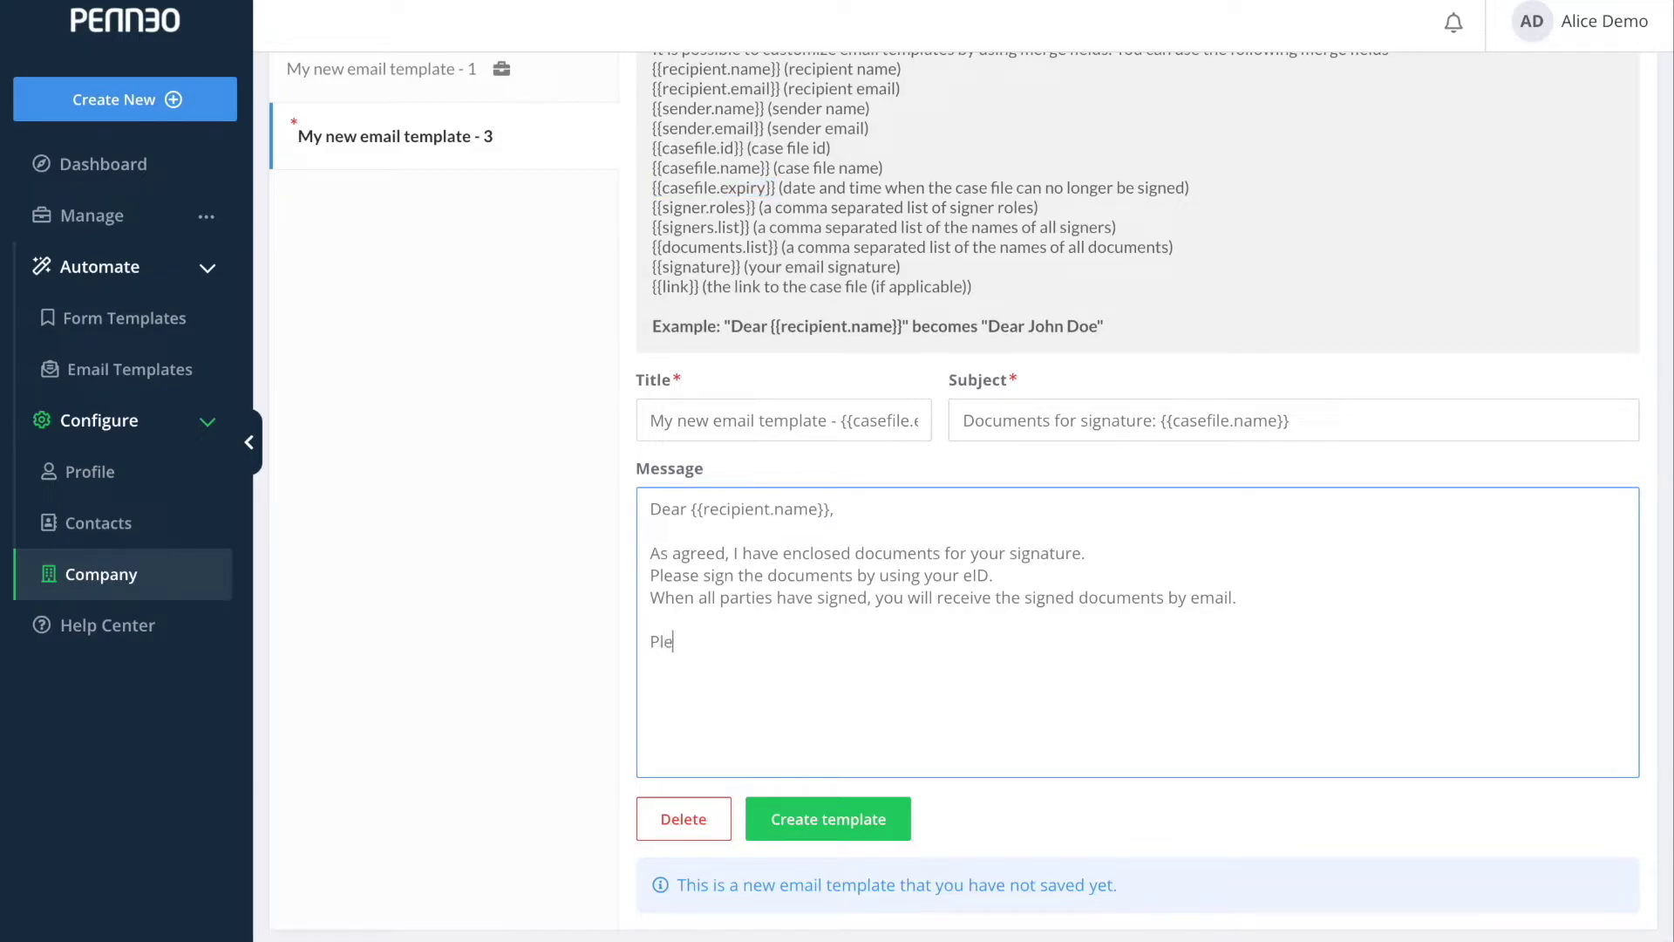
text(ase remember to sign before)
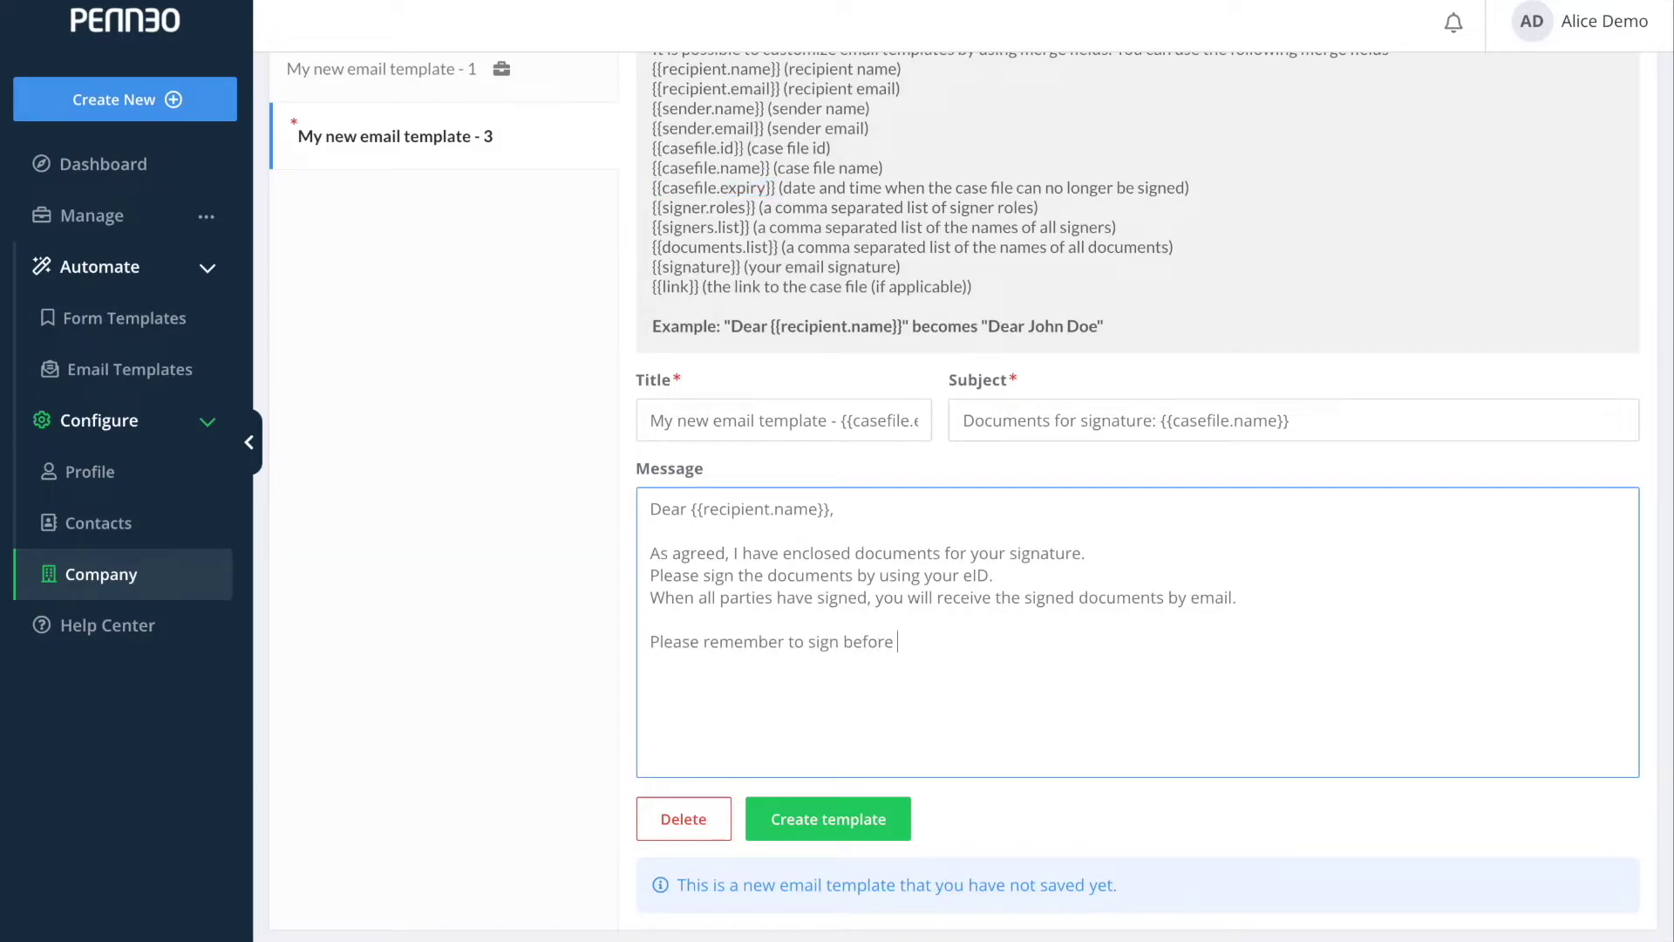
key(ctrl+v)
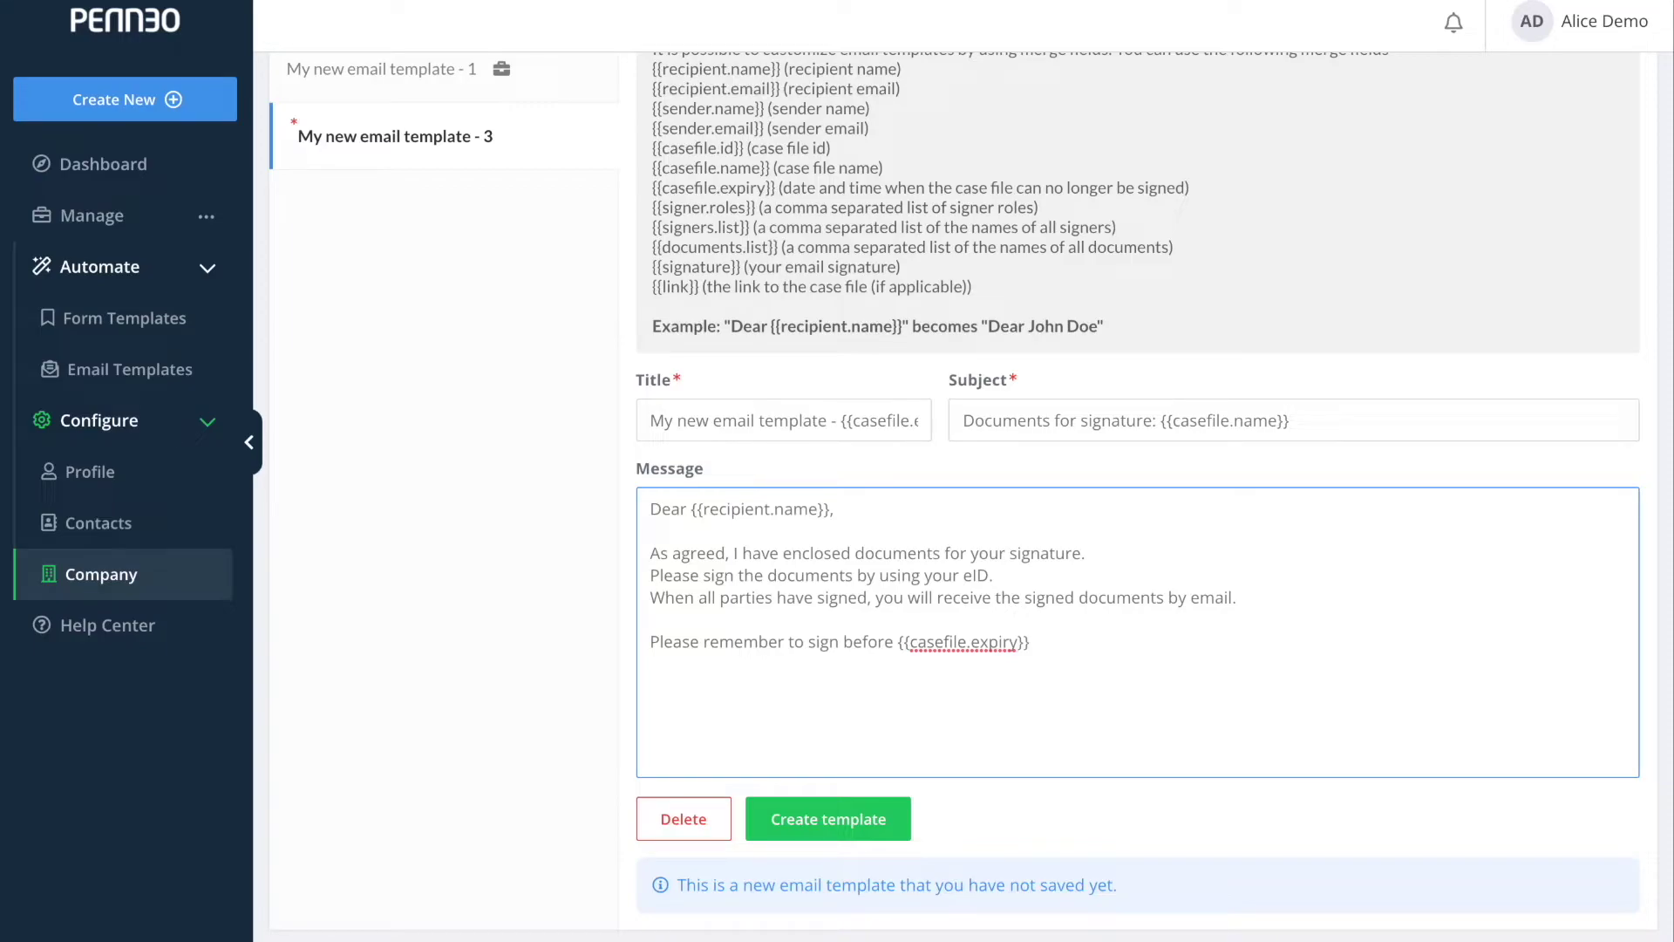
click(811, 828)
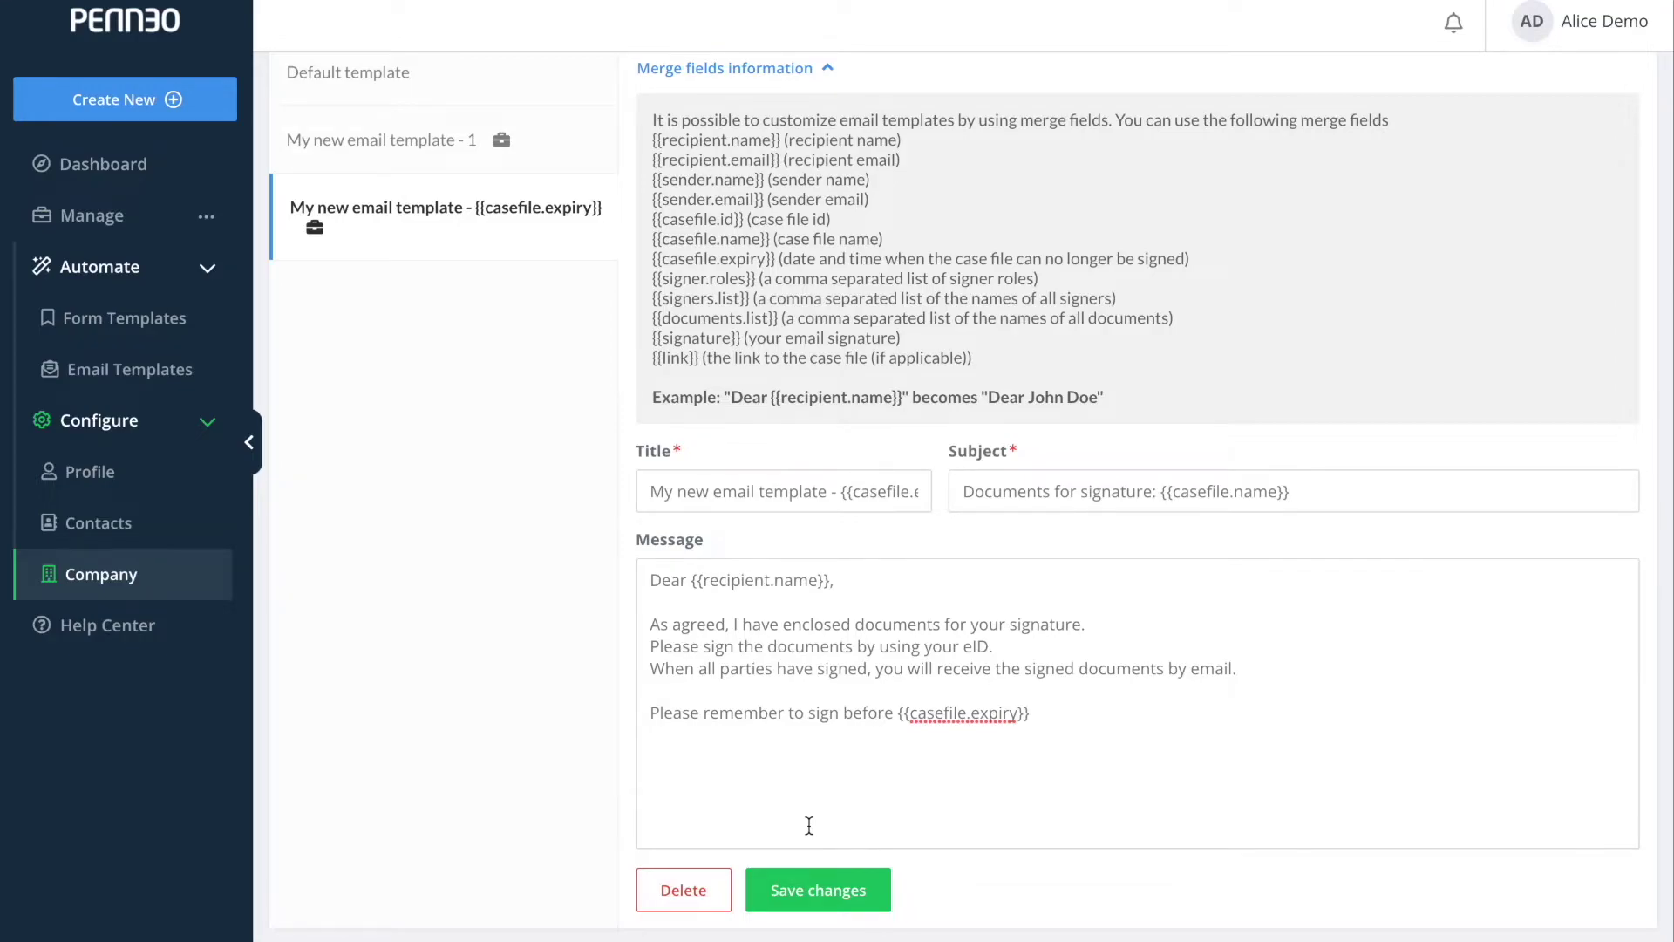
scroll(810, 825, up, 3)
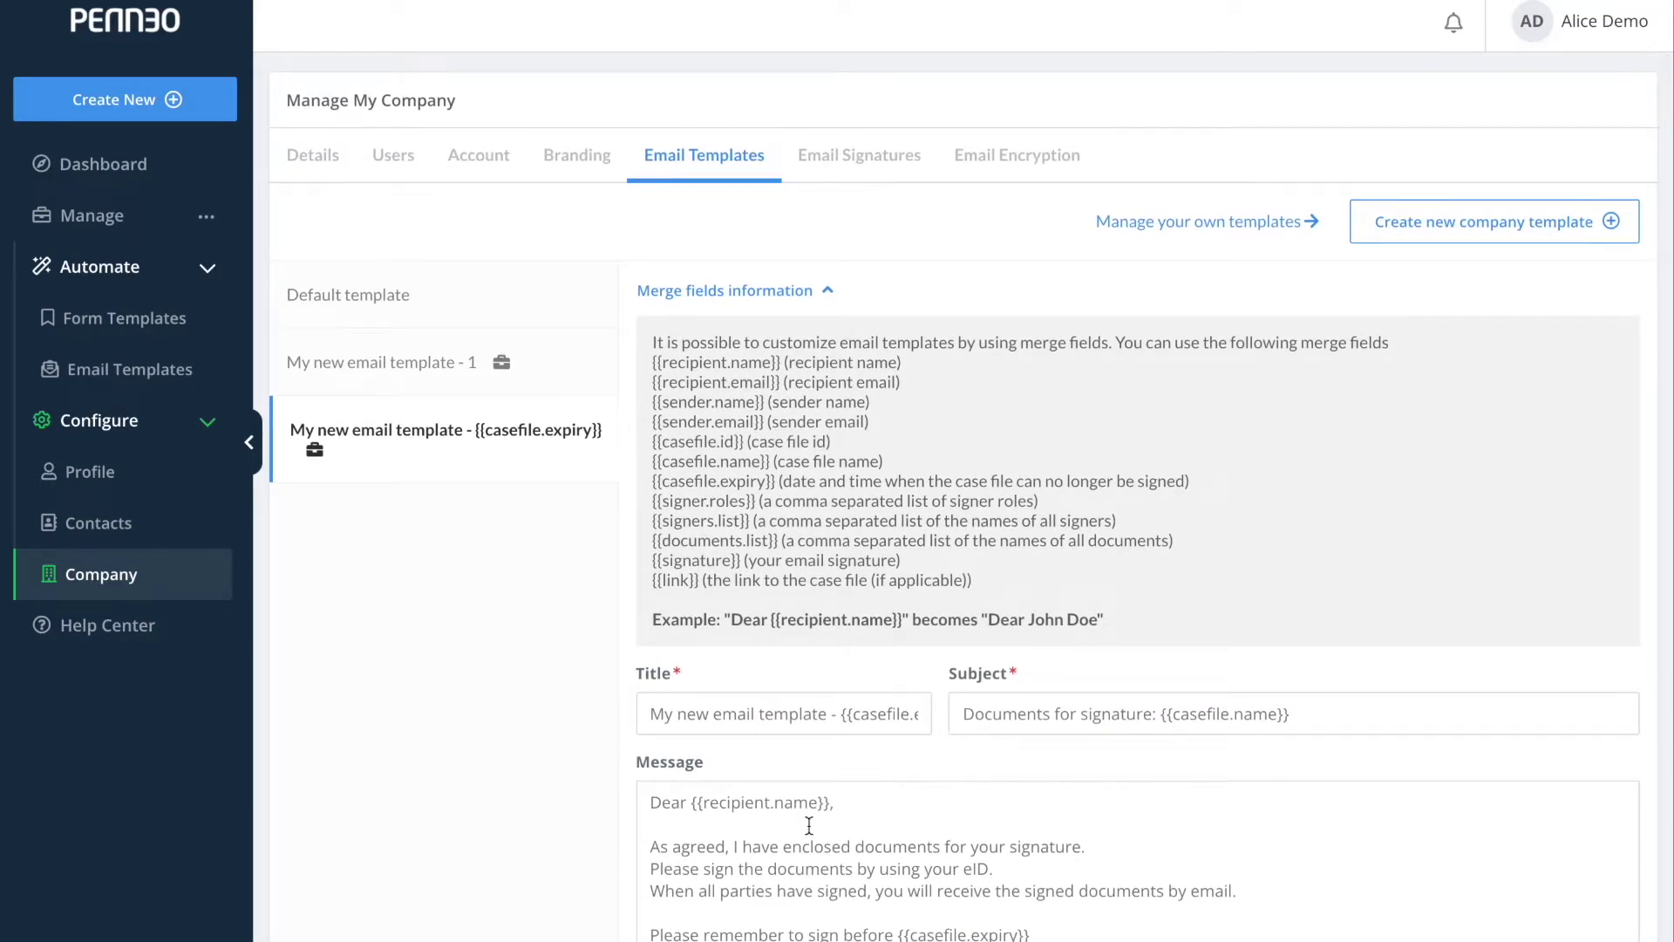
Show the company signature 'Best regards, {{sender.name}} {{sender.email}}' on the Email Signatures tab.
click(868, 177)
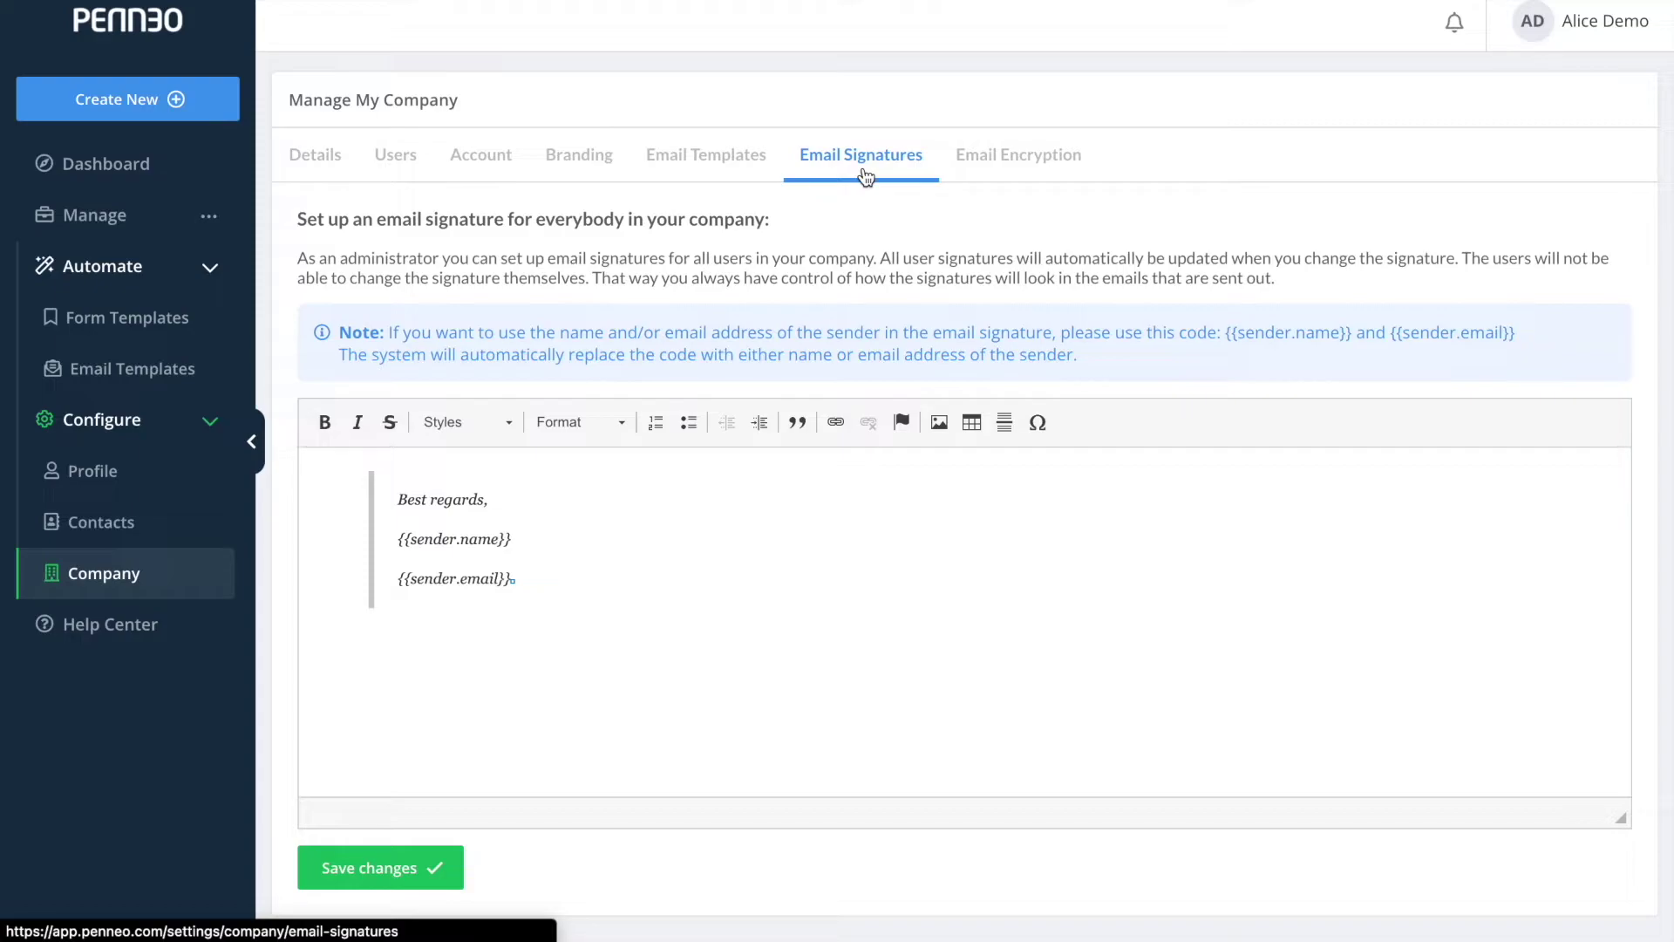
Save the company email signature unchanged, then start a new user from the Users tab.
click(553, 529)
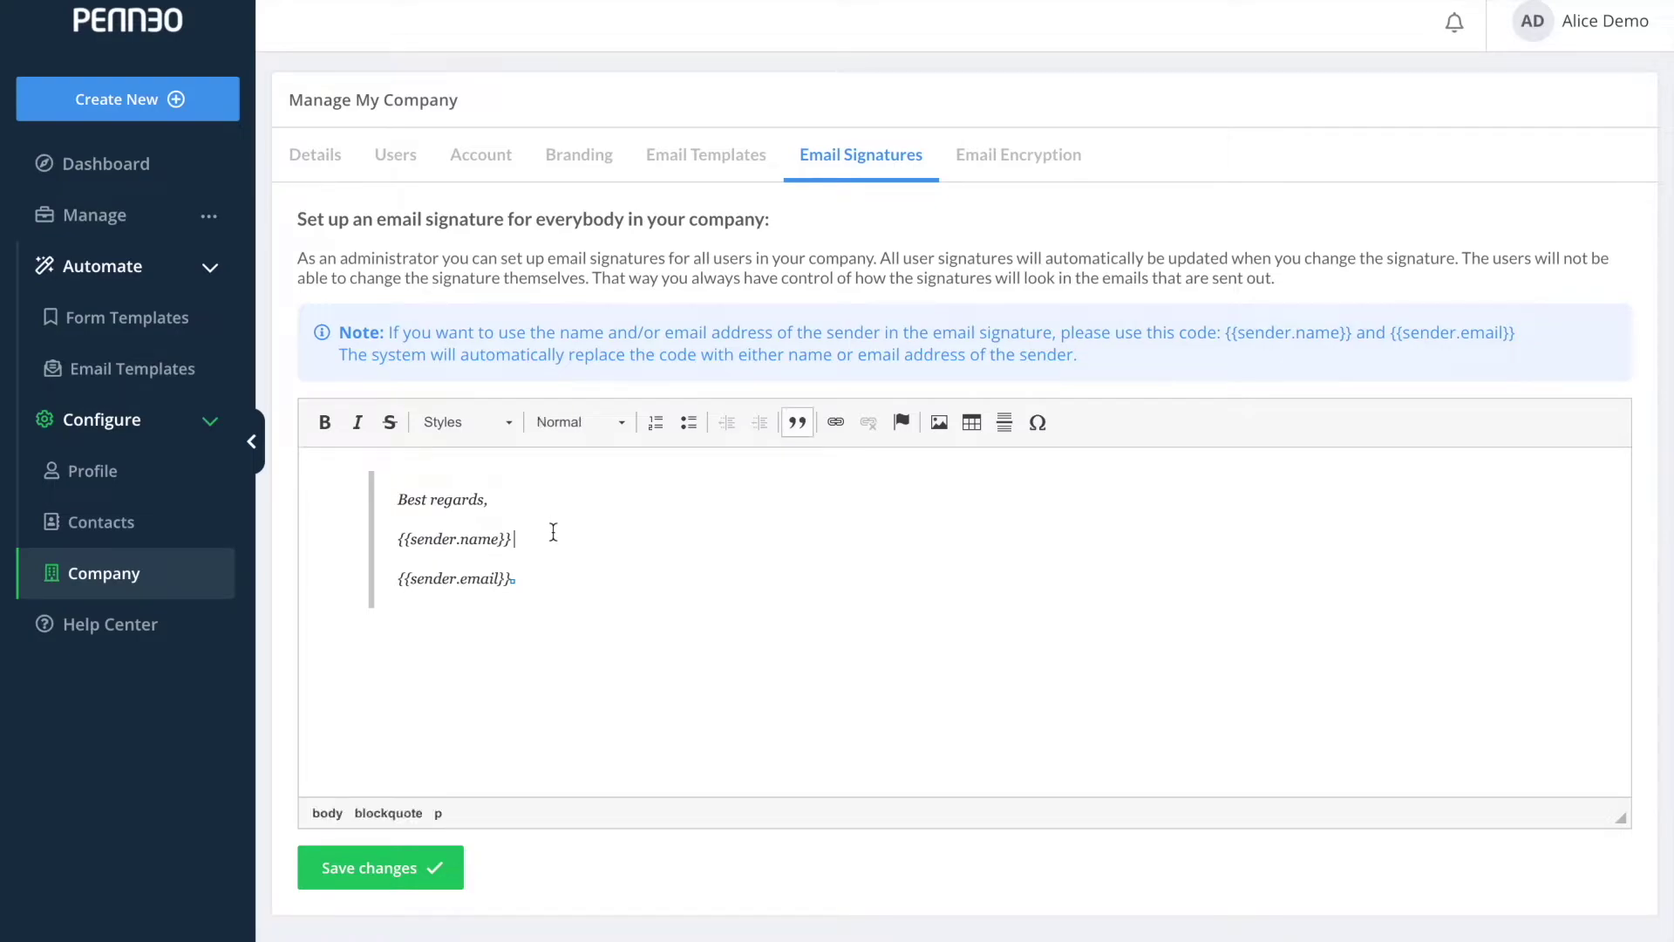
click(546, 579)
click(516, 429)
click(547, 429)
click(561, 427)
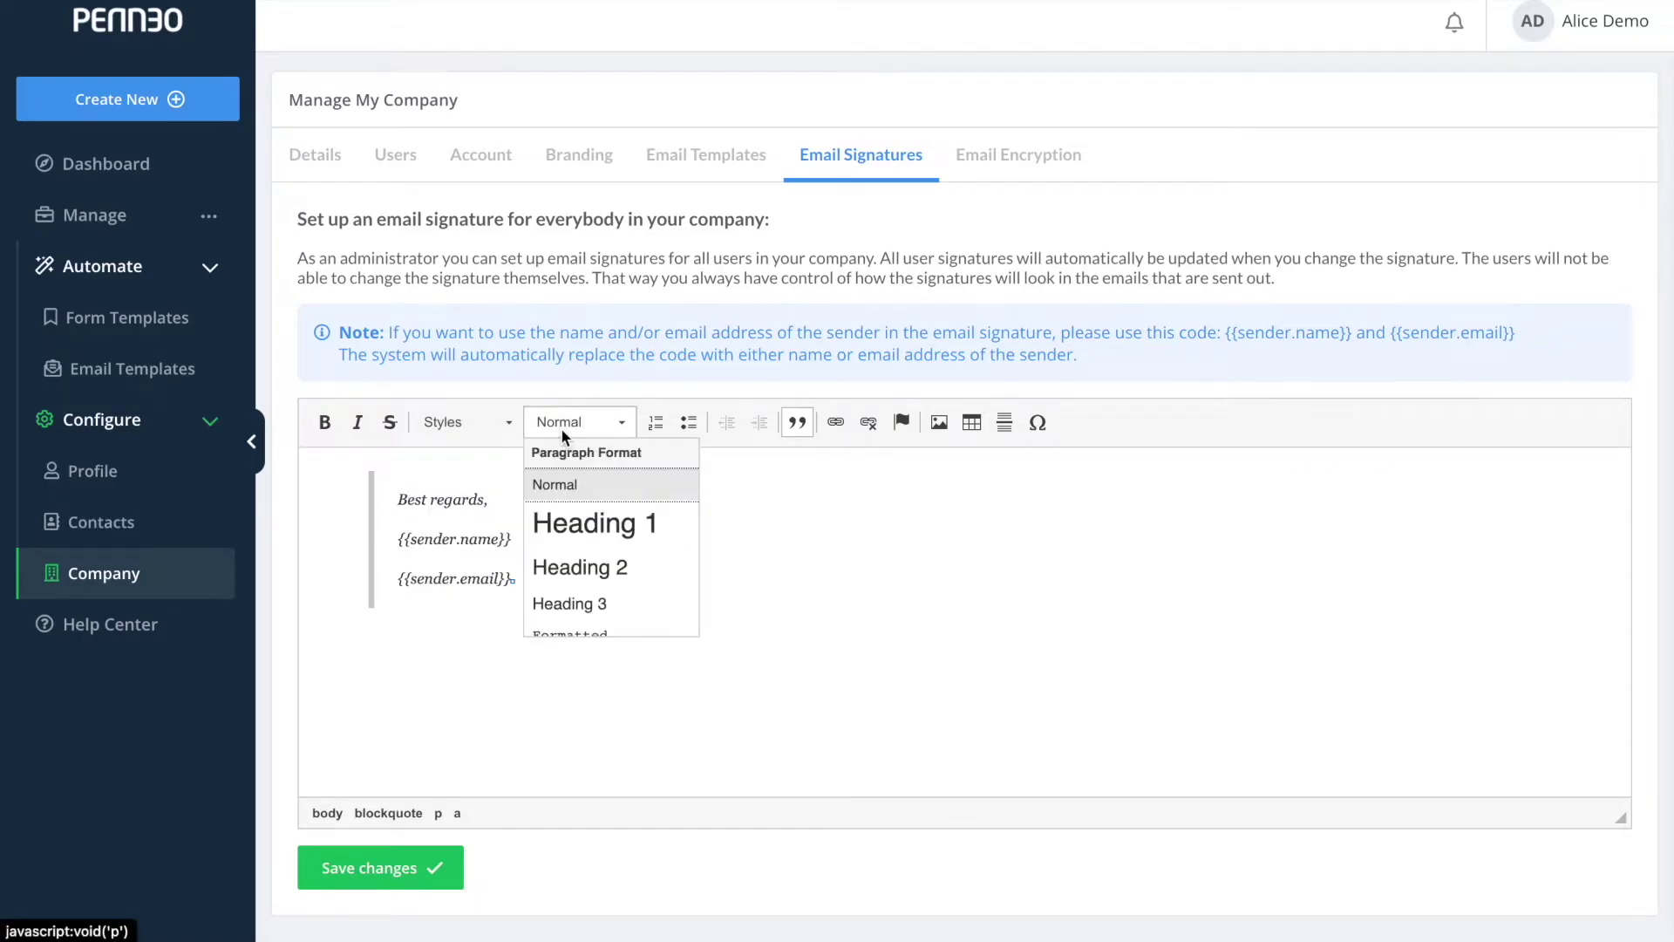
click(562, 427)
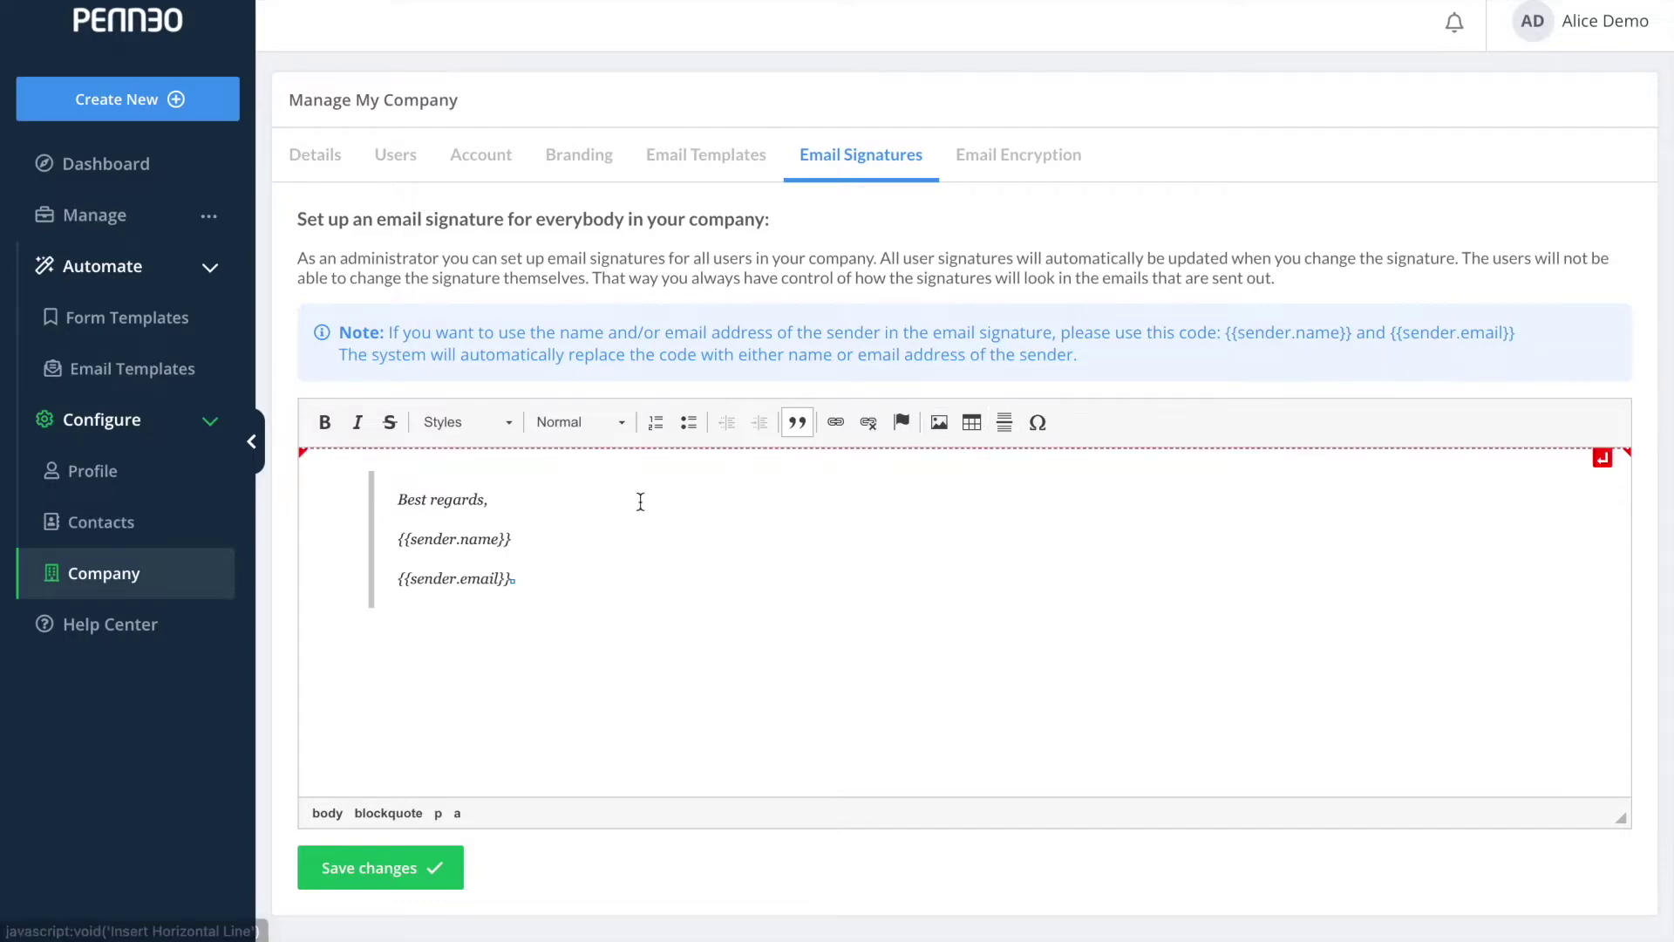
drag(546, 538, 385, 541)
drag(515, 579, 393, 579)
click(410, 870)
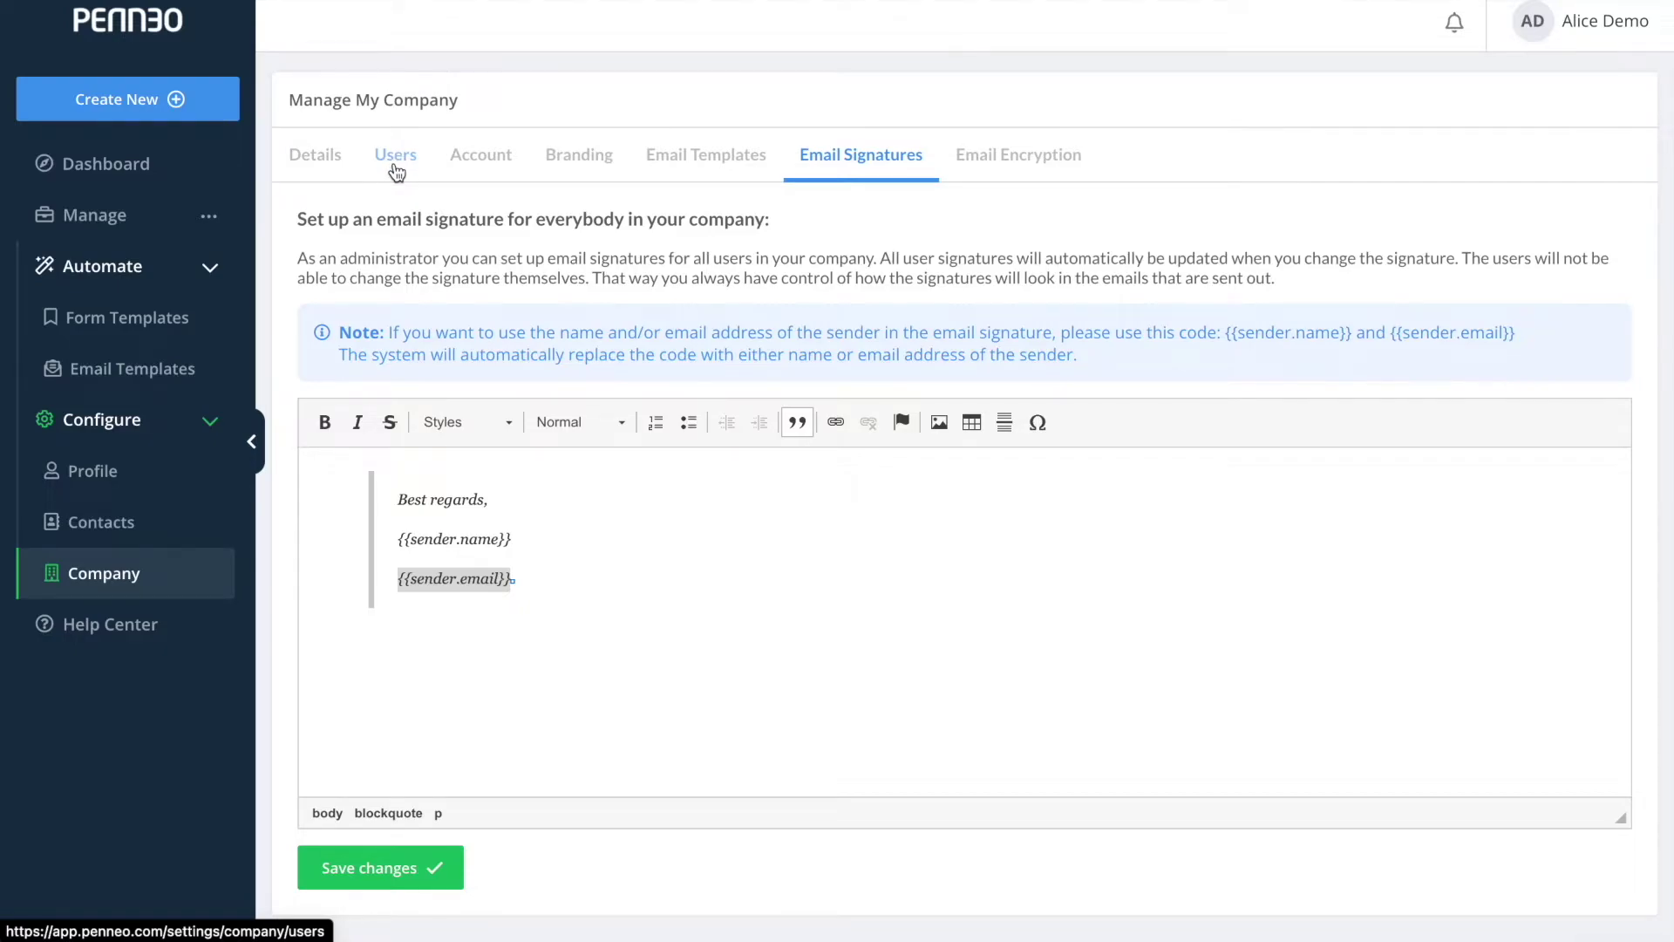
click(397, 172)
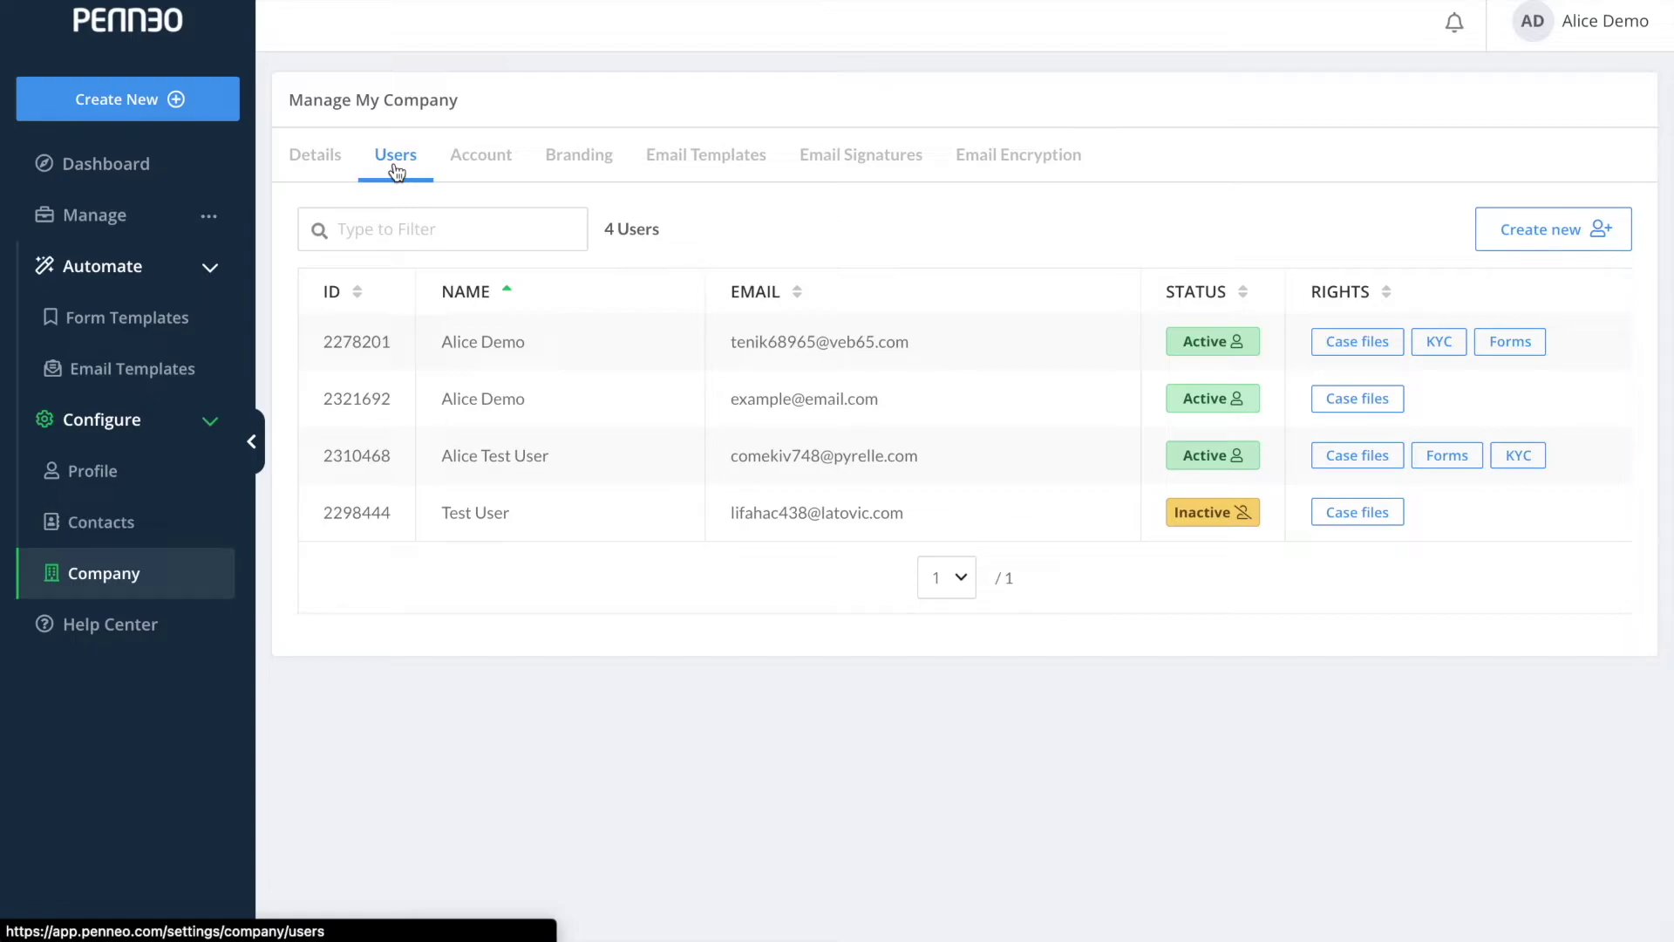
click(1555, 253)
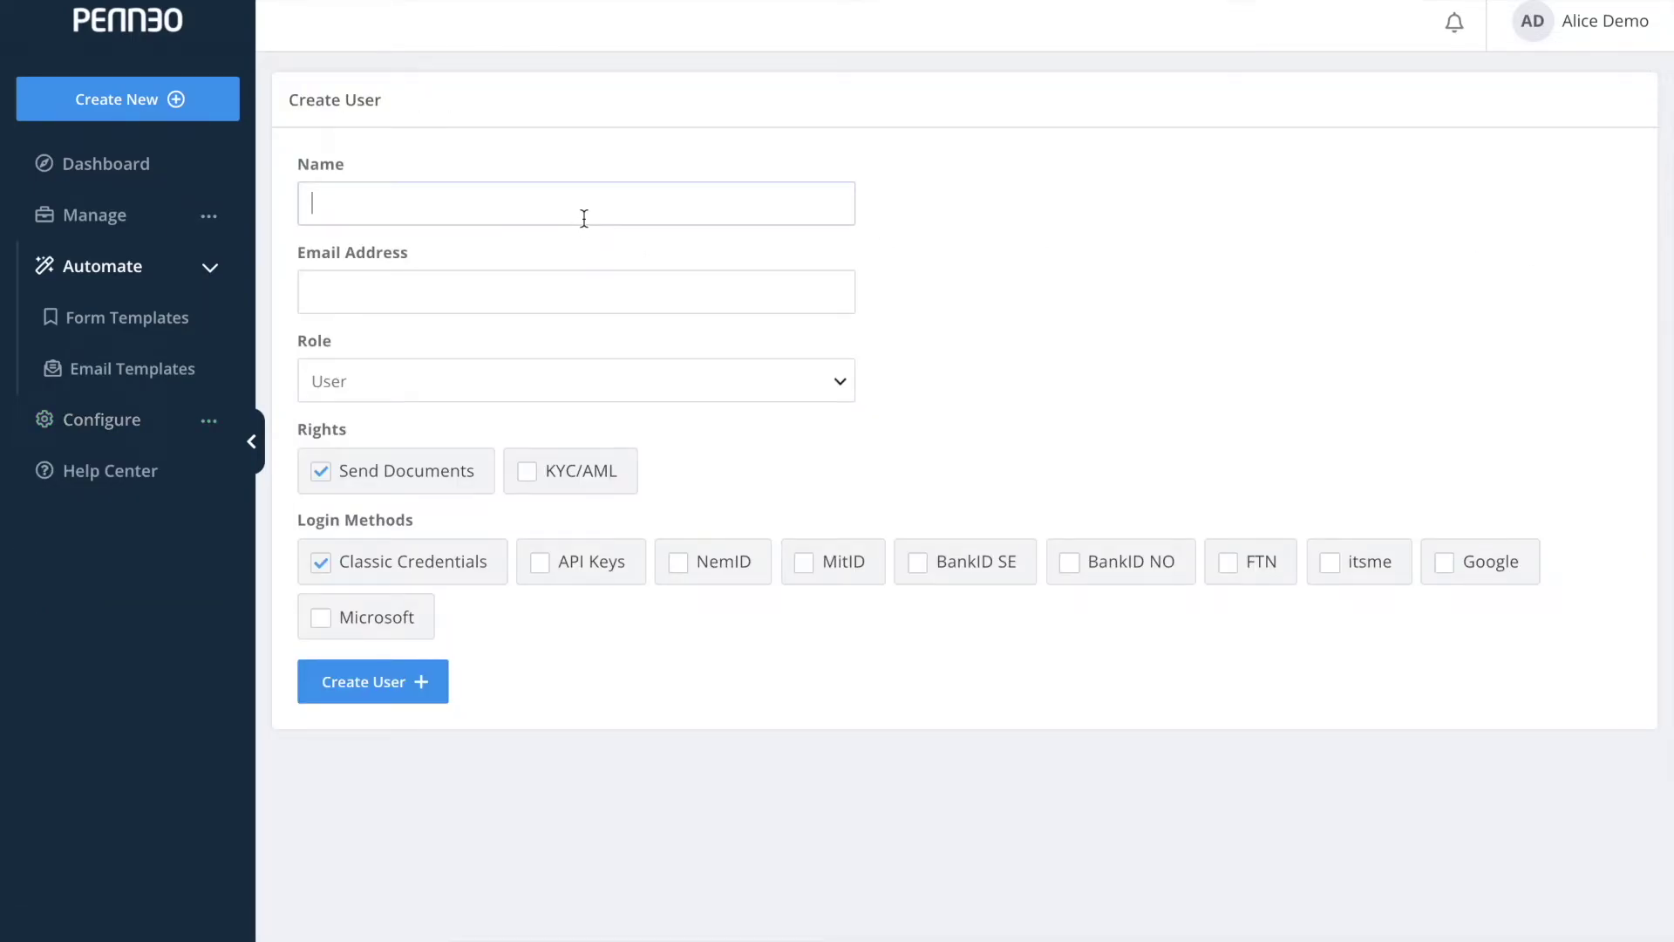
Enter the new user's name and pasted e-mail address, and give them the Administrator role.
text(Test User Demo)
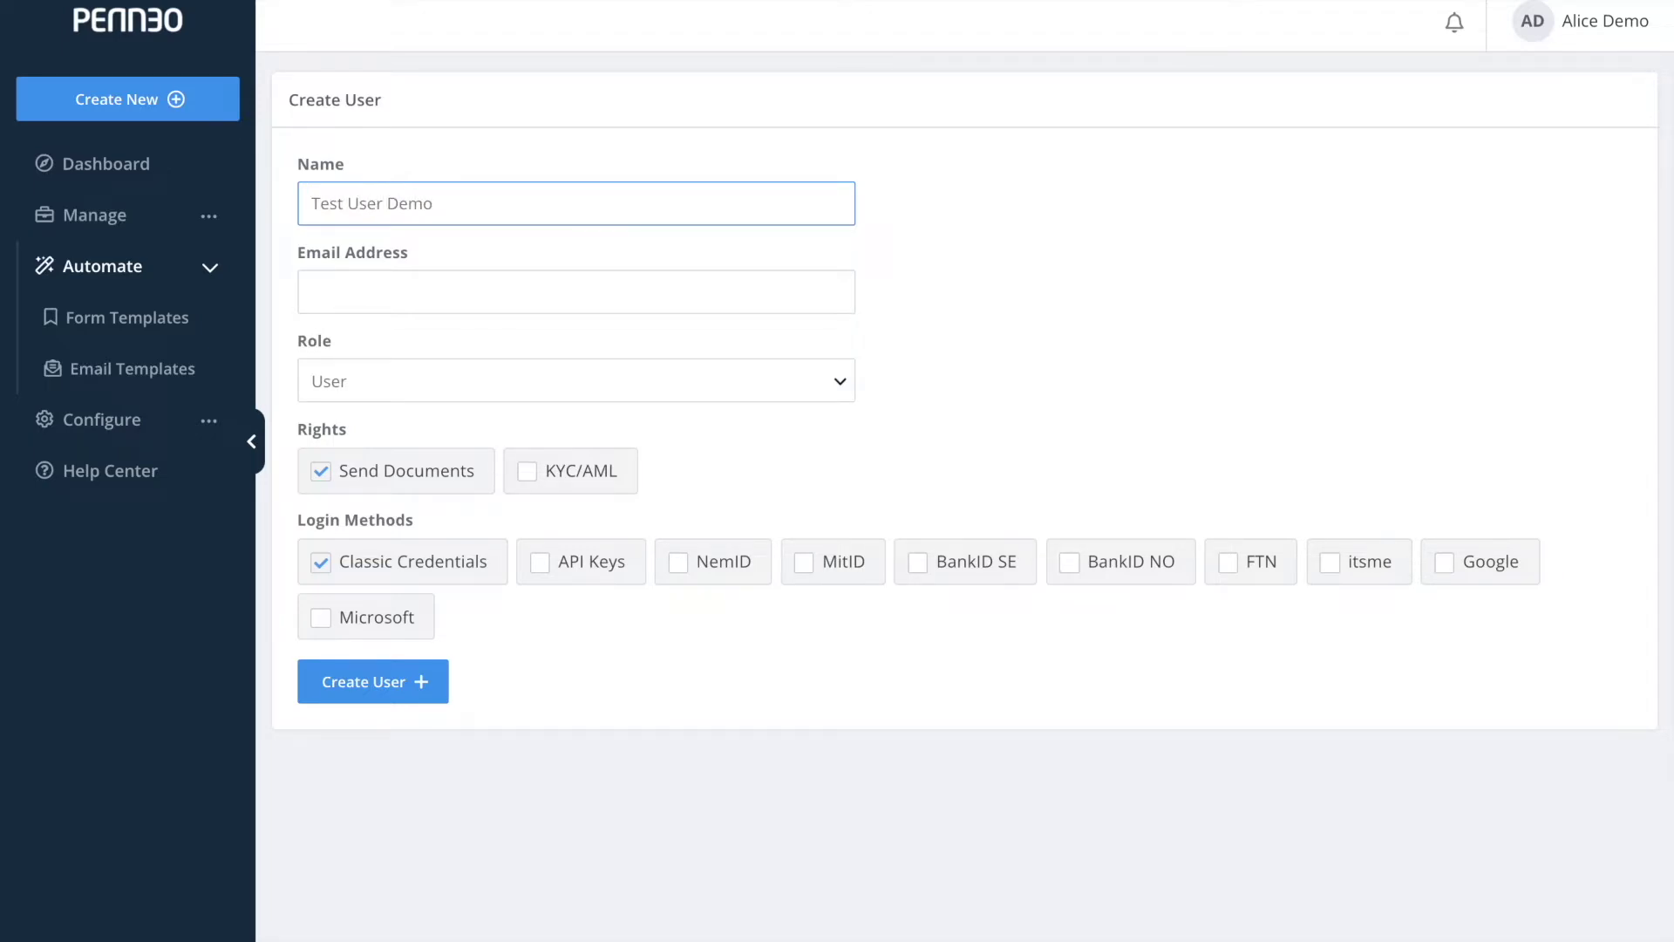
key(Tab)
key(ctrl+v)
click(342, 390)
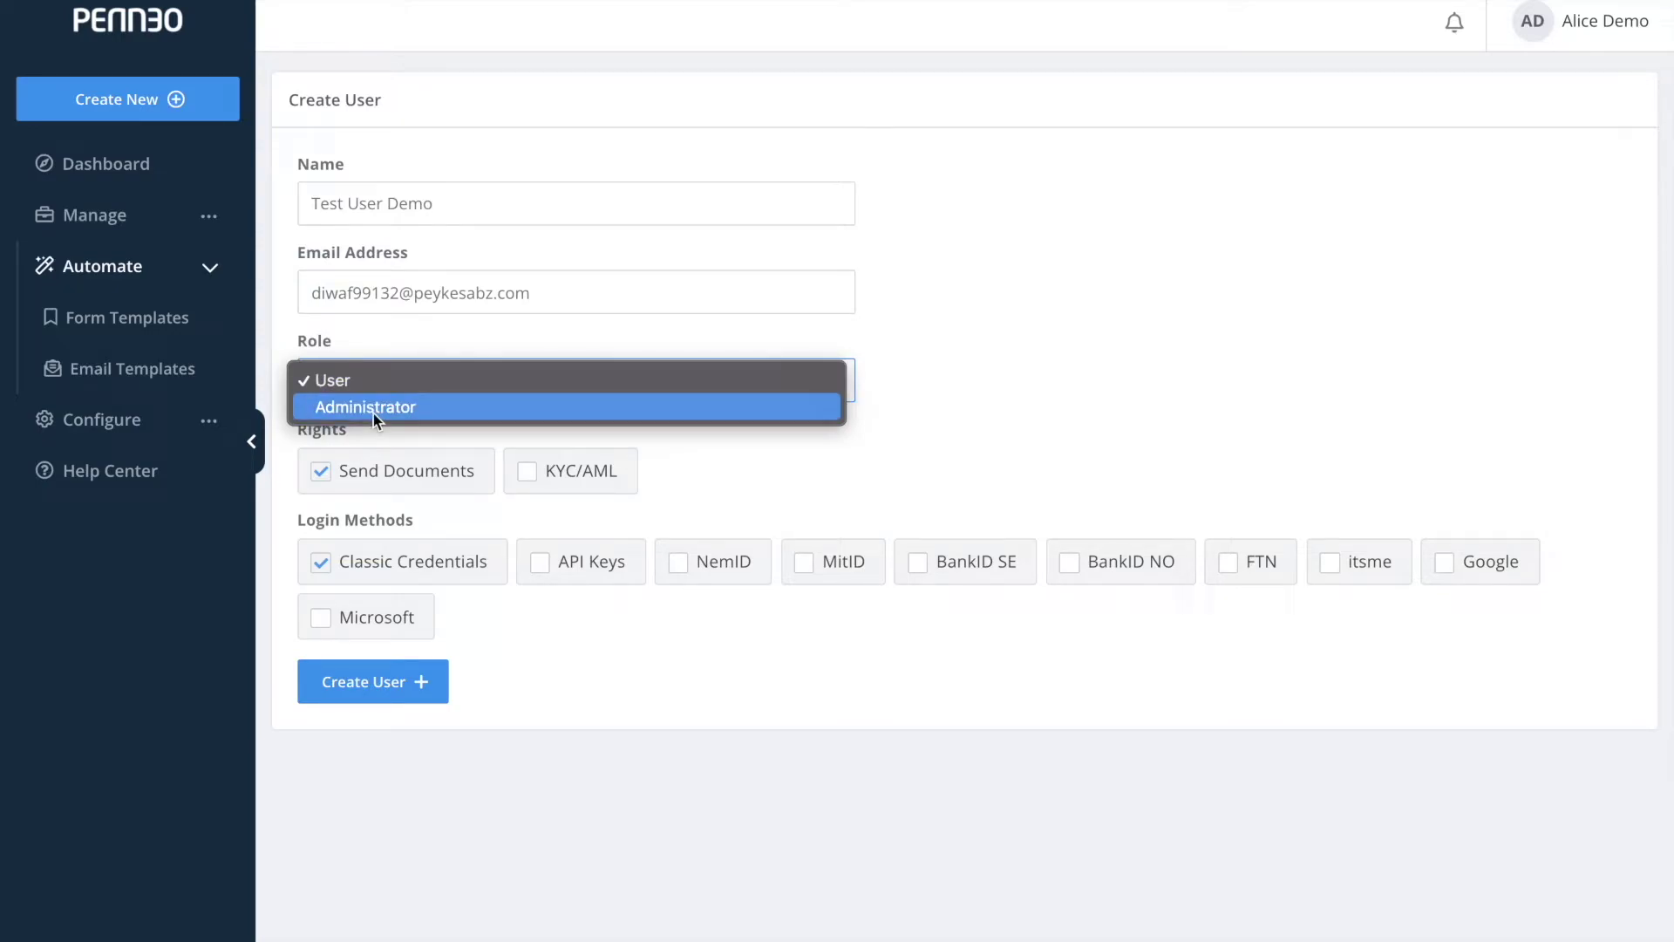
click(373, 407)
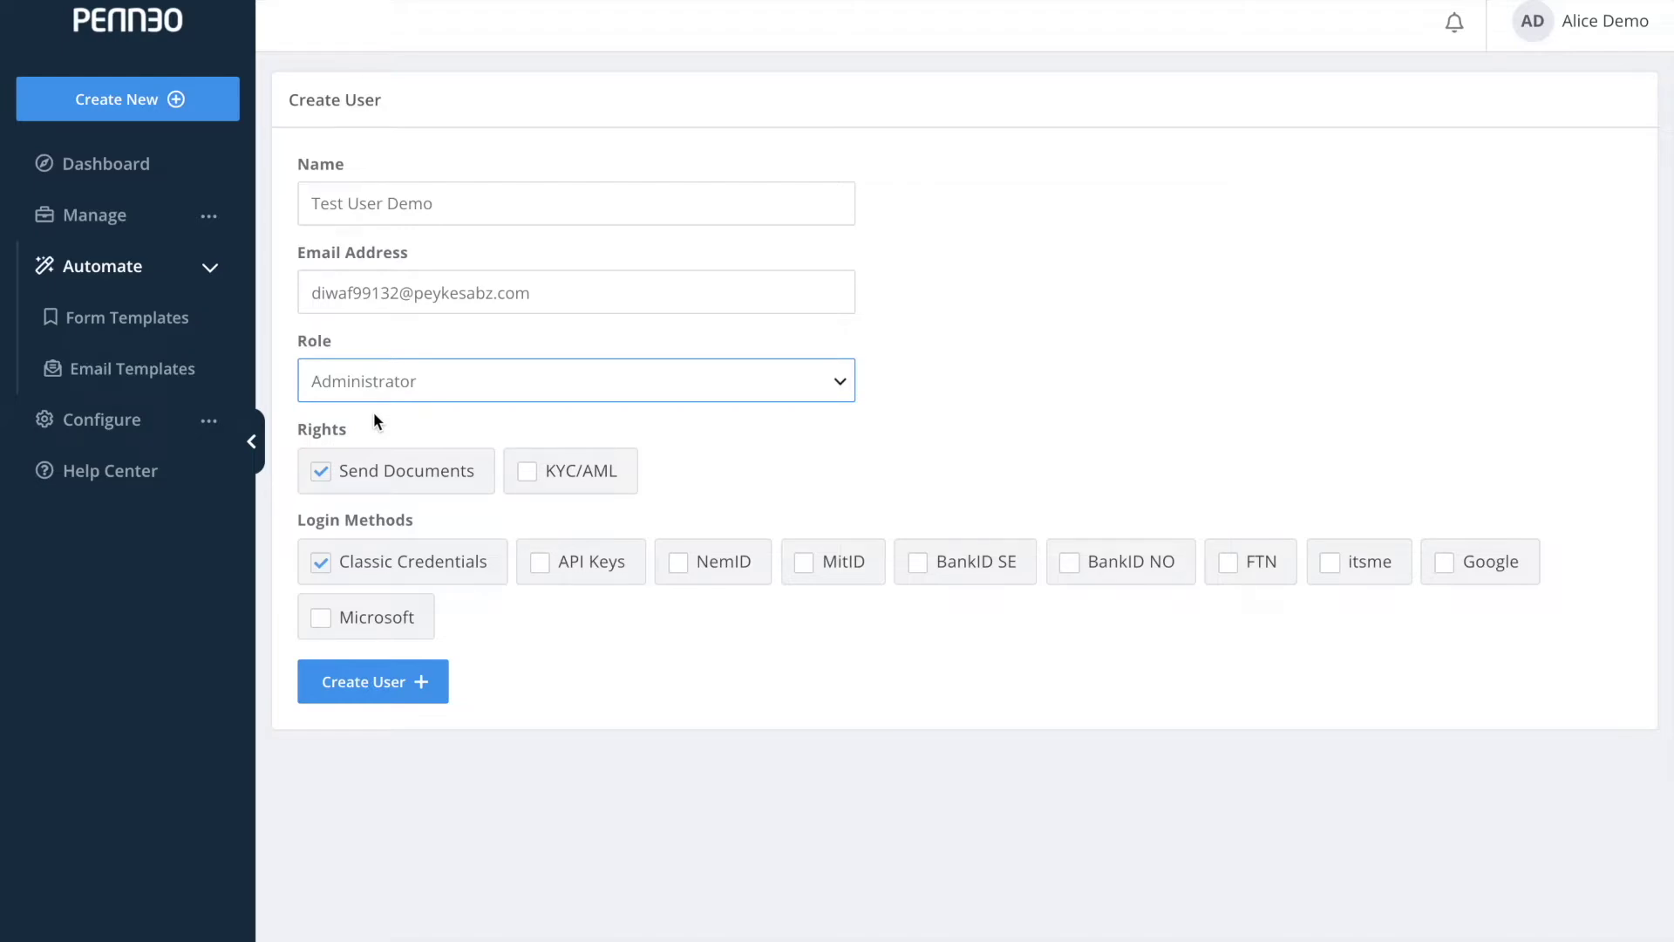
Leave Classic Credentials as the only login method and create the user.
click(583, 569)
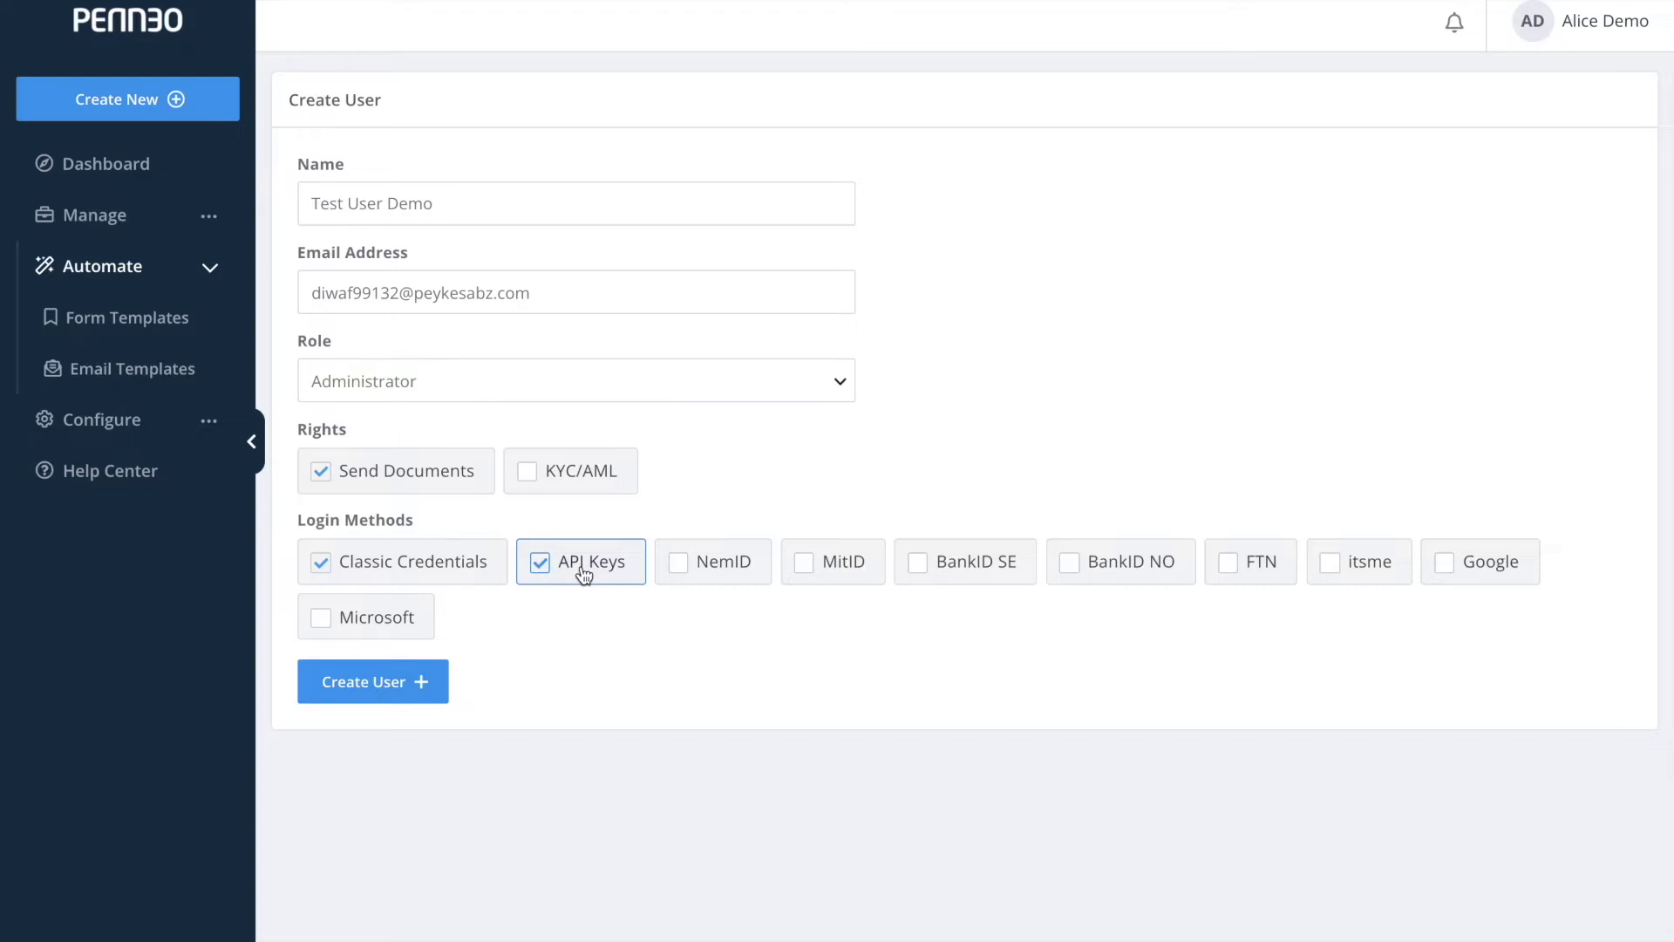
click(708, 571)
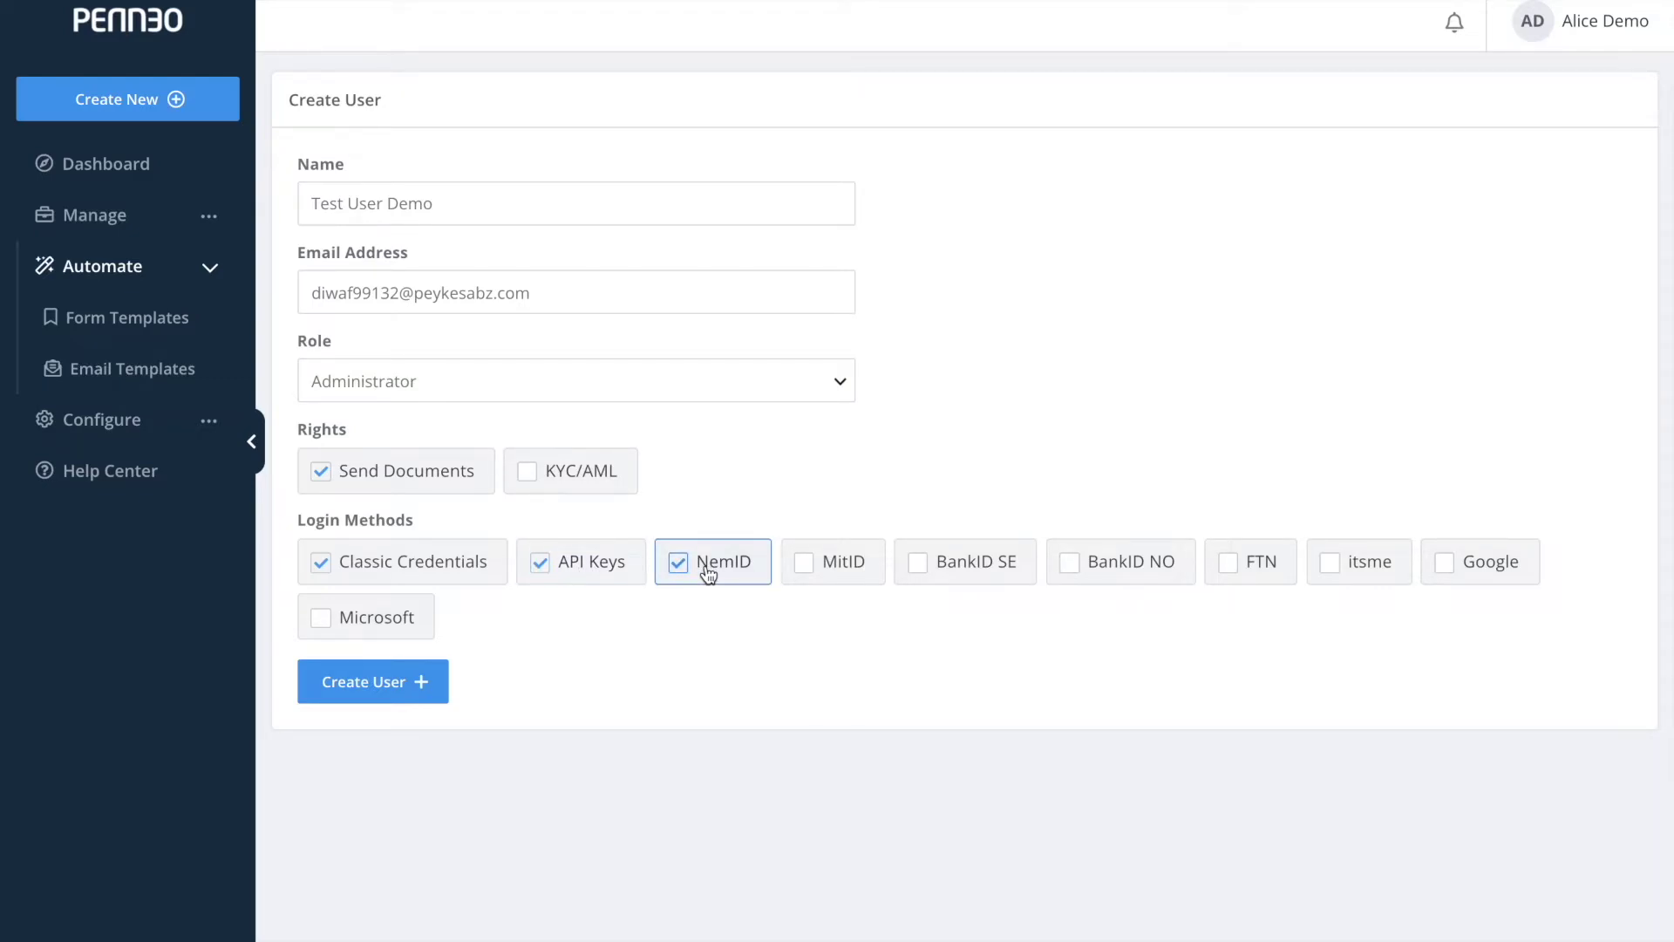
click(708, 571)
click(611, 577)
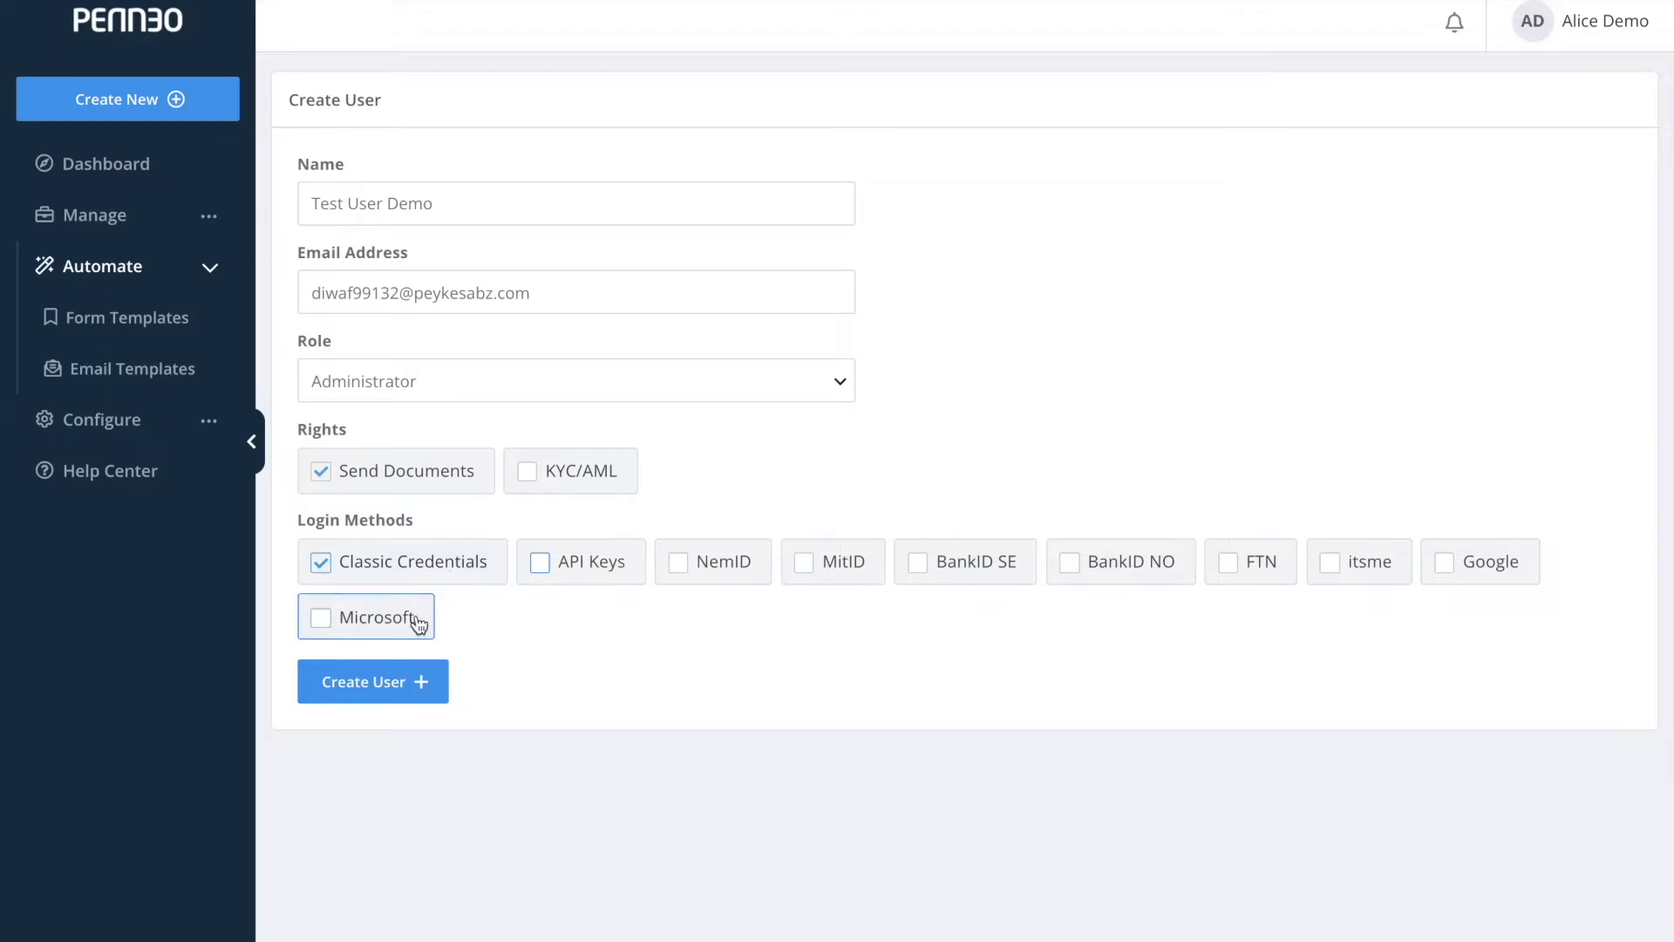
click(400, 689)
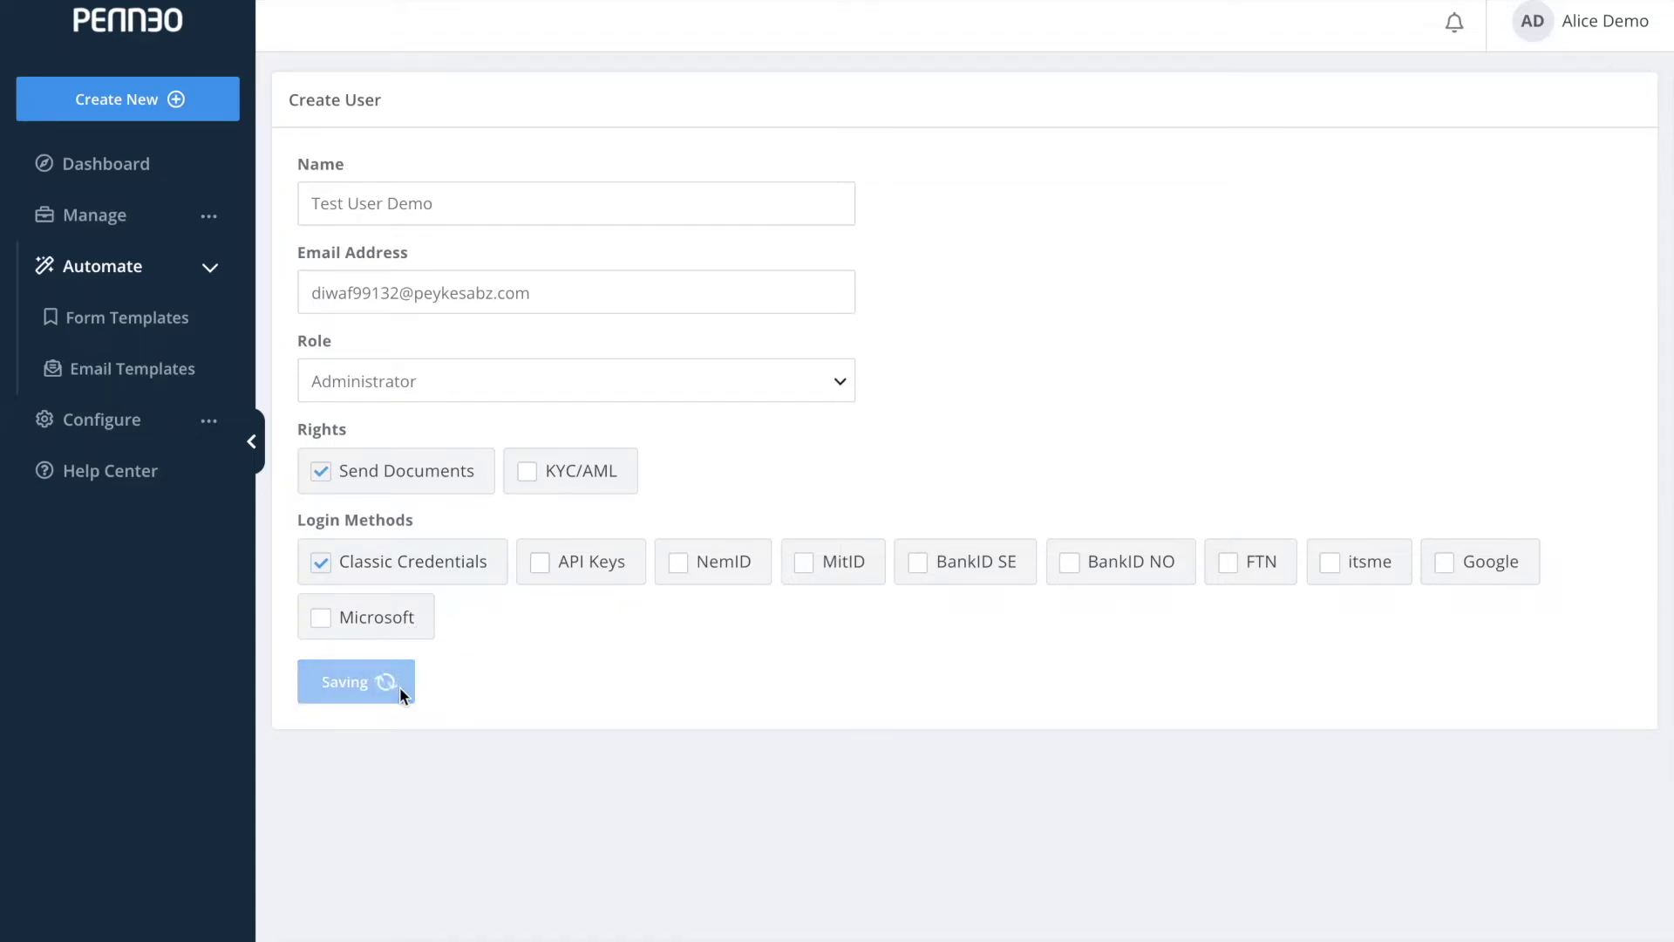
click(167, 427)
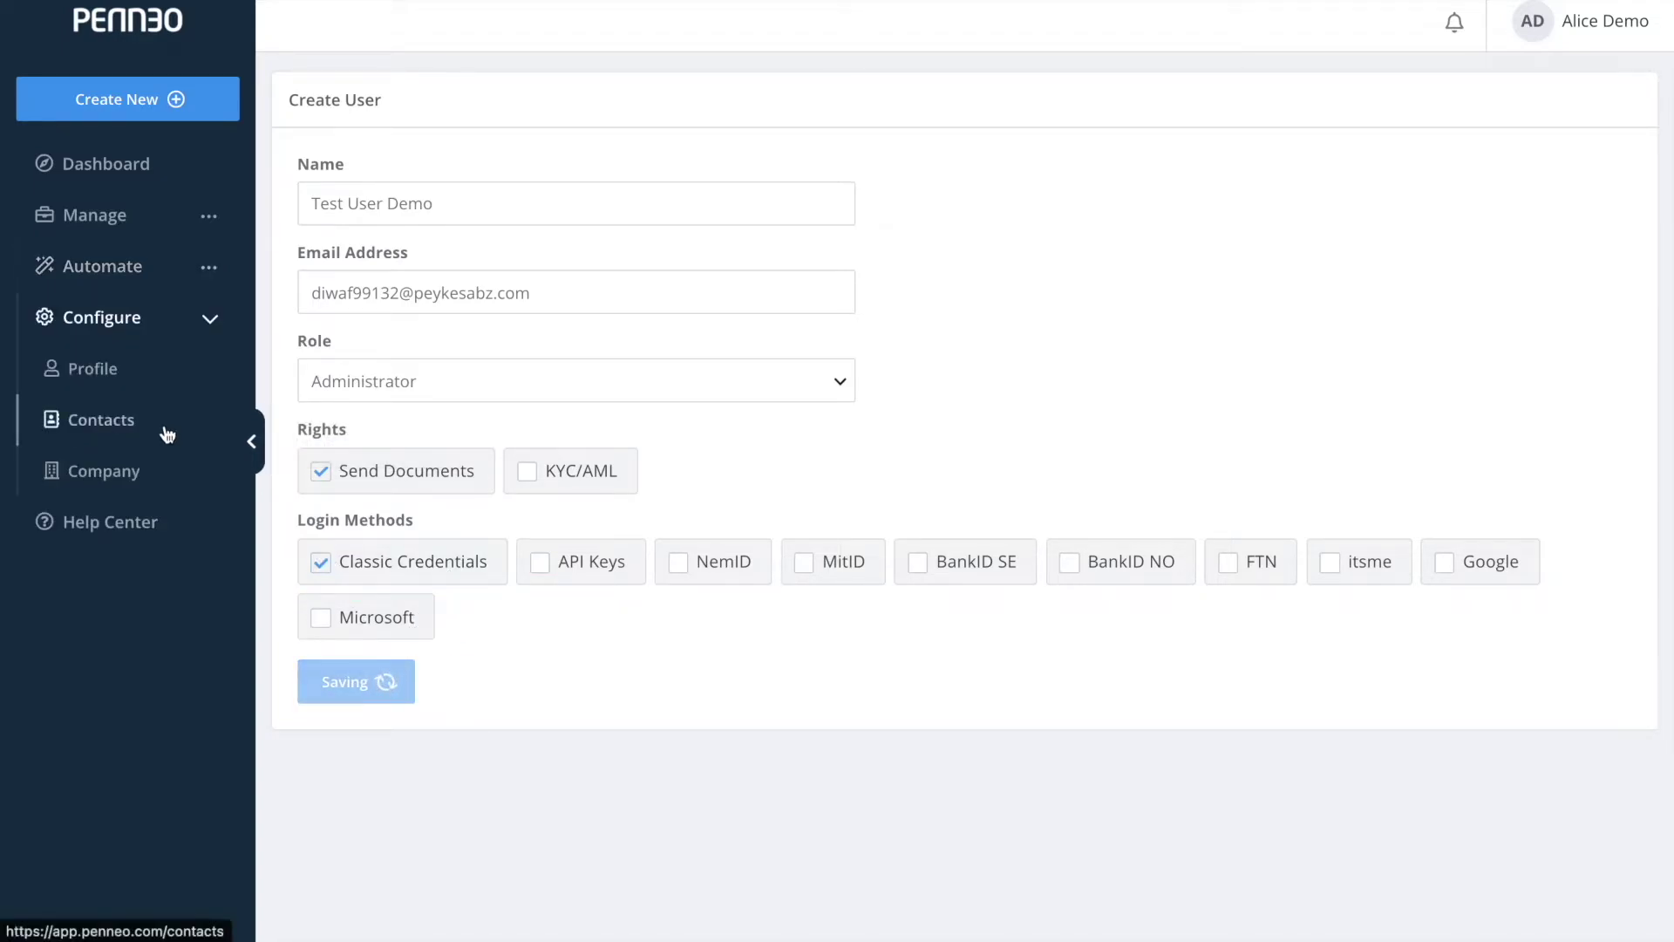
From the company's Users list, open Edit user for the new test user.
click(164, 472)
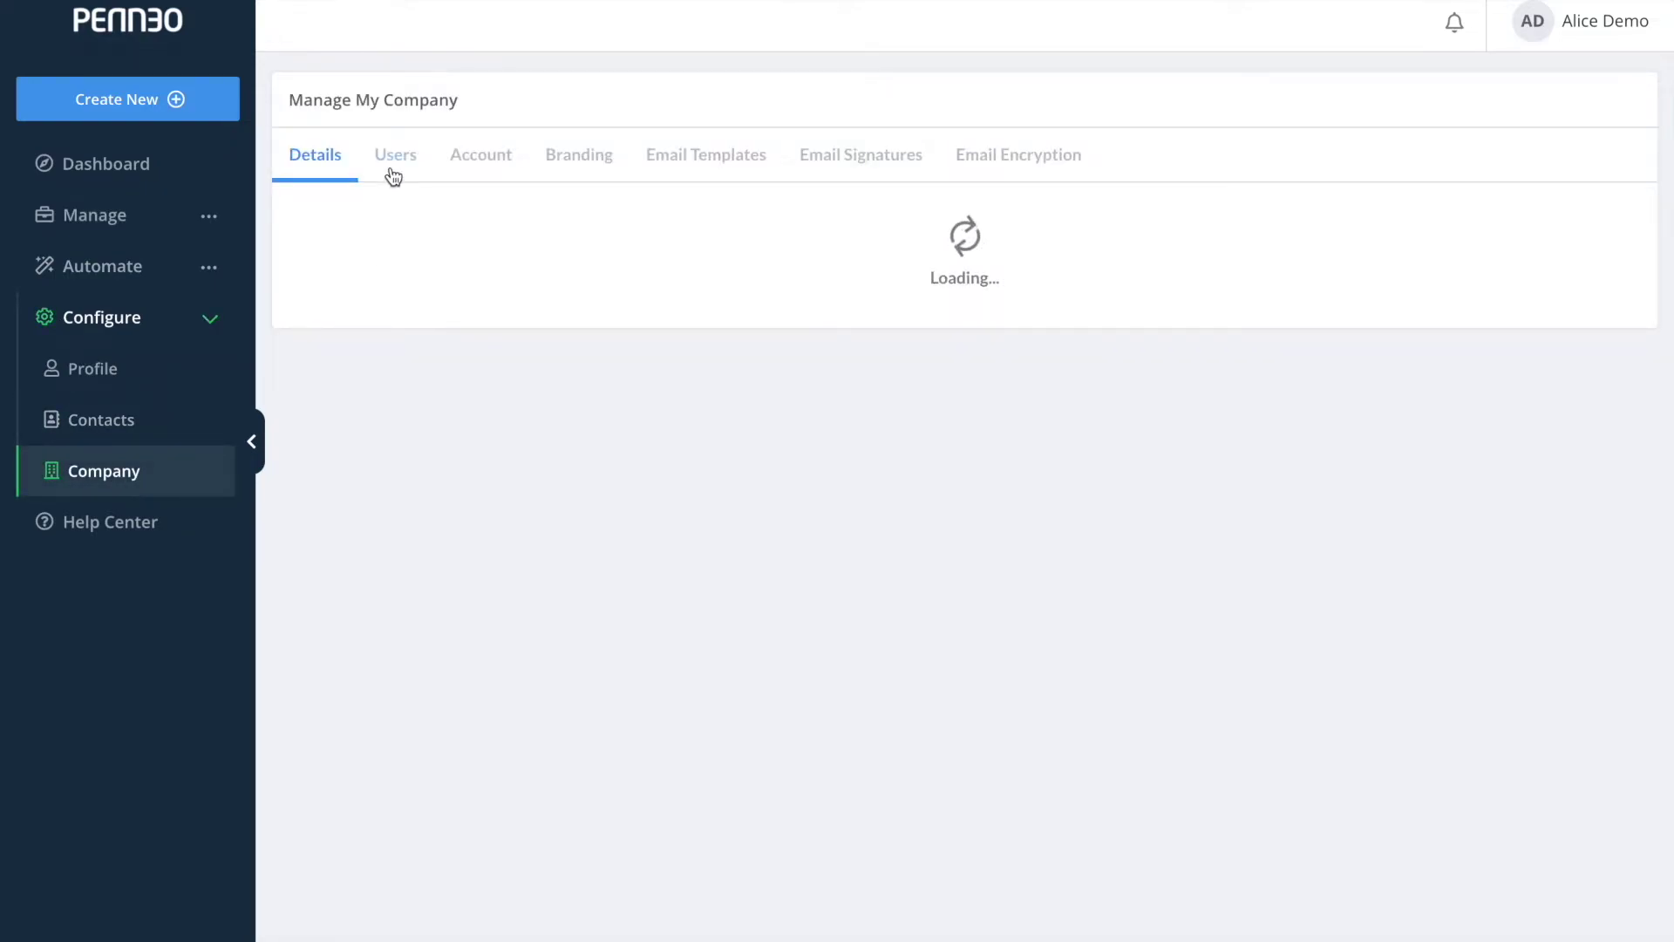
click(394, 169)
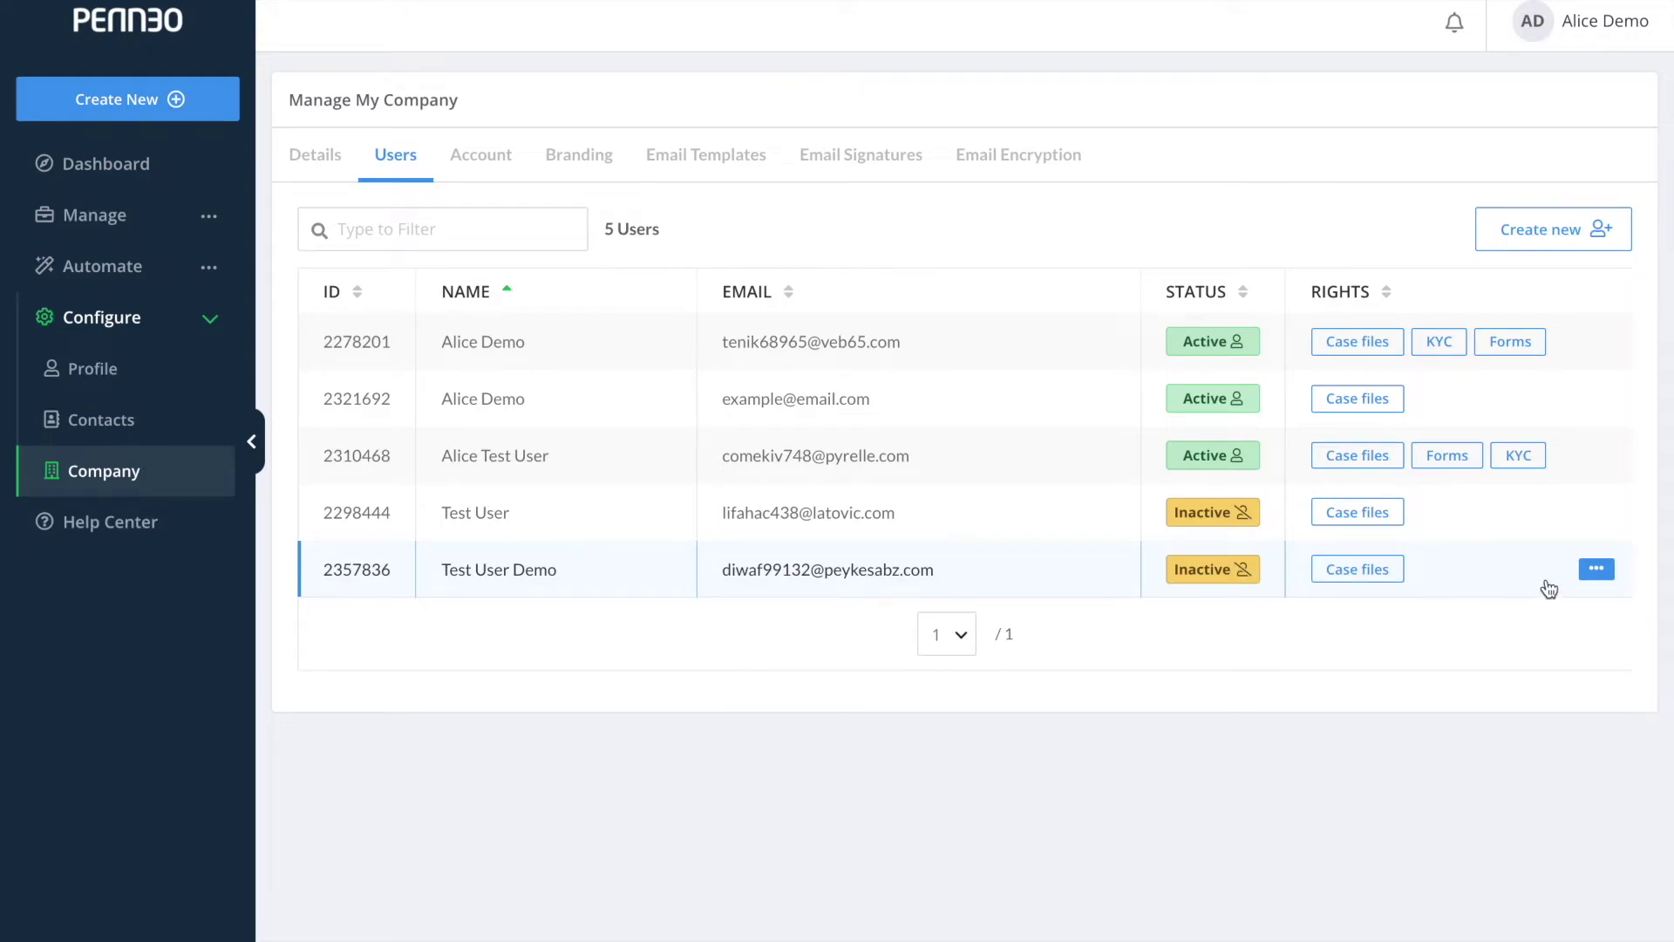
click(1596, 577)
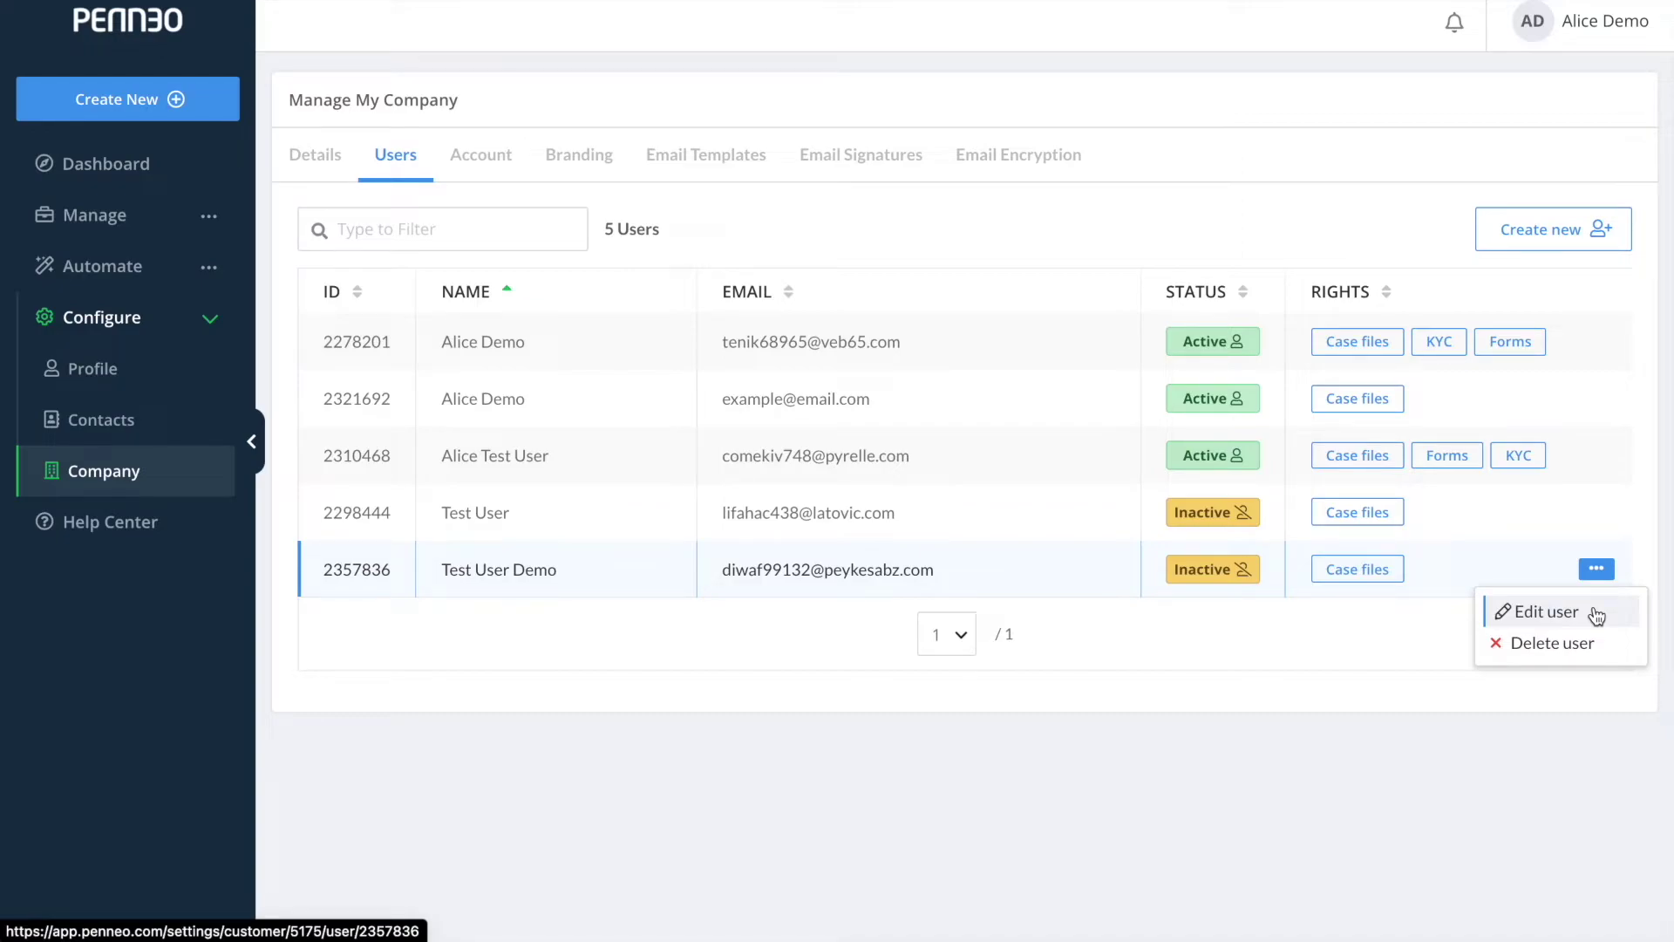
click(1596, 614)
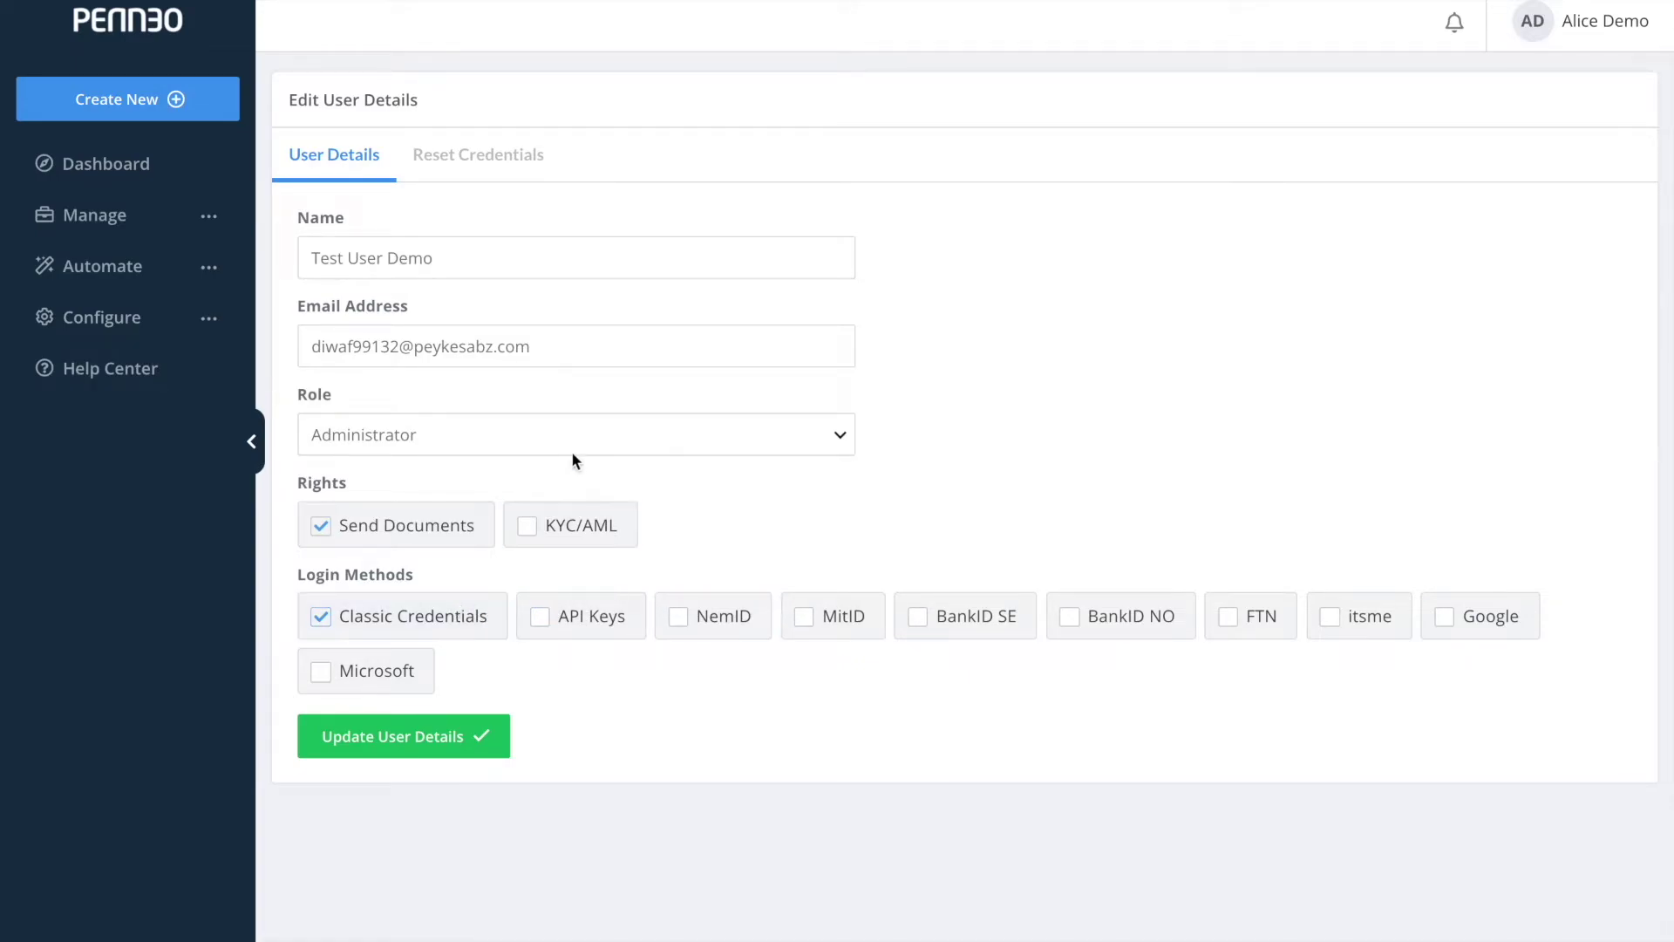
Keep the Administrator role and enable API Keys and NemID logins for the test user.
click(572, 448)
click(576, 434)
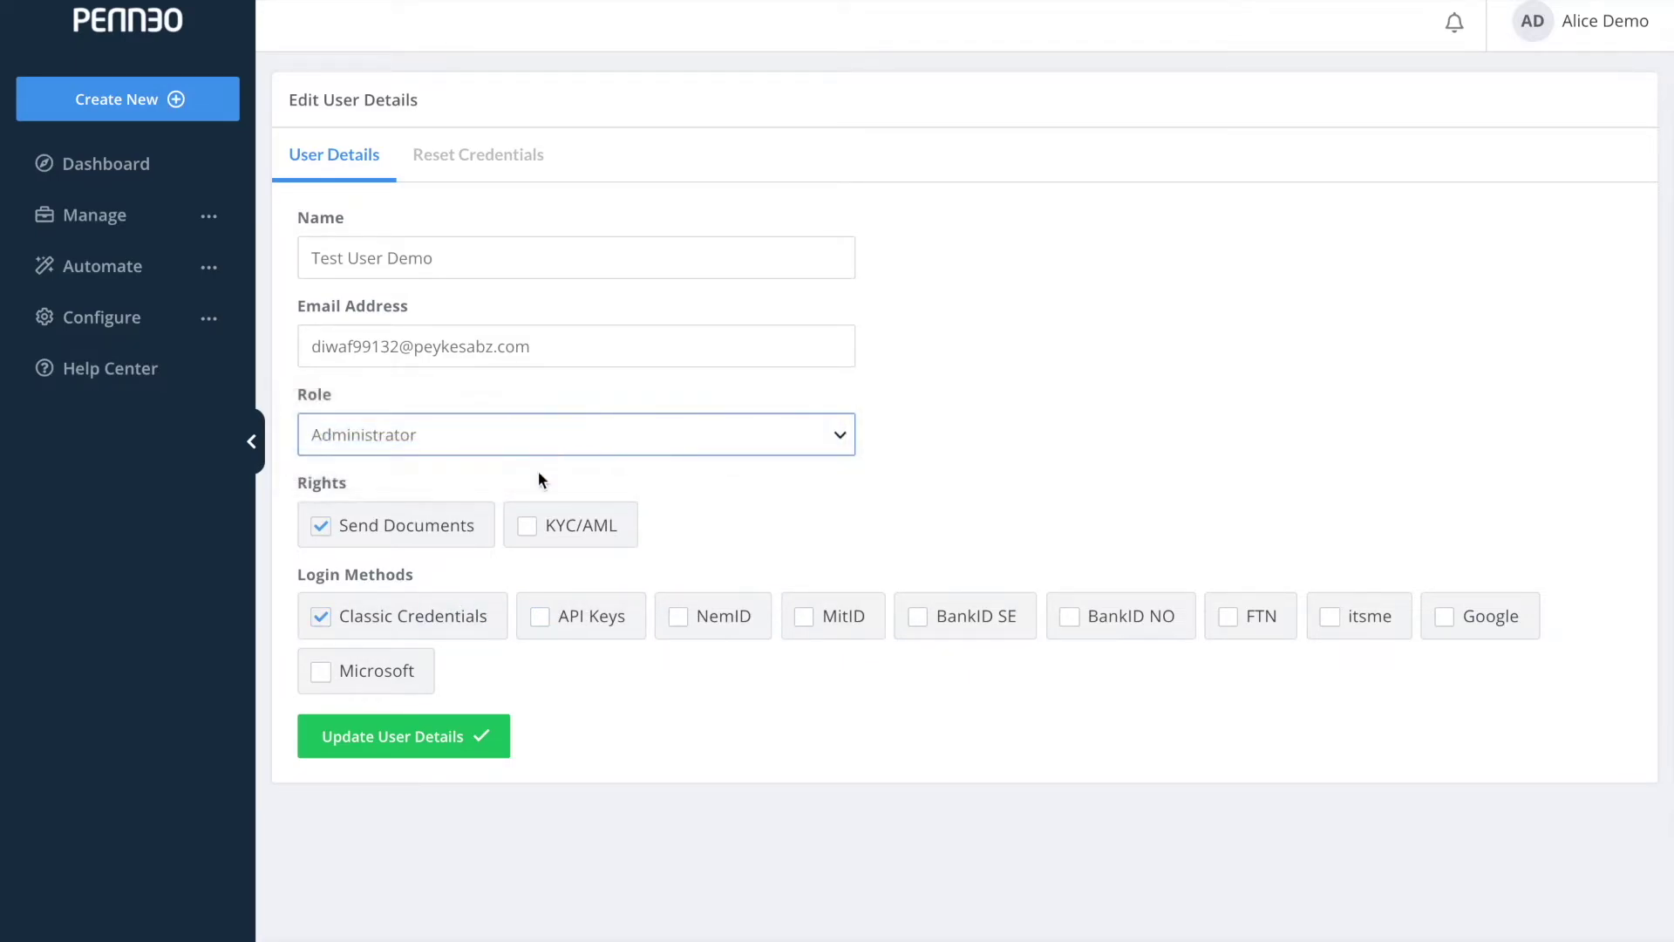
click(576, 628)
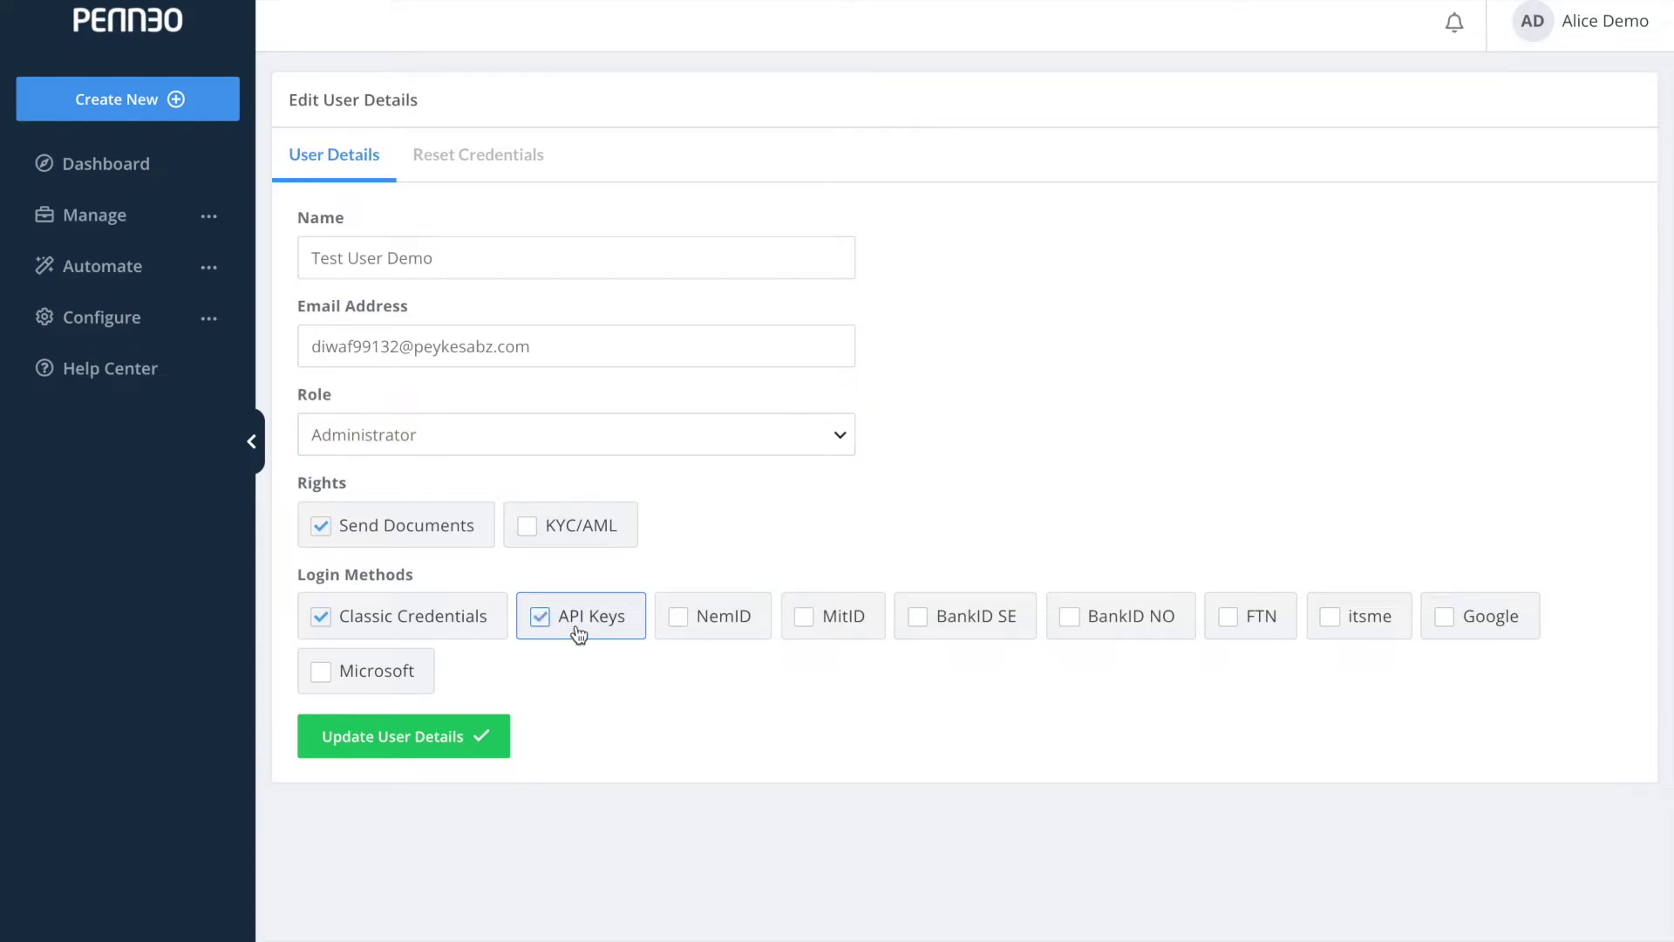
click(697, 640)
click(494, 173)
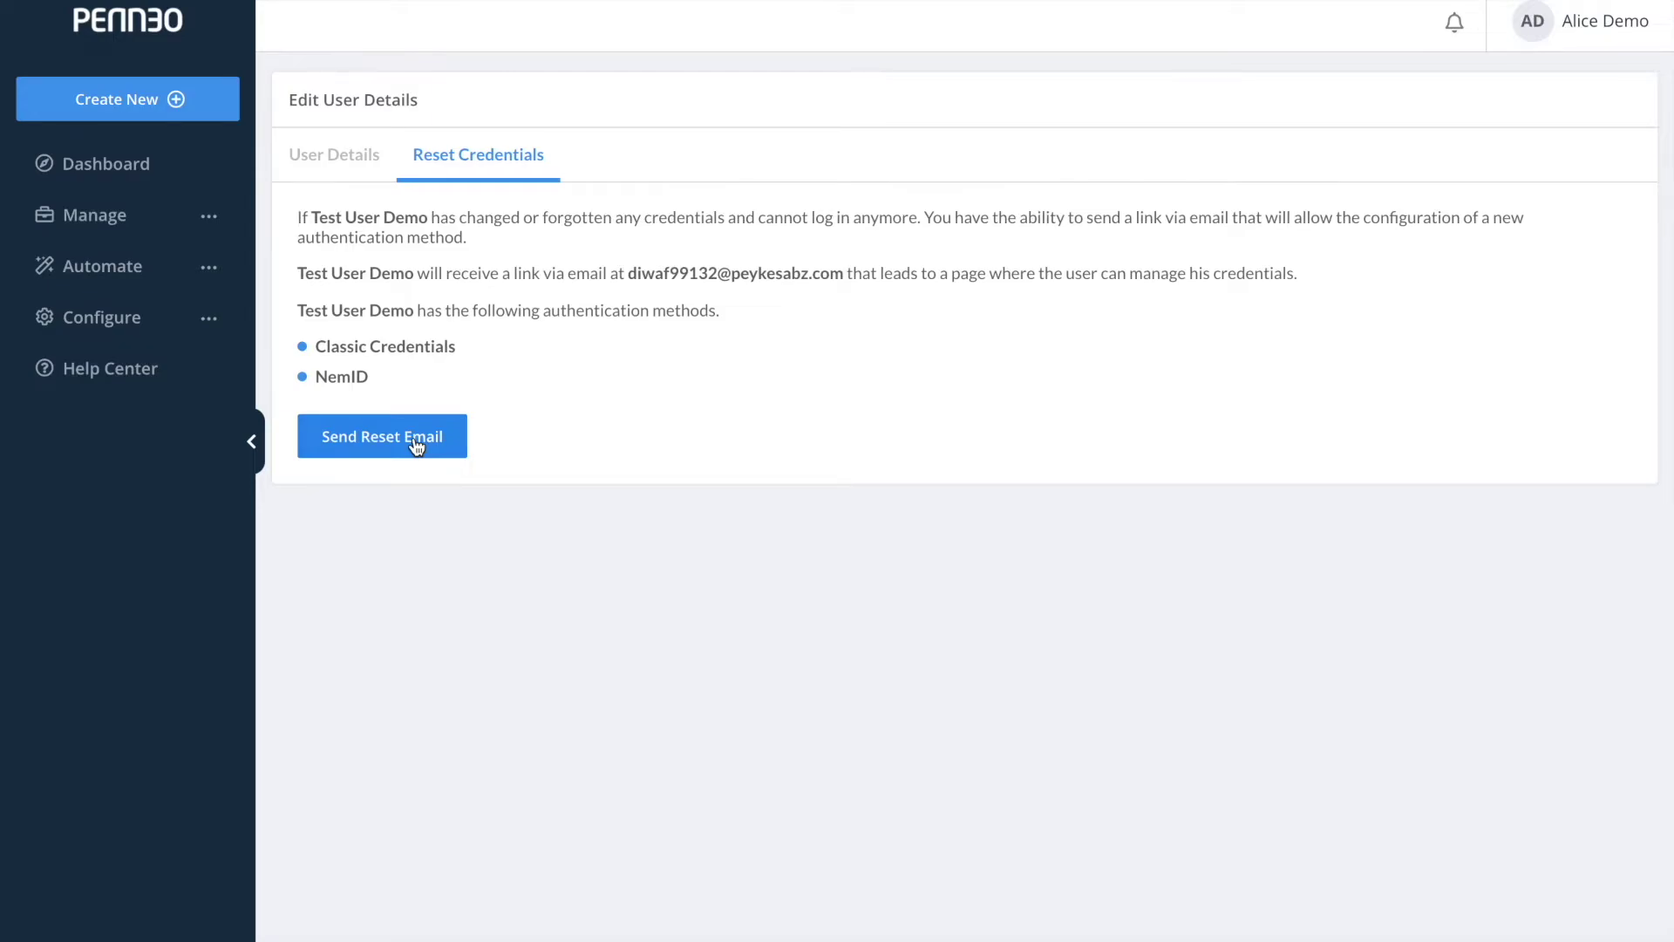
Expand Configure in the sidebar and go to the company settings.
click(196, 323)
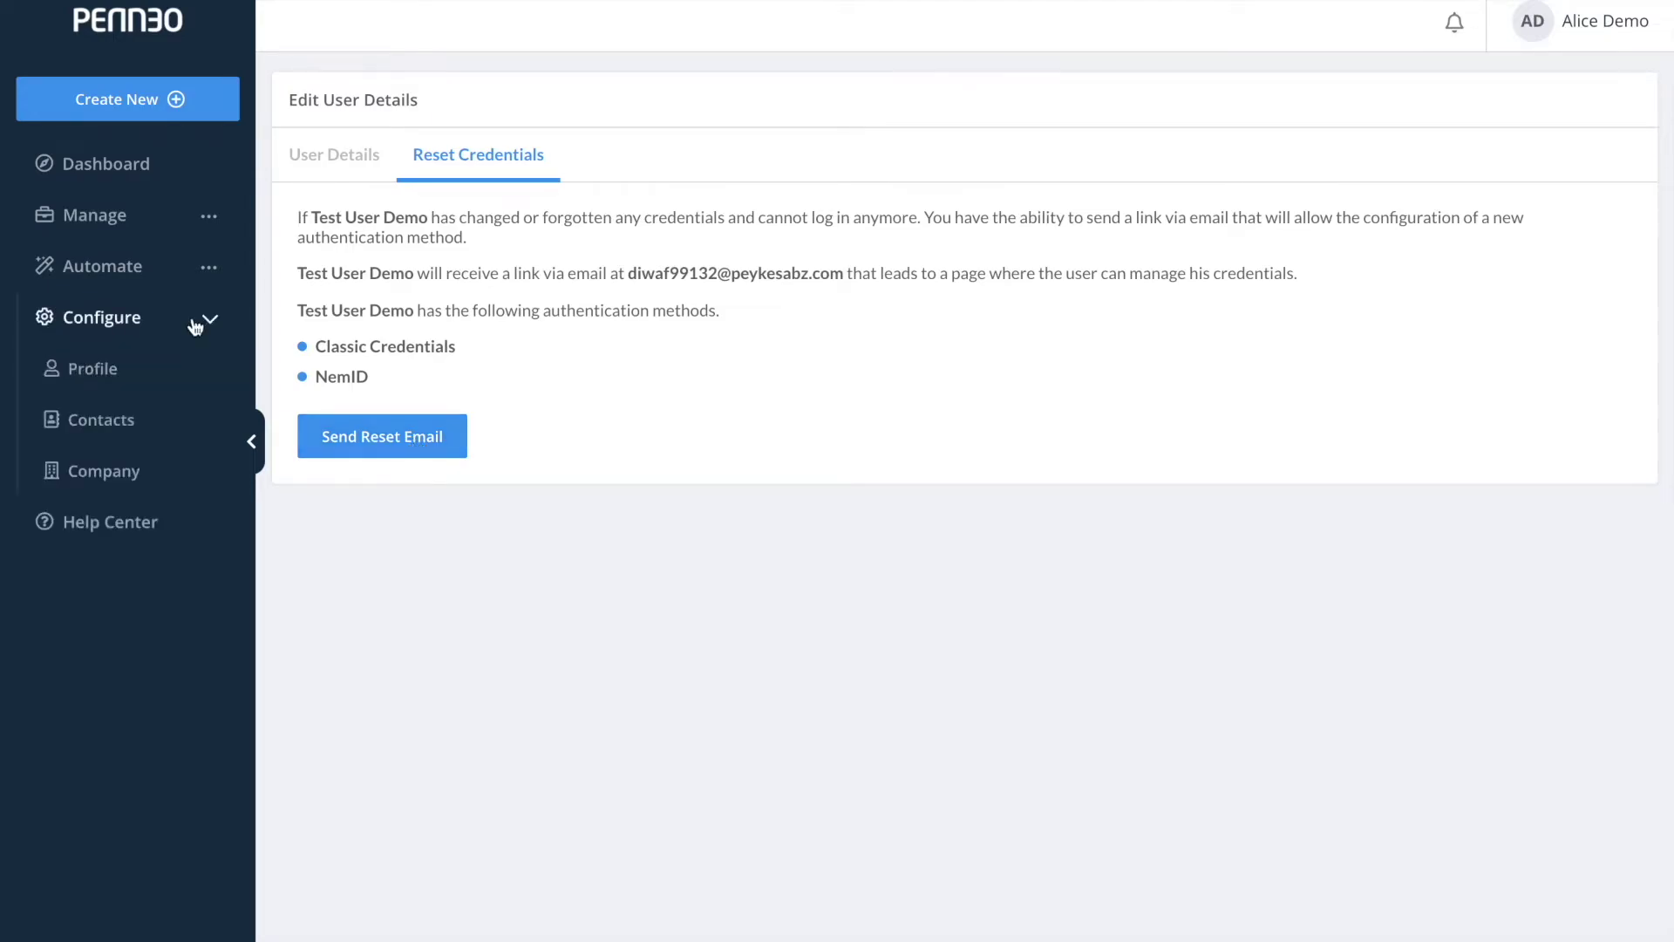
click(180, 472)
From the company's Users list, choose Delete user for the test user.
click(394, 178)
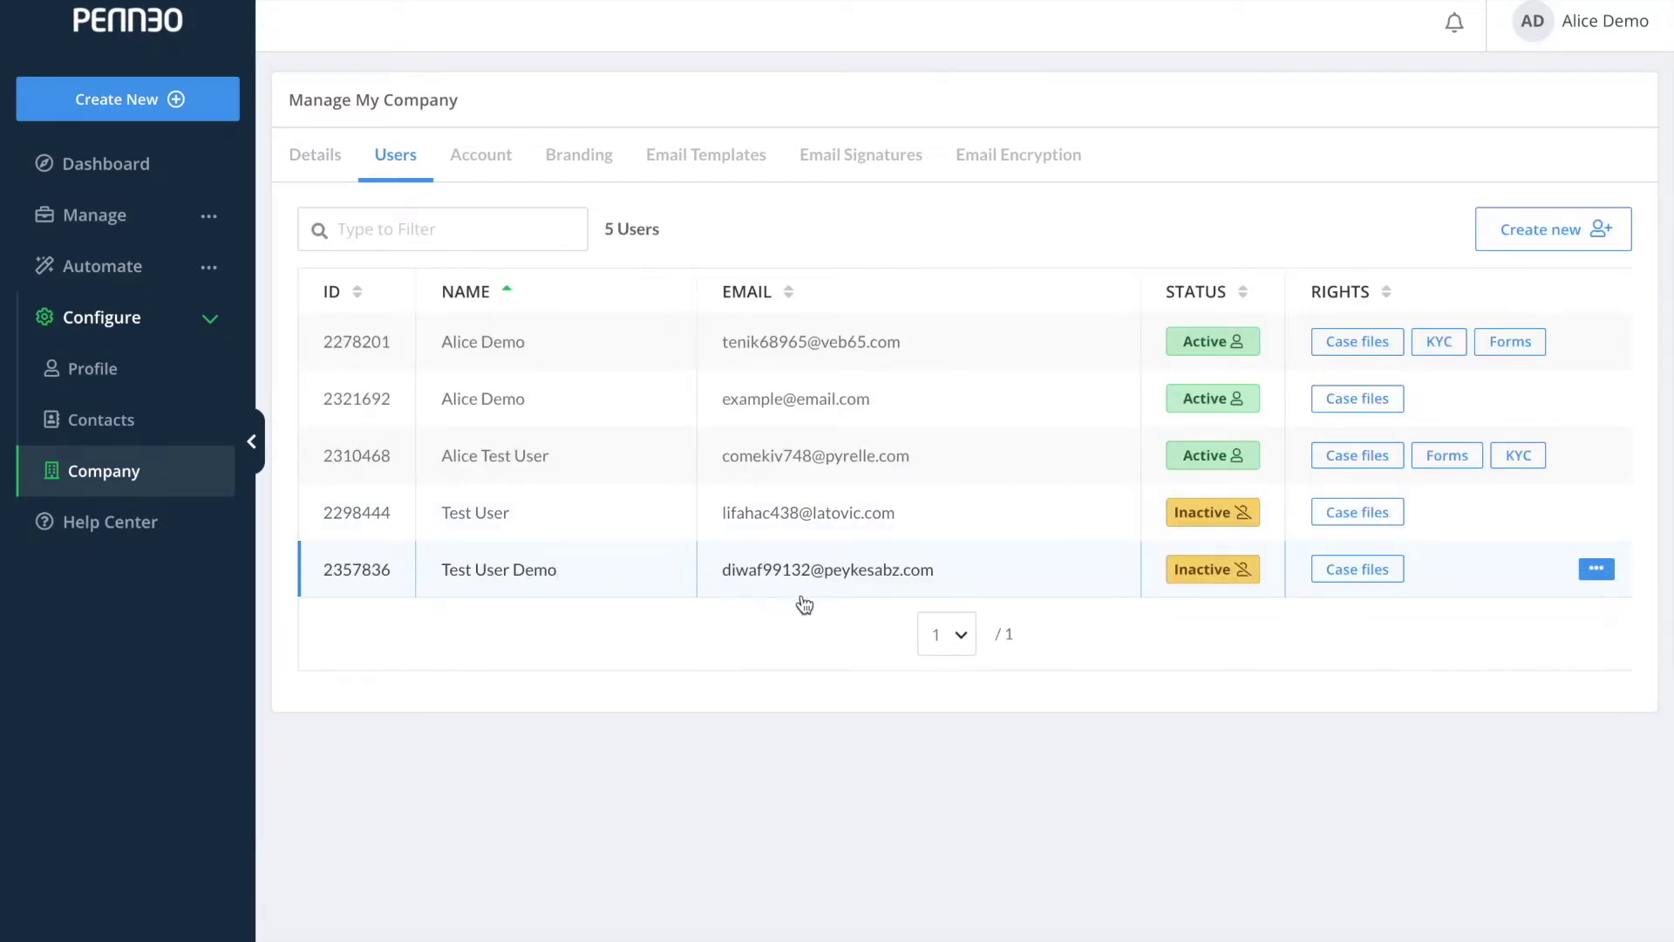
click(1594, 572)
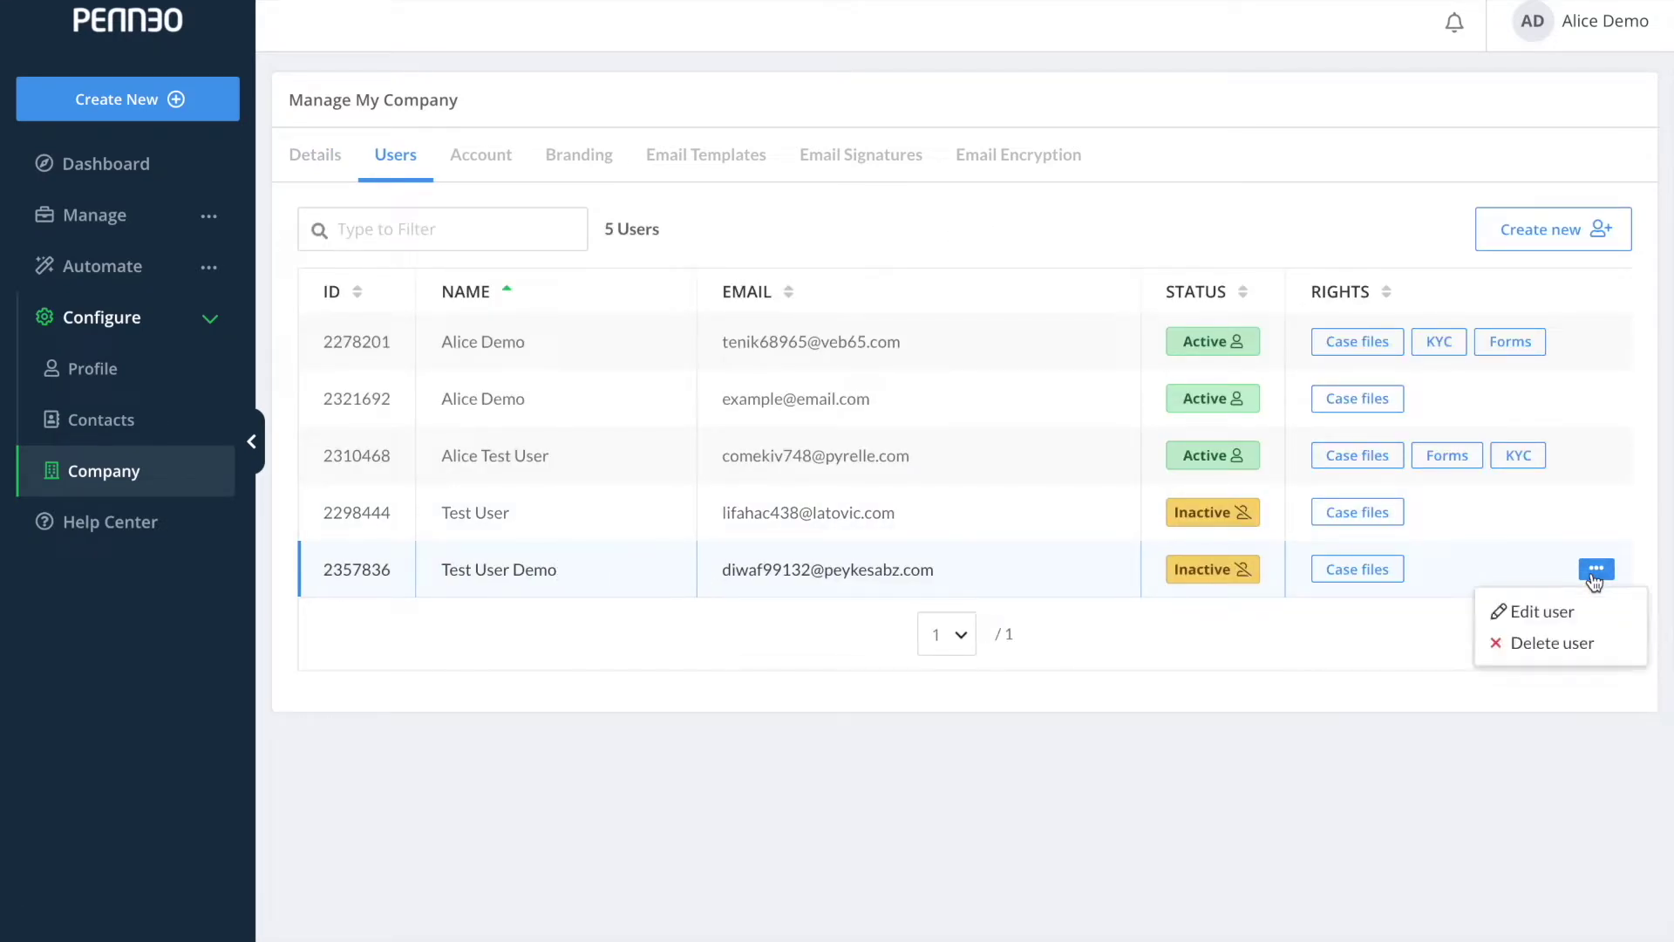
click(1578, 642)
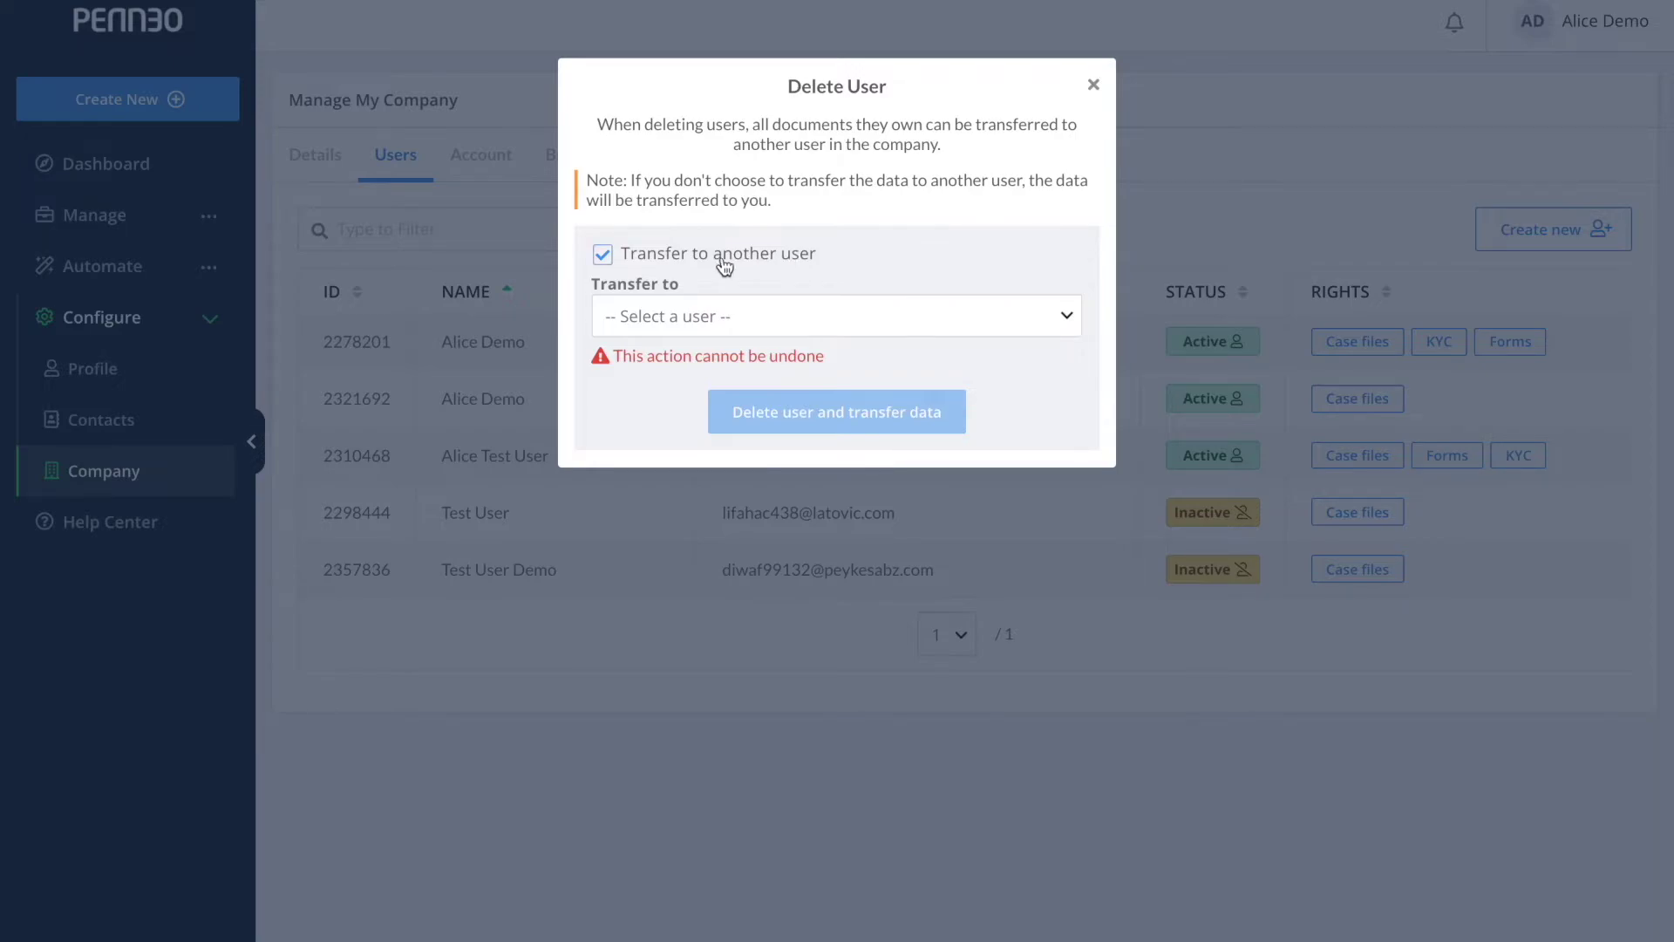
click(606, 254)
click(605, 256)
click(666, 322)
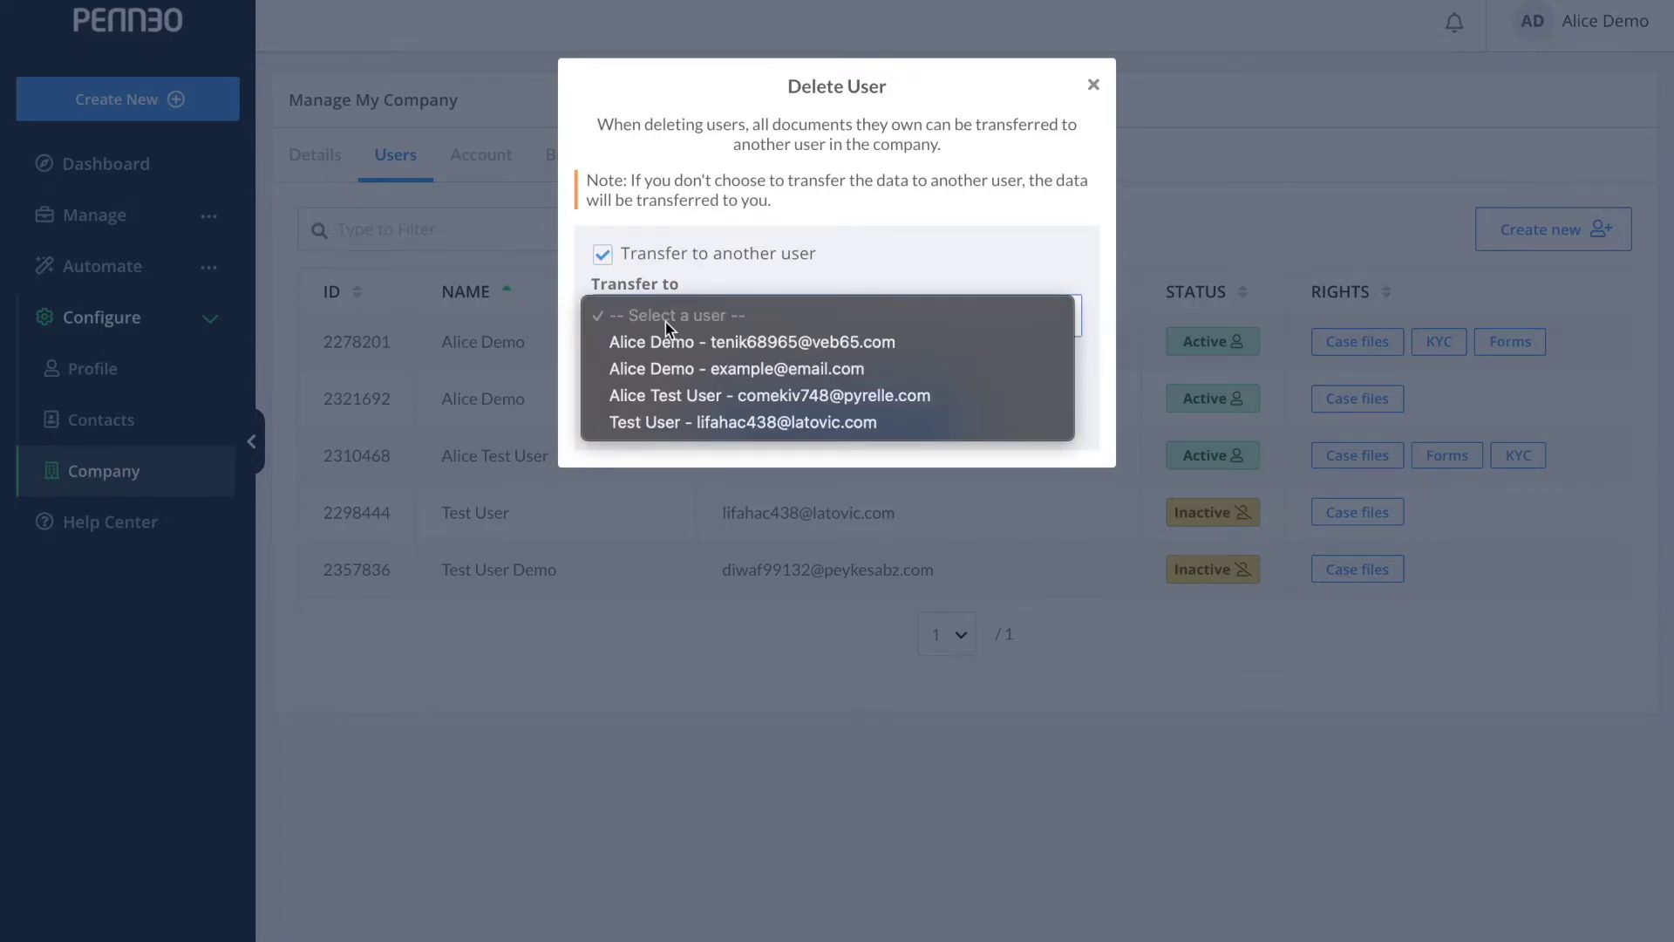
click(809, 287)
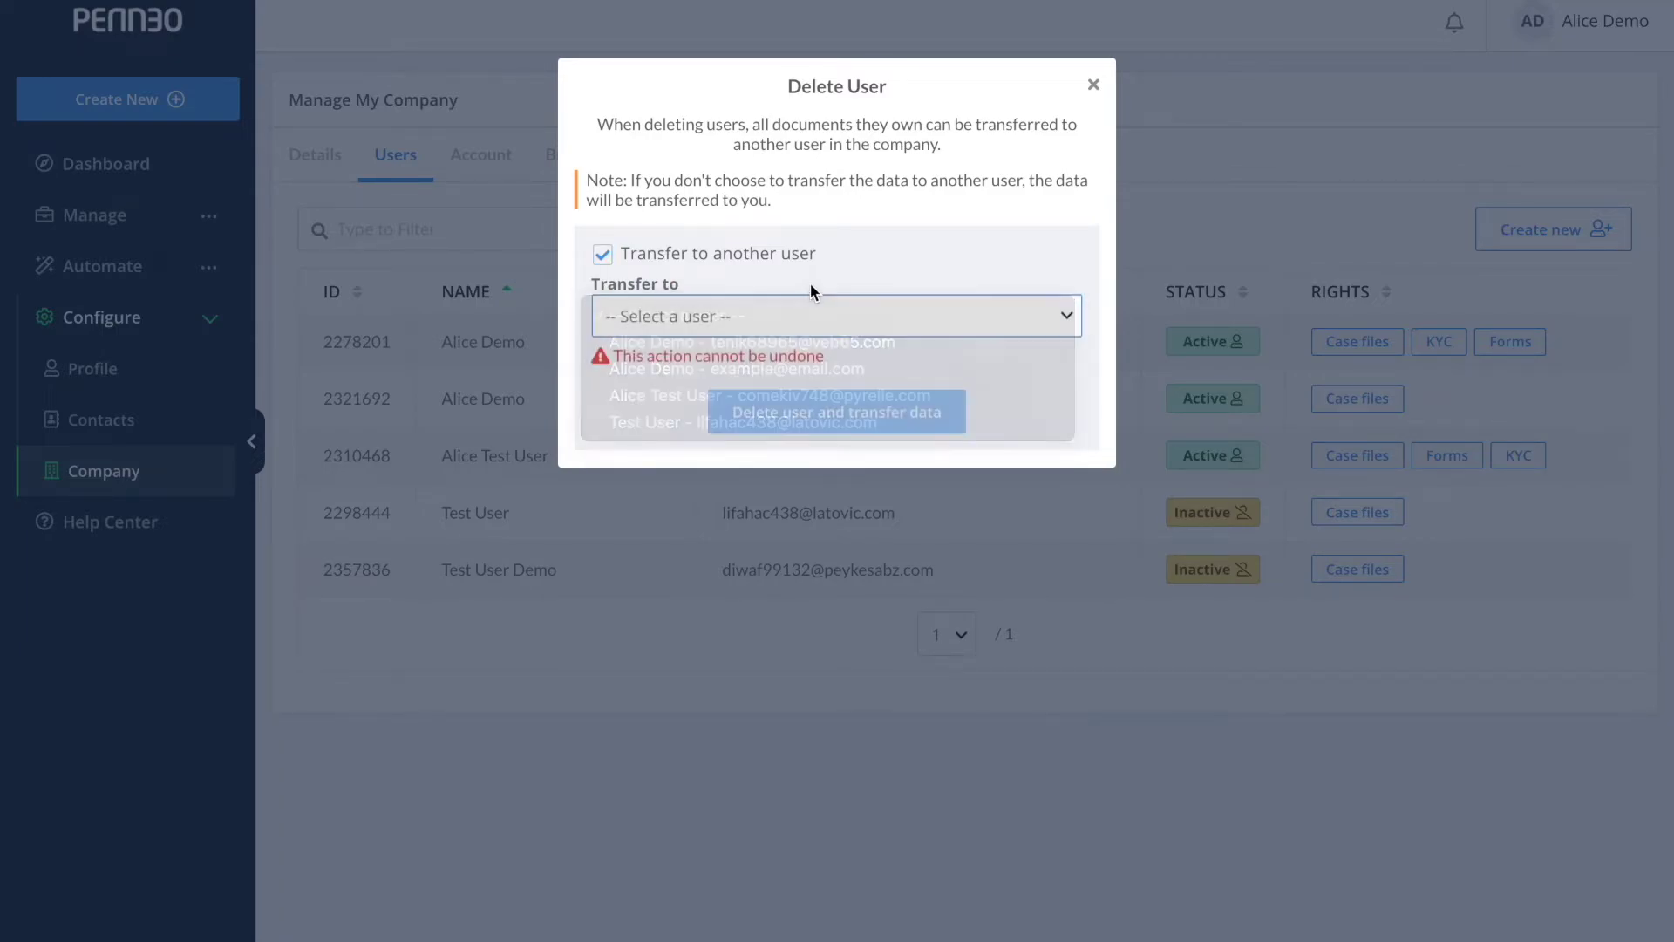
click(1092, 90)
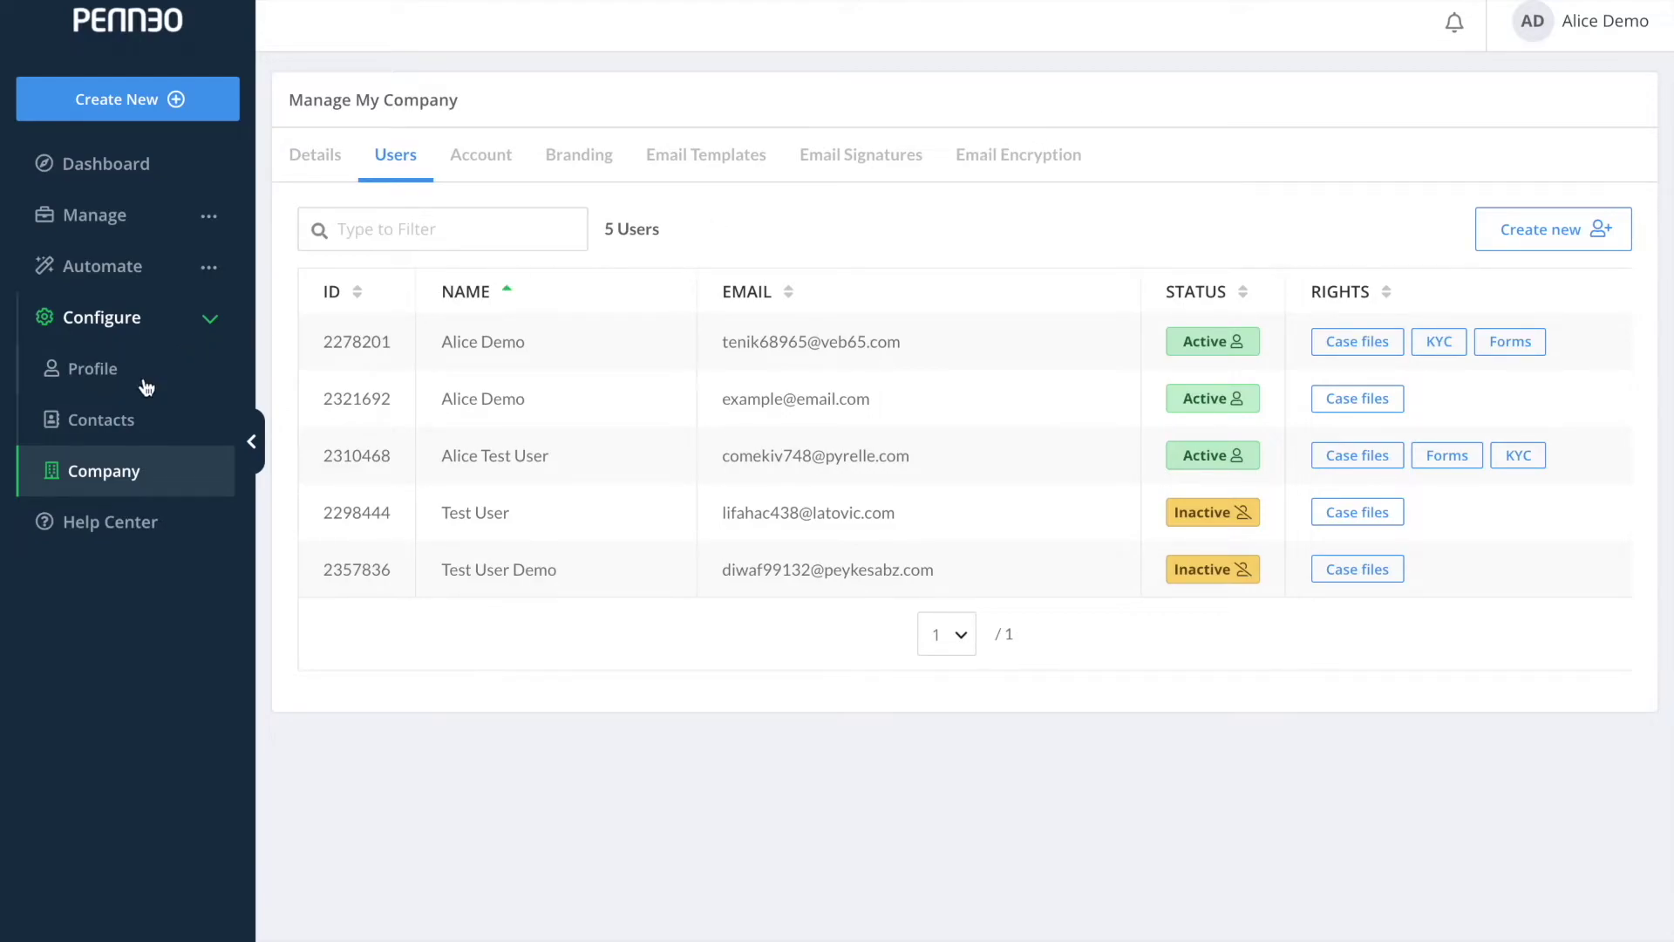
click(131, 427)
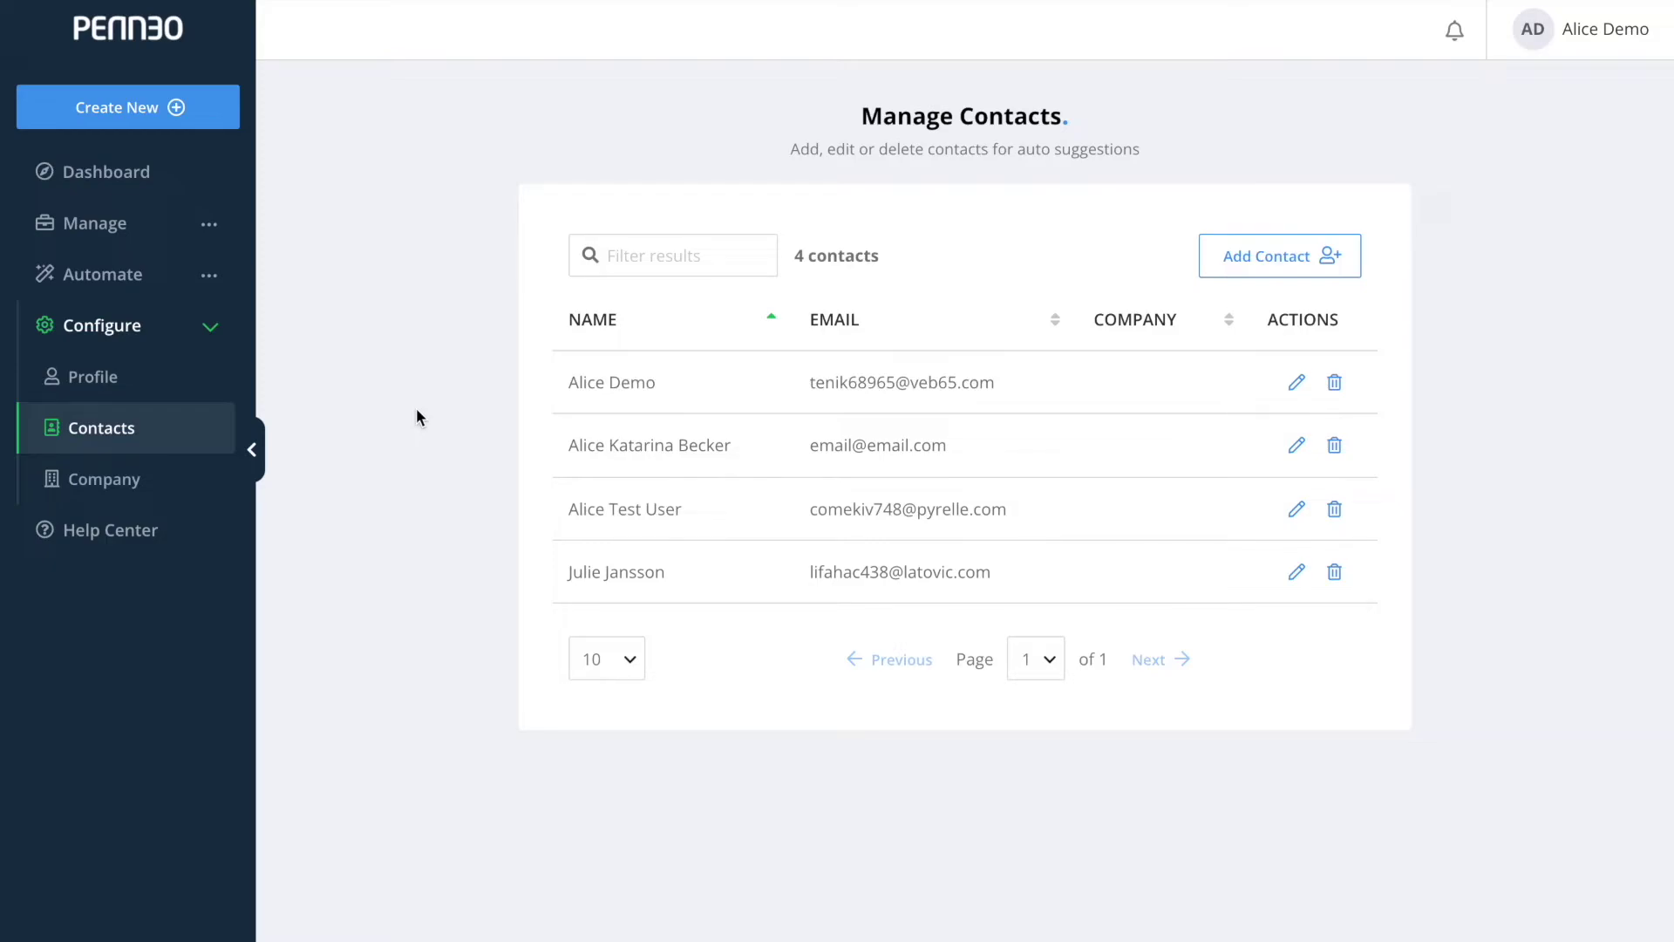
In the profile settings, toggle Store contacts by default on and back off.
click(181, 389)
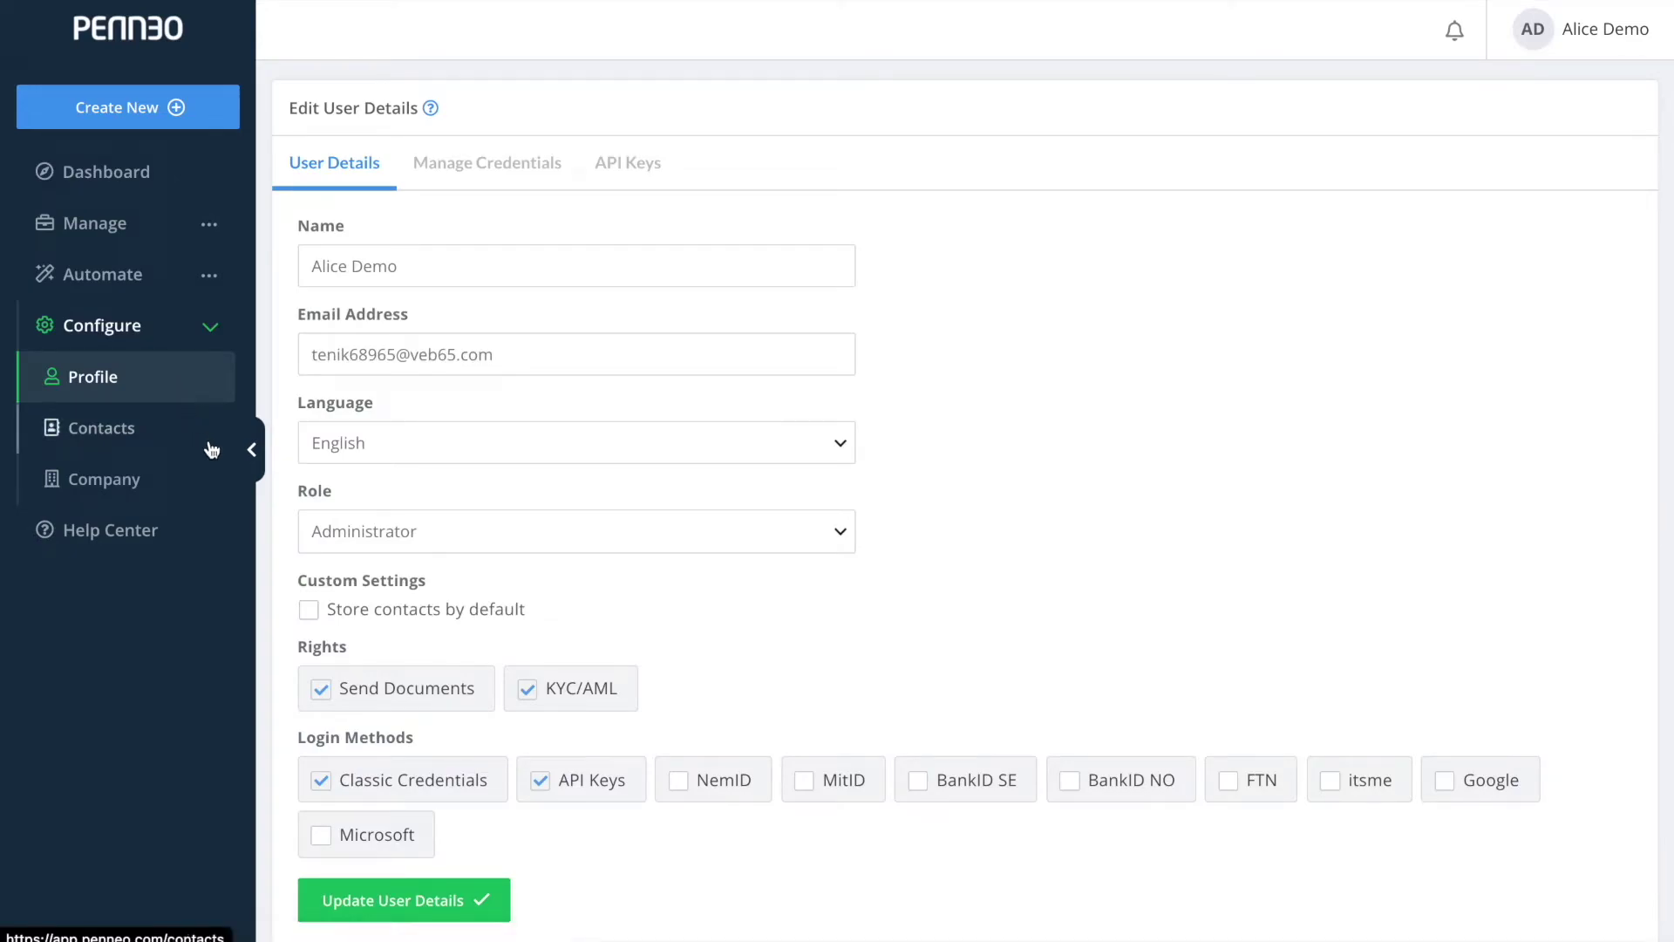
click(310, 611)
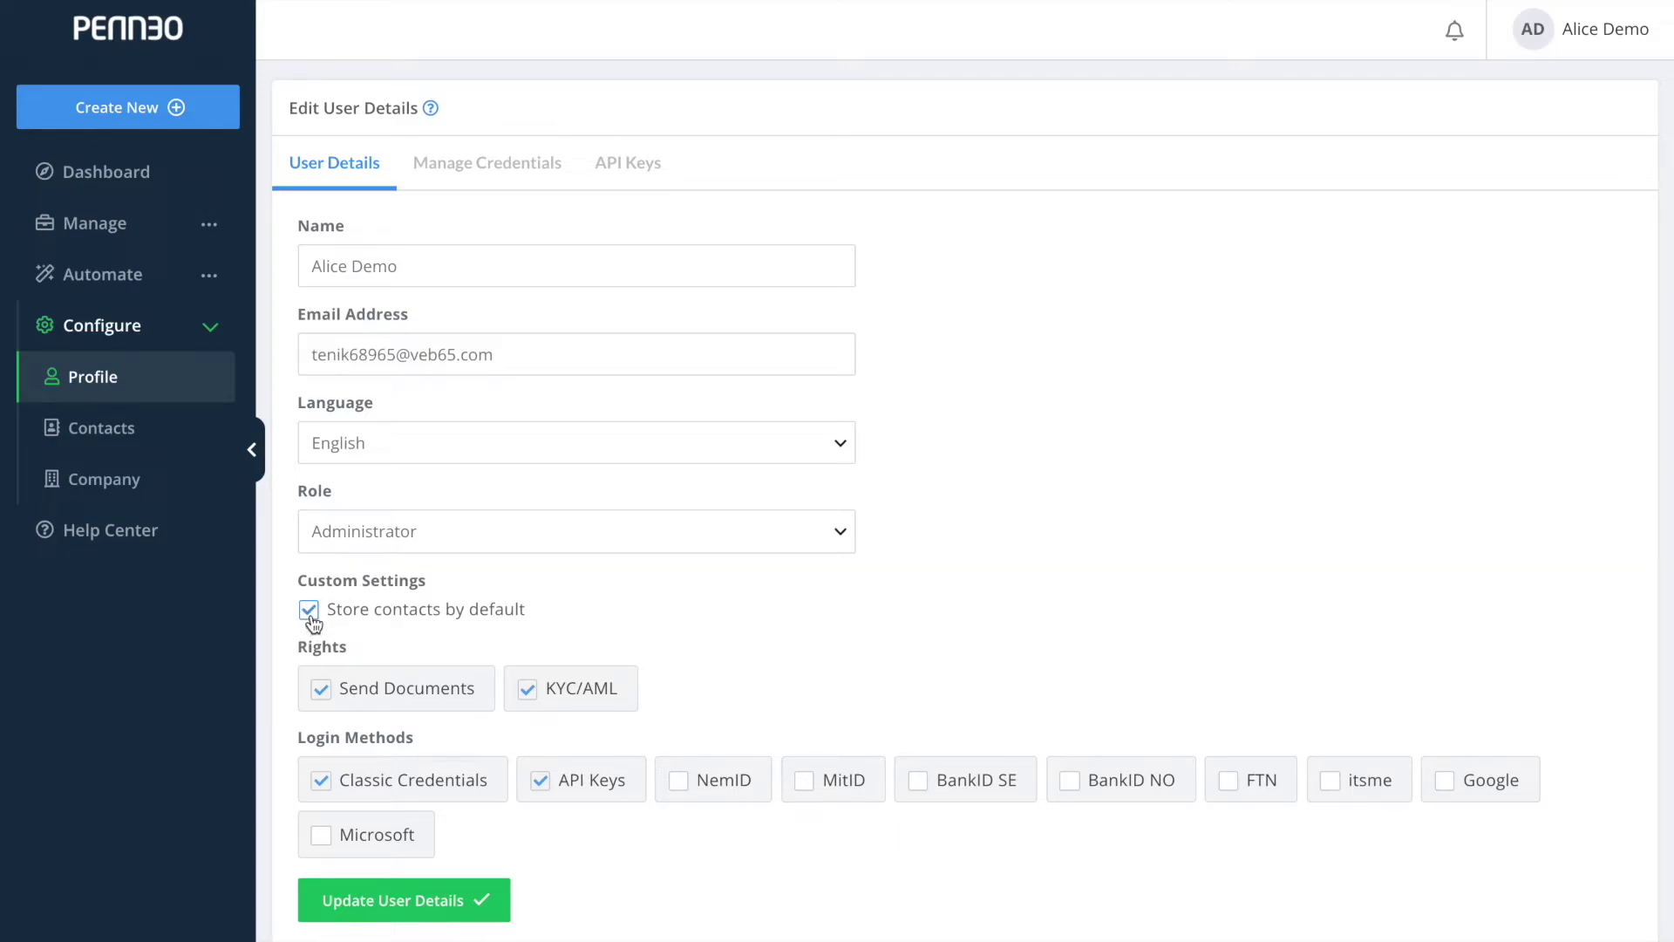
click(310, 611)
Back in Contacts, delete the first saved contact and confirm.
click(131, 428)
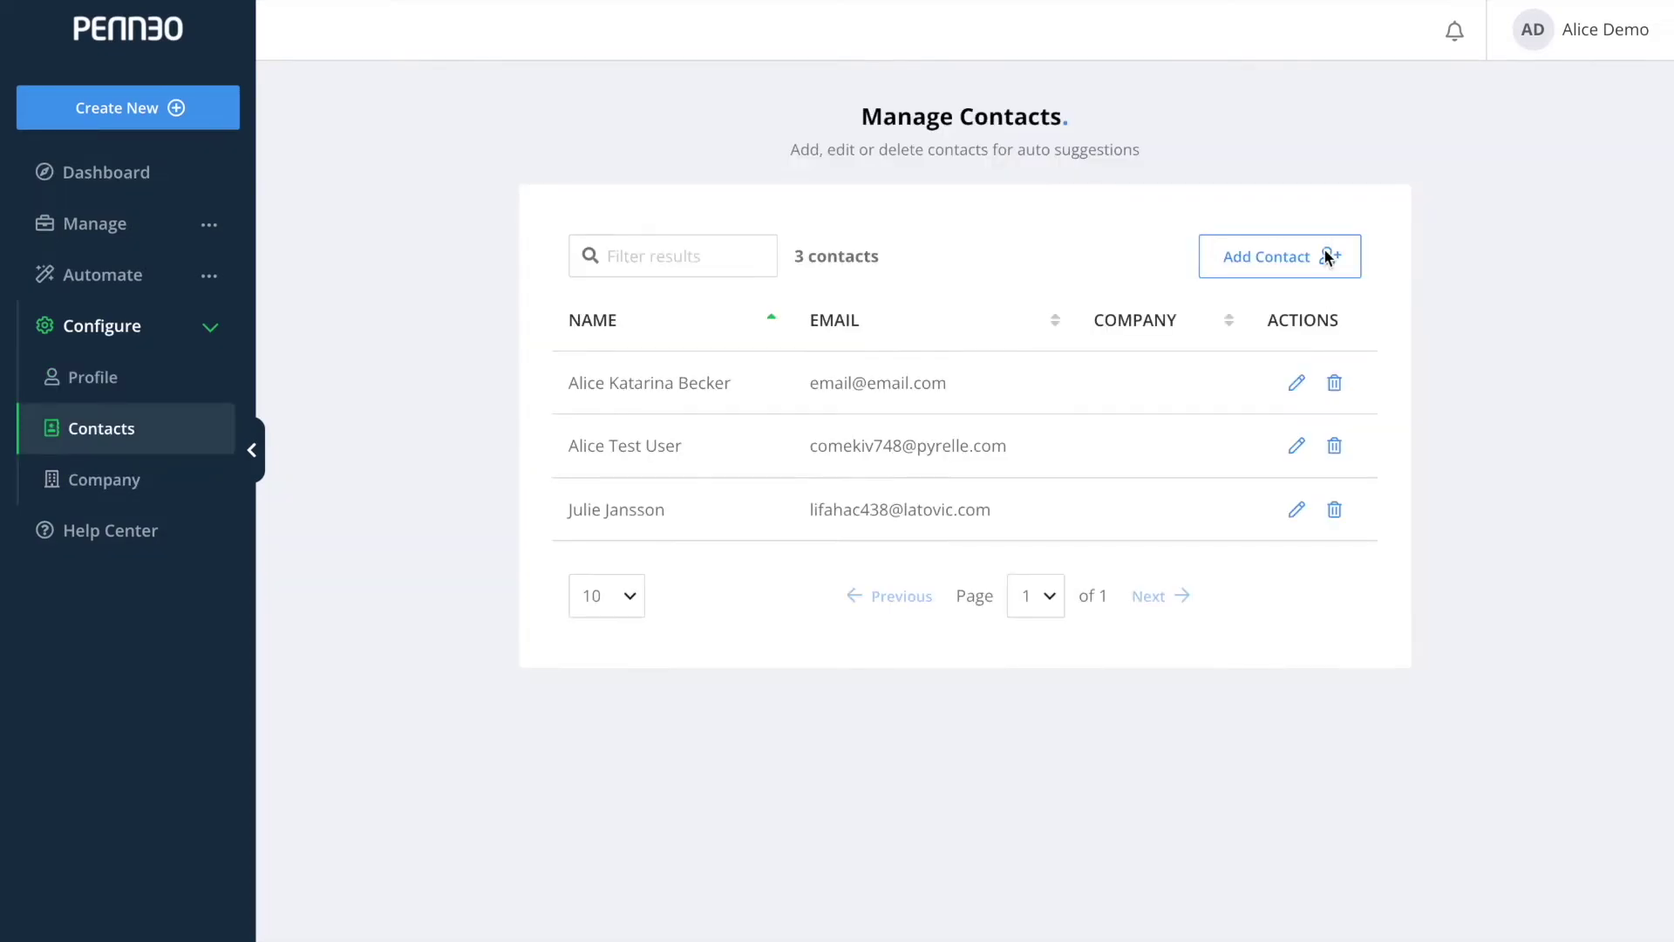
click(1317, 271)
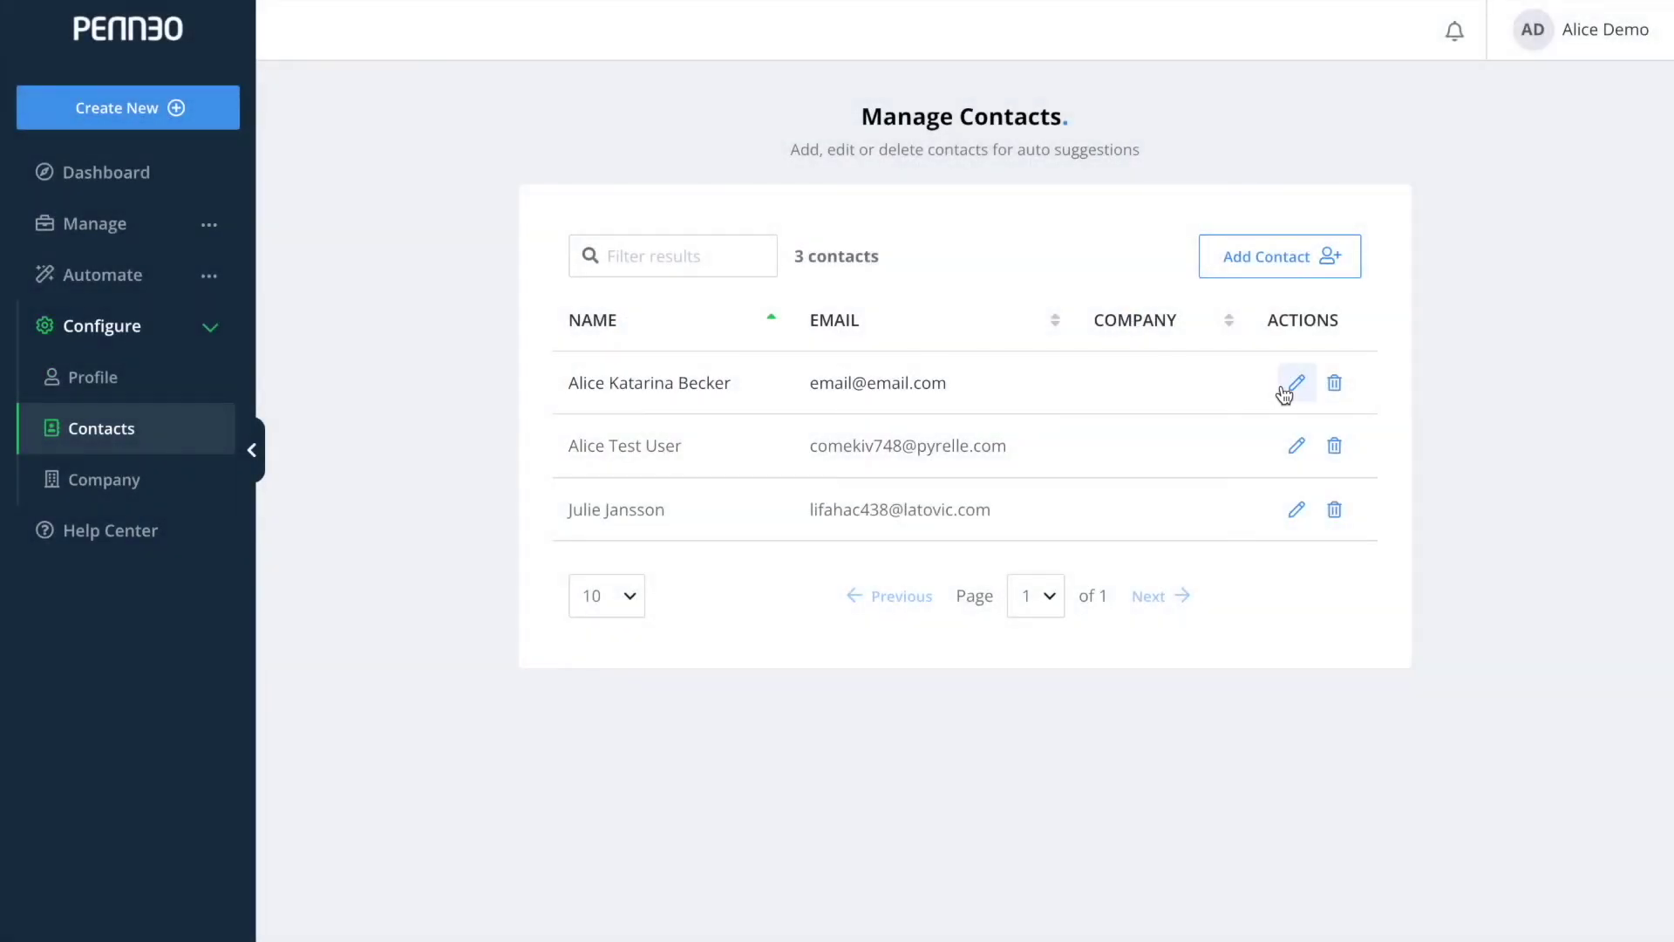
click(1293, 383)
click(1291, 387)
click(1335, 384)
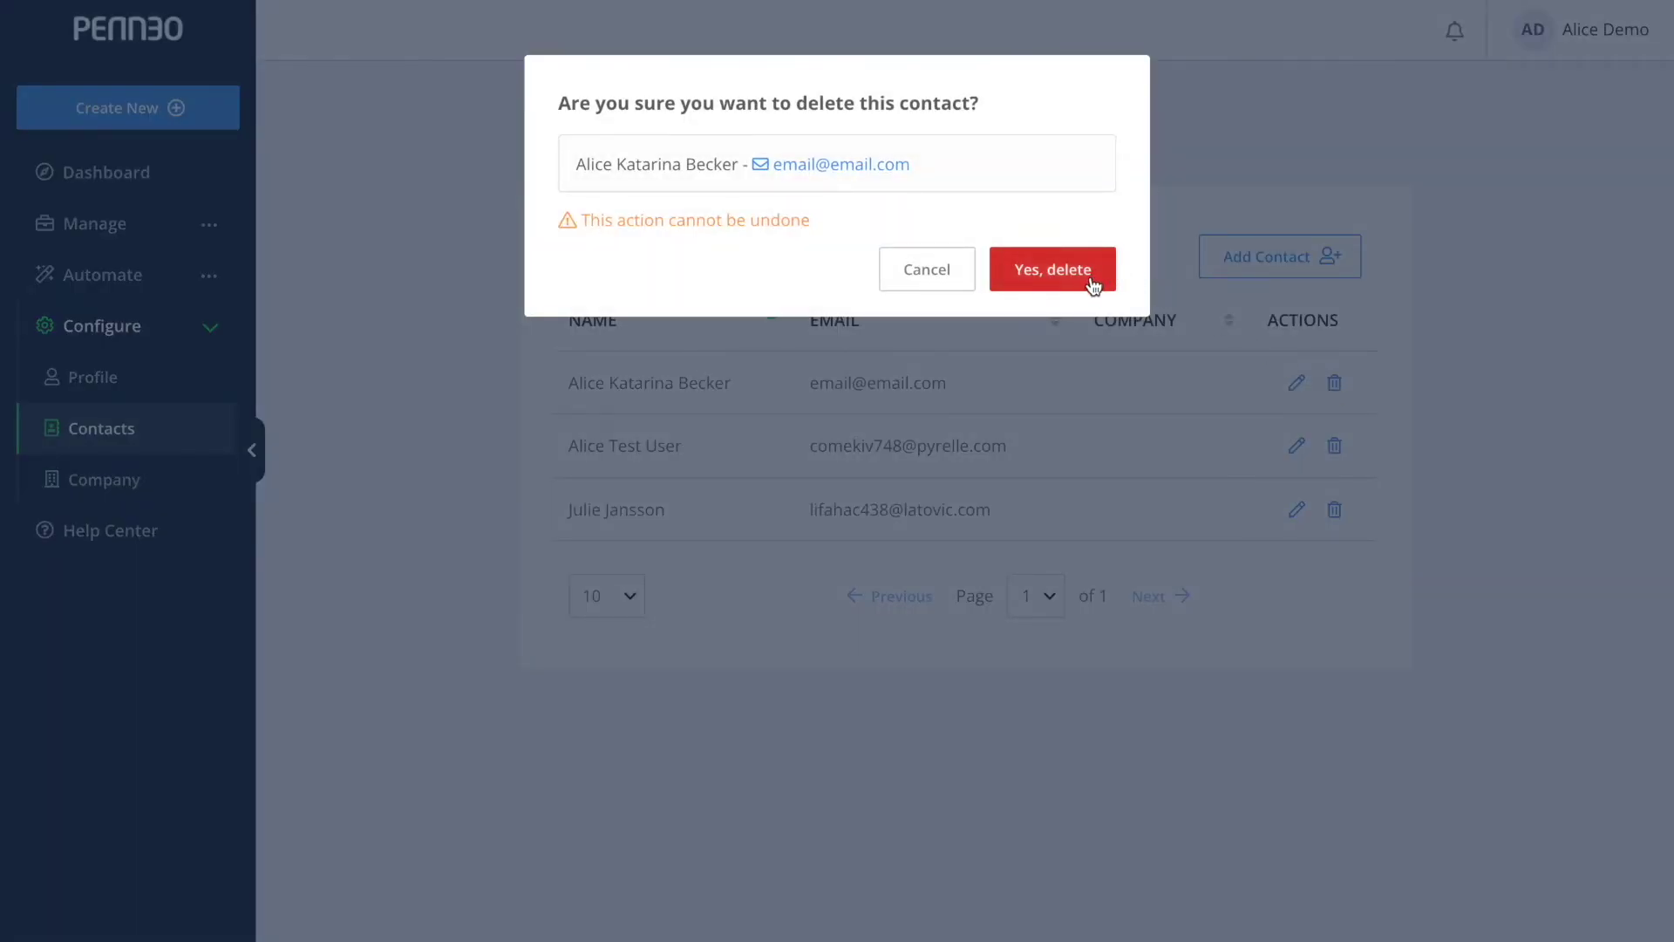
click(1090, 276)
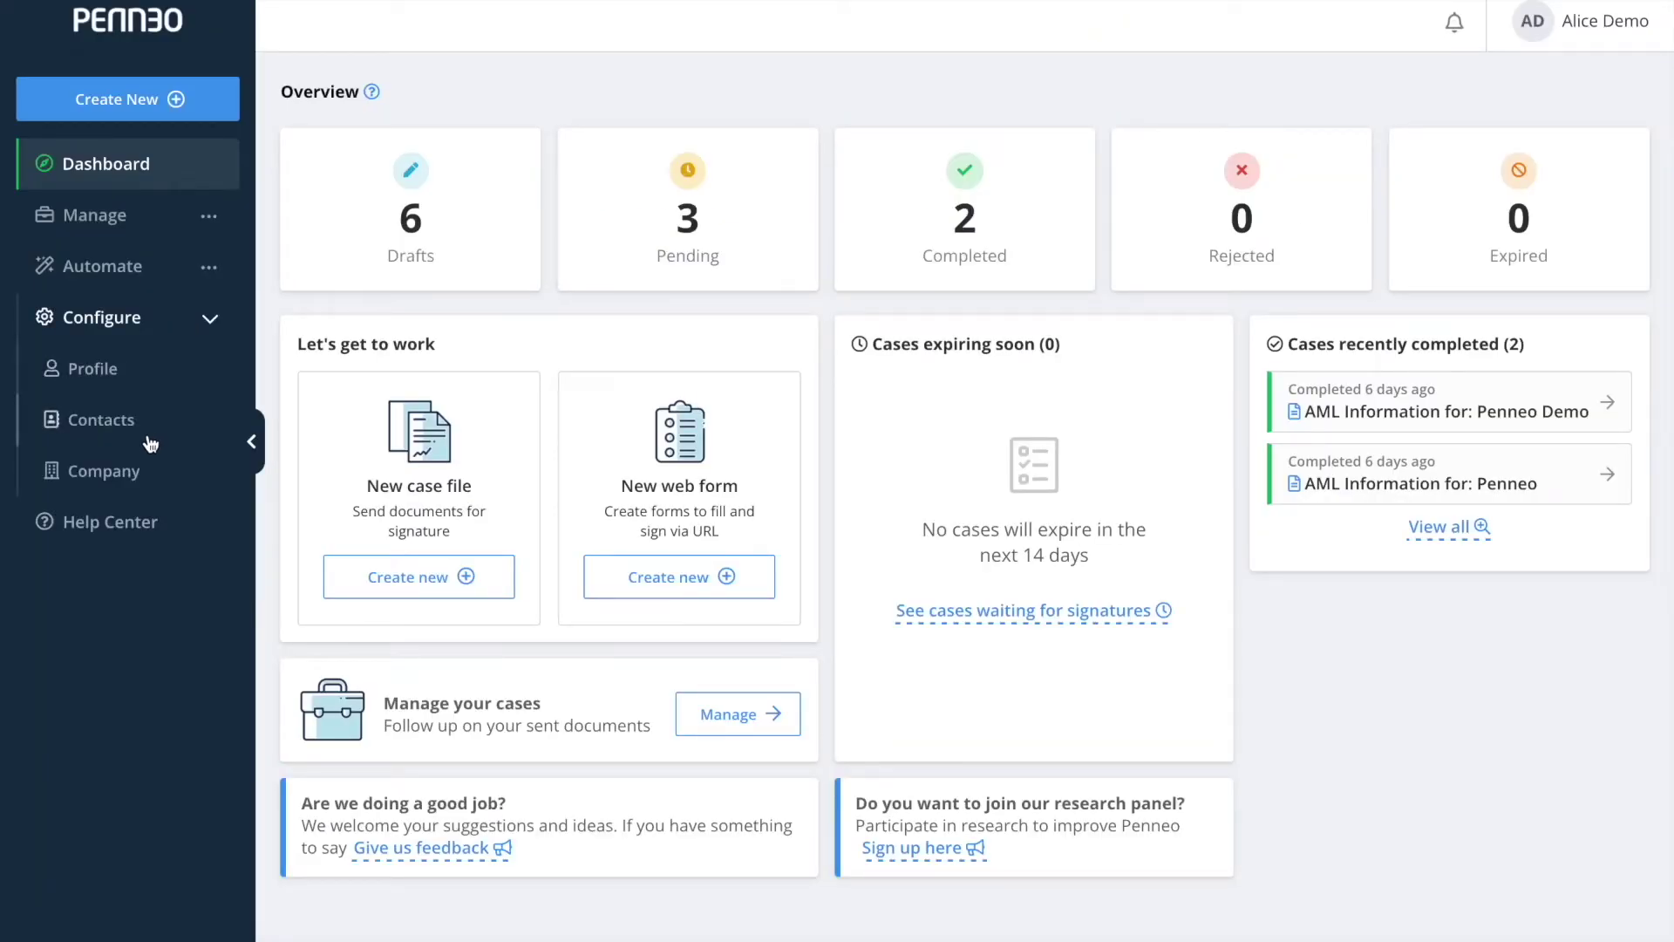
In the company settings, scroll to Miscellaneous and select the Microsoft Azure Tenant ID field.
click(150, 473)
scroll(647, 619, down, 6)
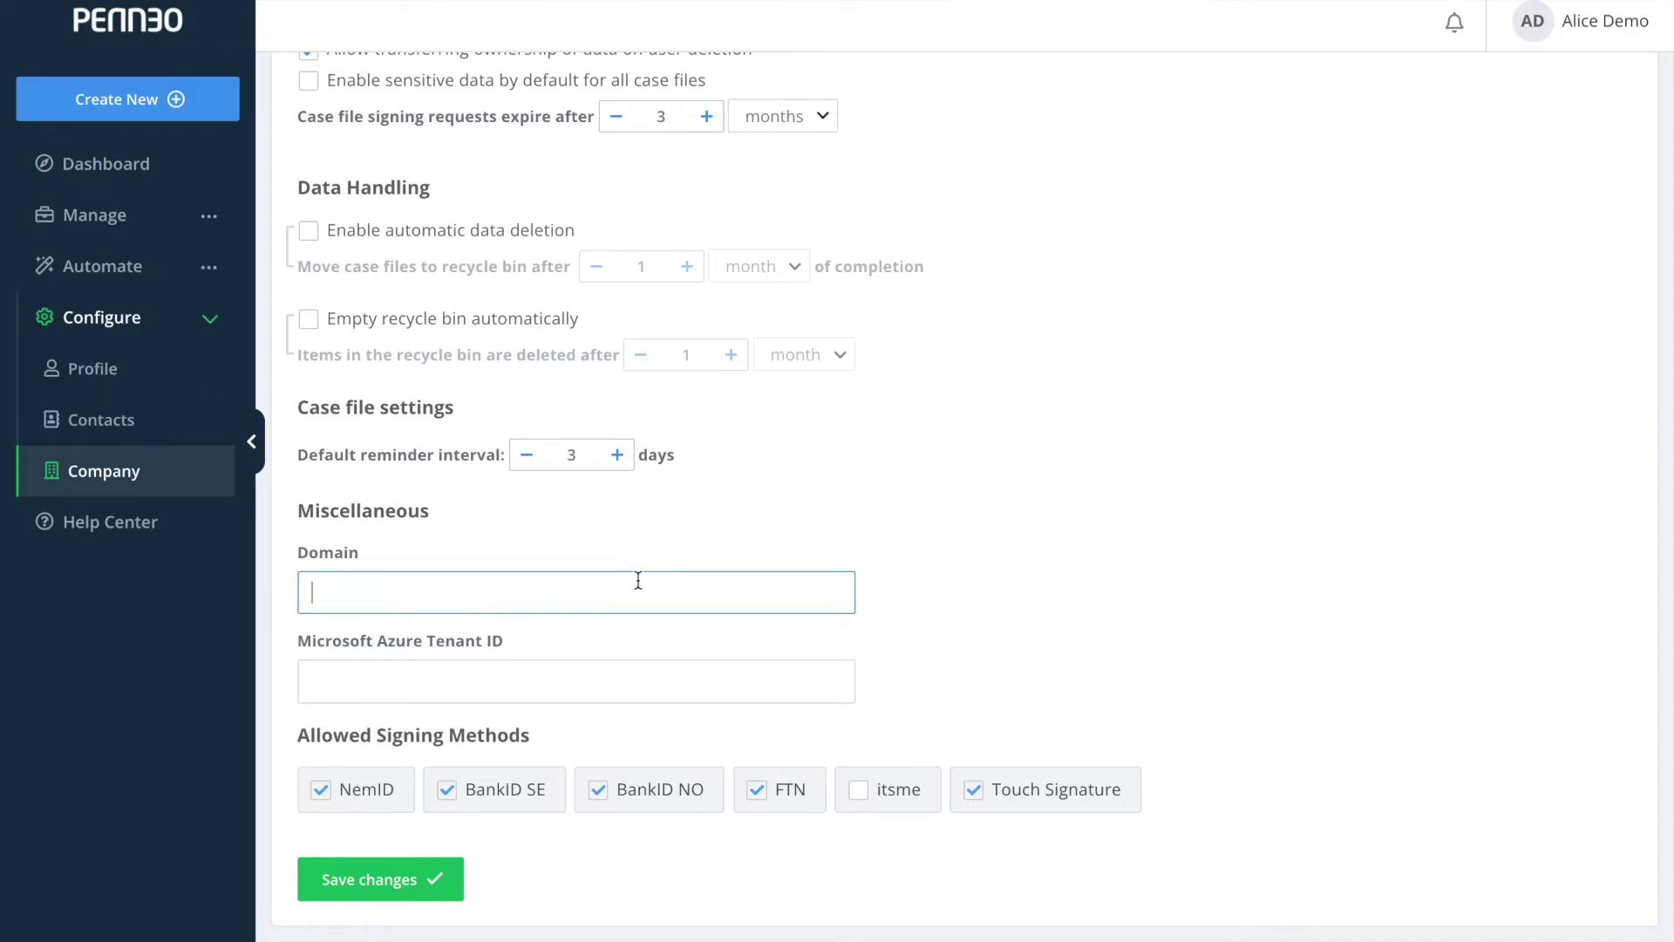
click(604, 672)
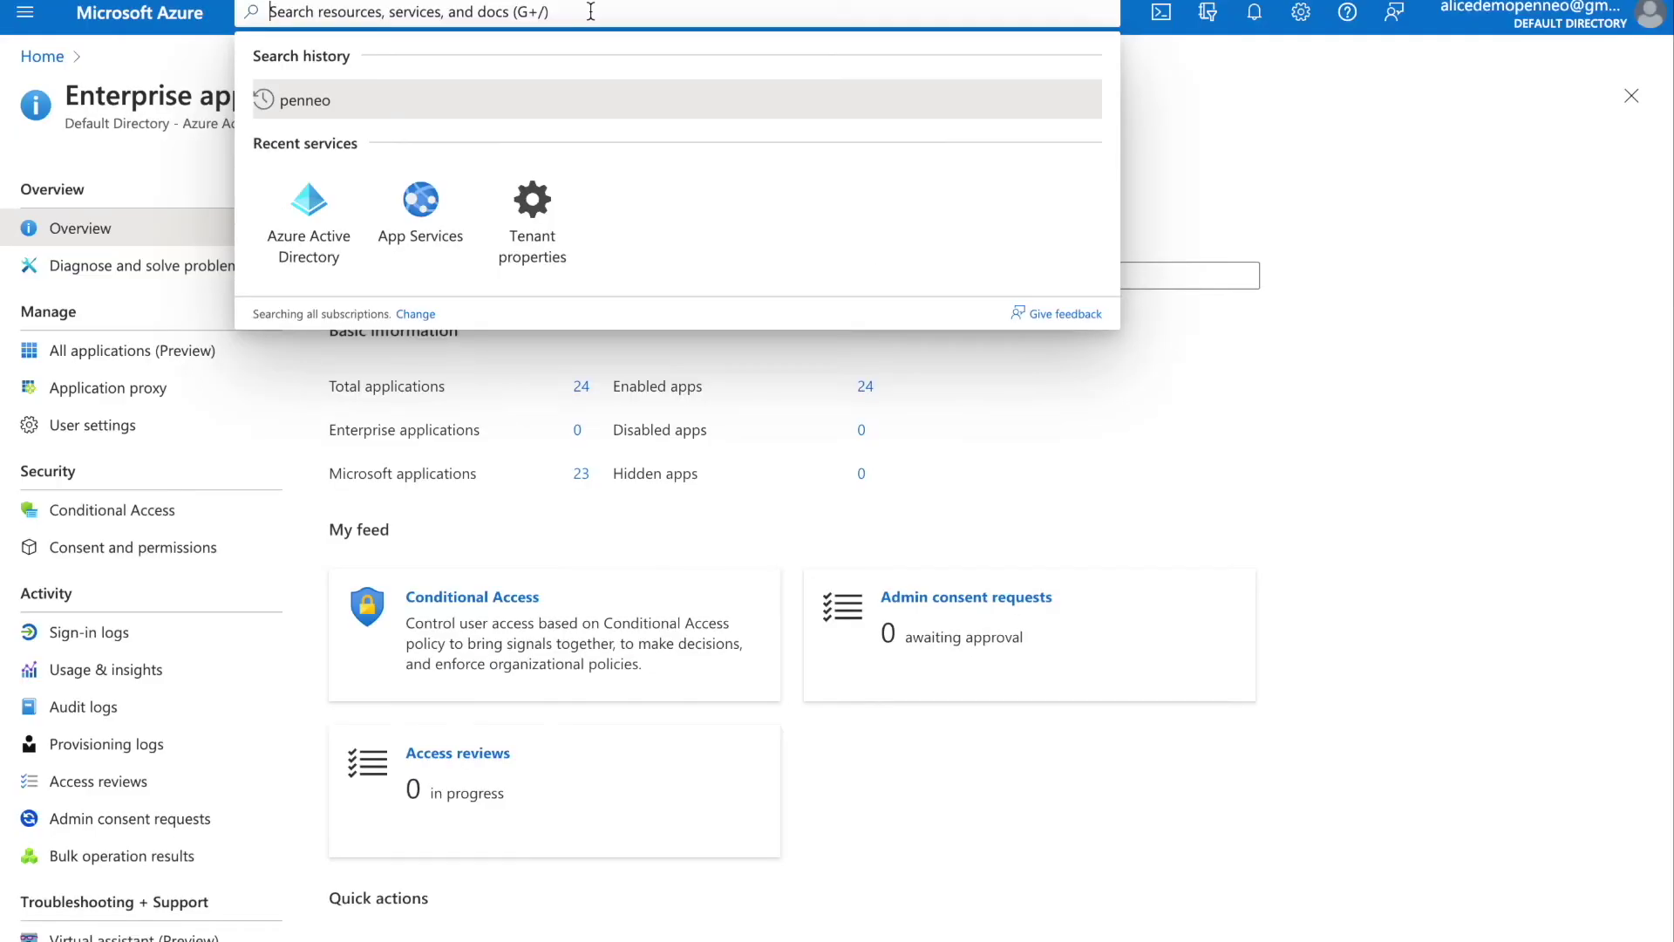
Copy the Tenant ID from Azure's Tenant properties page.
click(547, 218)
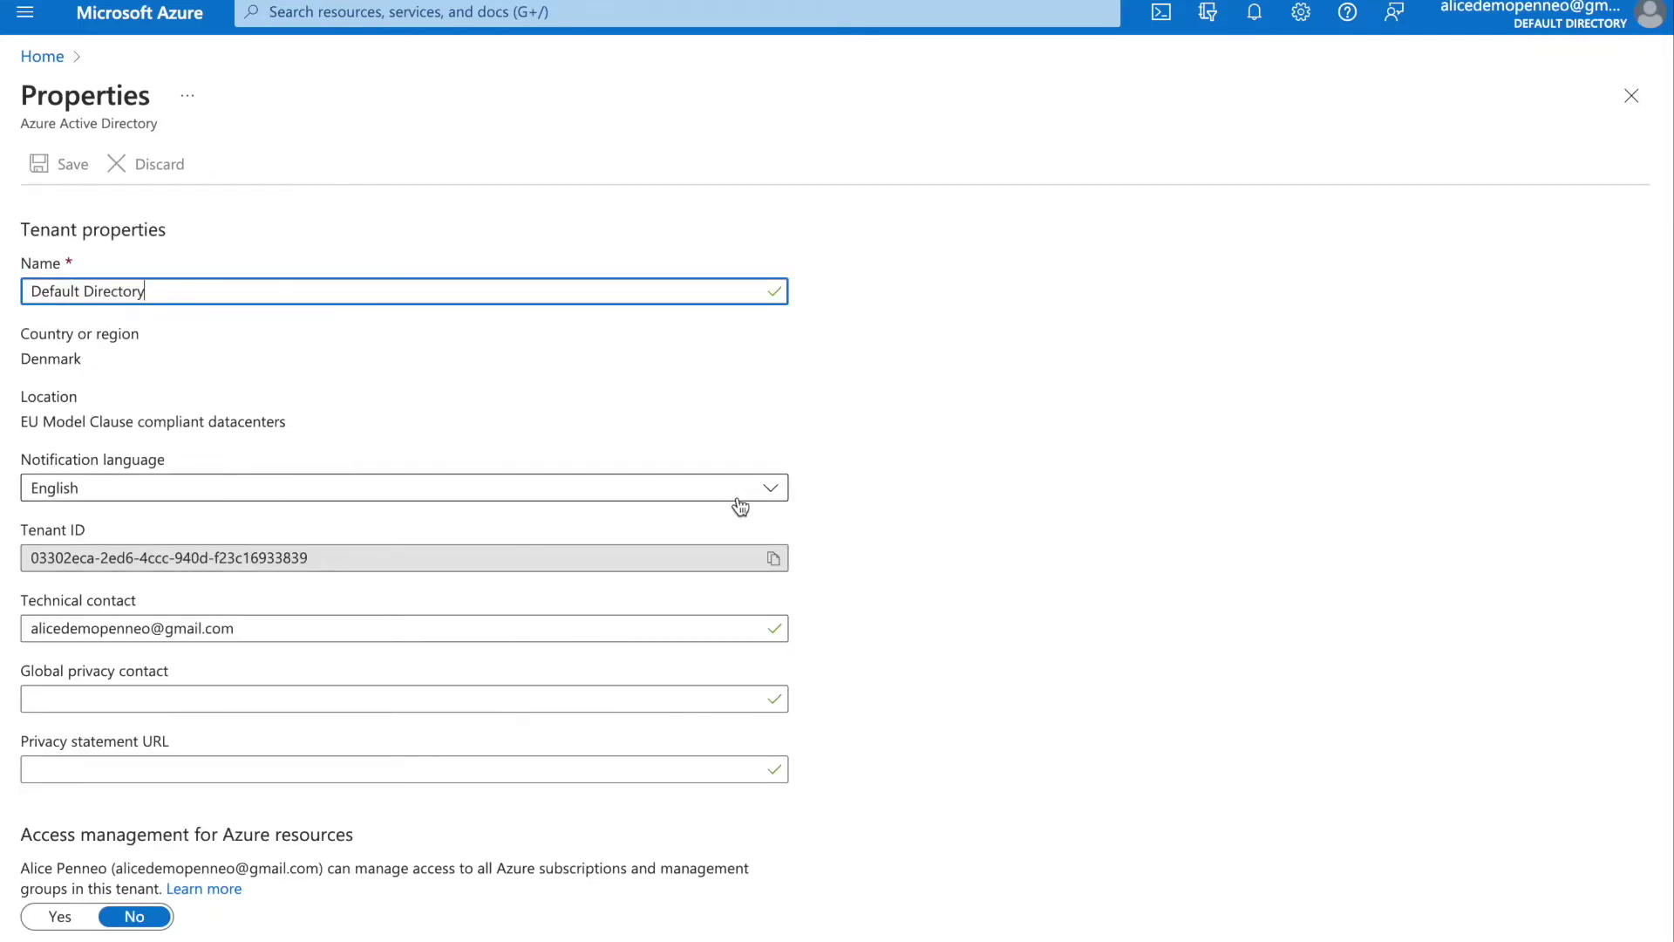
click(776, 561)
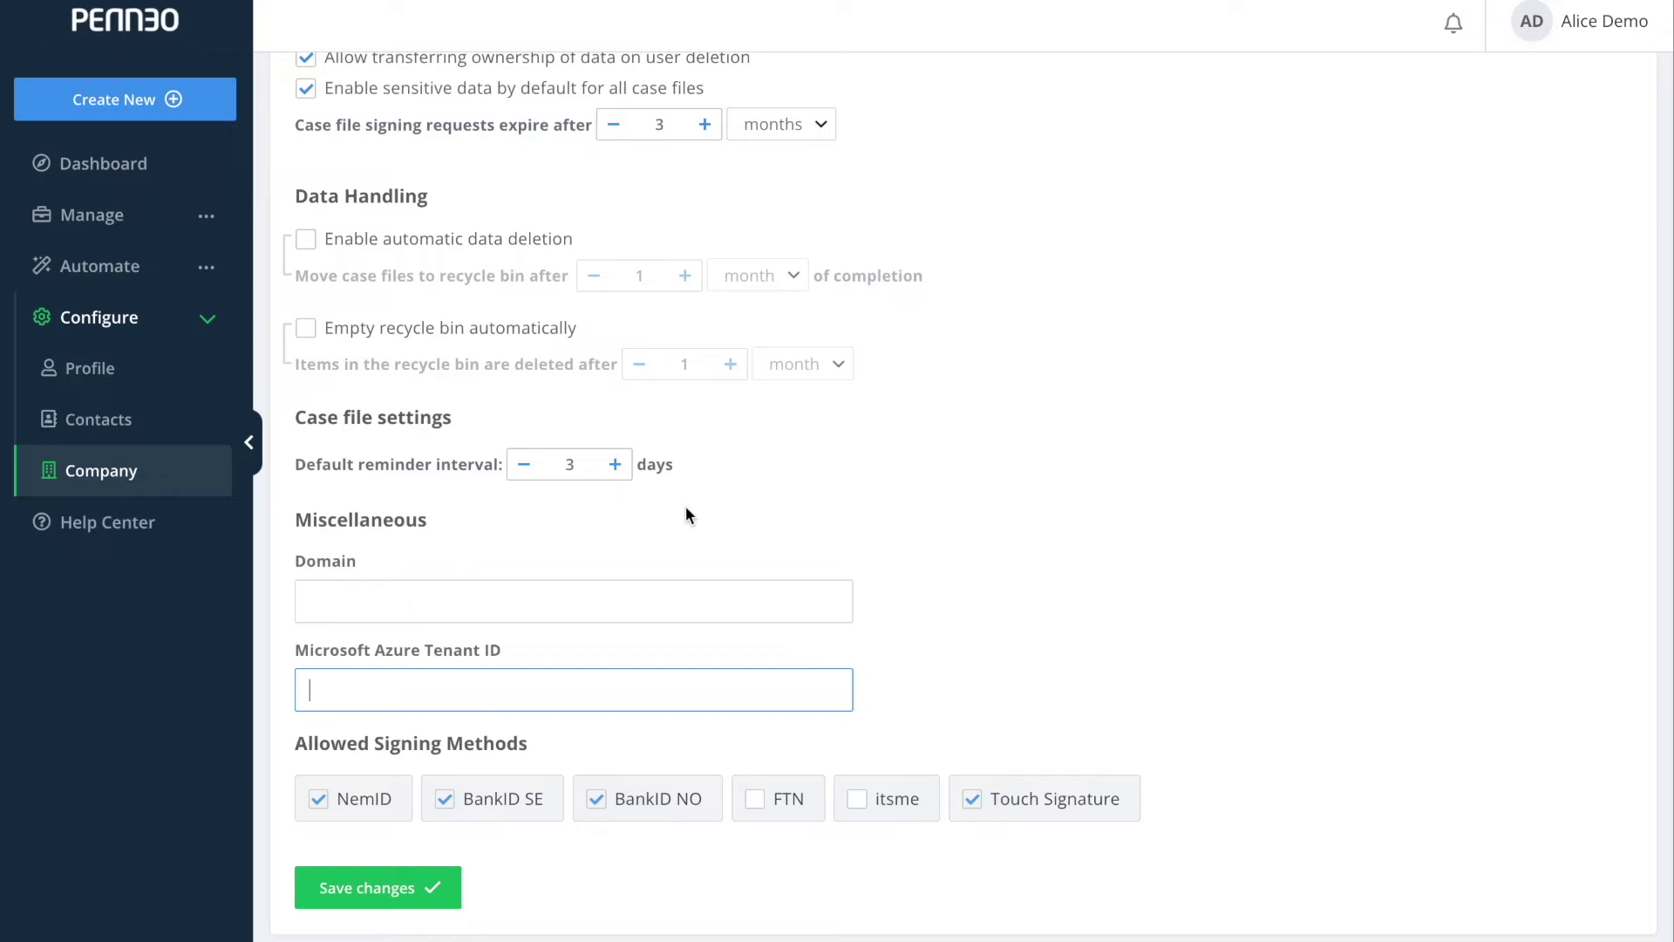
Paste the Tenant ID into Penneo's company settings and save them.
key(ctrl+v)
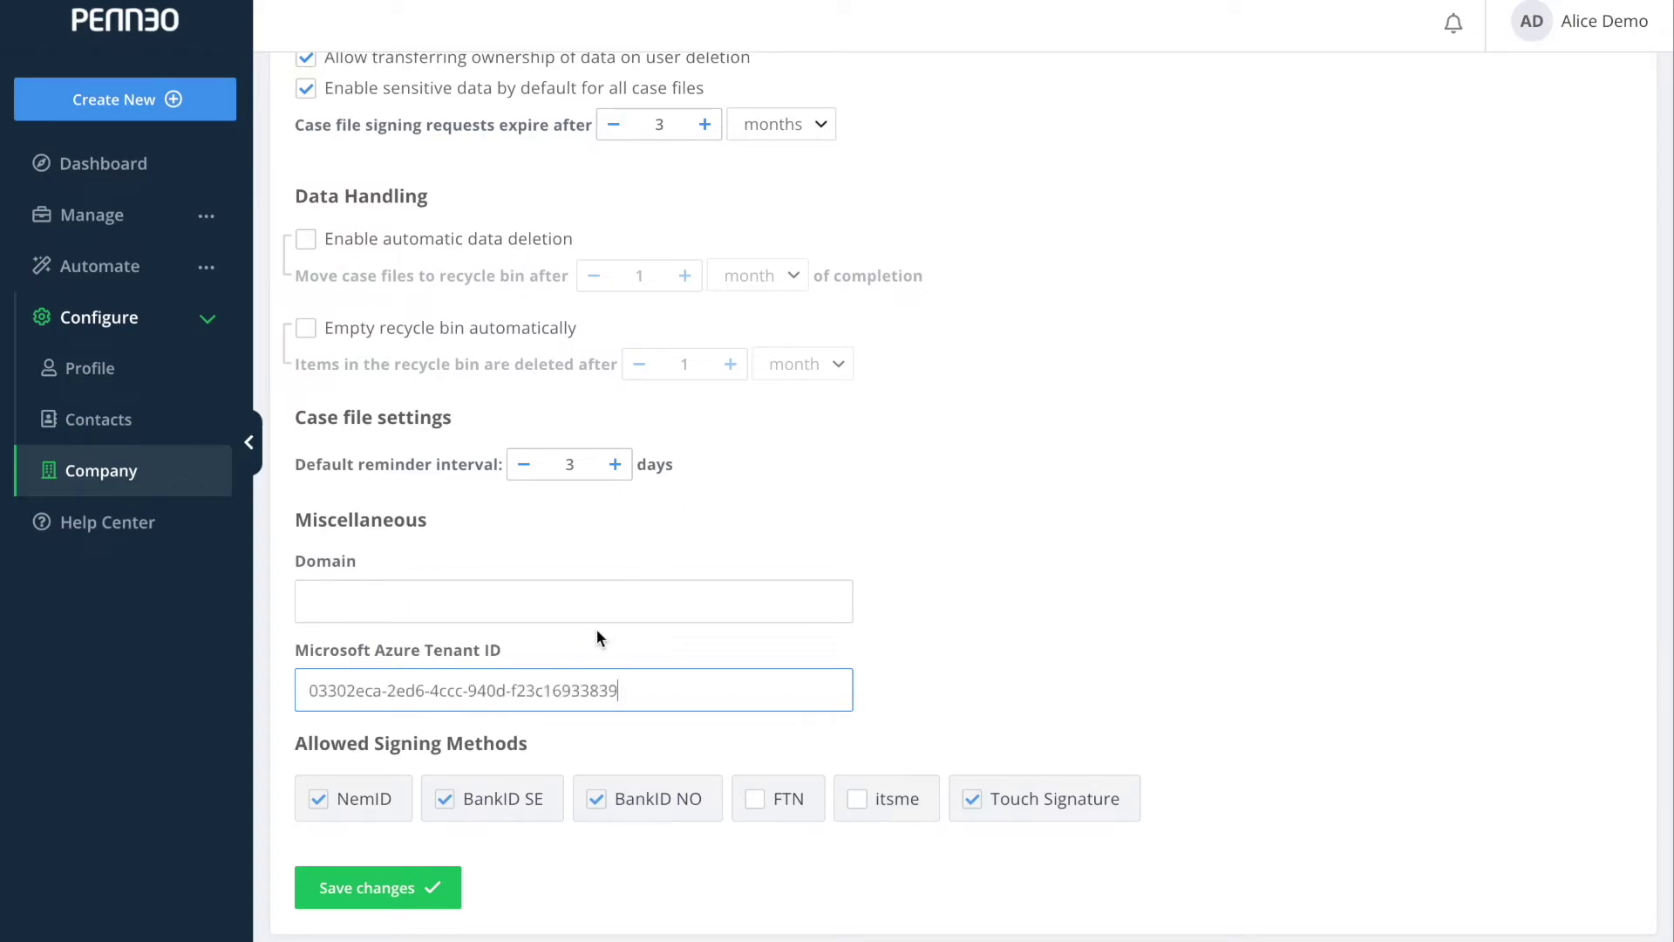
click(351, 890)
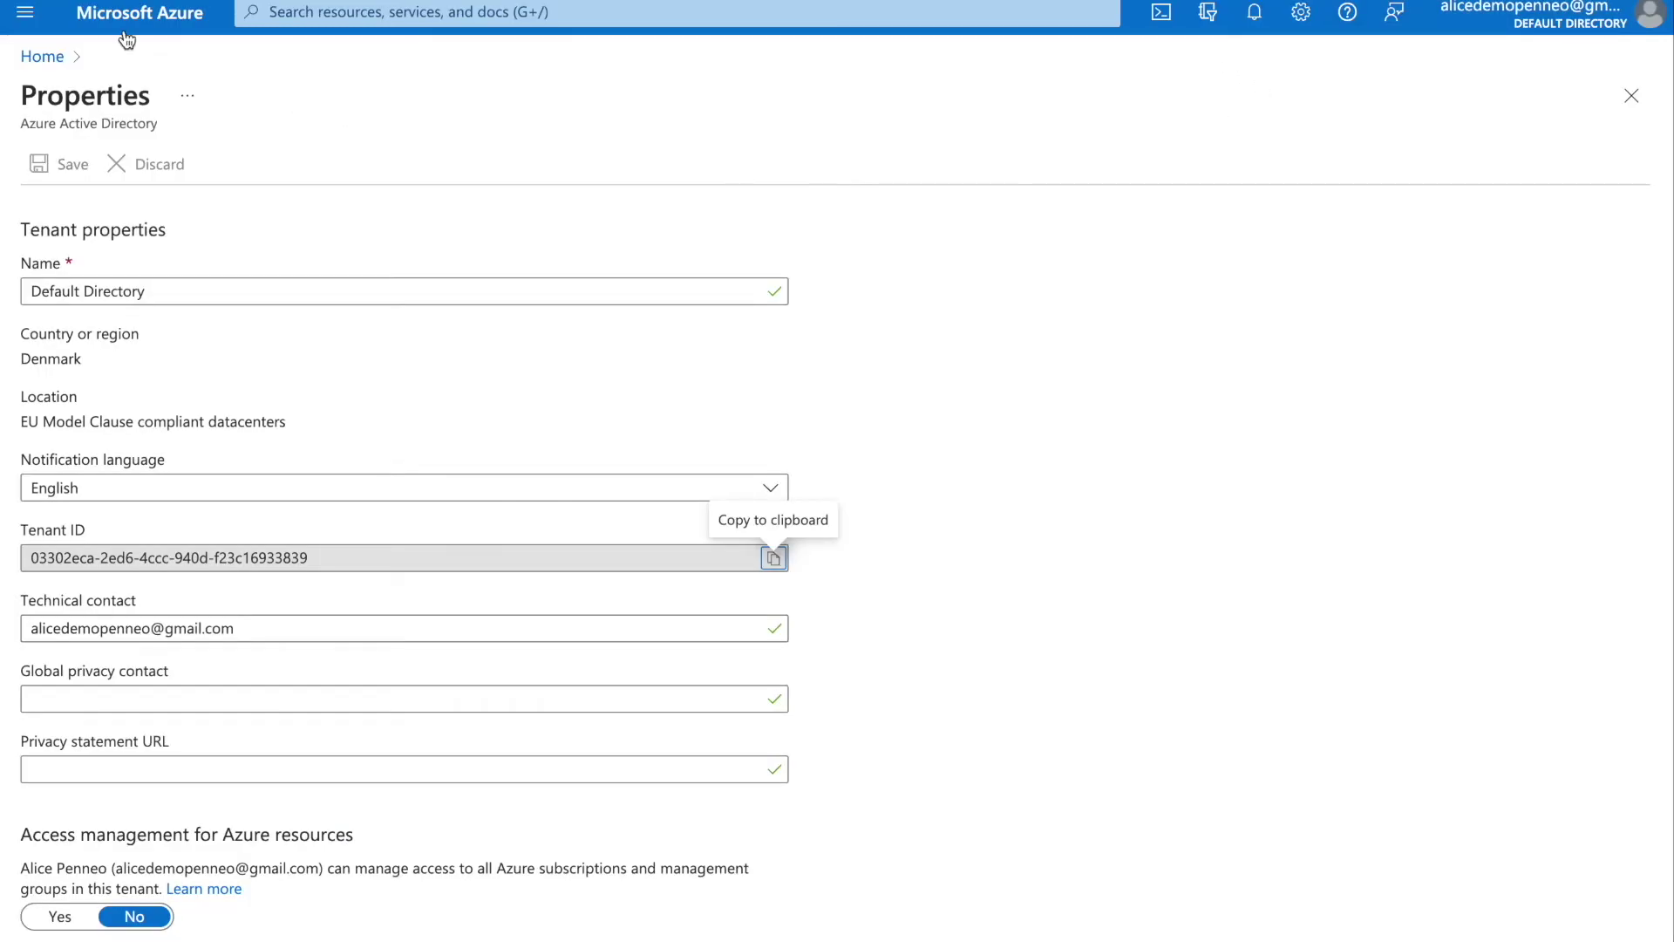
Search the Azure AD enterprise application gallery for 'penneo' and open the Penneo app.
click(42, 56)
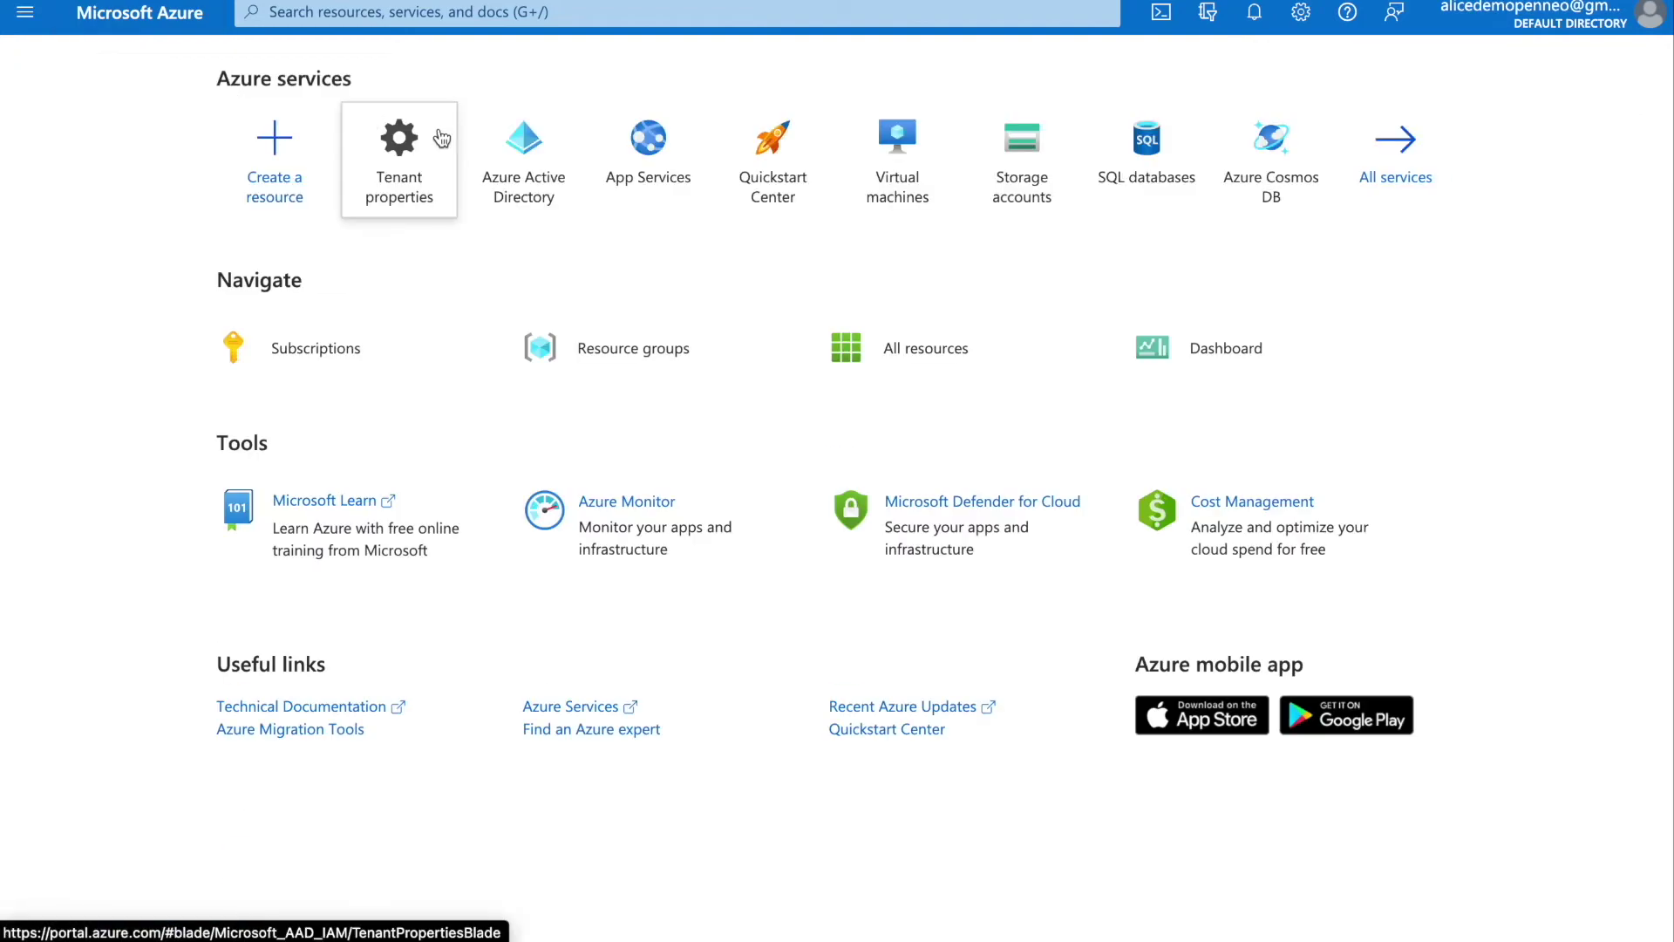
click(487, 143)
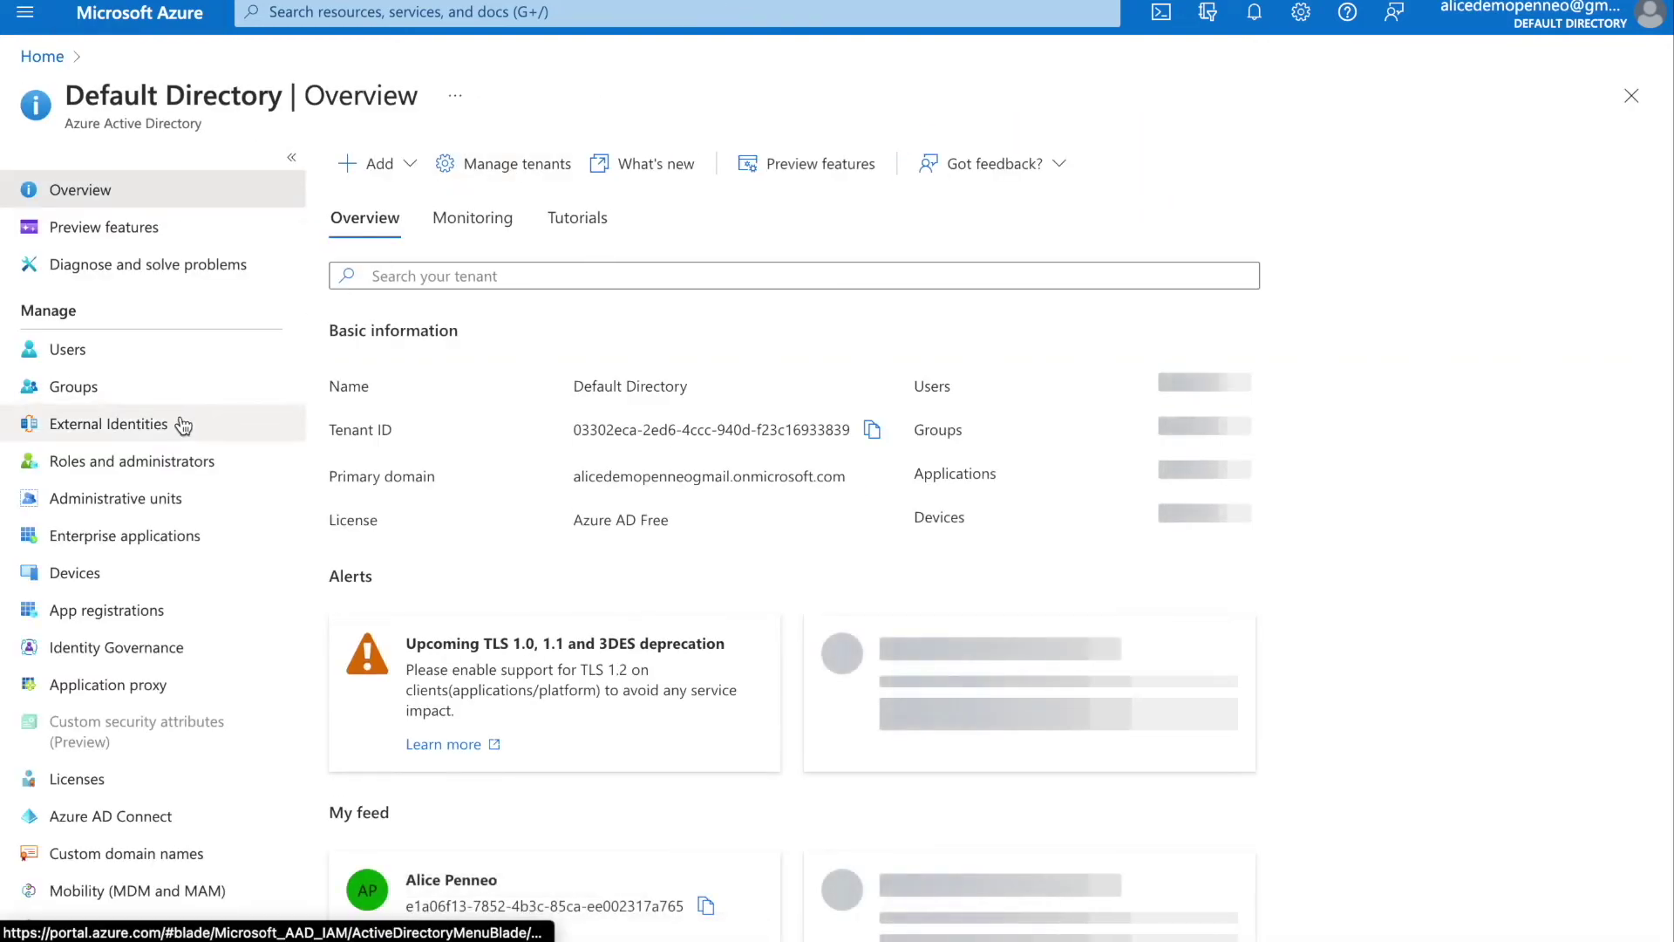
click(155, 538)
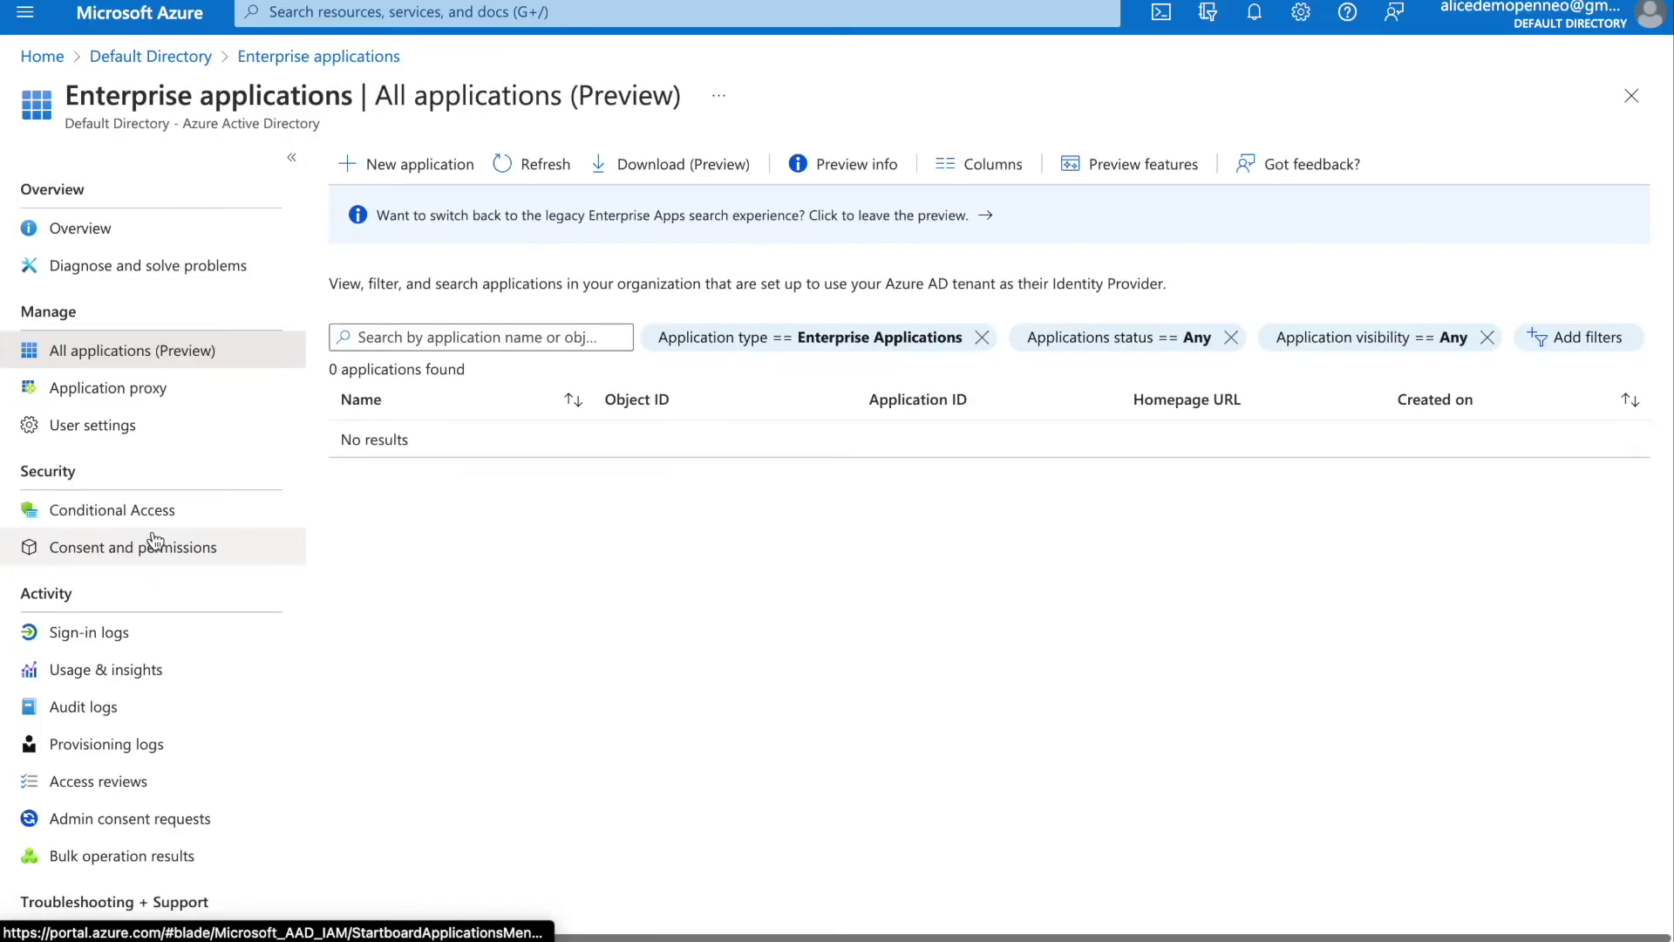
click(439, 163)
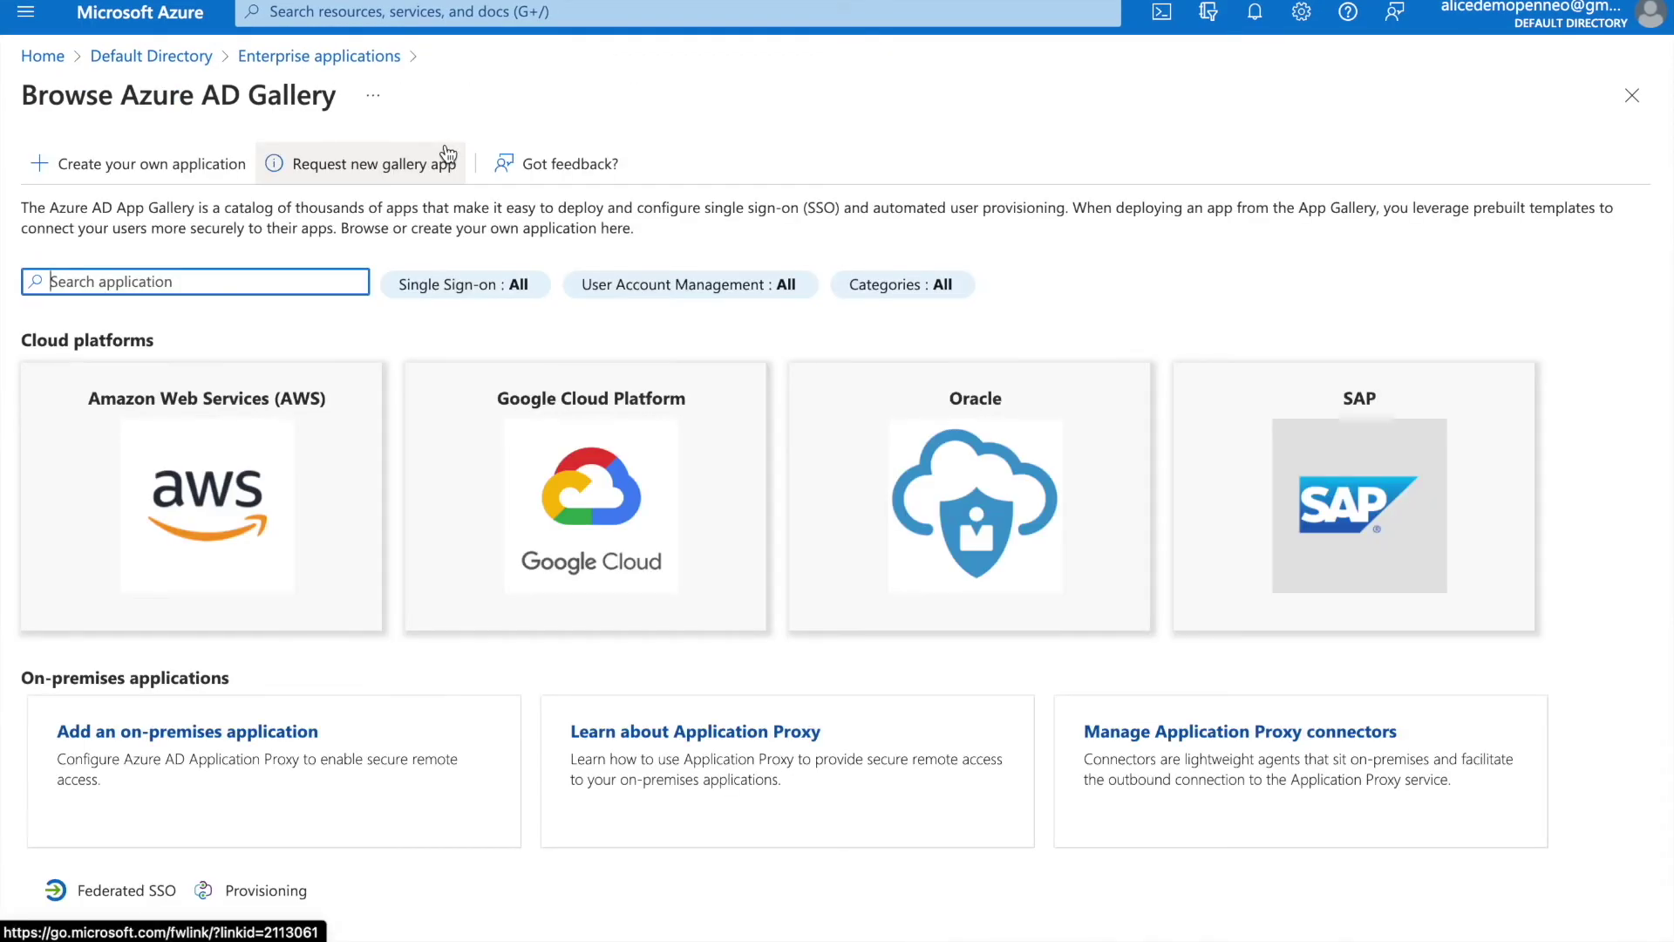
text(penneo)
click(166, 480)
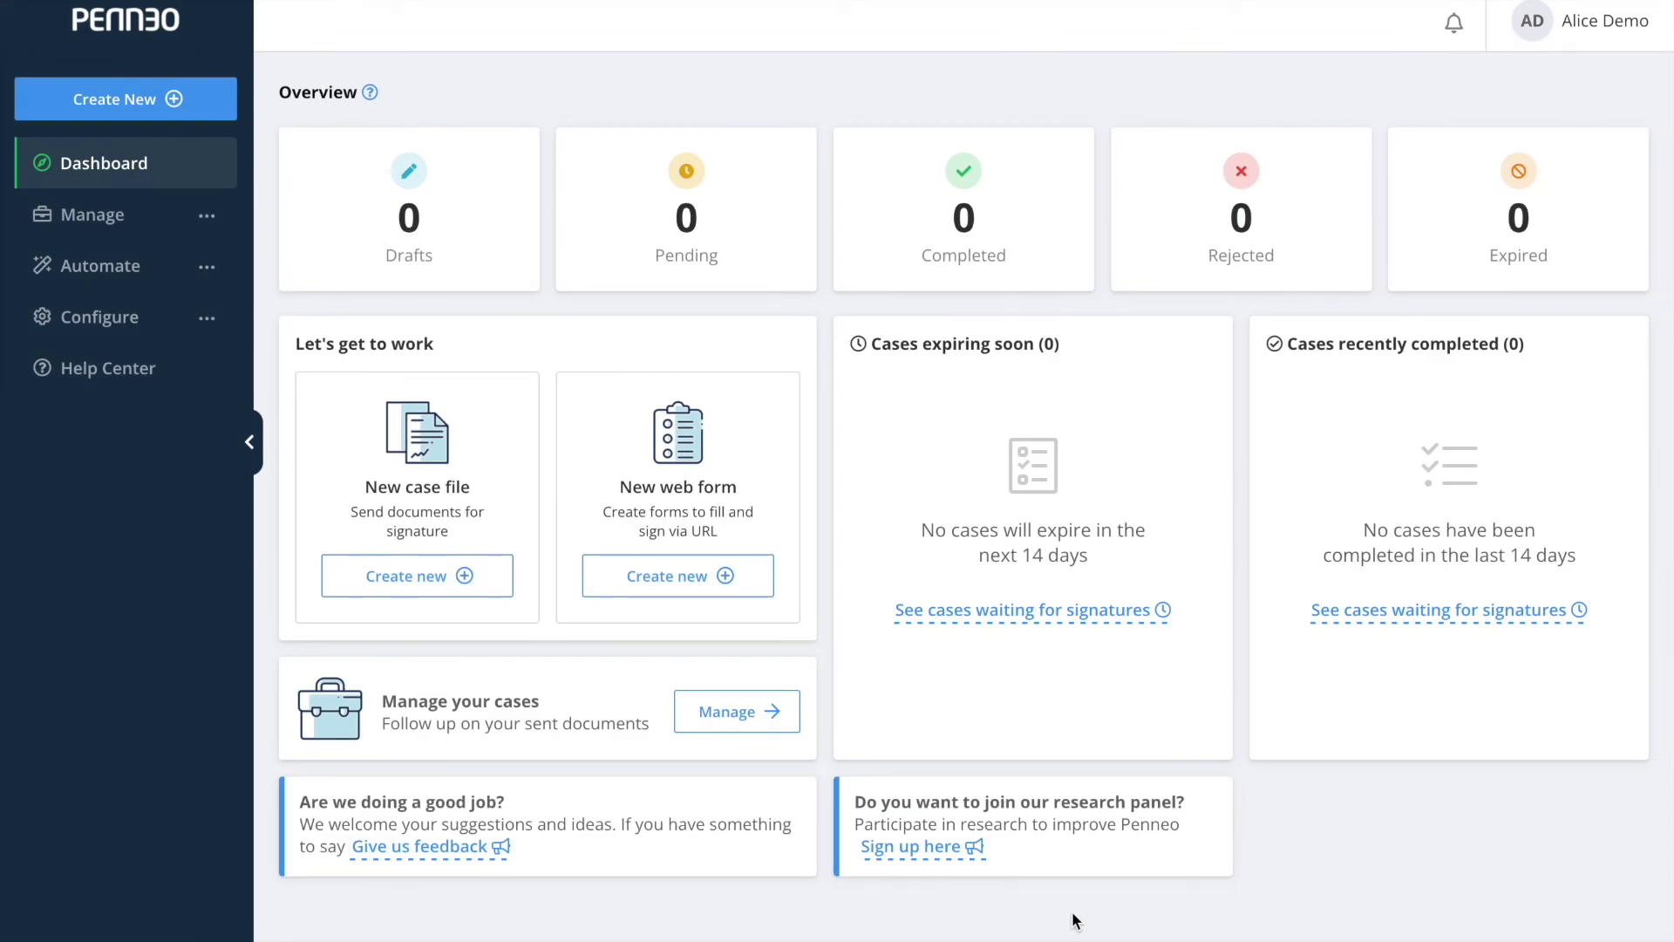
Enable Microsoft as a login method on your Penneo user profile.
click(209, 319)
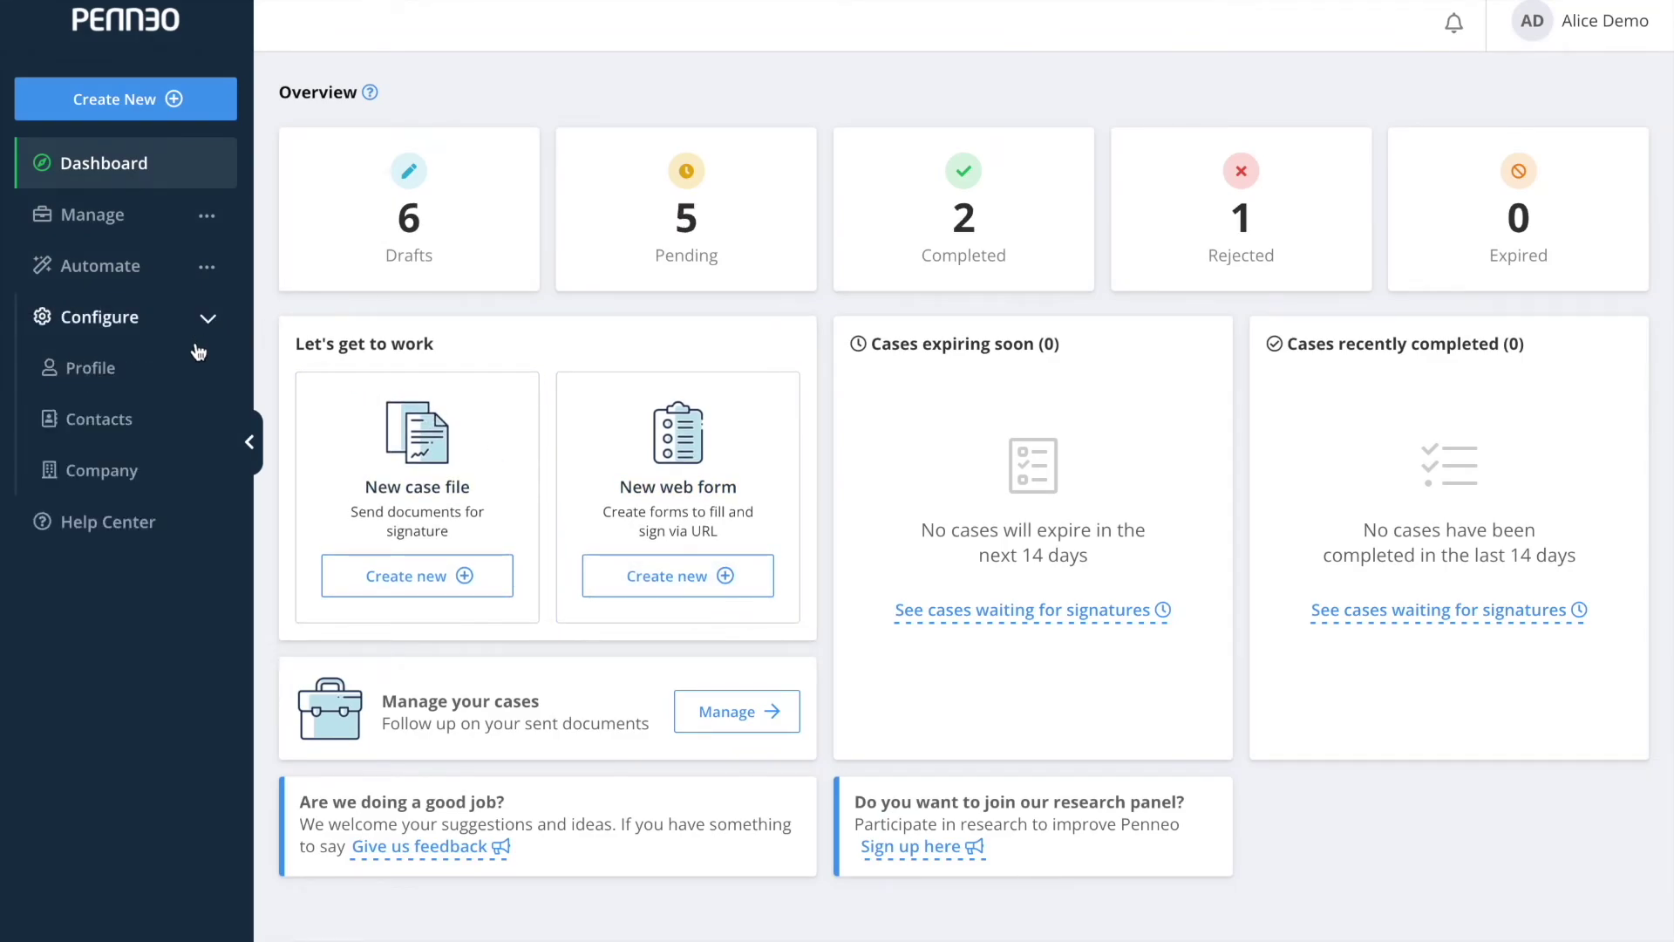
click(174, 389)
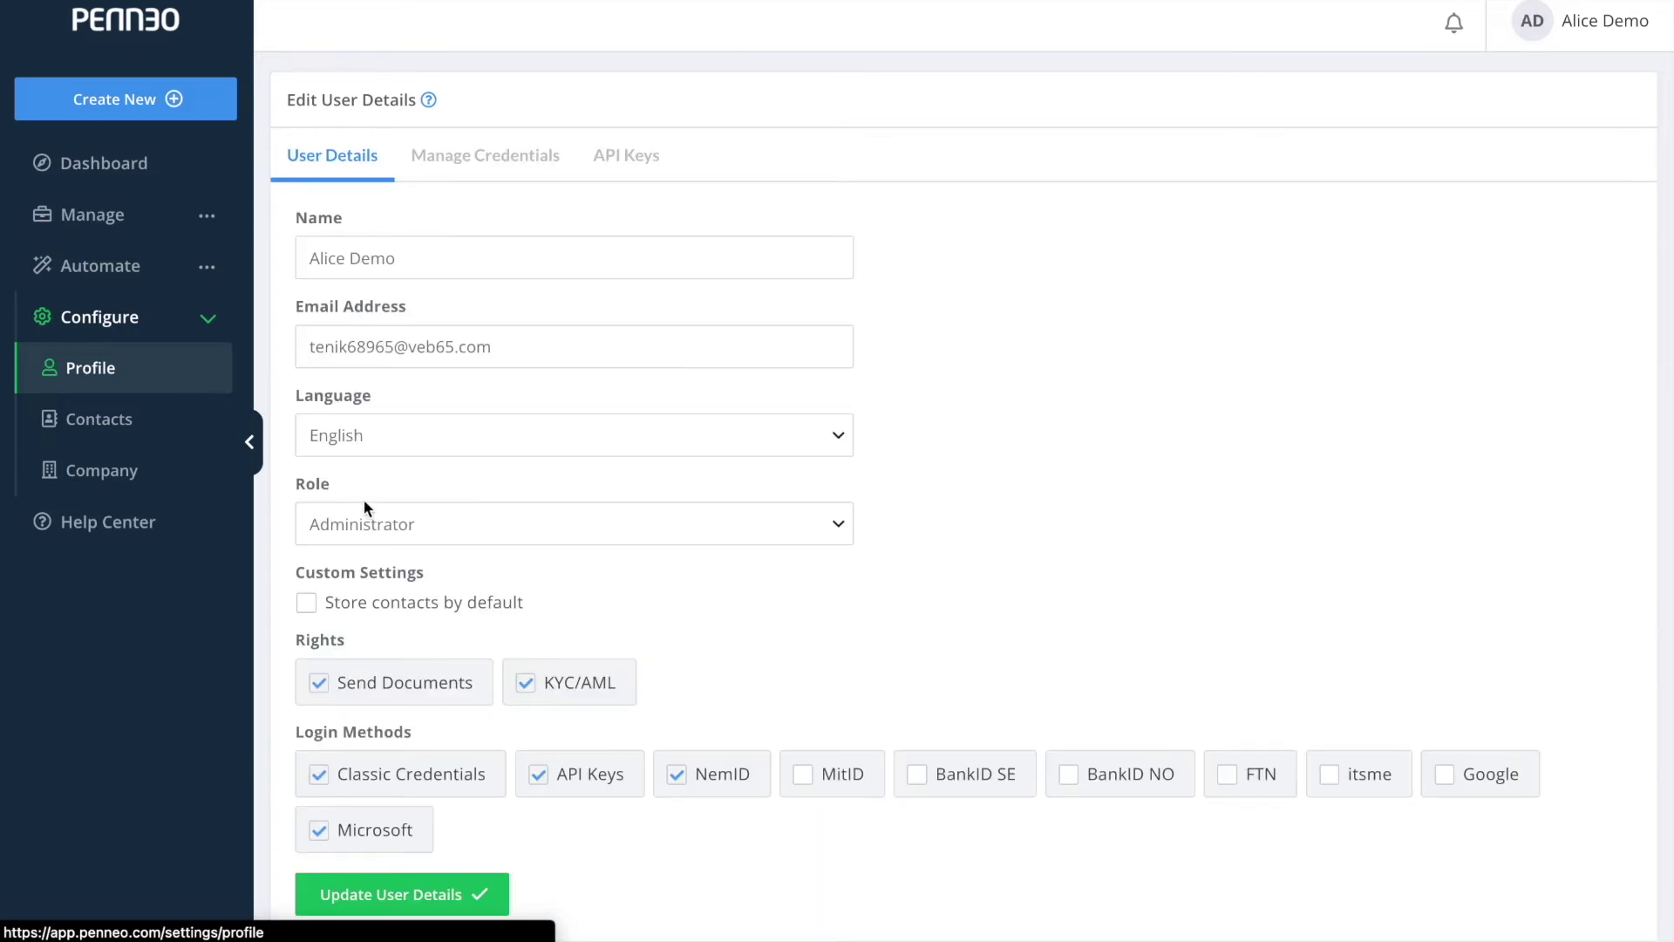
click(381, 835)
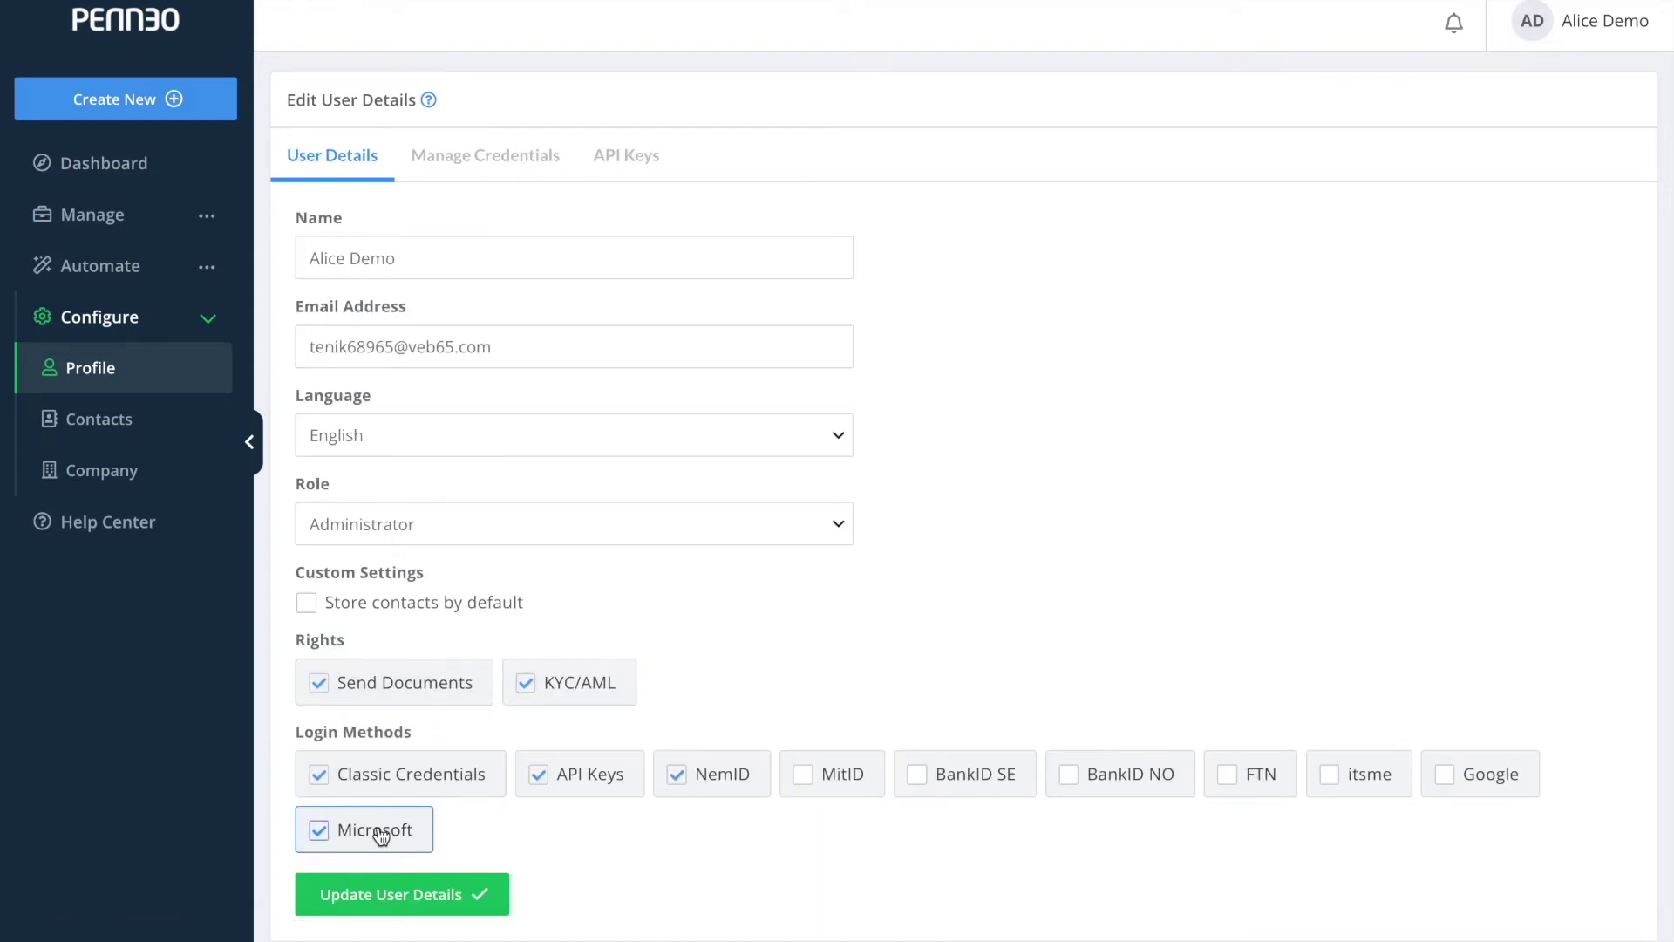
click(381, 835)
click(381, 836)
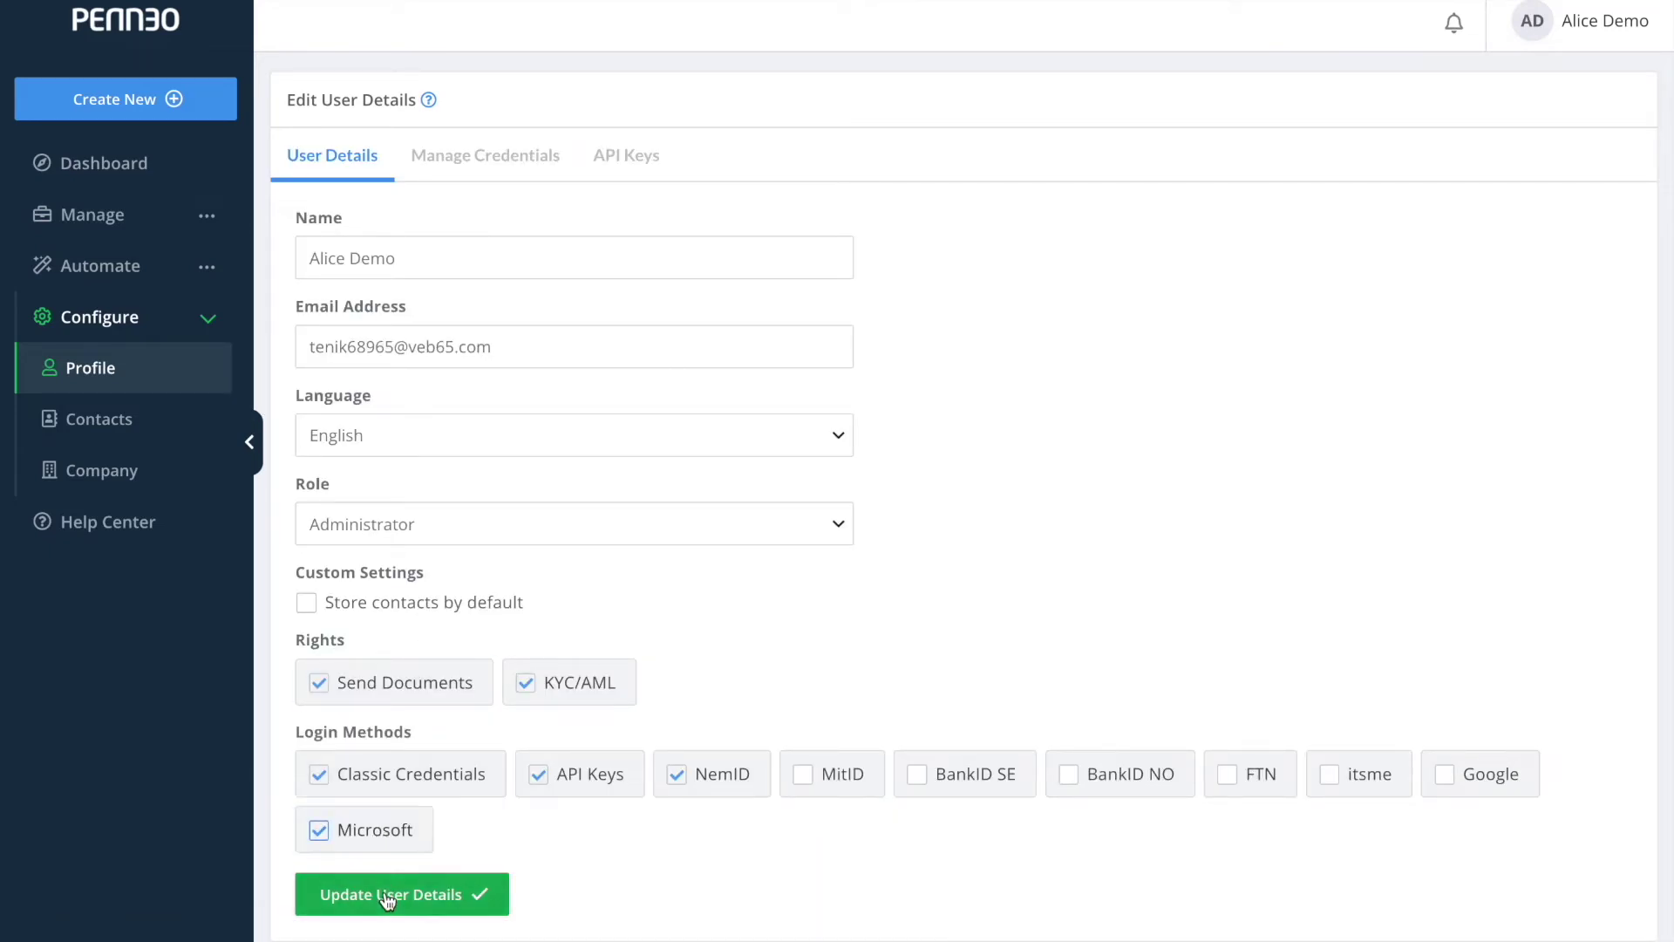
Link the signed-in Microsoft account as a new identity provider, then go to company settings.
click(489, 170)
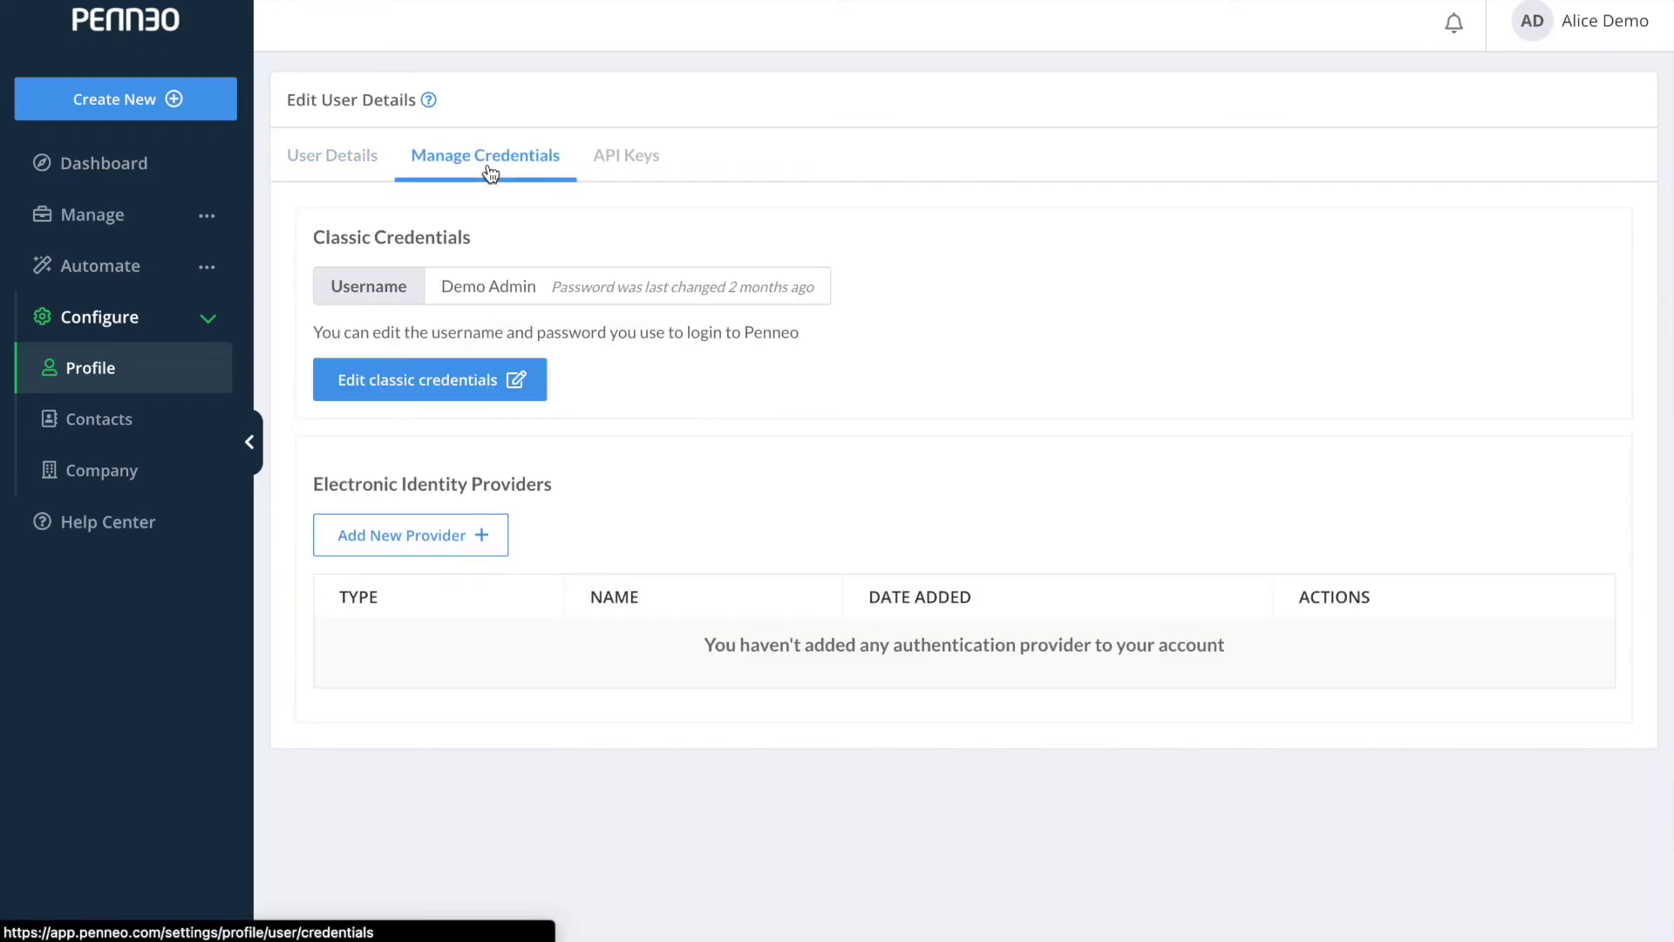
click(421, 535)
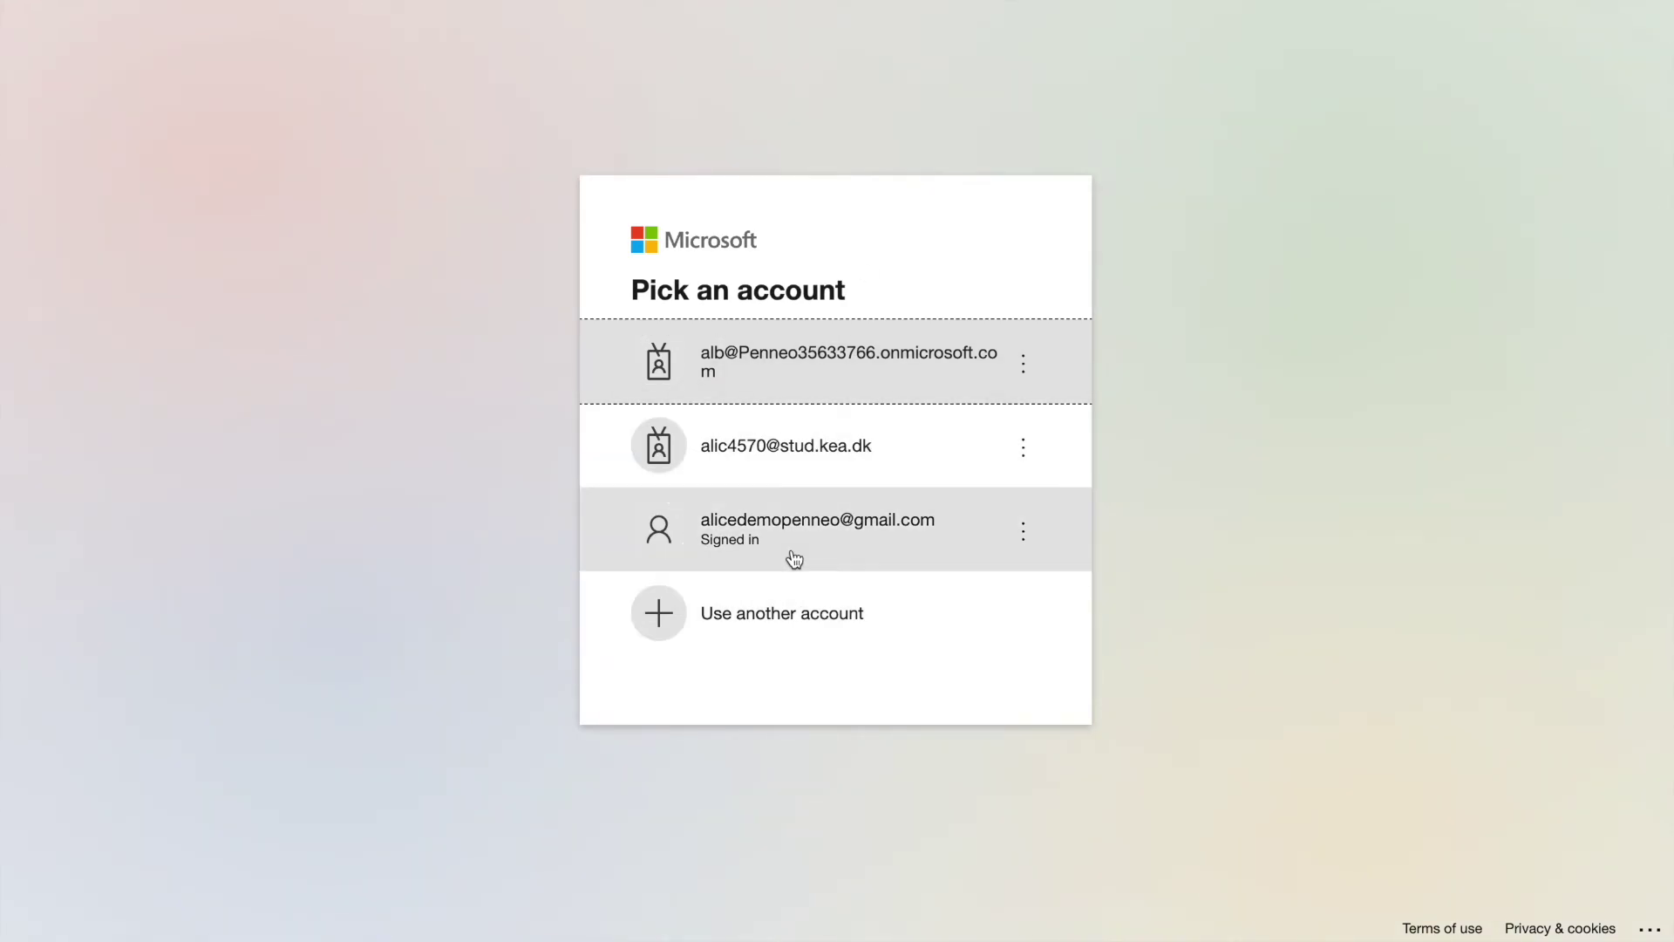
click(791, 549)
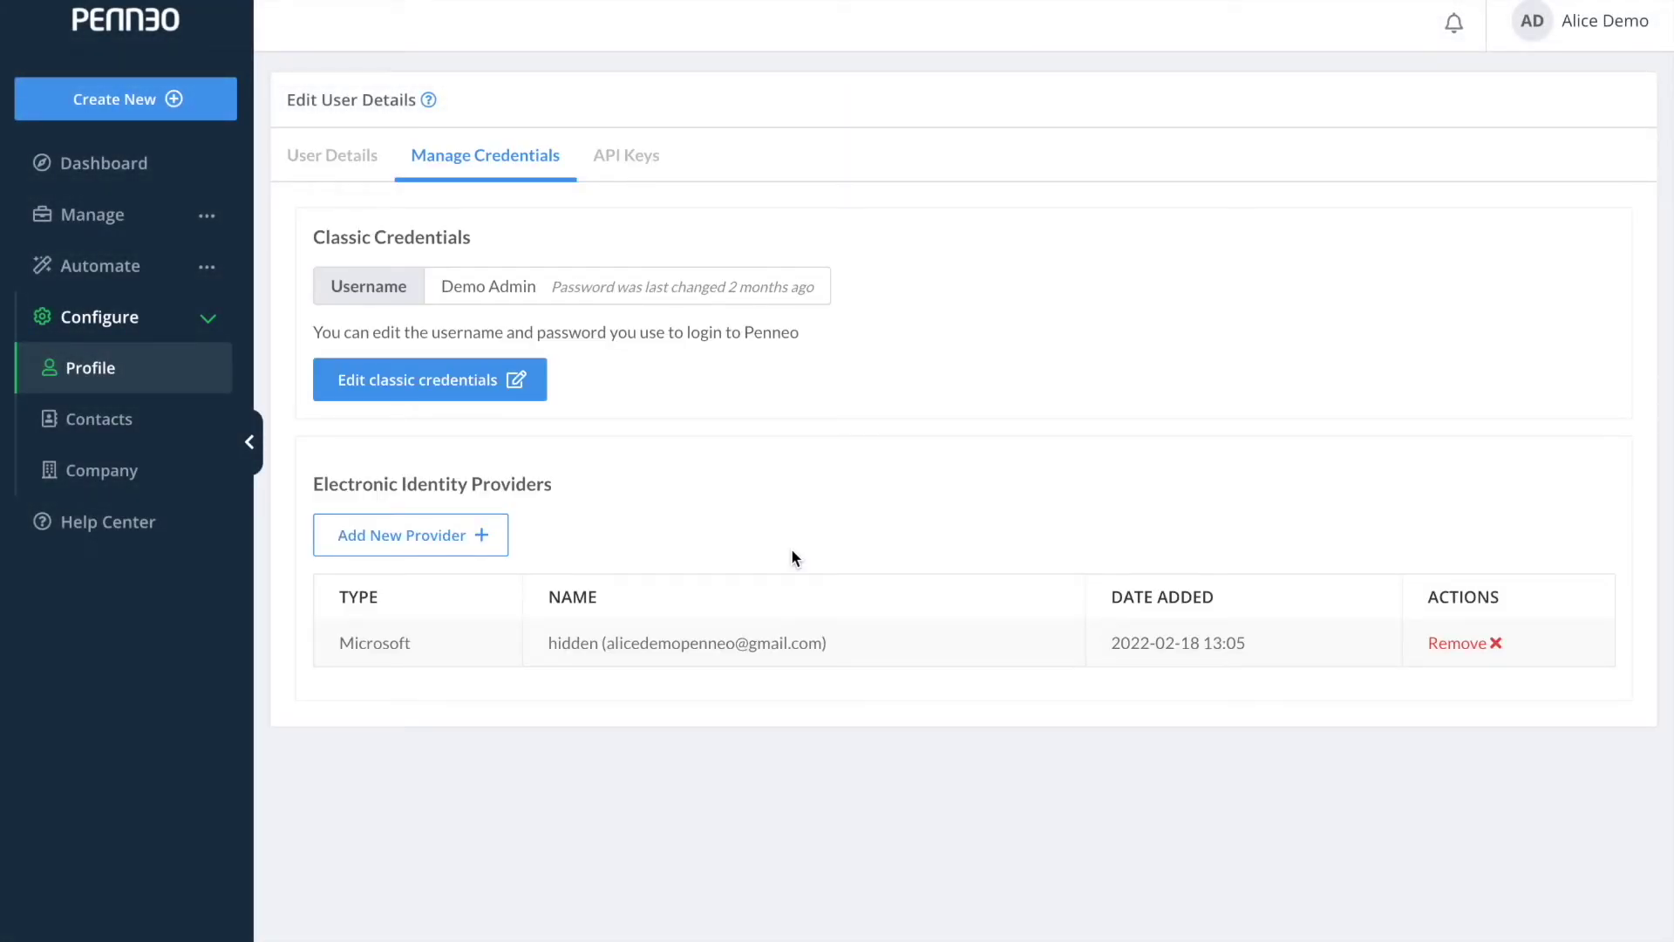
click(186, 469)
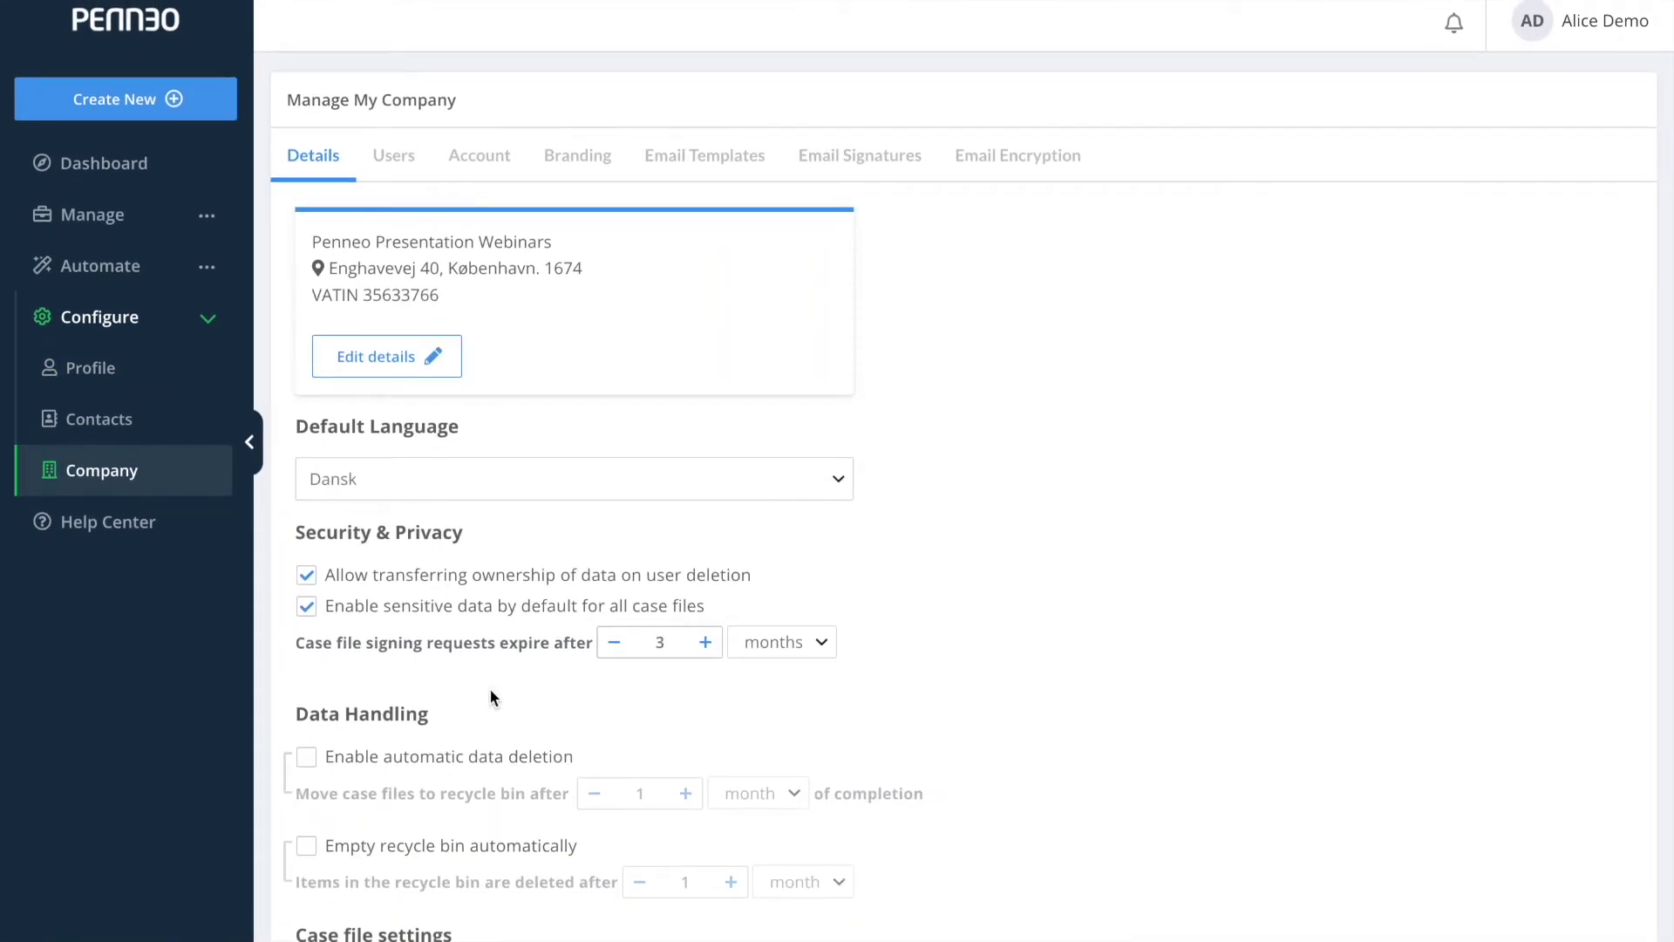
Edit the second company user to allow API Keys login and save their details.
scroll(572, 661, down, 1)
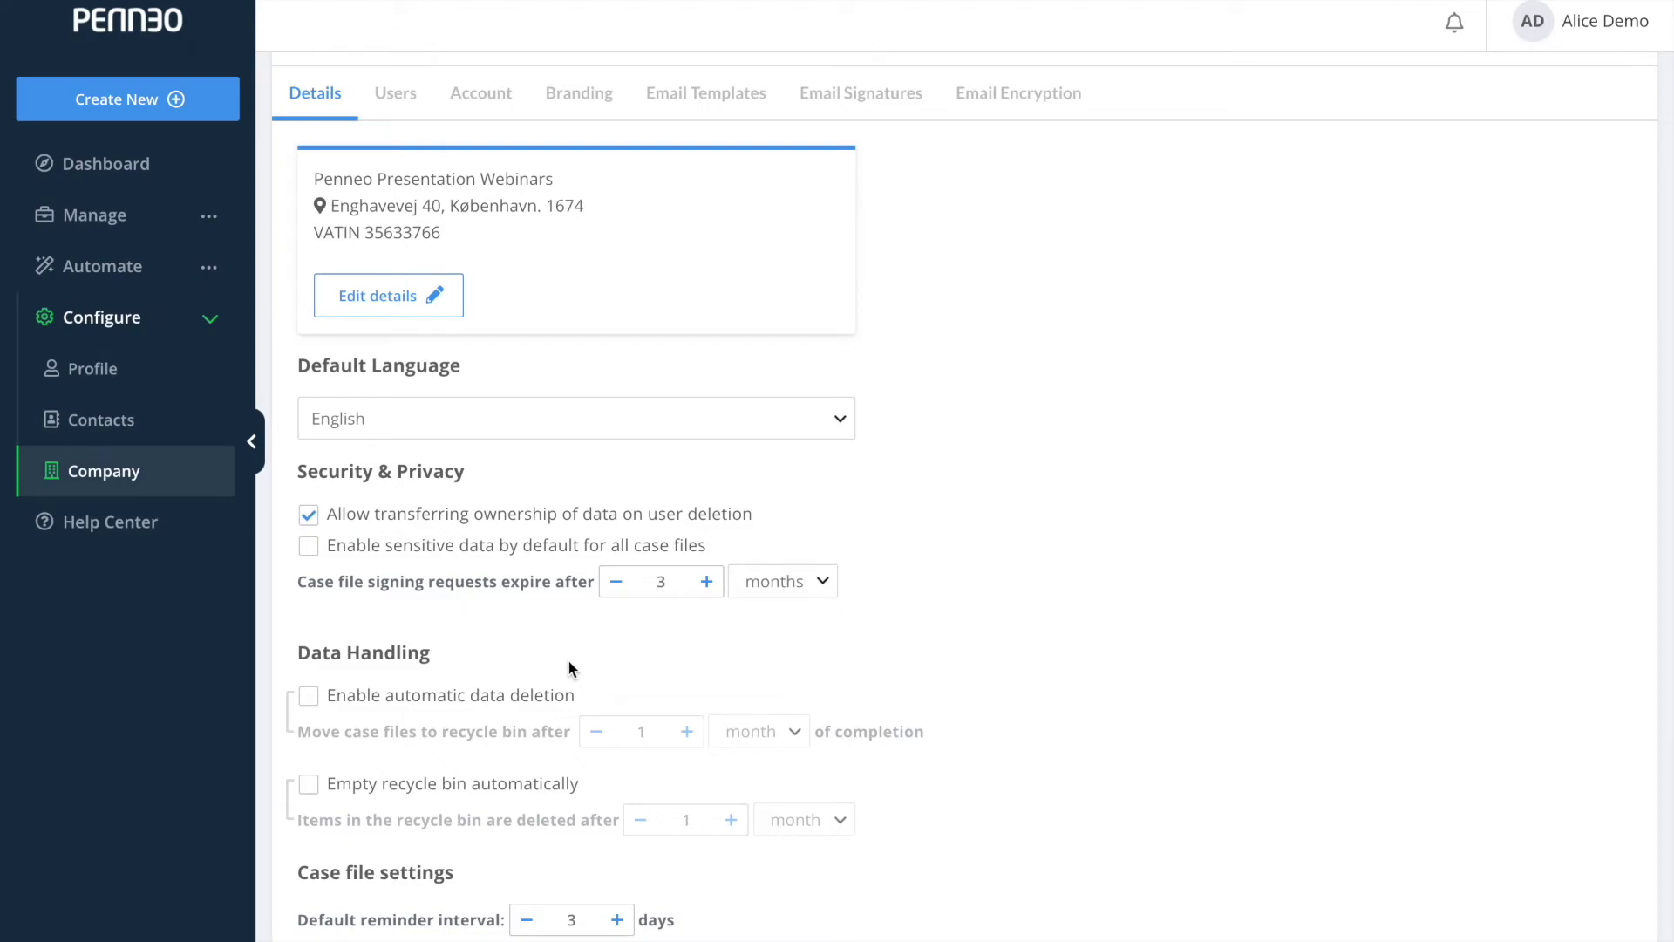
click(406, 114)
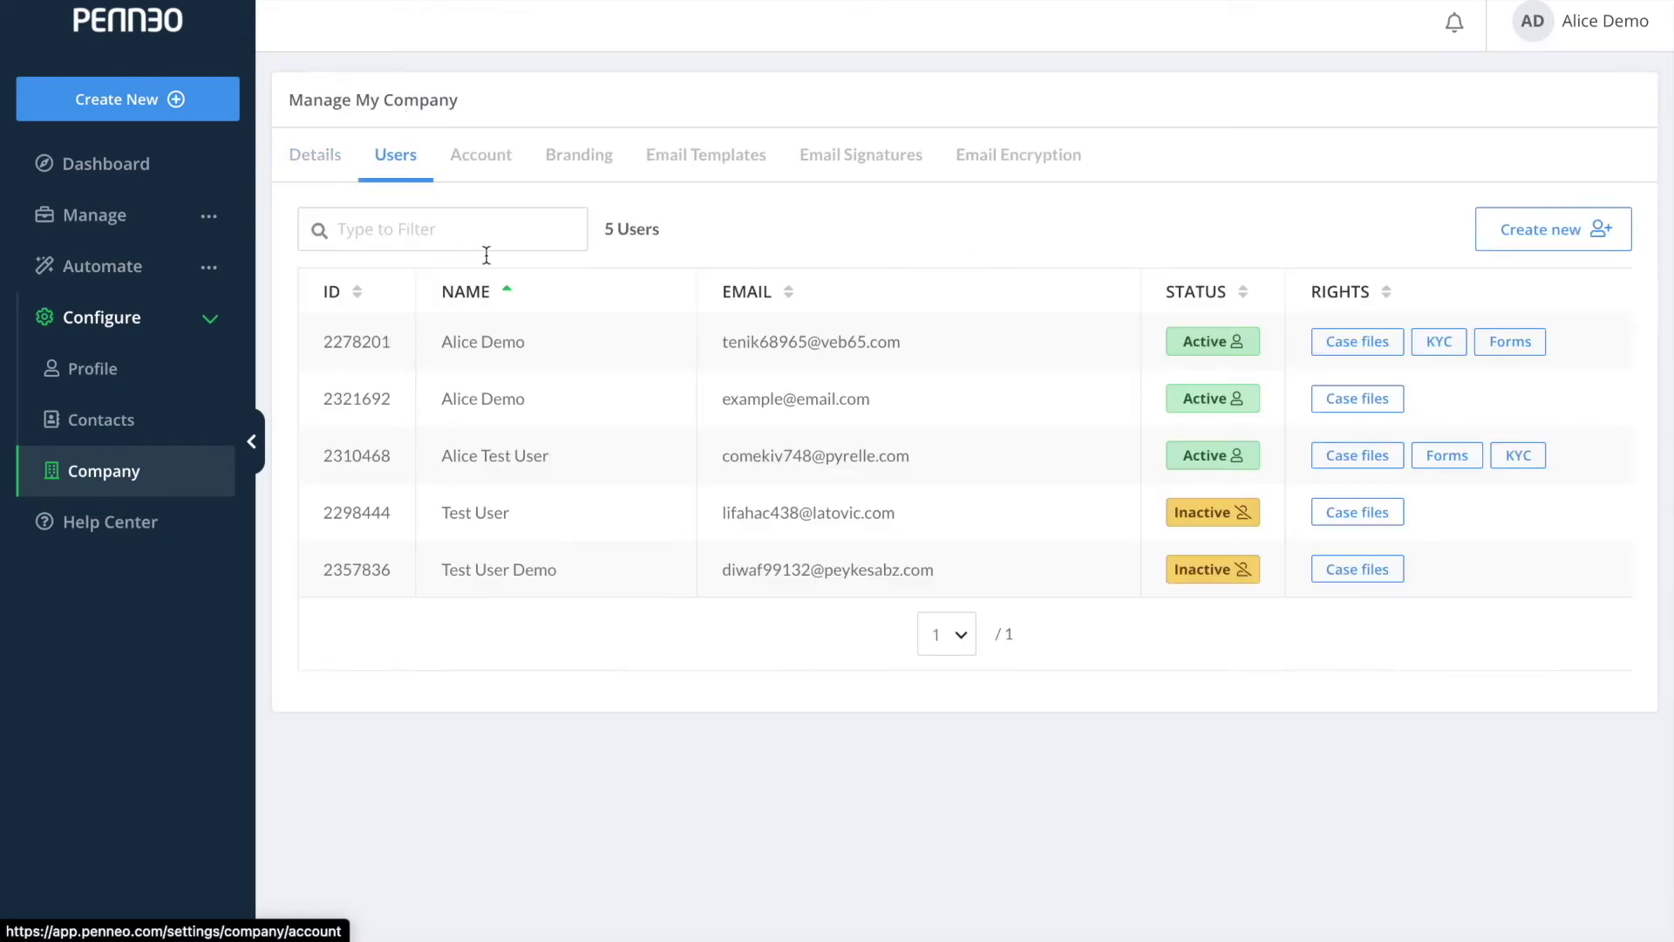
mouse_move(1479, 420)
click(1597, 402)
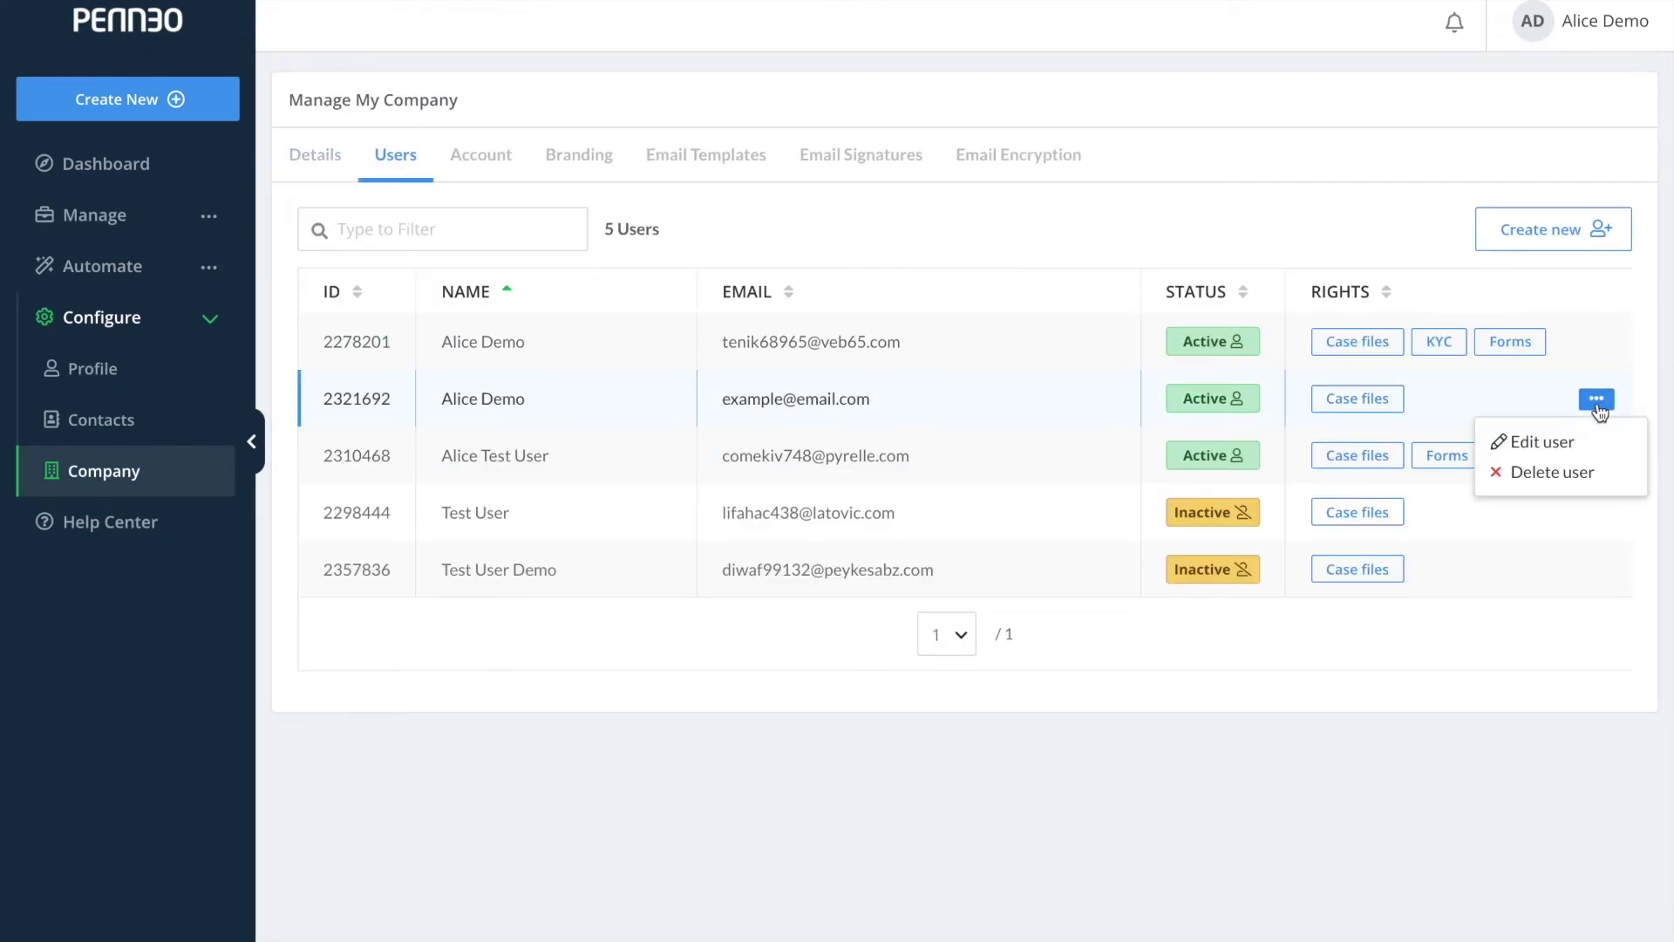
click(1566, 438)
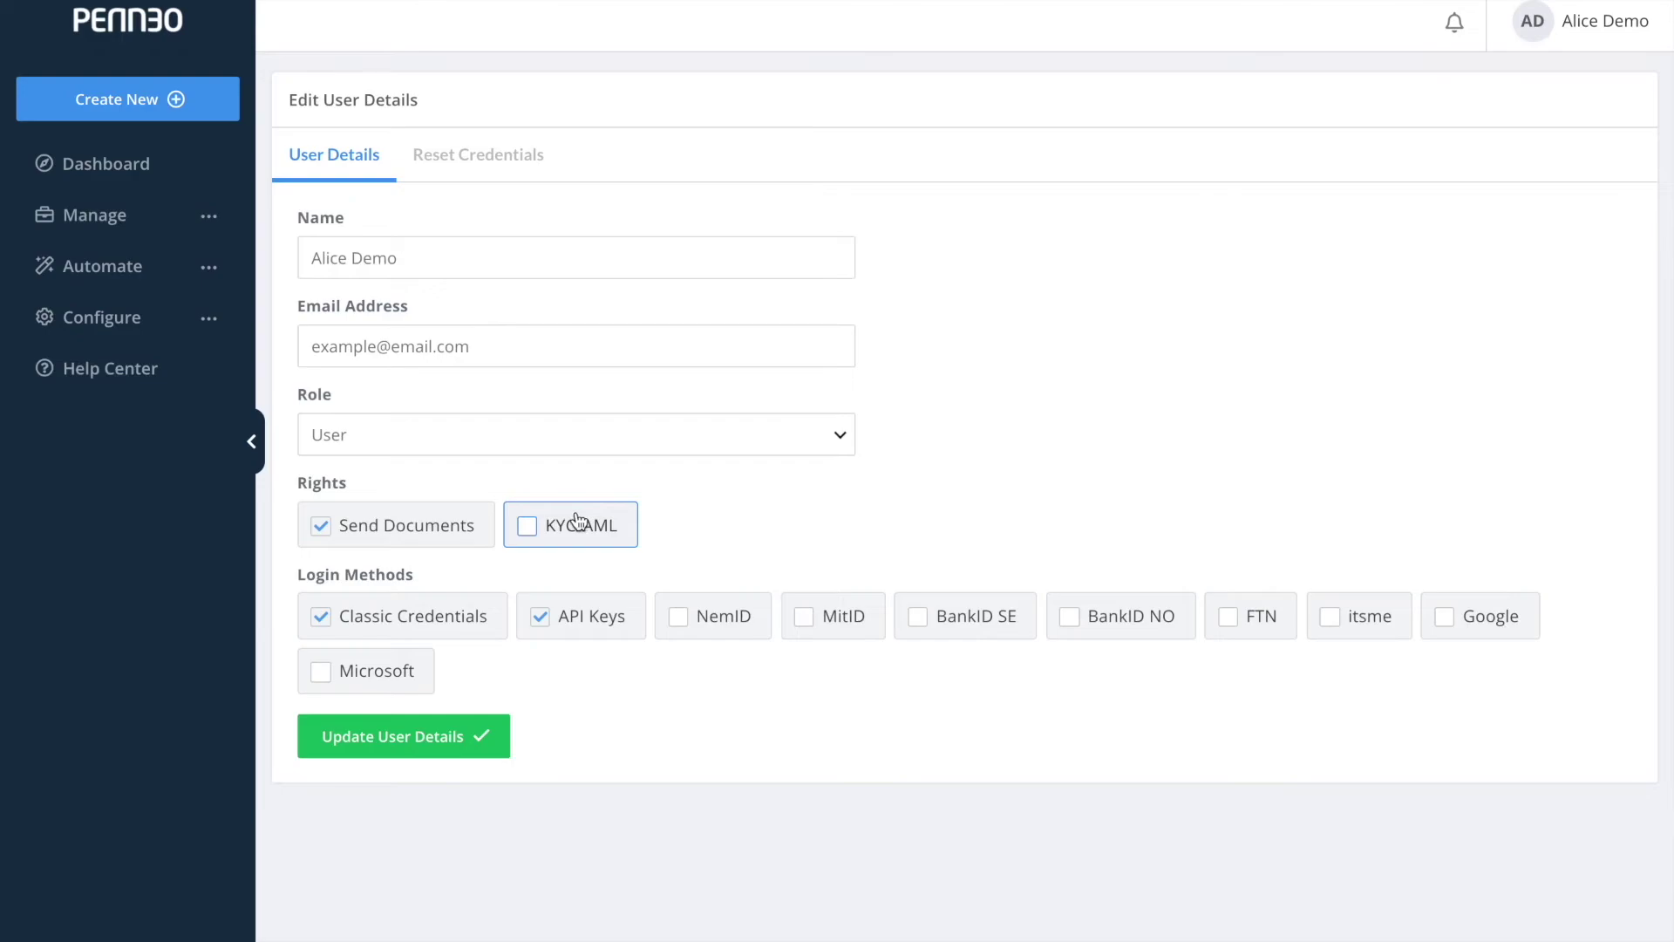
click(572, 620)
click(474, 739)
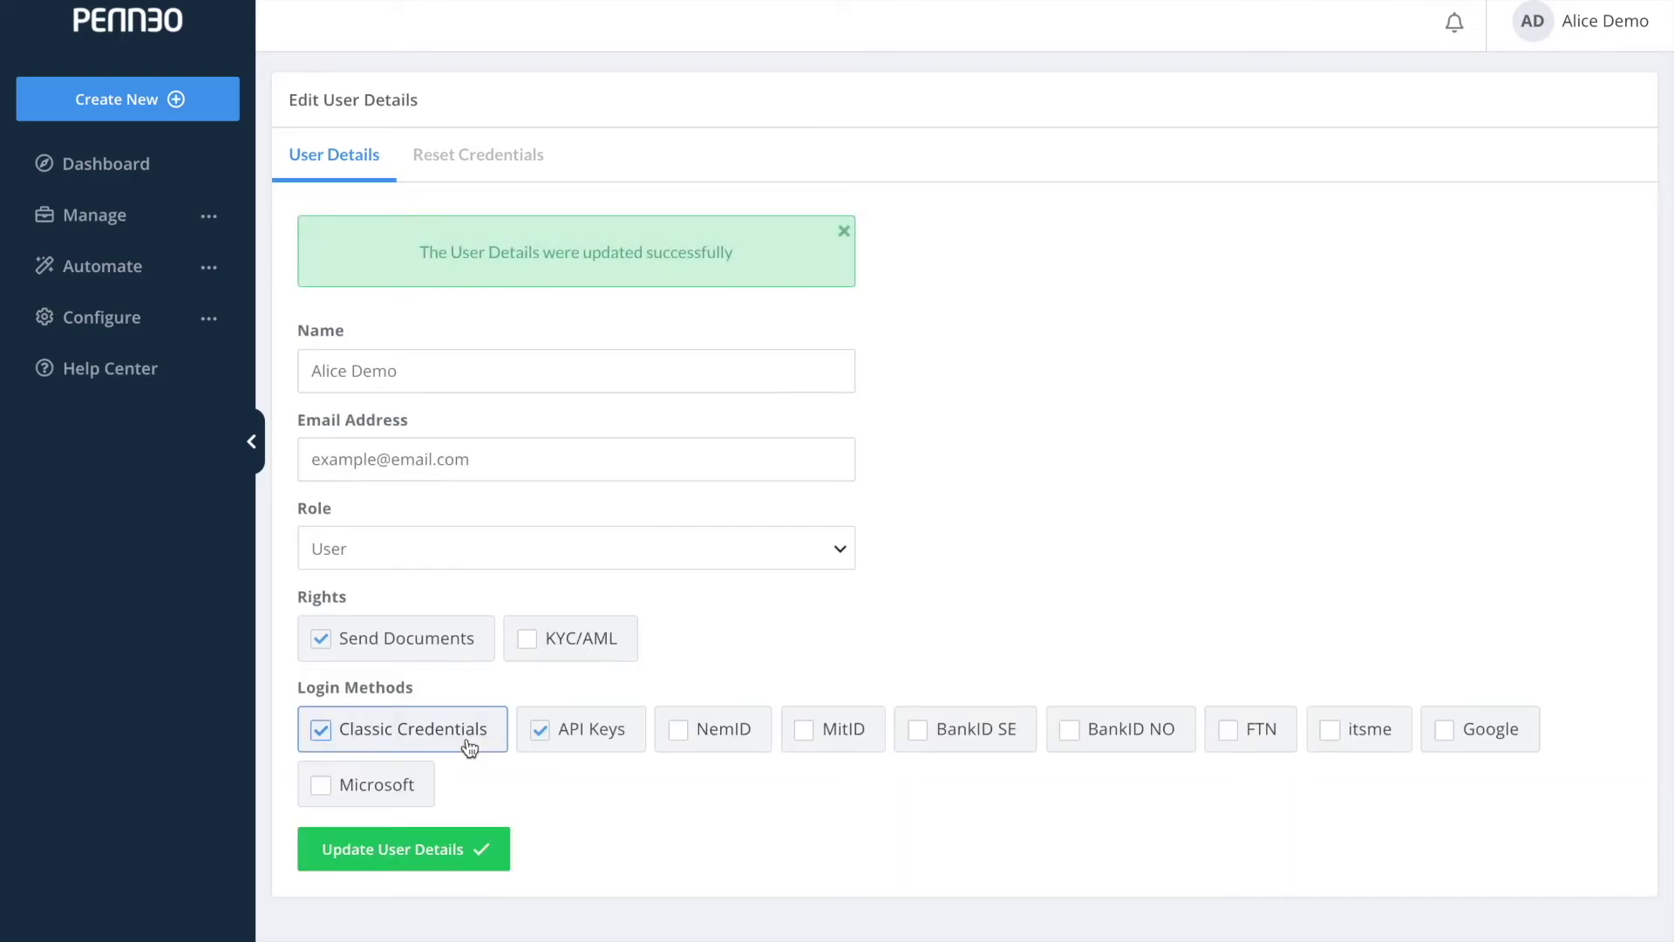
click(222, 333)
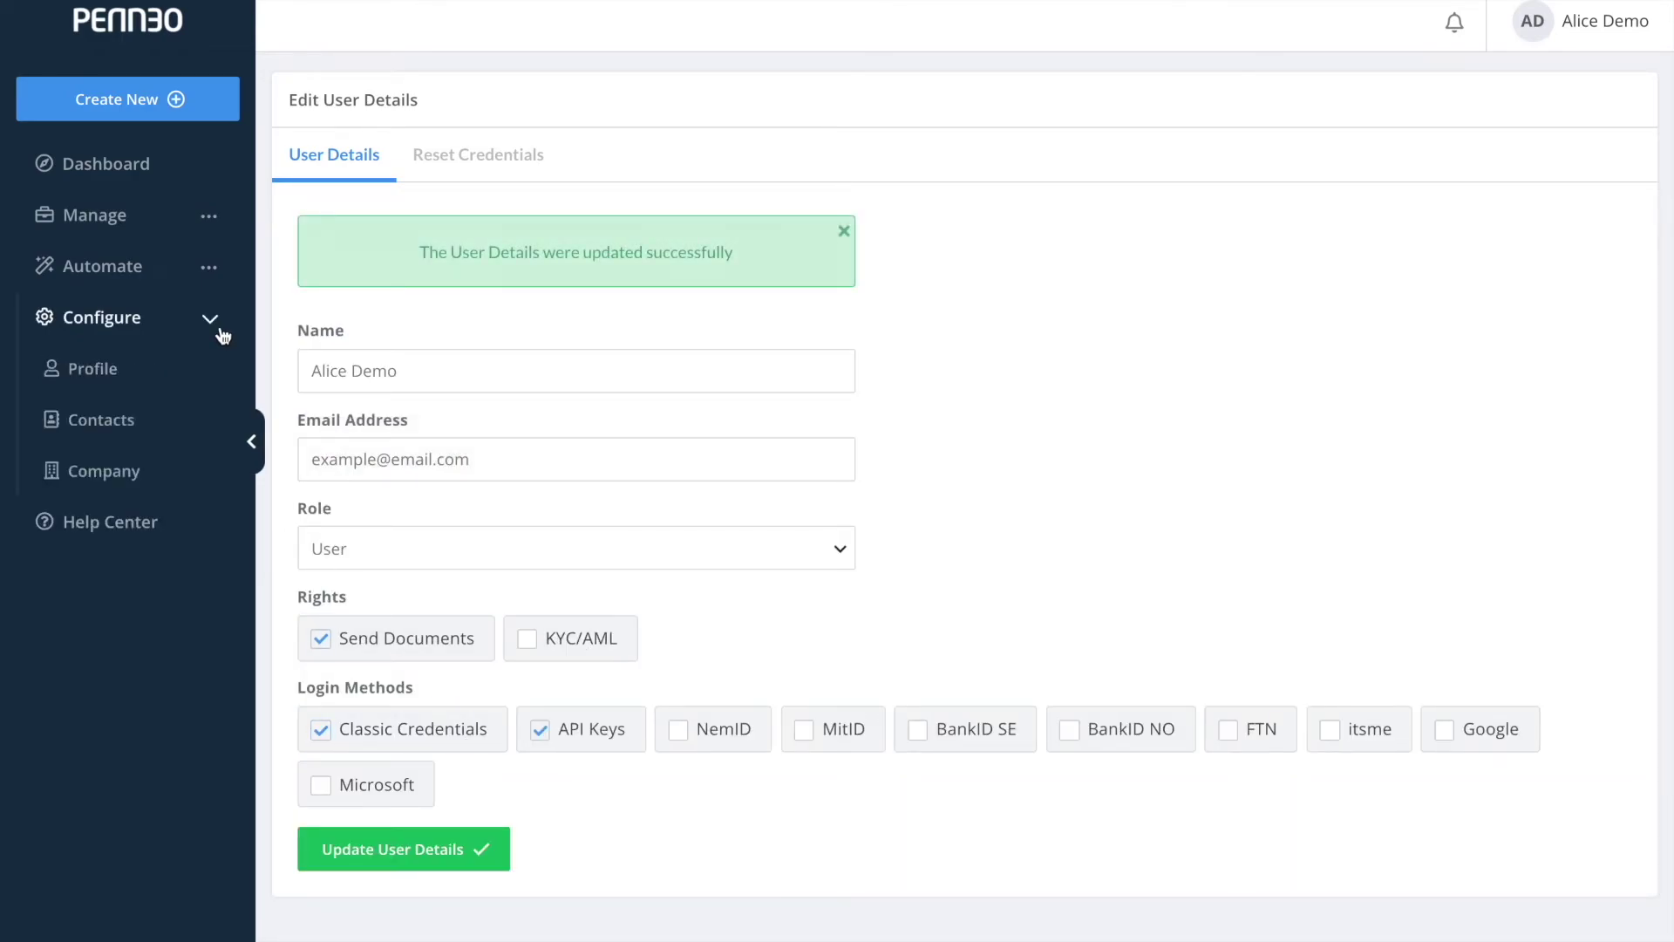
Show and select your profile's API client key and secret, then begin a new case file title.
click(170, 372)
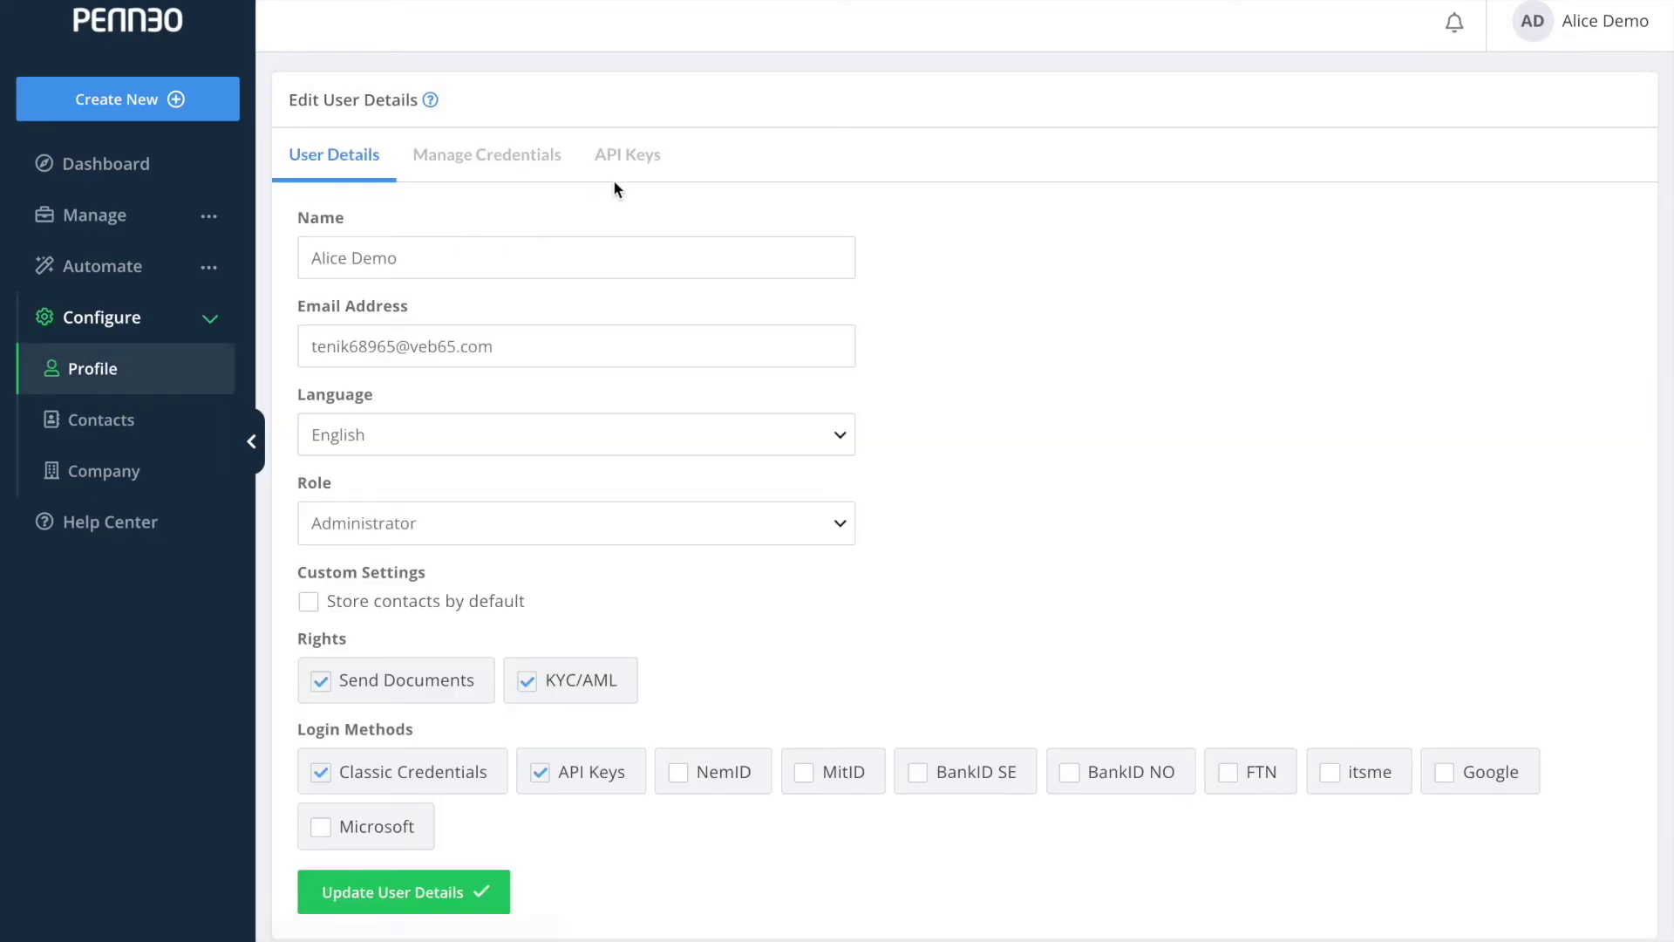
click(623, 180)
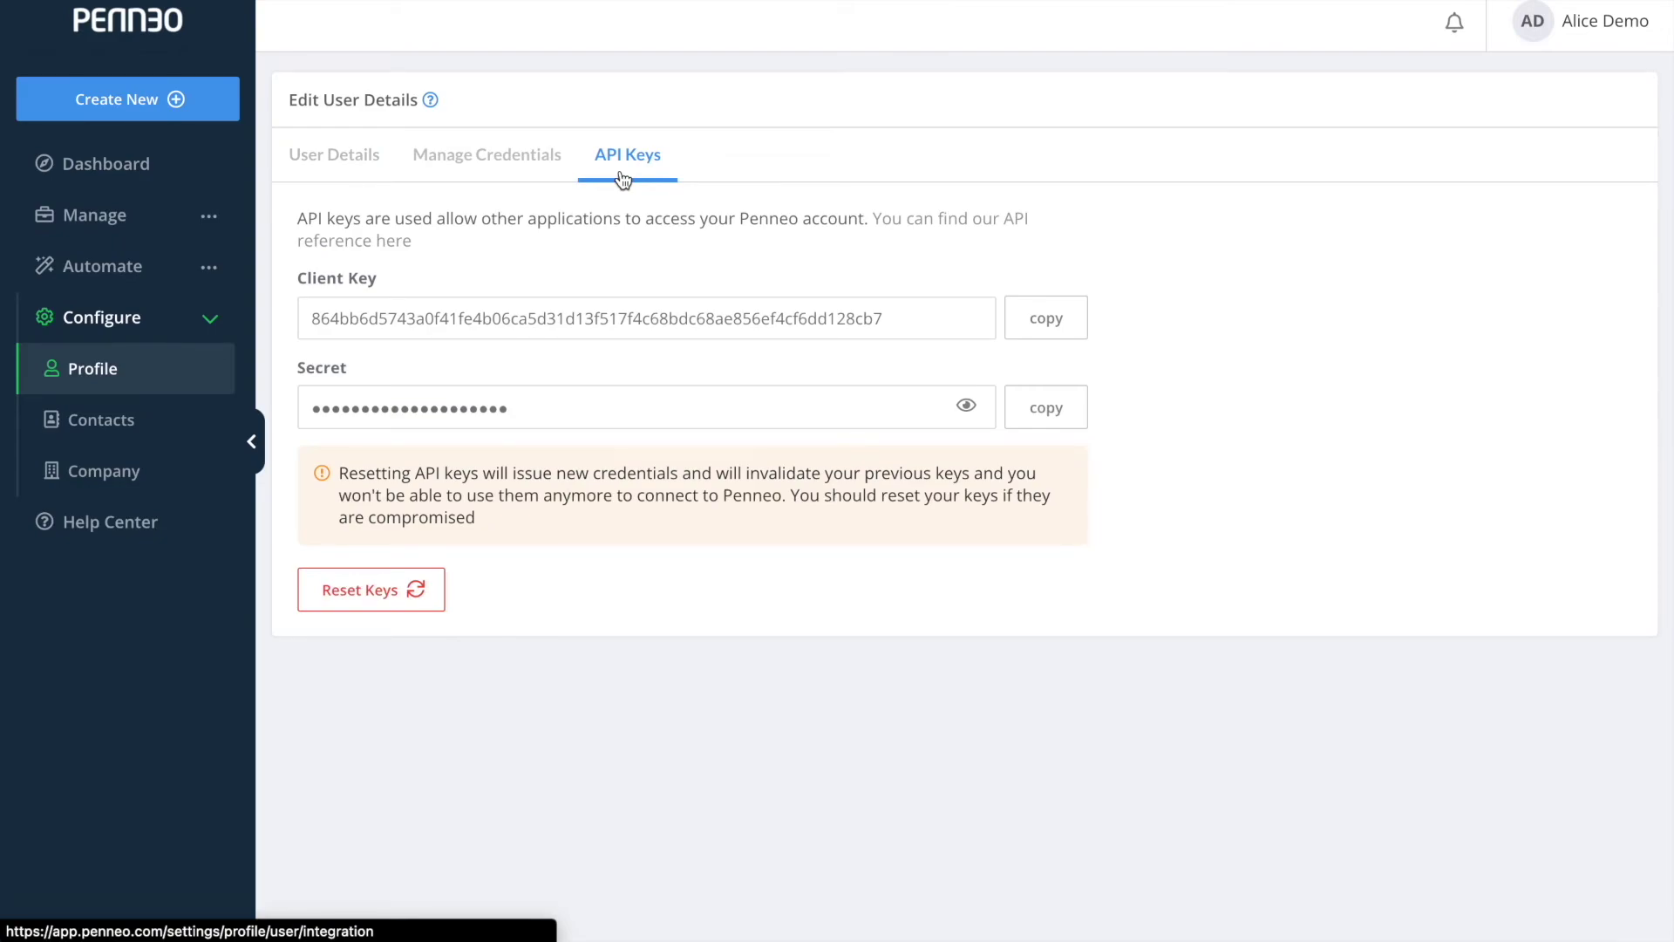
click(896, 317)
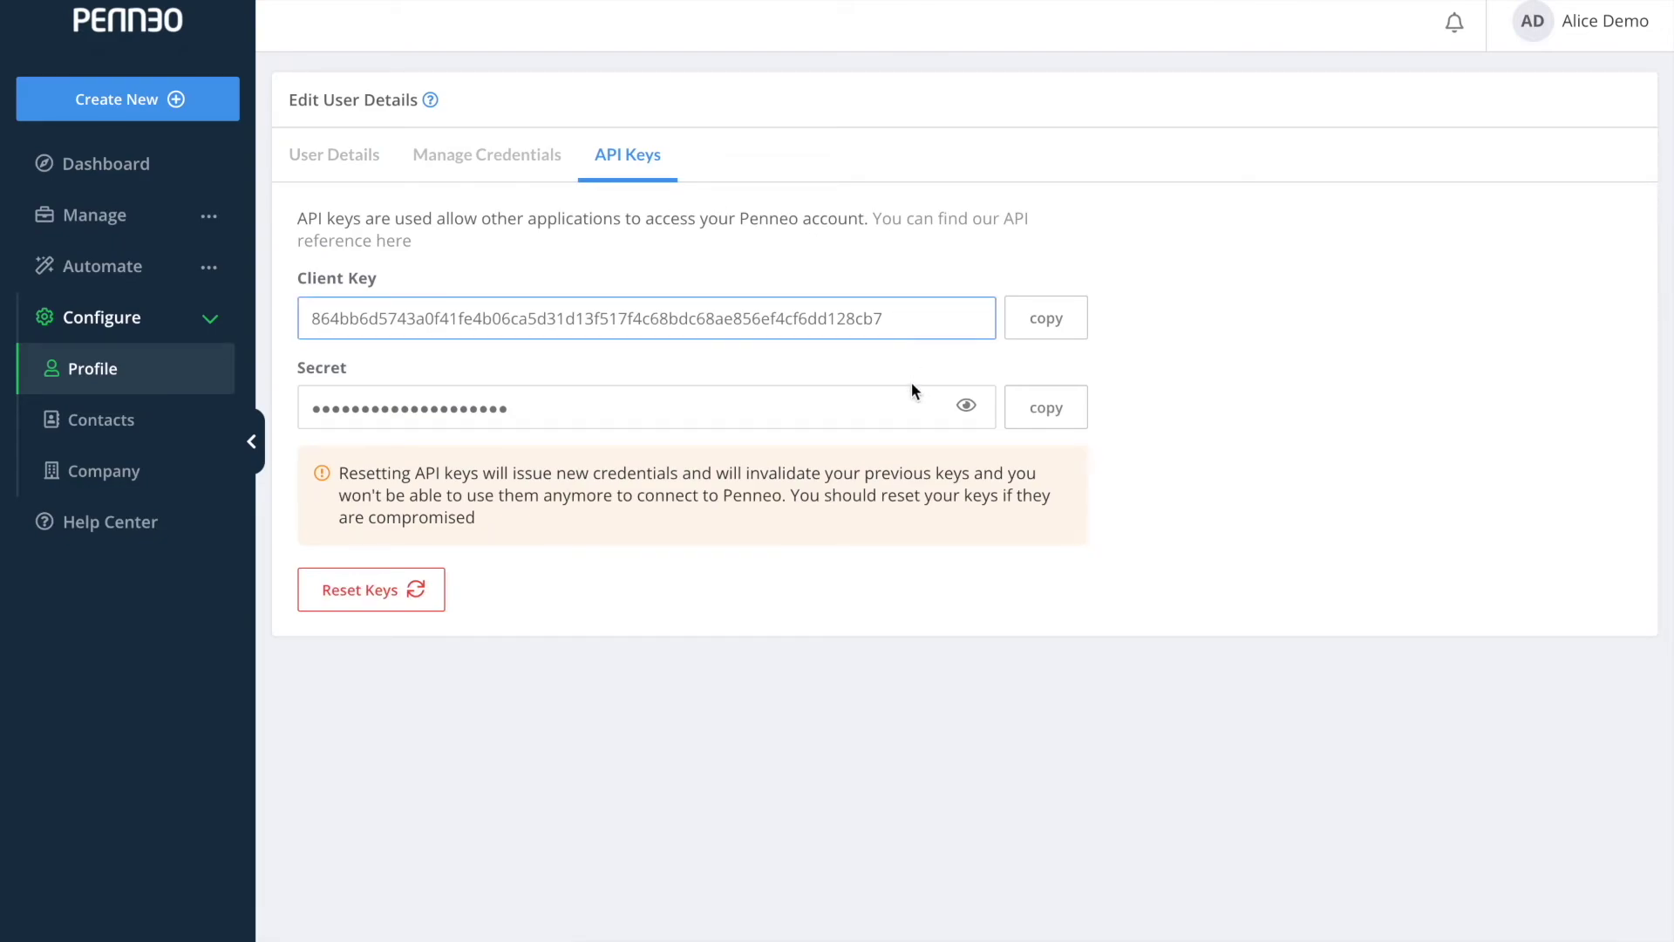
click(913, 401)
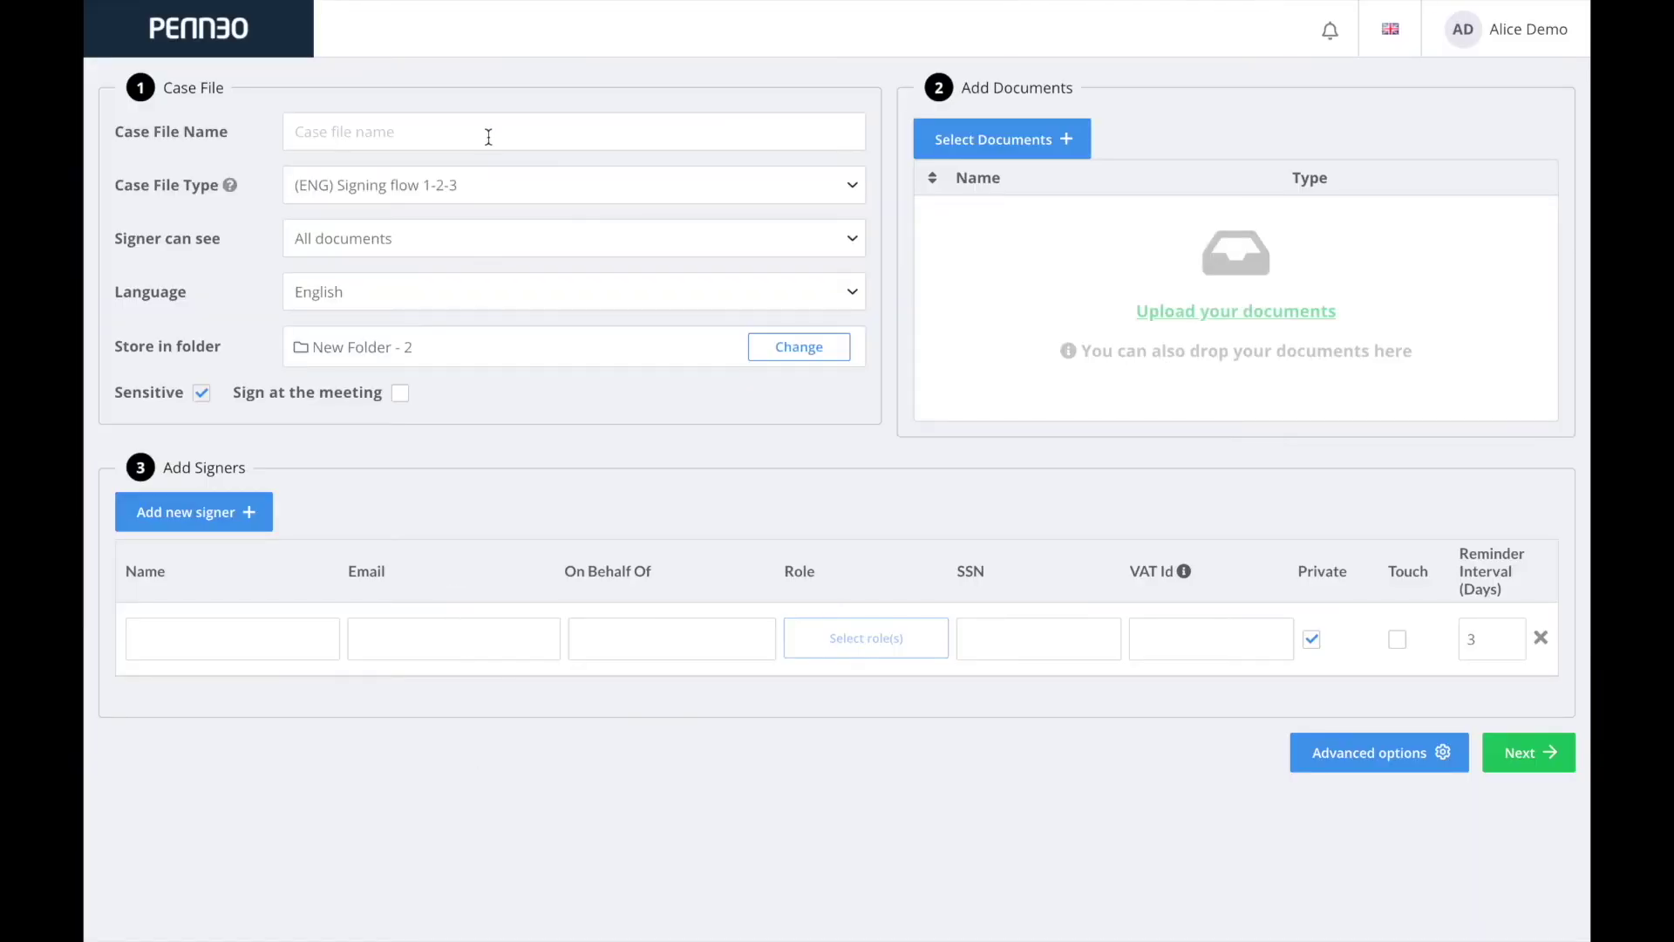
click(488, 135)
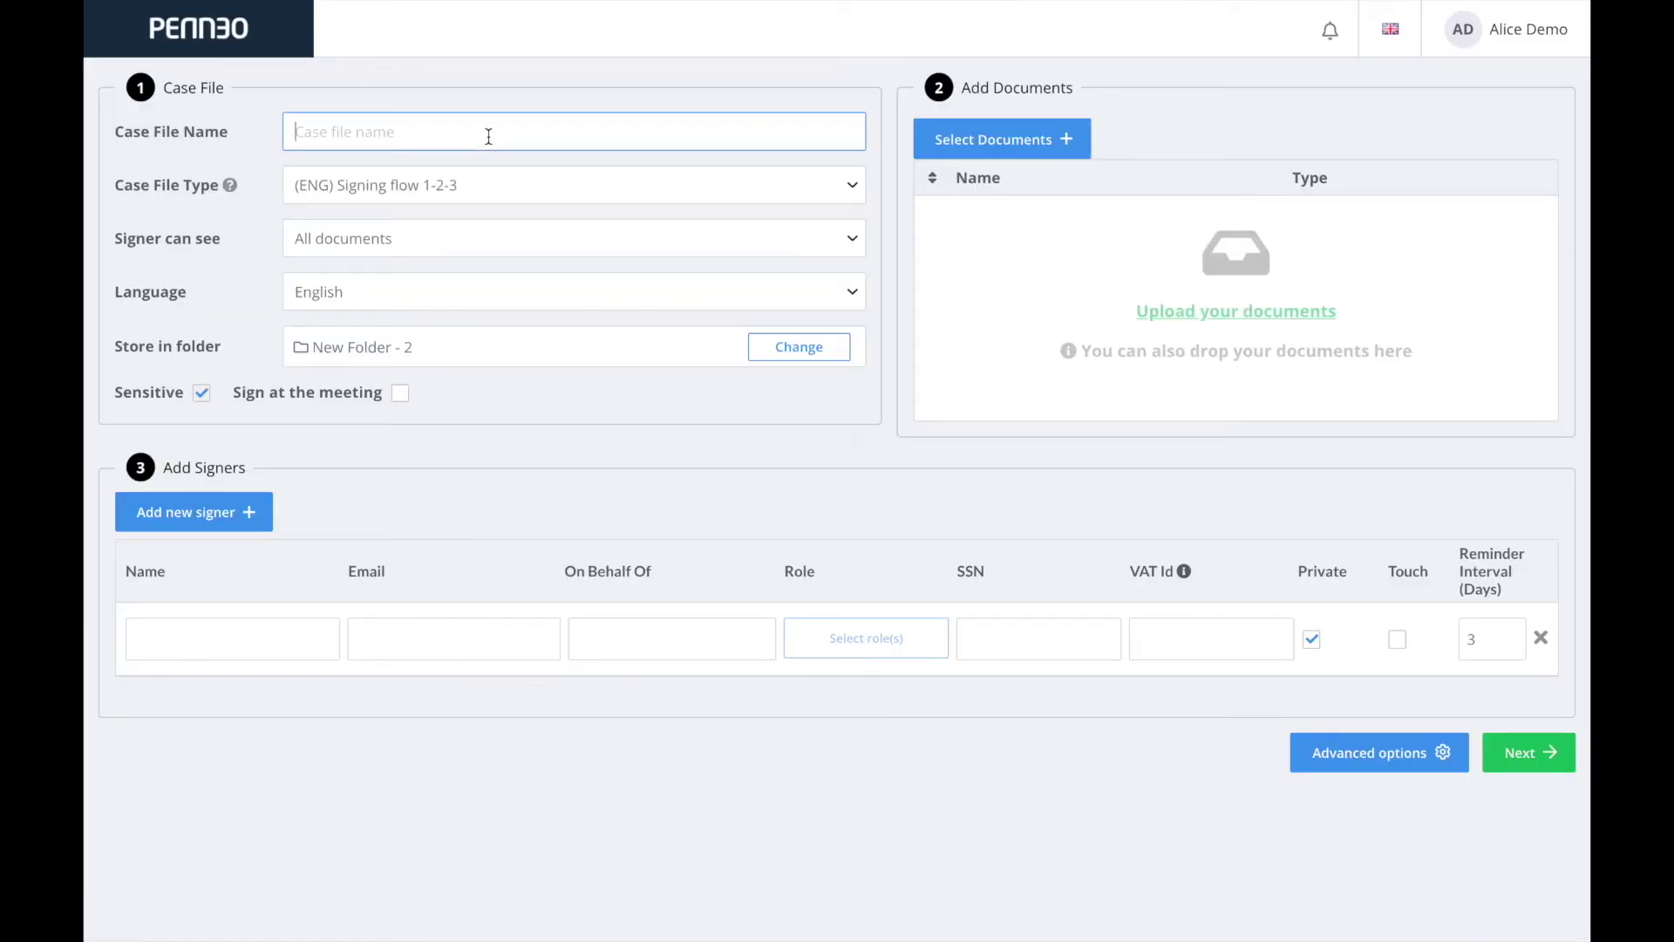
Name the case file 'Demo Casefile' with Signing flow 1-2-3, English, stored in Internal Documents.
text(Demo Casefile)
click(534, 175)
click(534, 176)
click(524, 234)
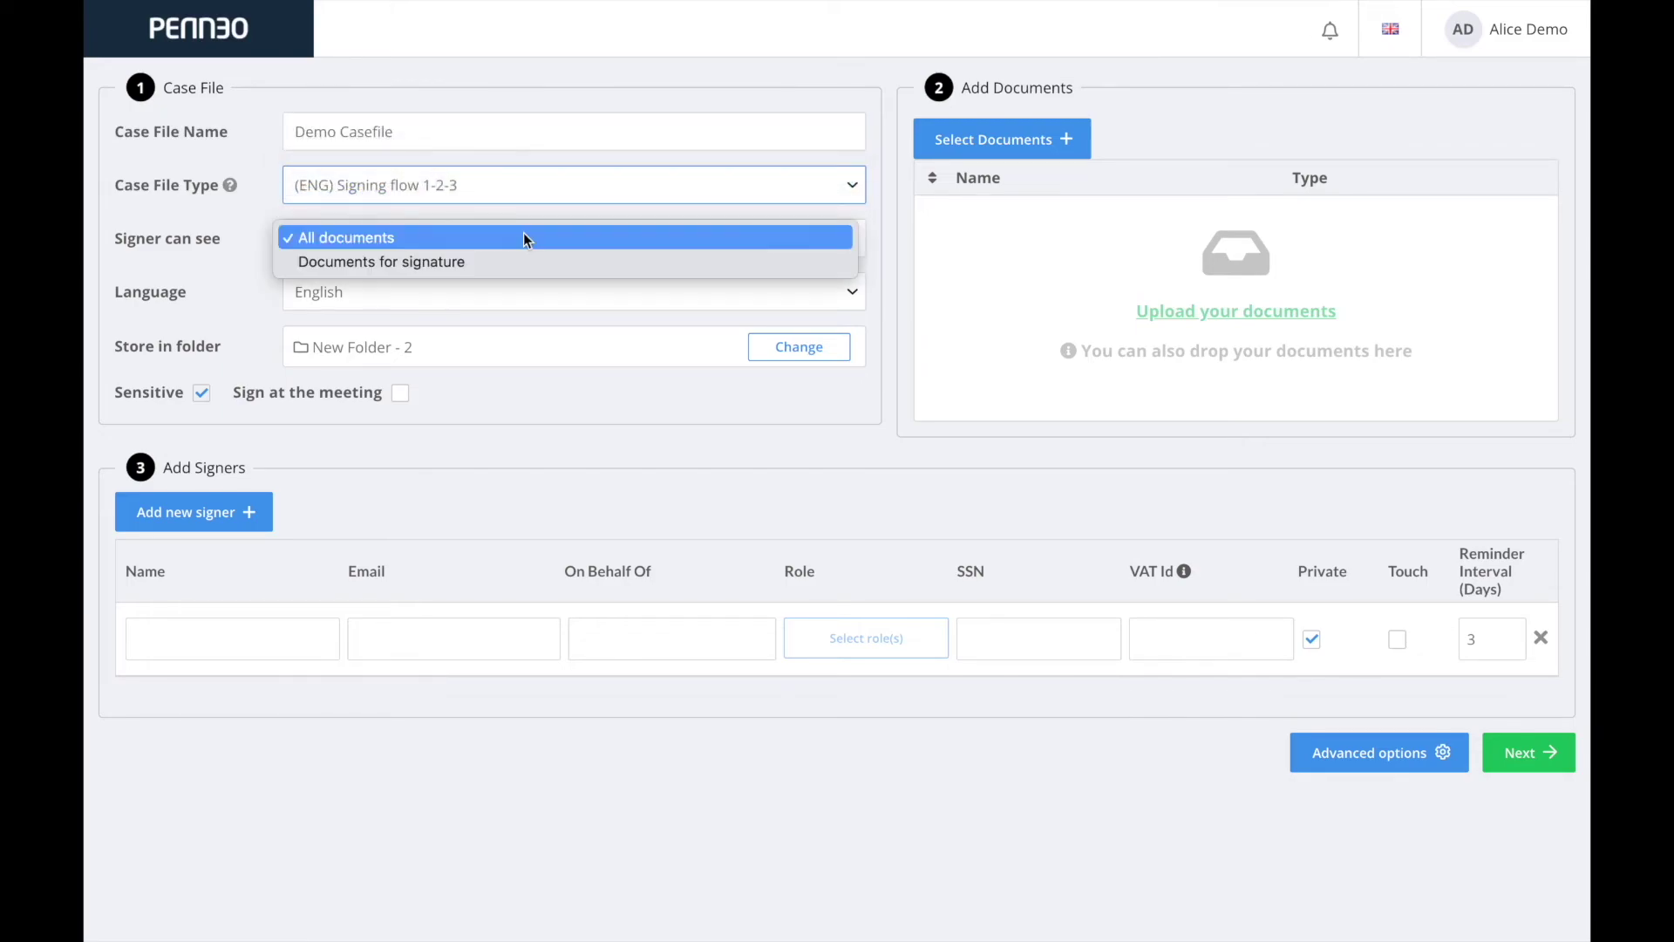
click(519, 248)
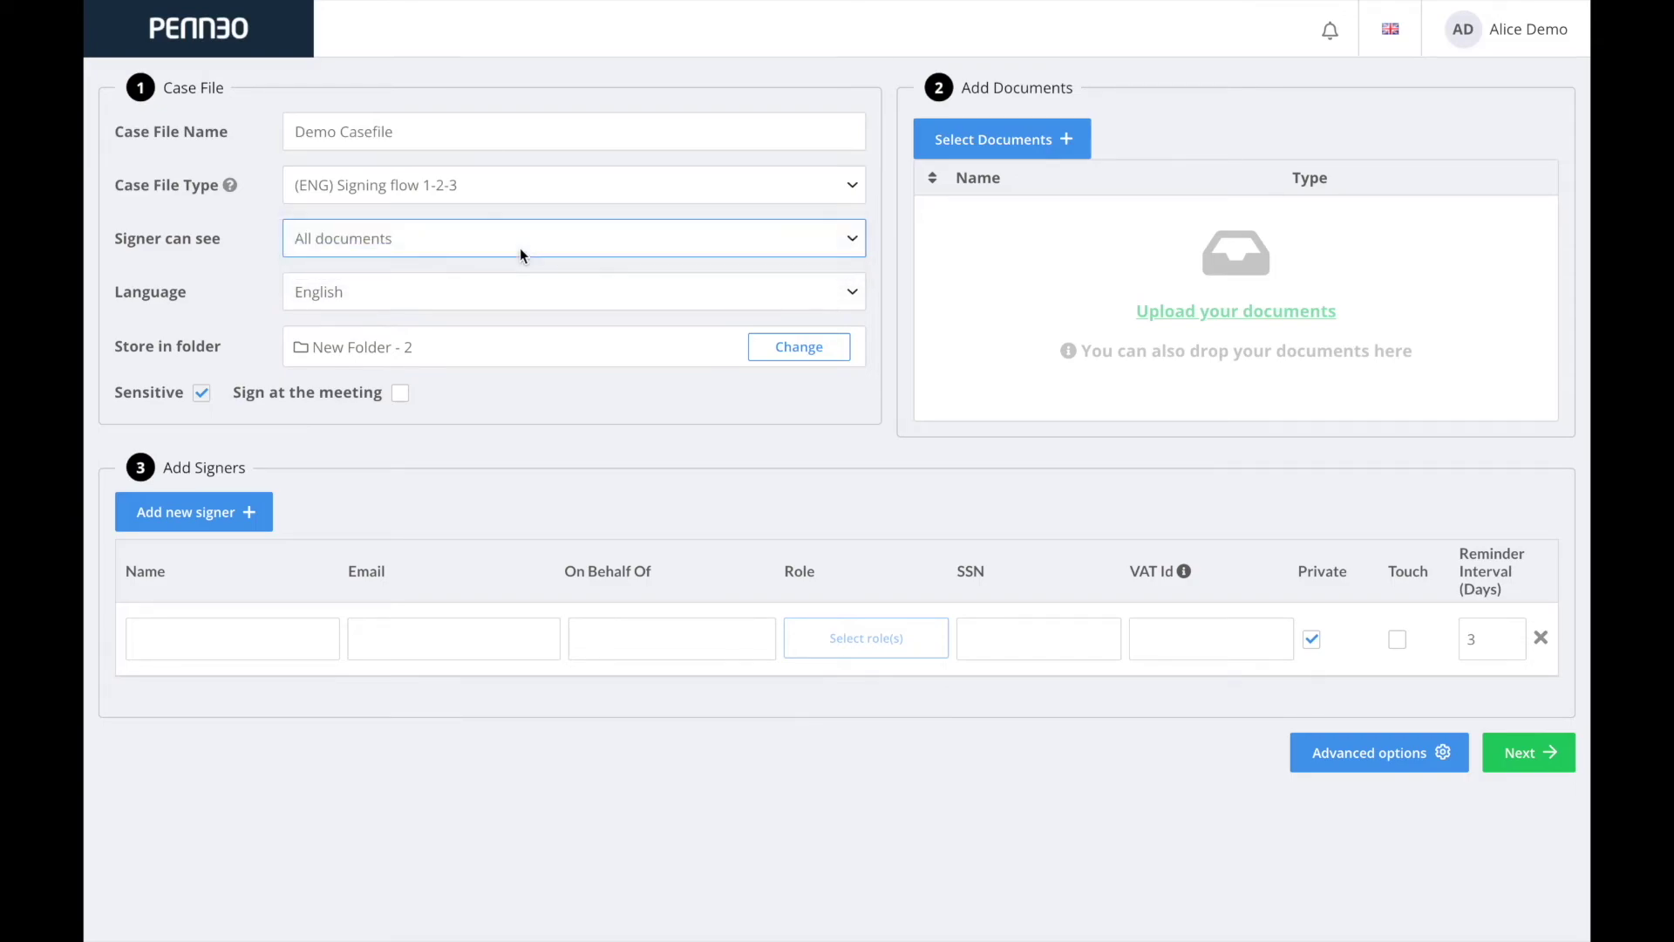
click(513, 299)
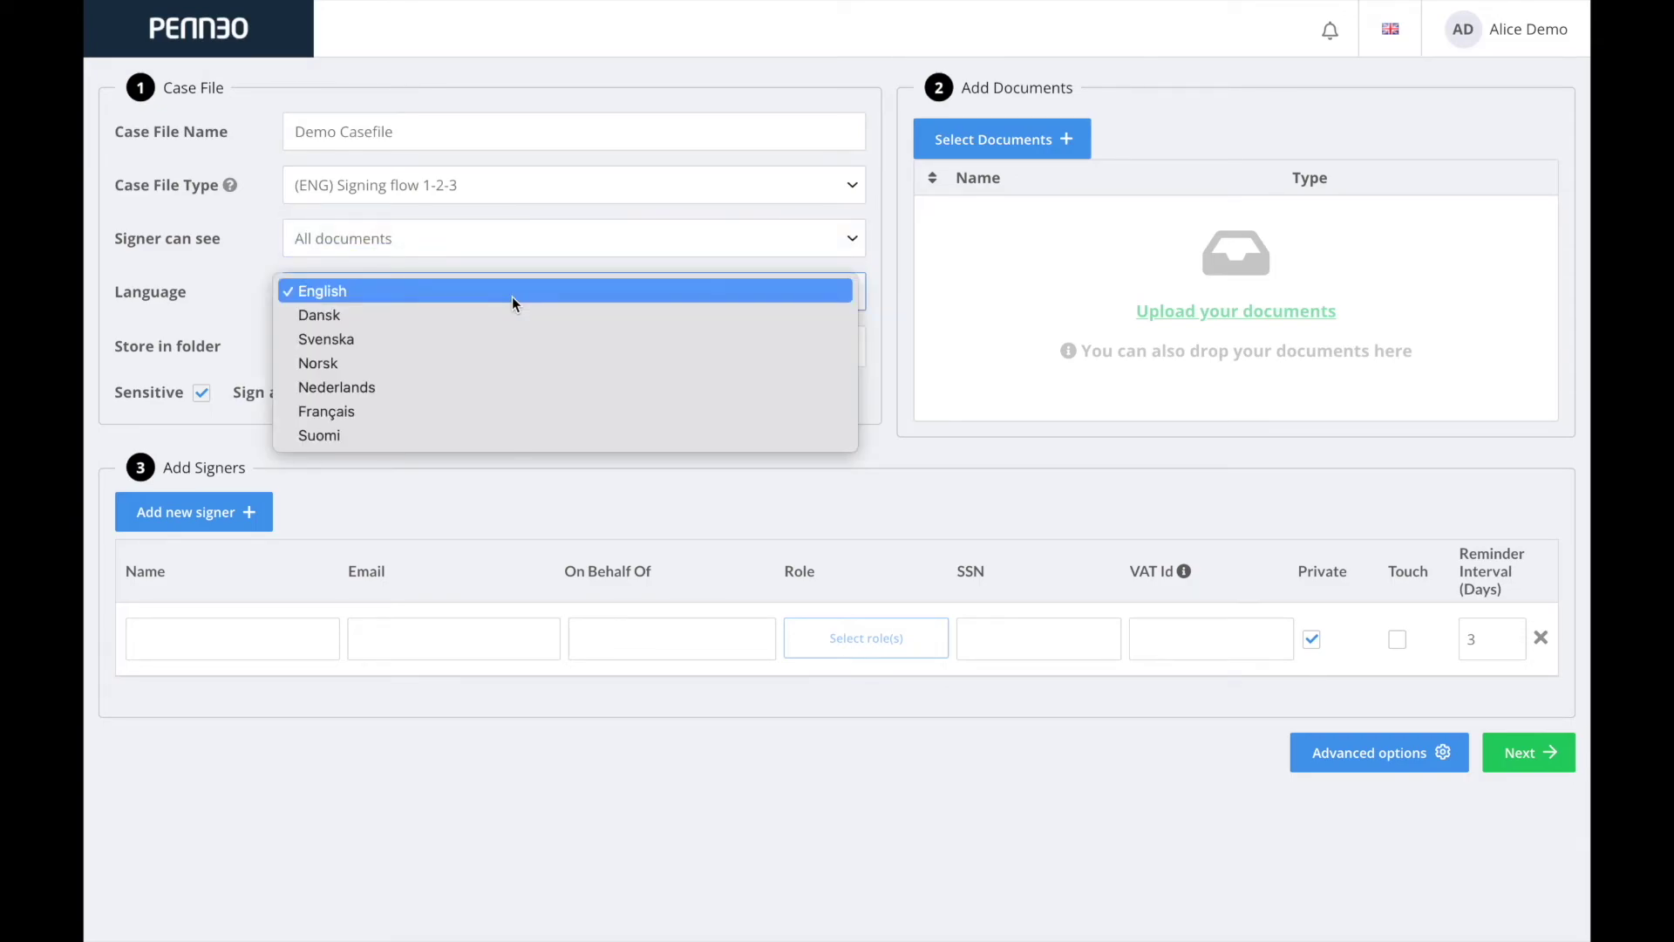
click(512, 297)
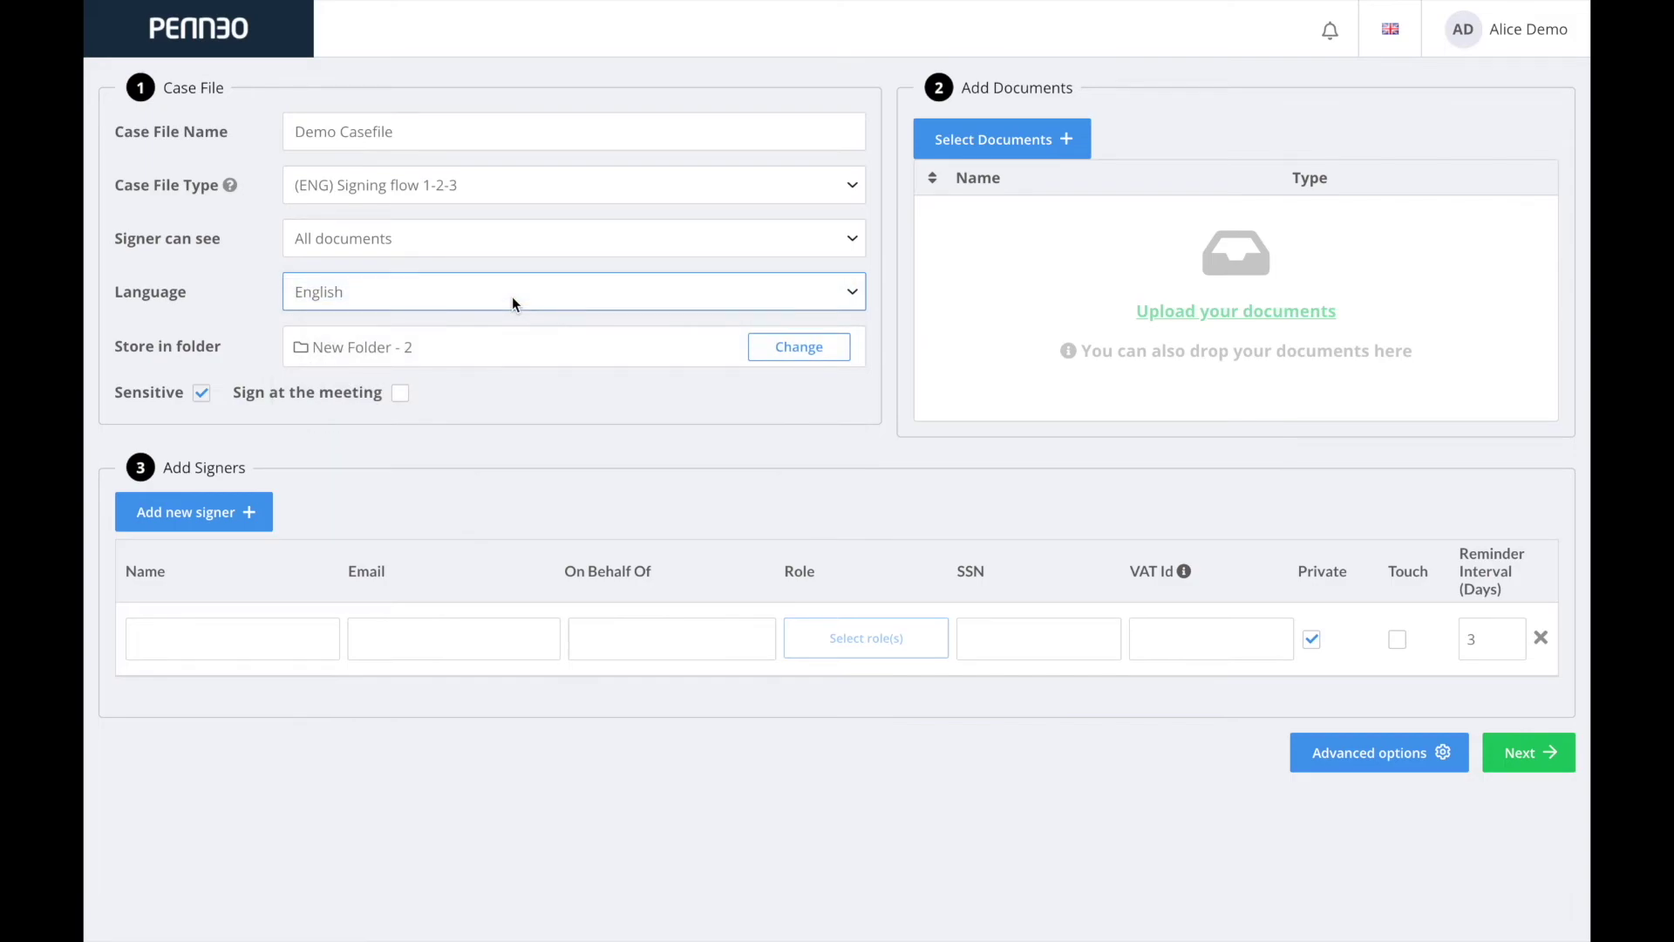
click(809, 351)
click(746, 315)
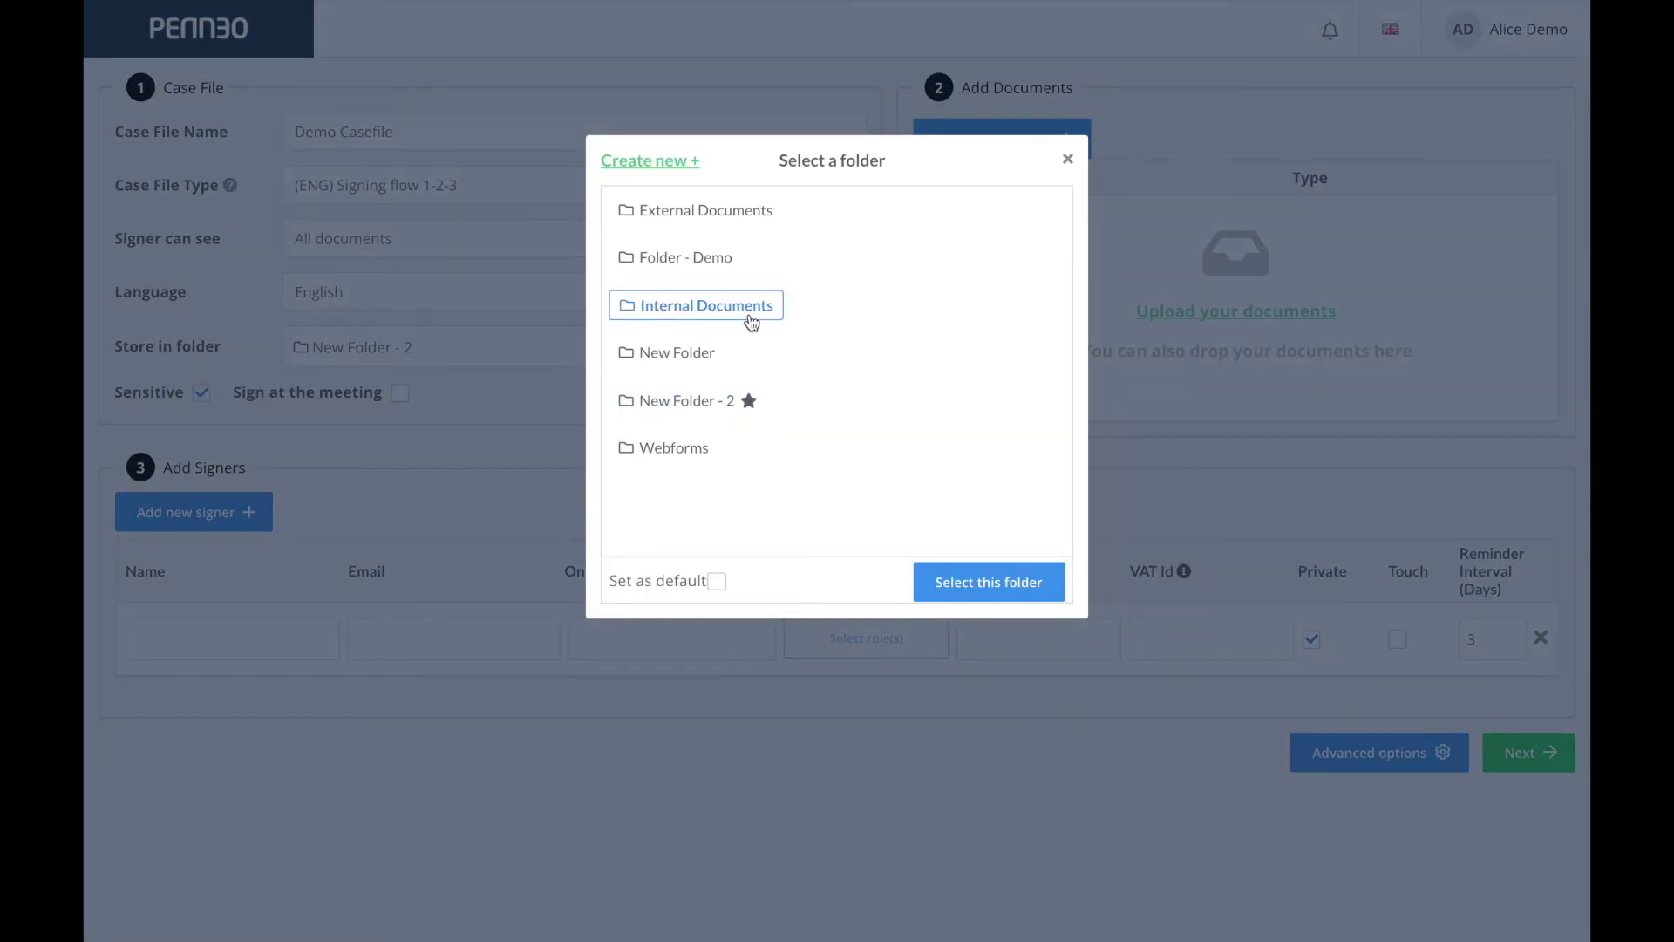
click(975, 581)
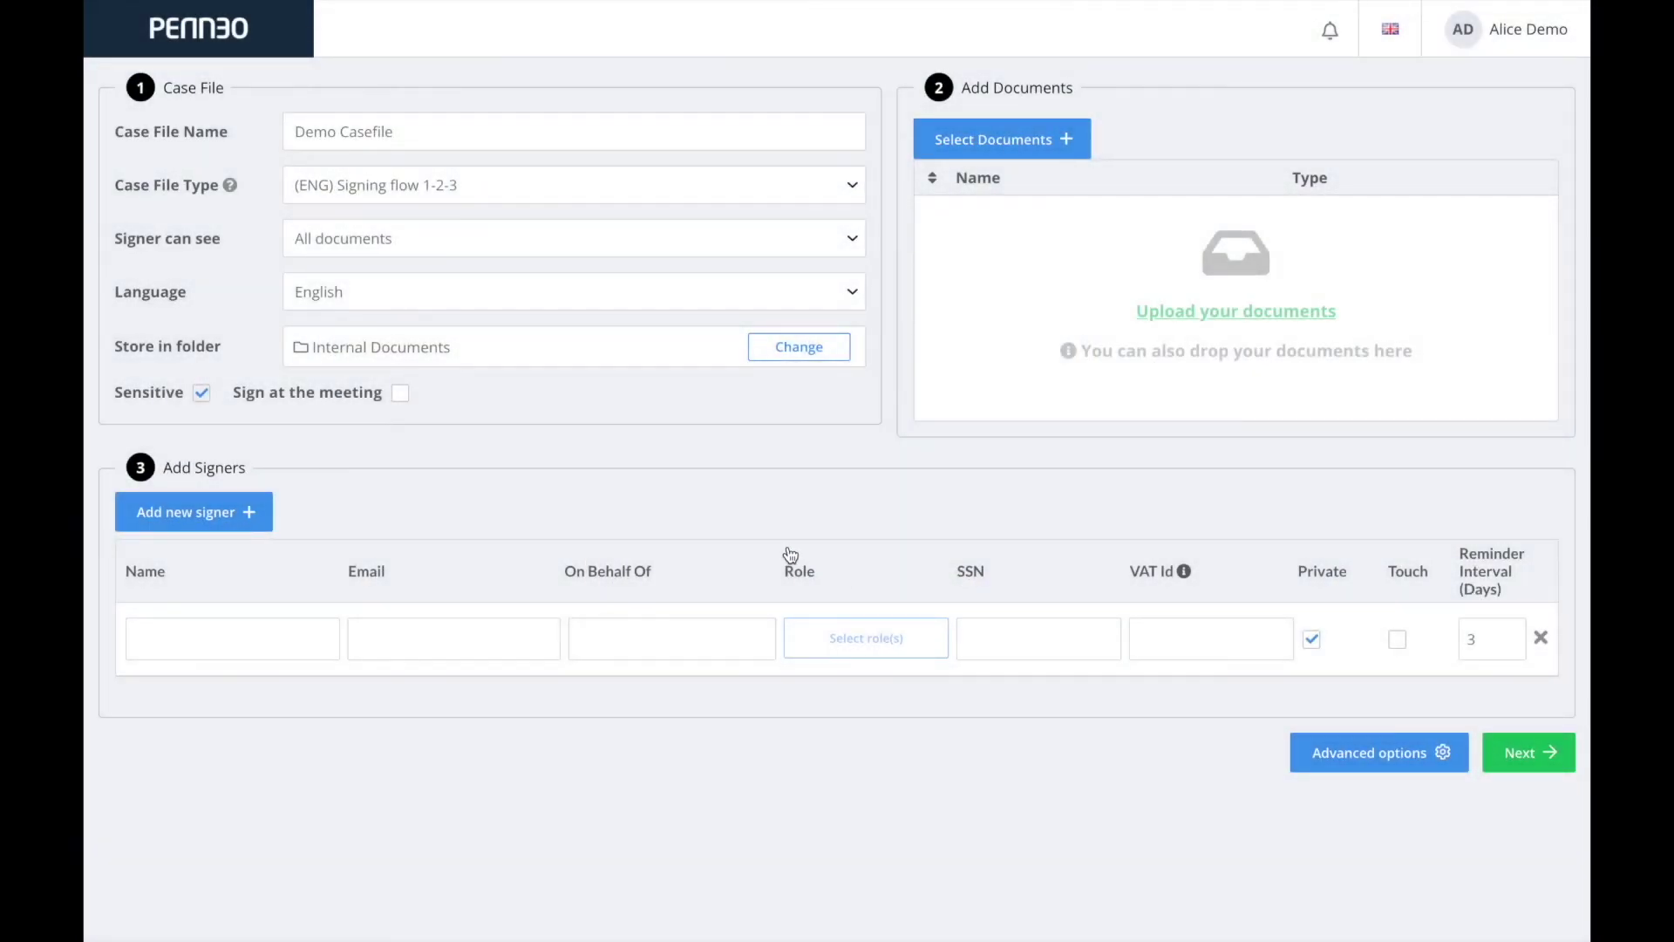
Mark the case file as sensitive, add a second signer row, and choose documents to add.
click(400, 394)
click(399, 395)
click(203, 394)
click(203, 396)
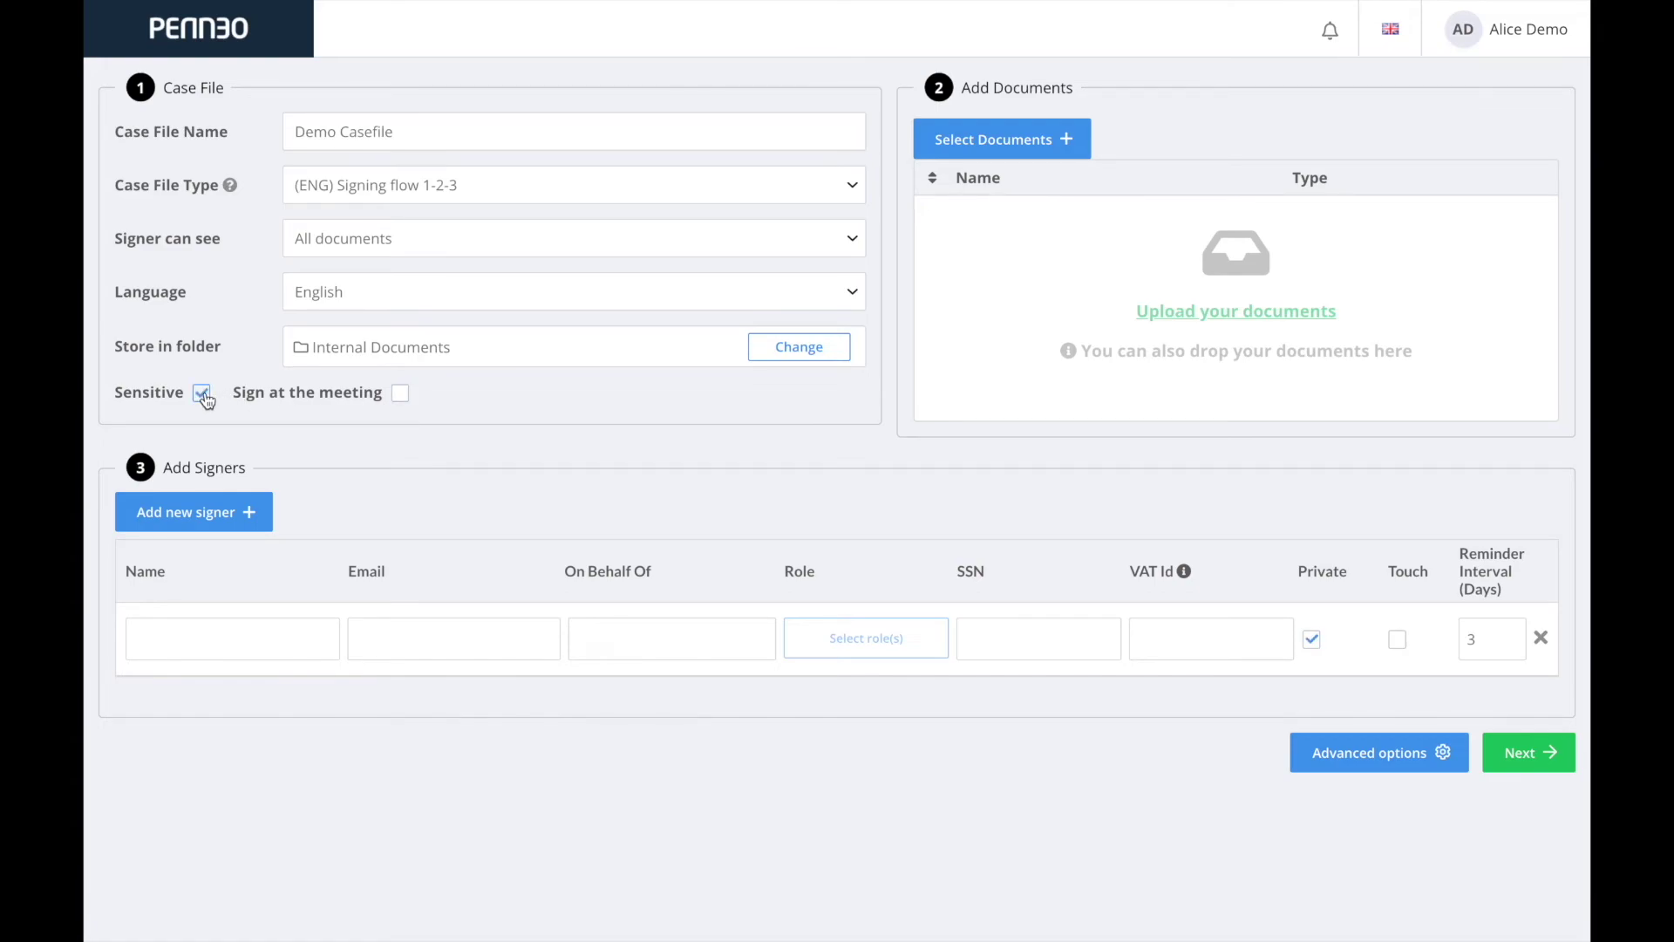
click(218, 528)
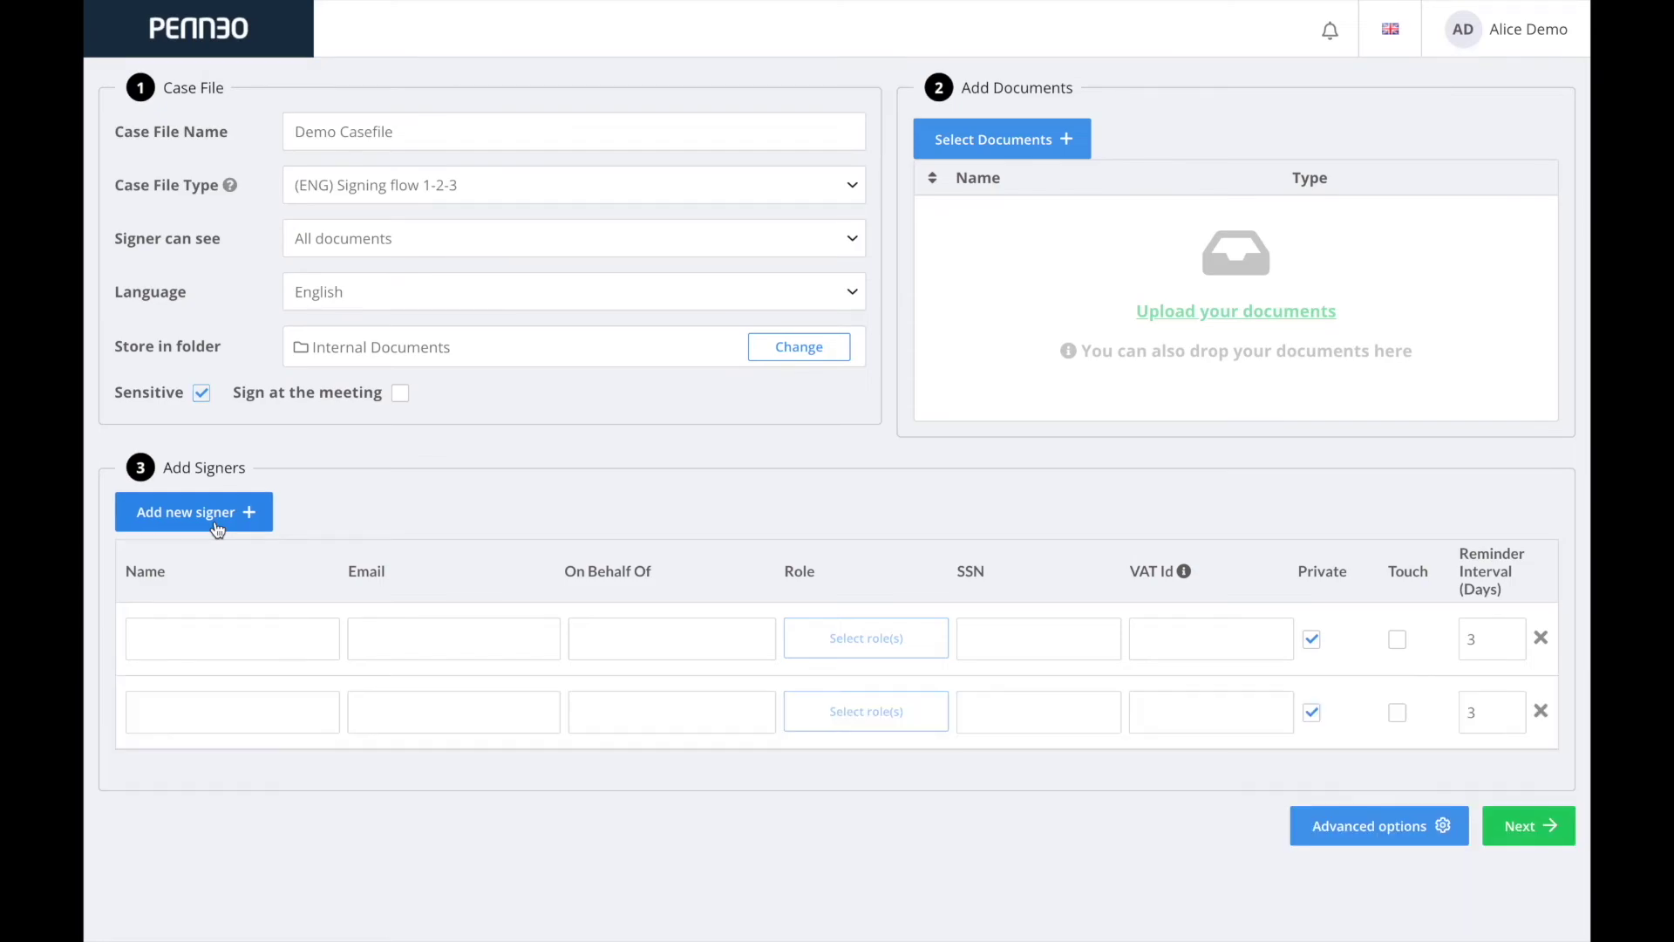
click(964, 145)
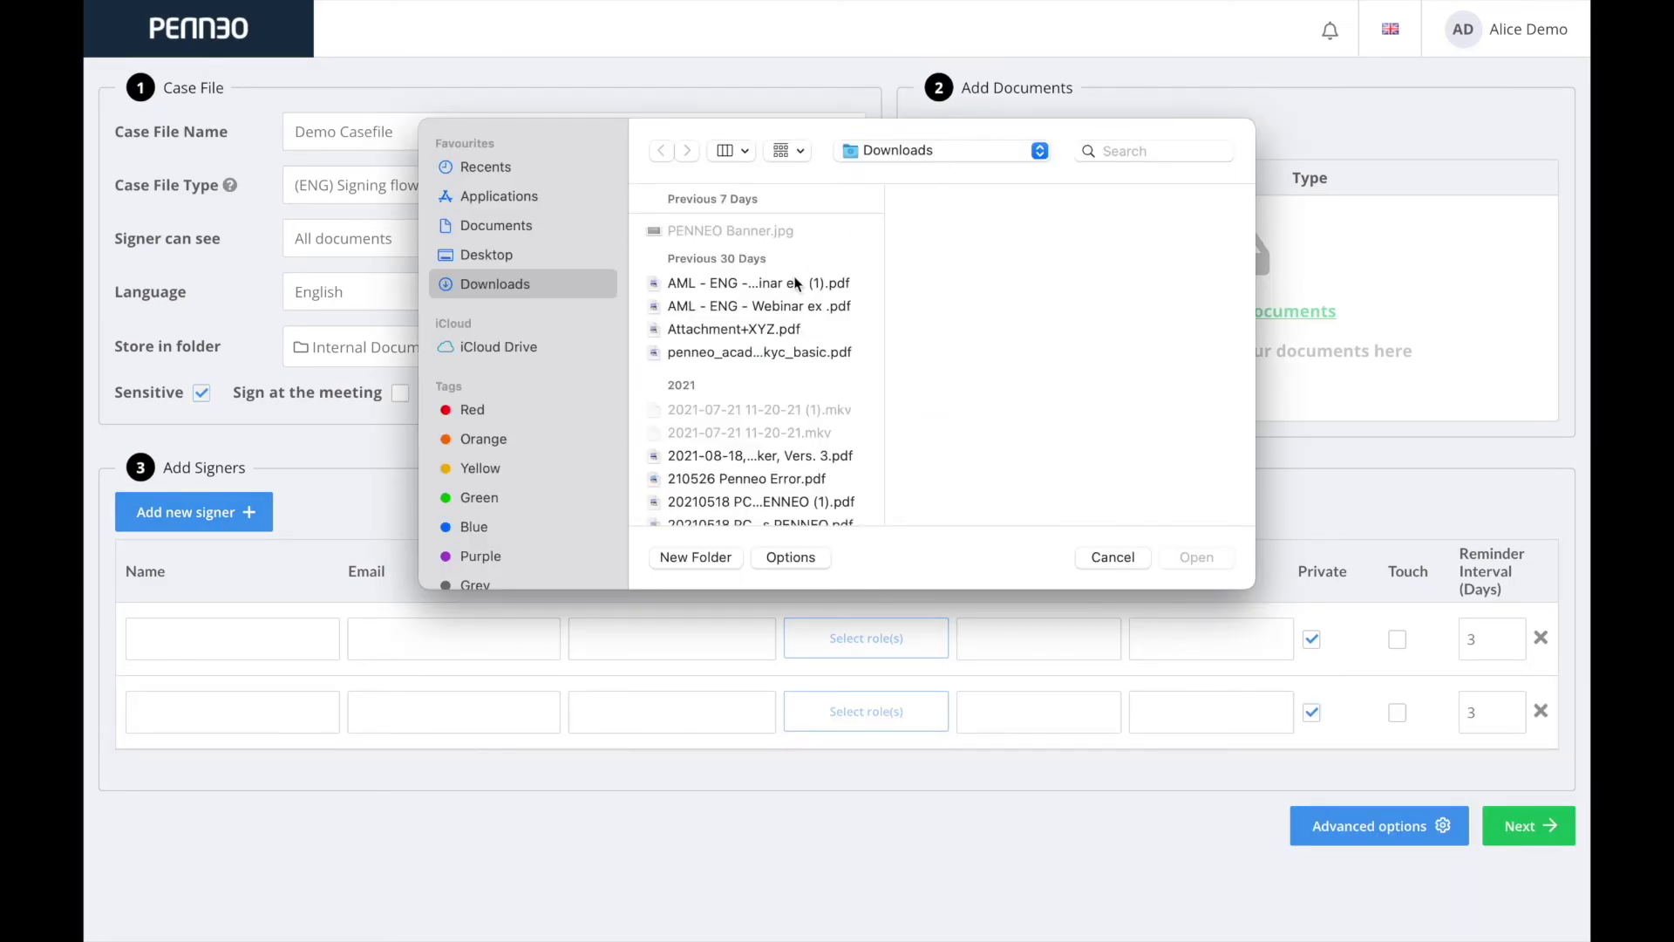
Attach Attachment+XYZ as Document 1 and remove the extra empty signer row.
click(766, 335)
click(1186, 554)
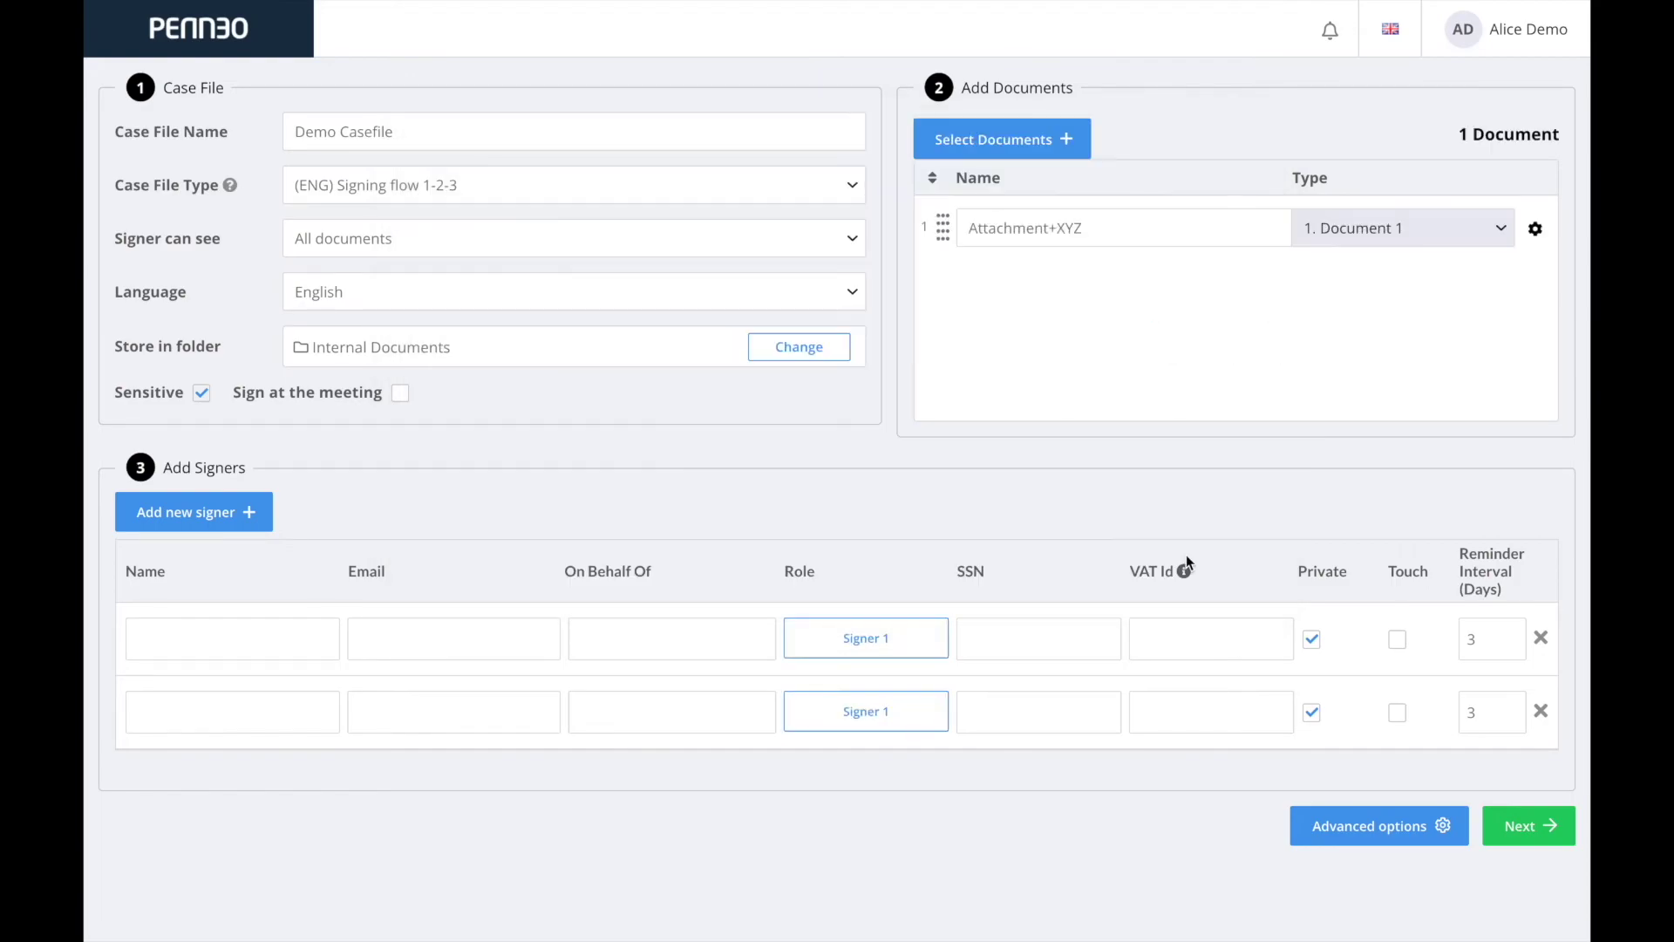
click(1386, 228)
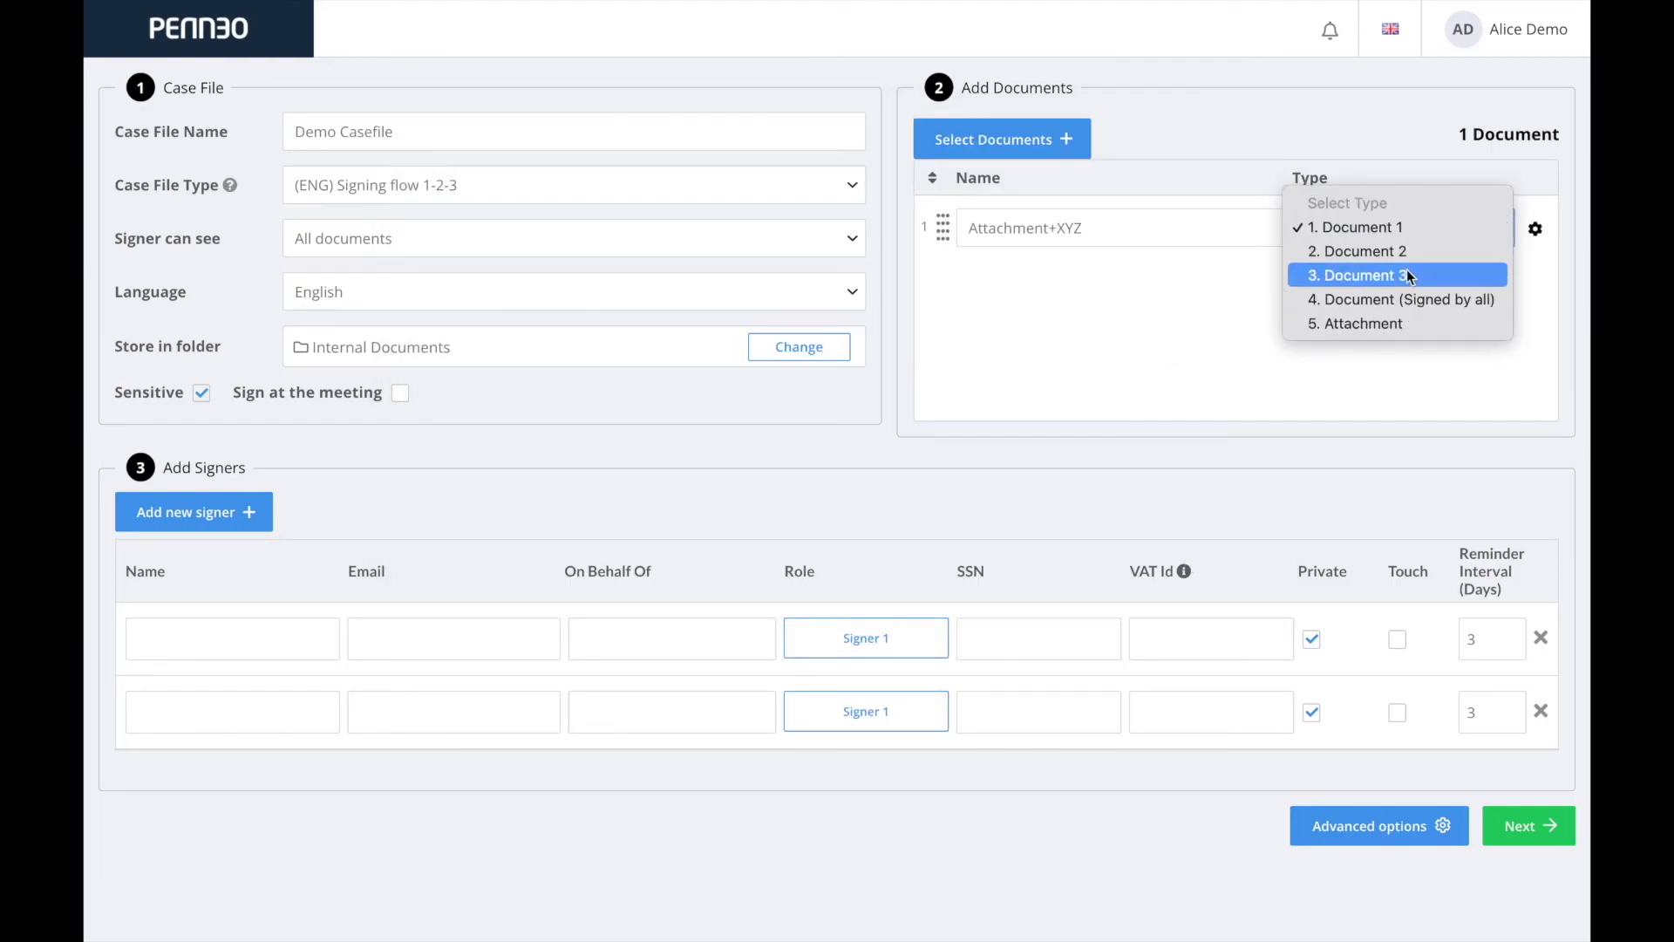
click(1416, 225)
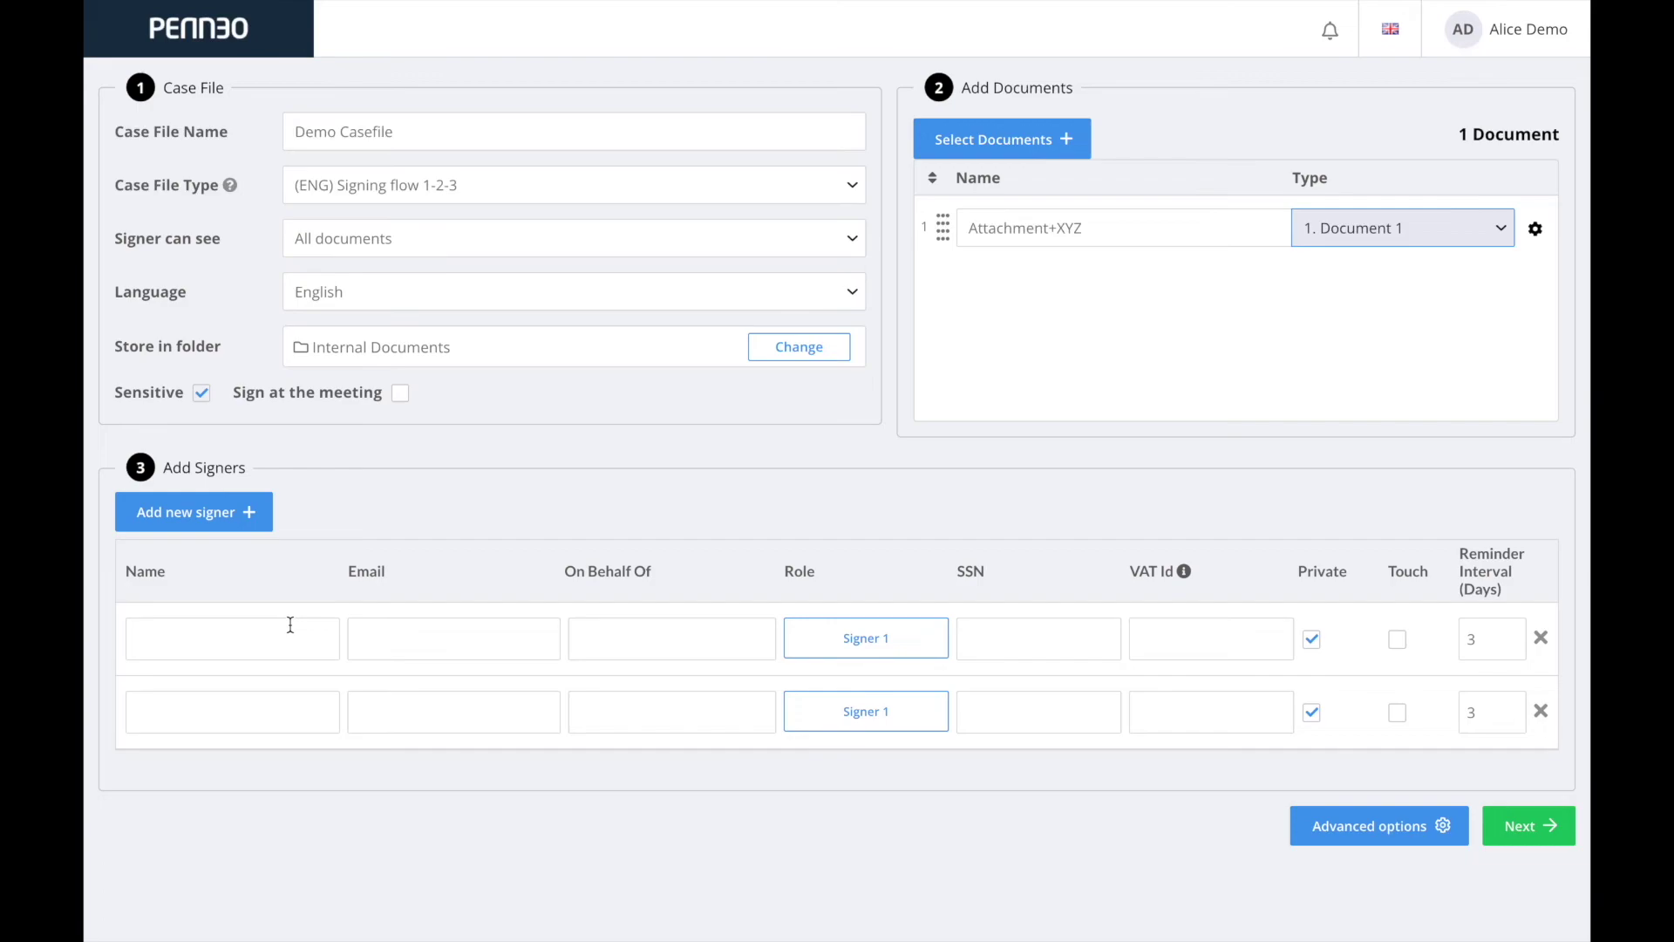
click(1540, 711)
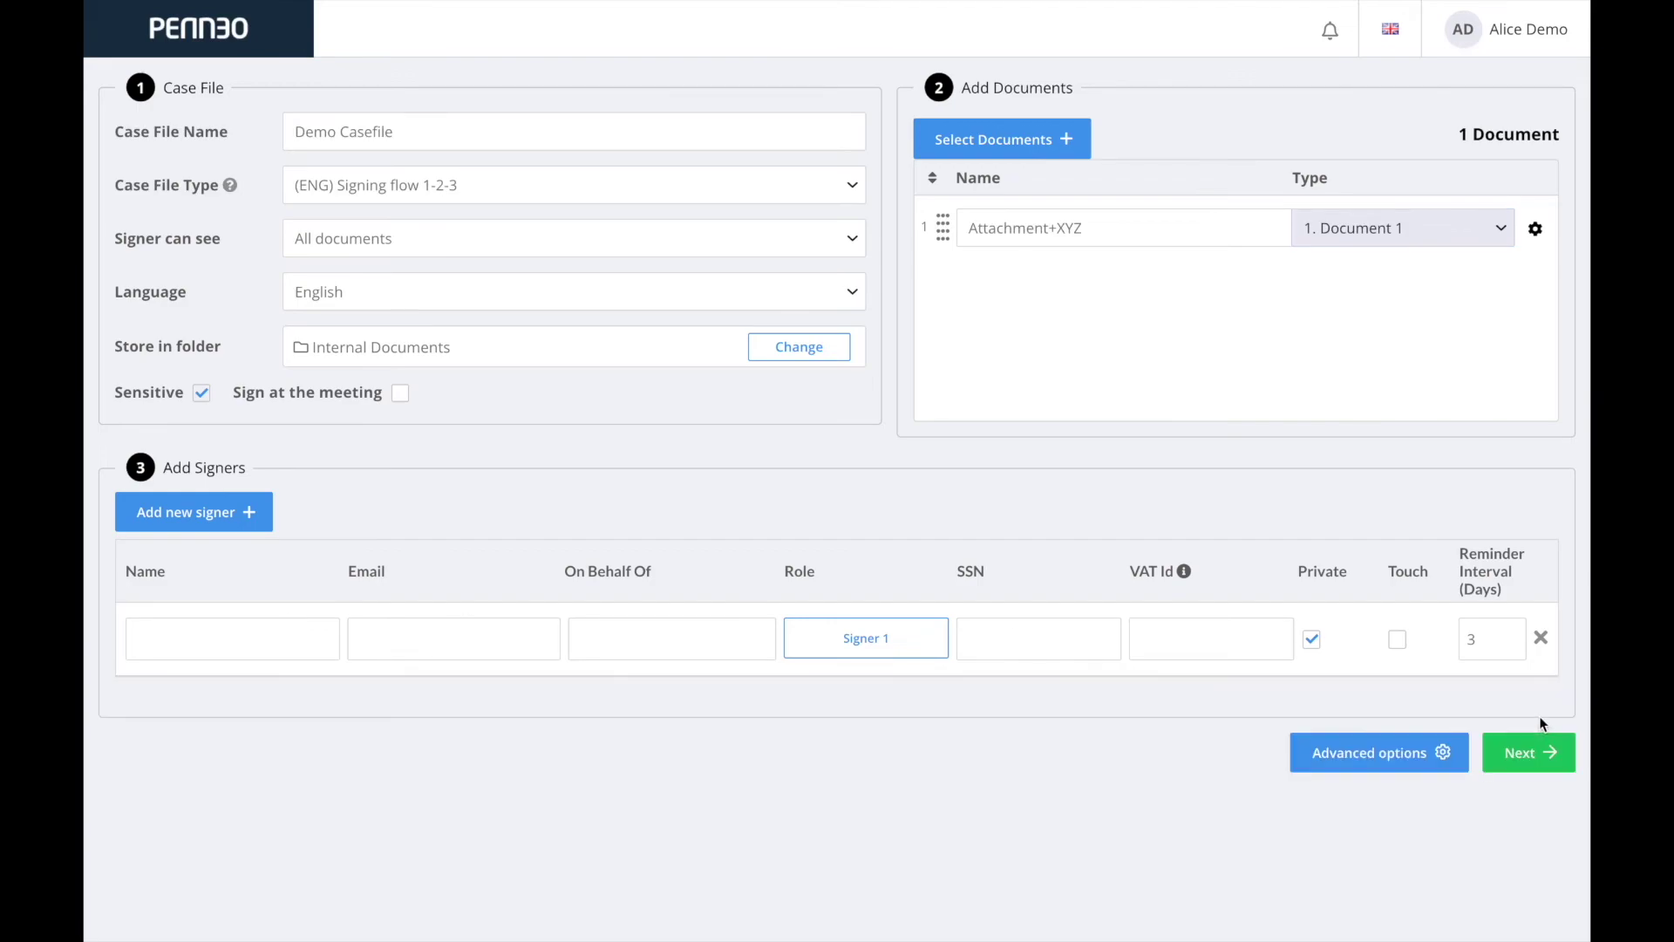
Enter the first signer's name and e-mail, on behalf of Company X, and add two signer rows.
click(152, 622)
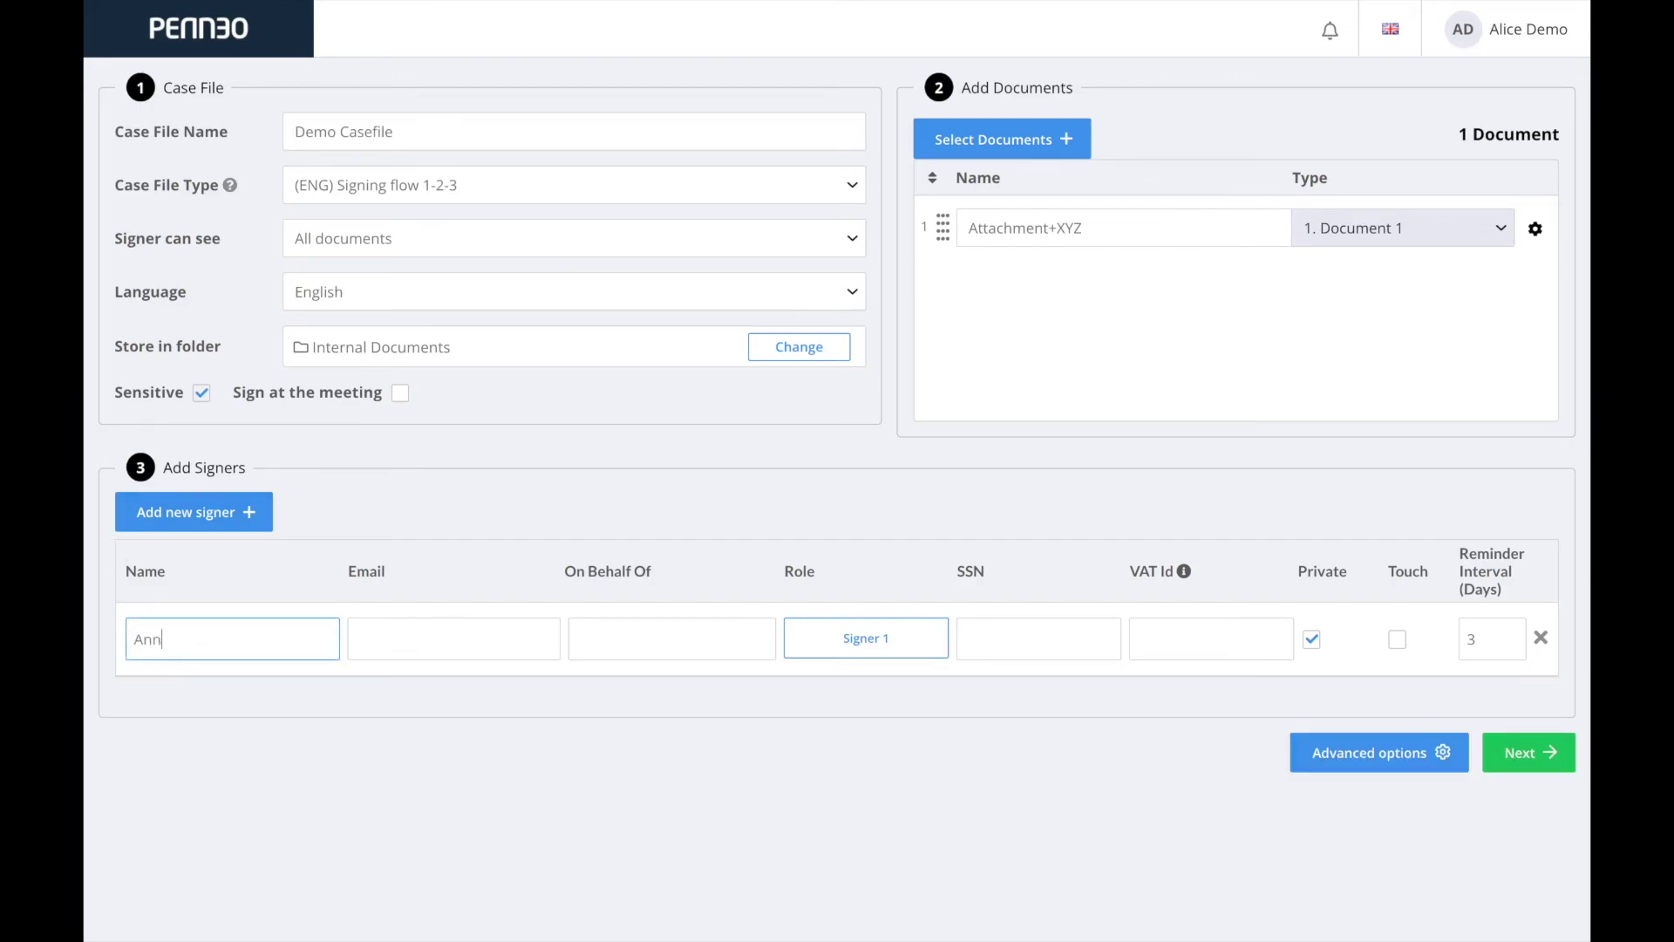
click(438, 657)
text(email)
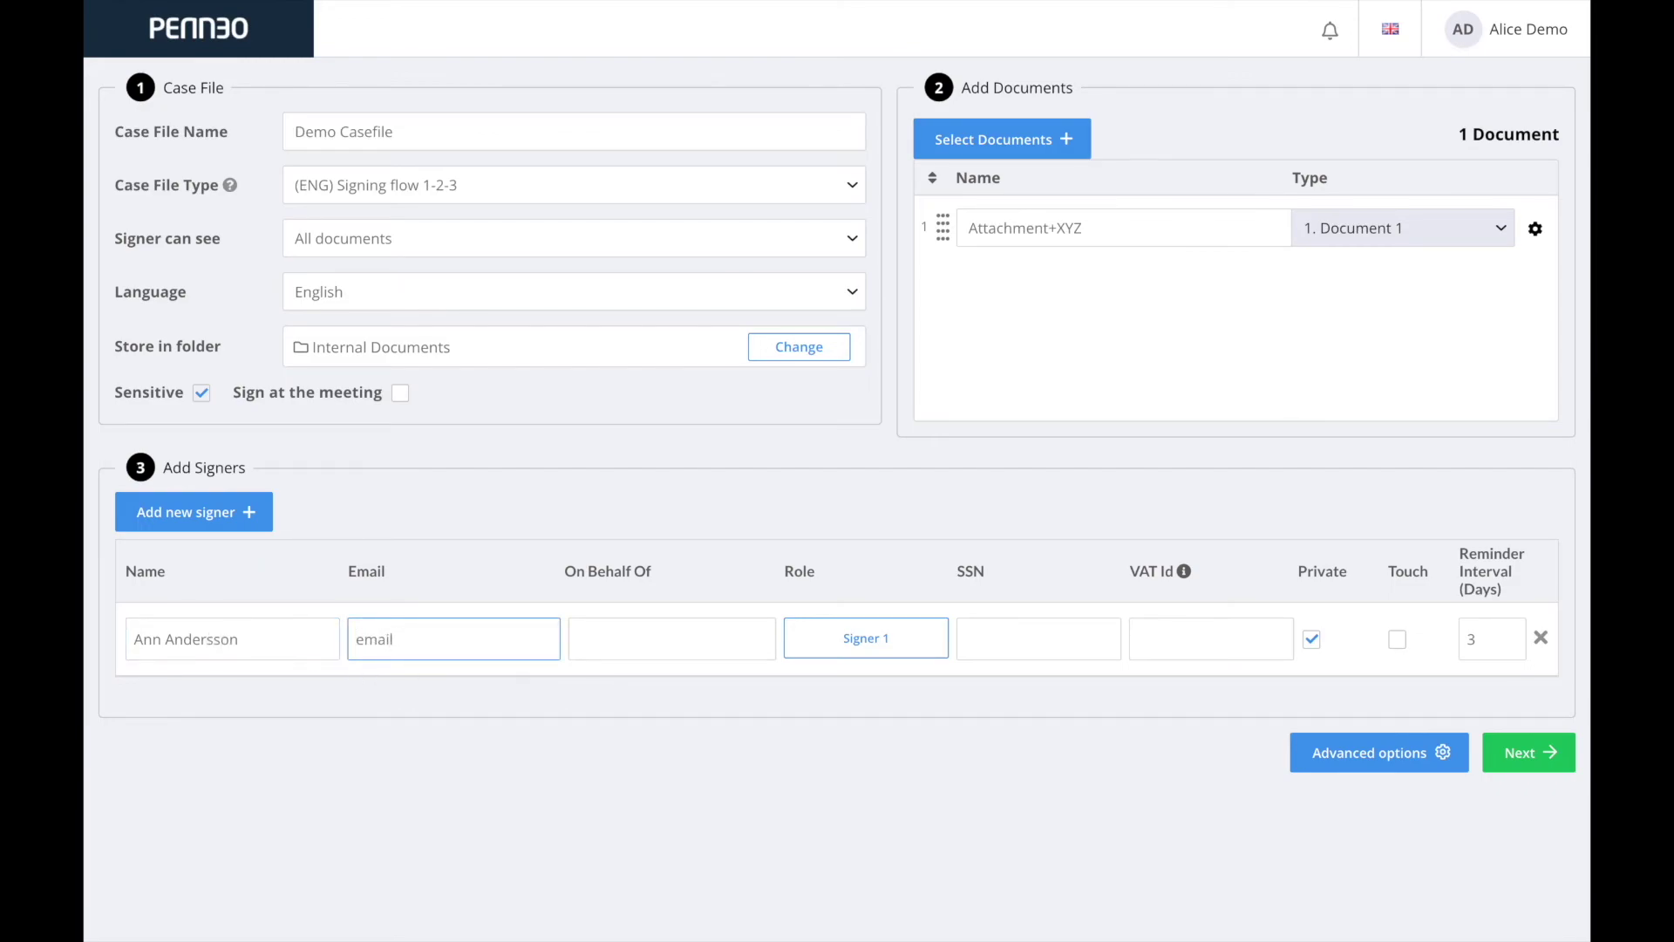
text(@email.com)
click(626, 639)
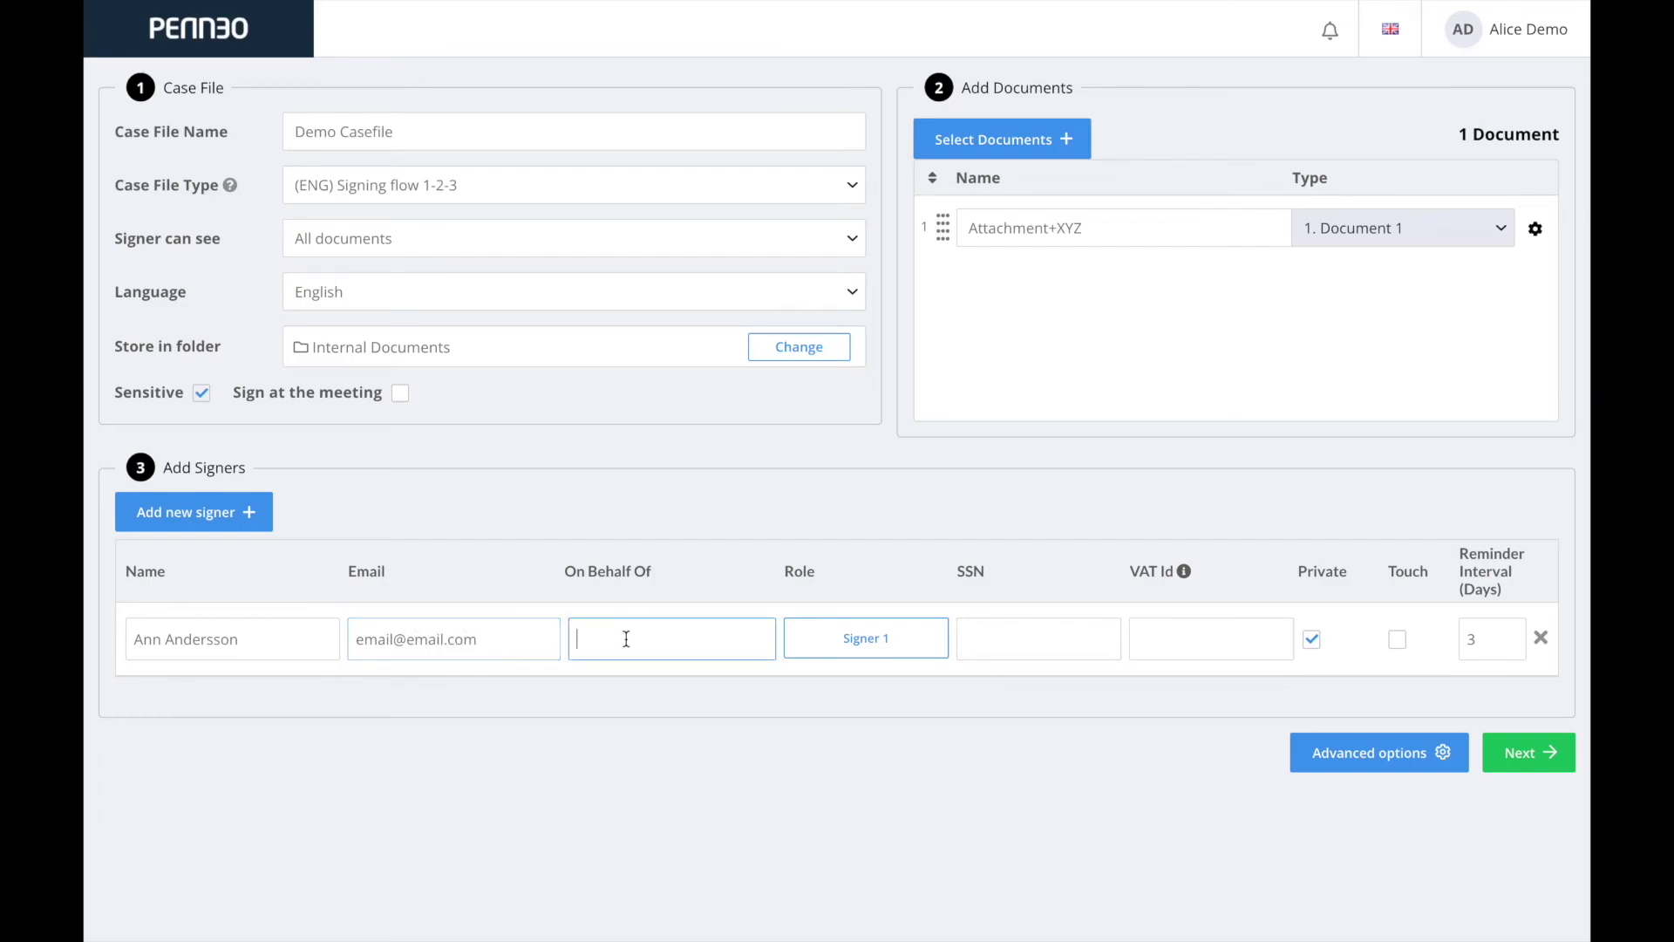
text(Company X)
click(221, 518)
click(220, 518)
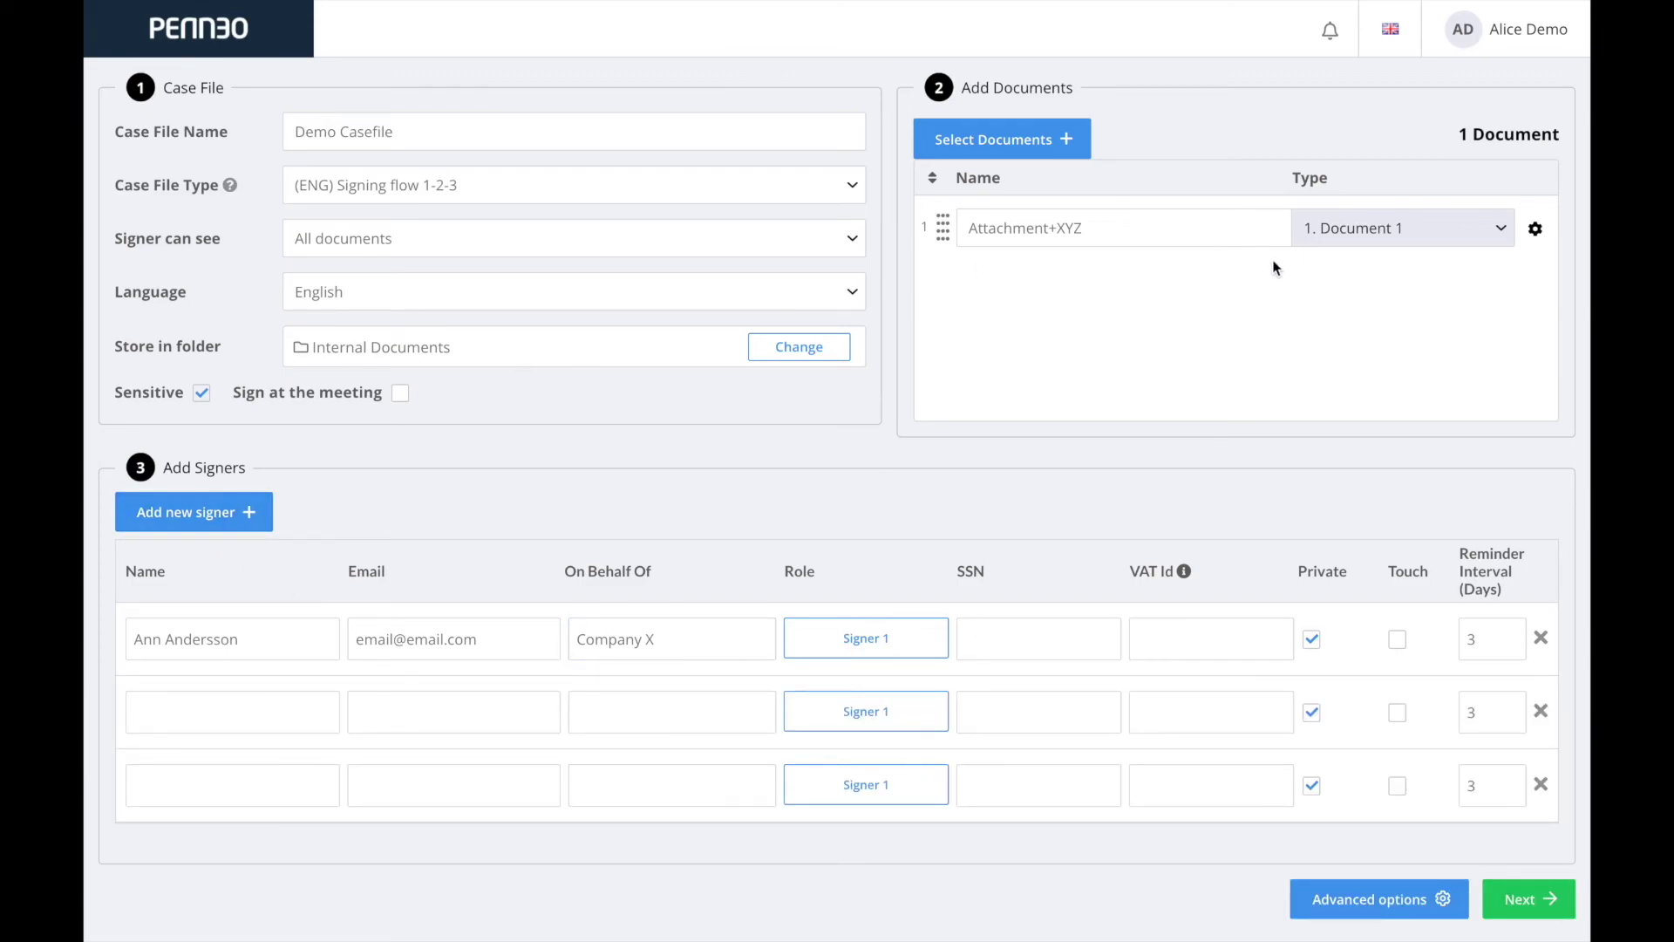
click(1355, 907)
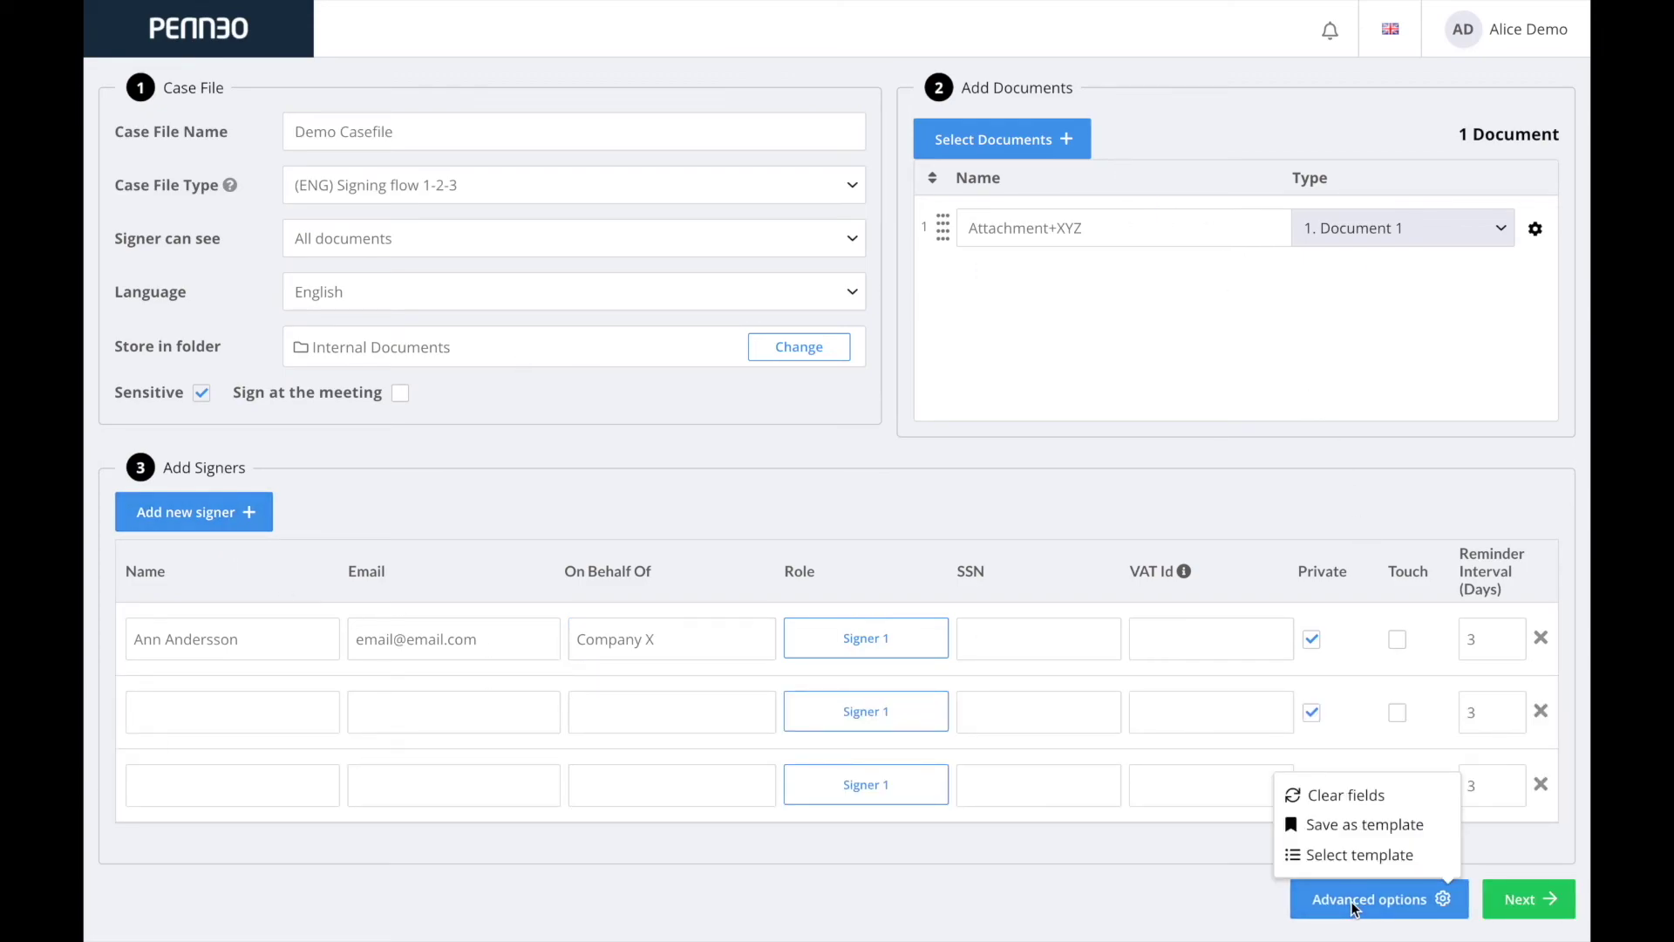
Save the case file setup as a template named 'Demo Temp.'.
click(1365, 825)
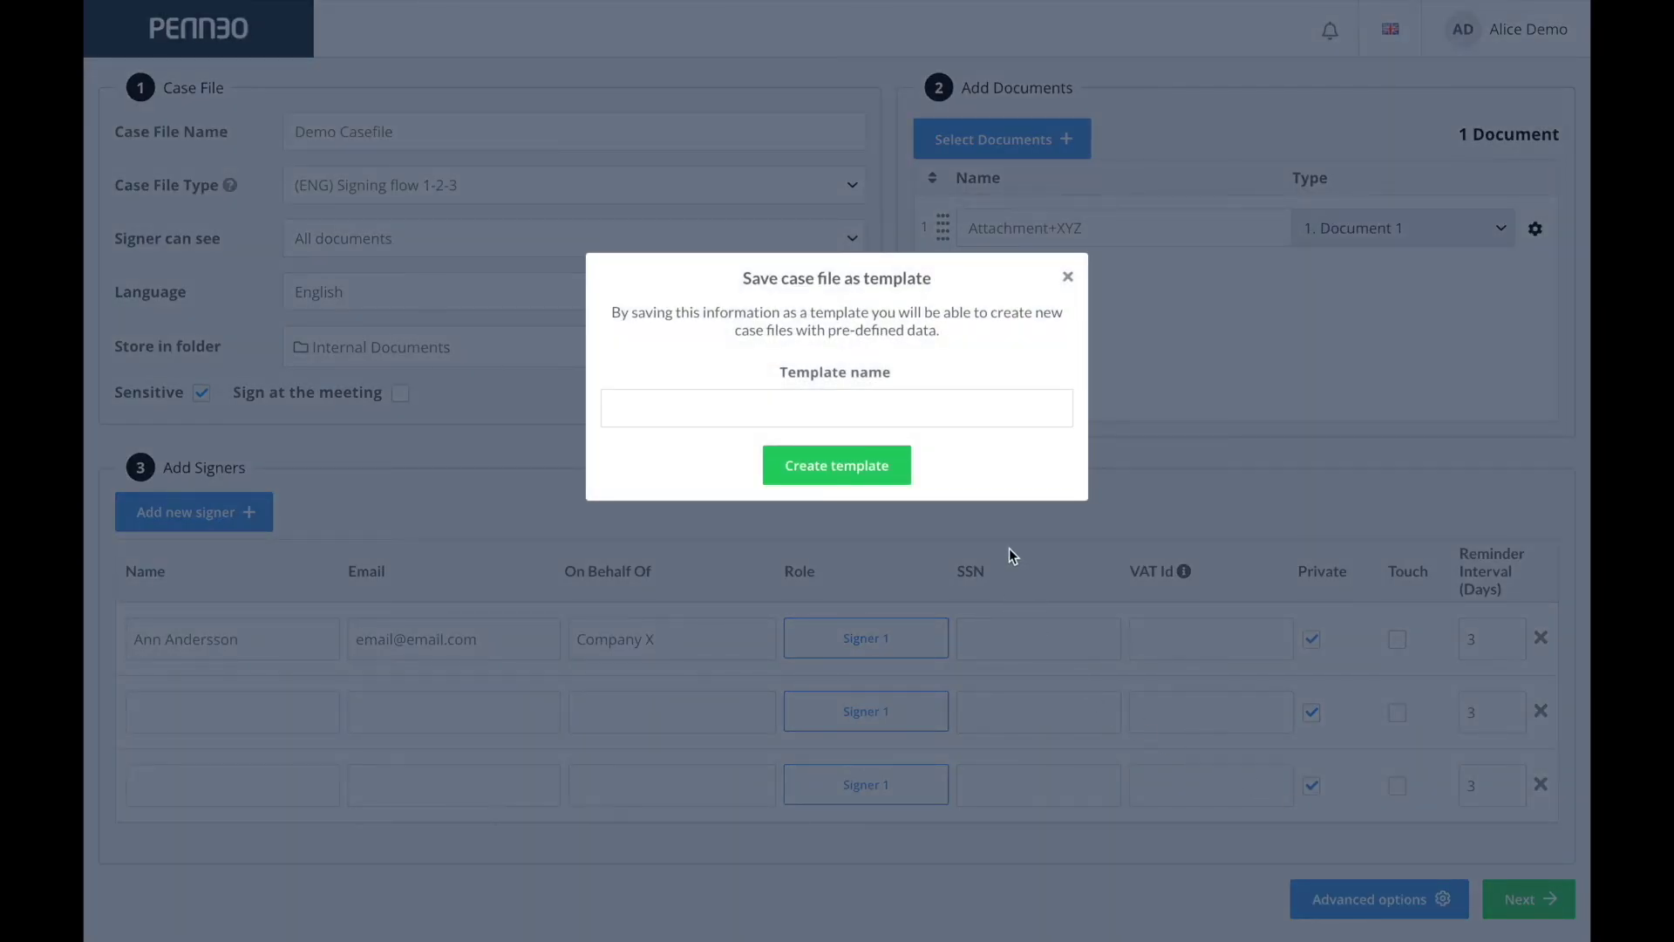
click(972, 397)
text(Demo T)
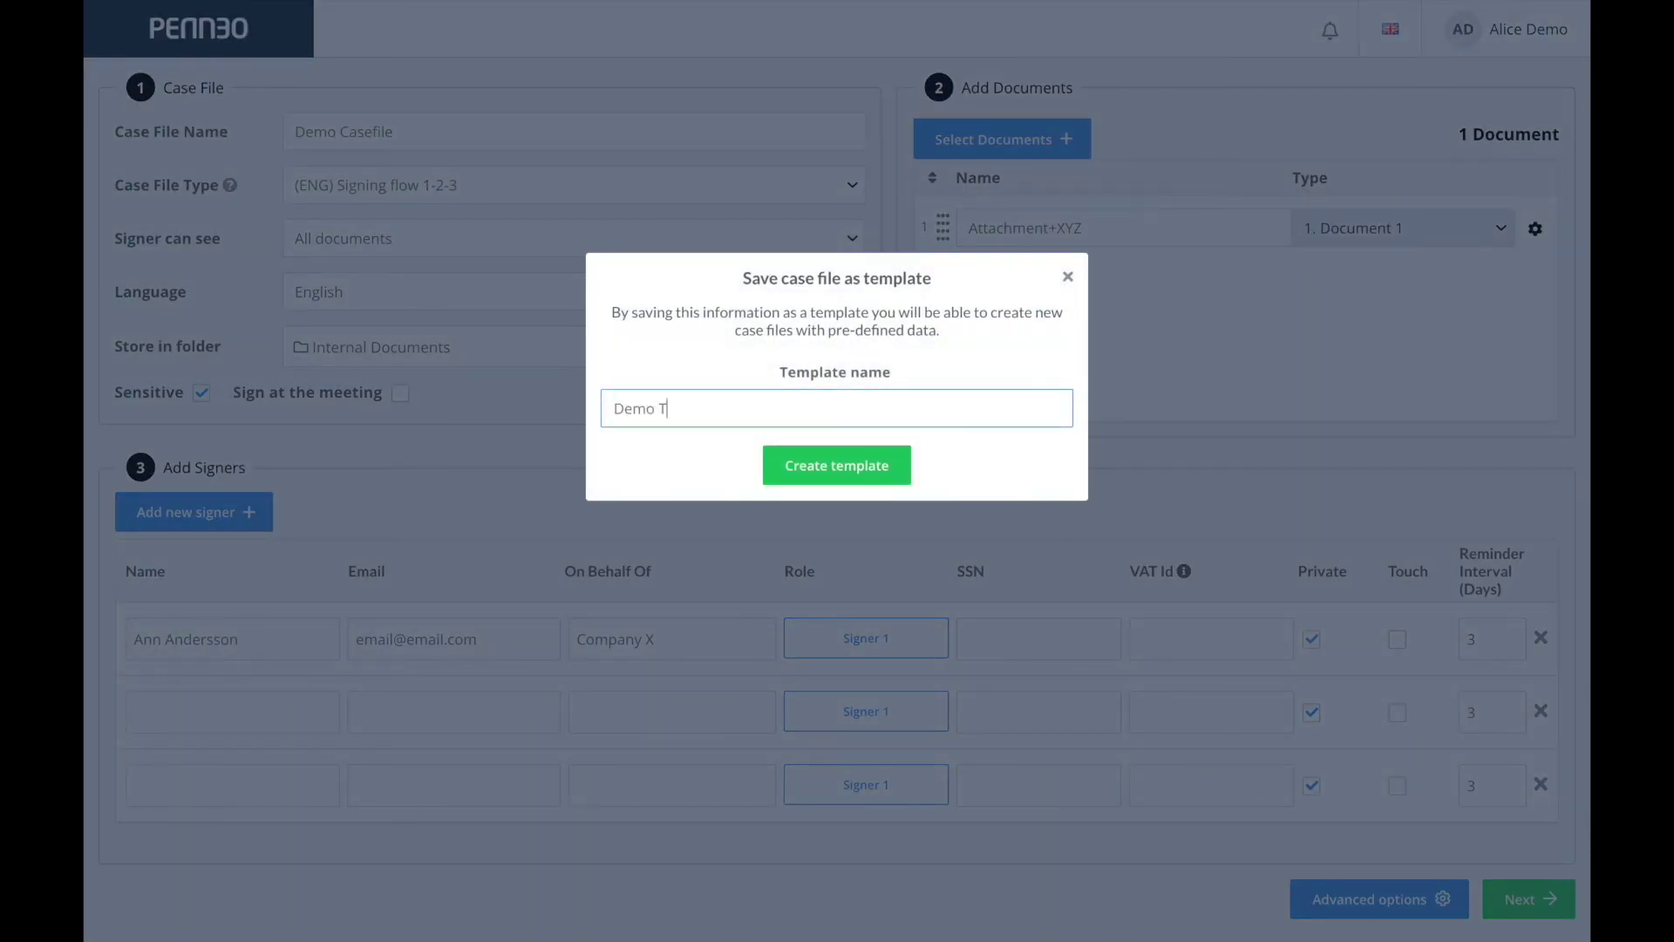
text(emp.)
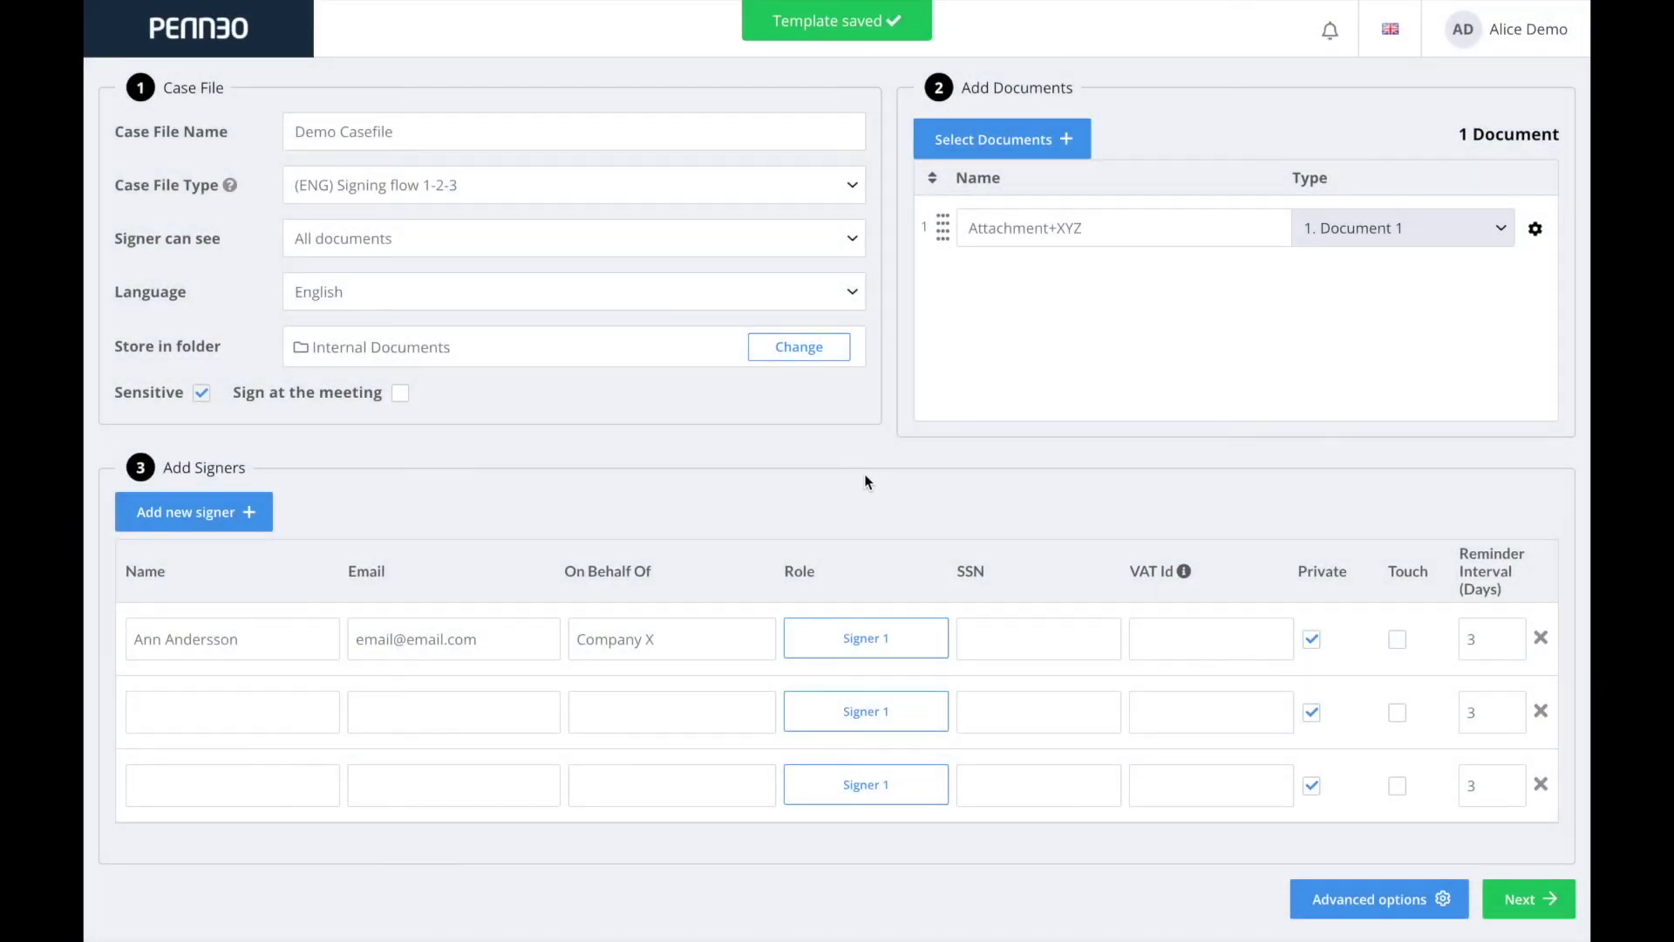
click(1321, 910)
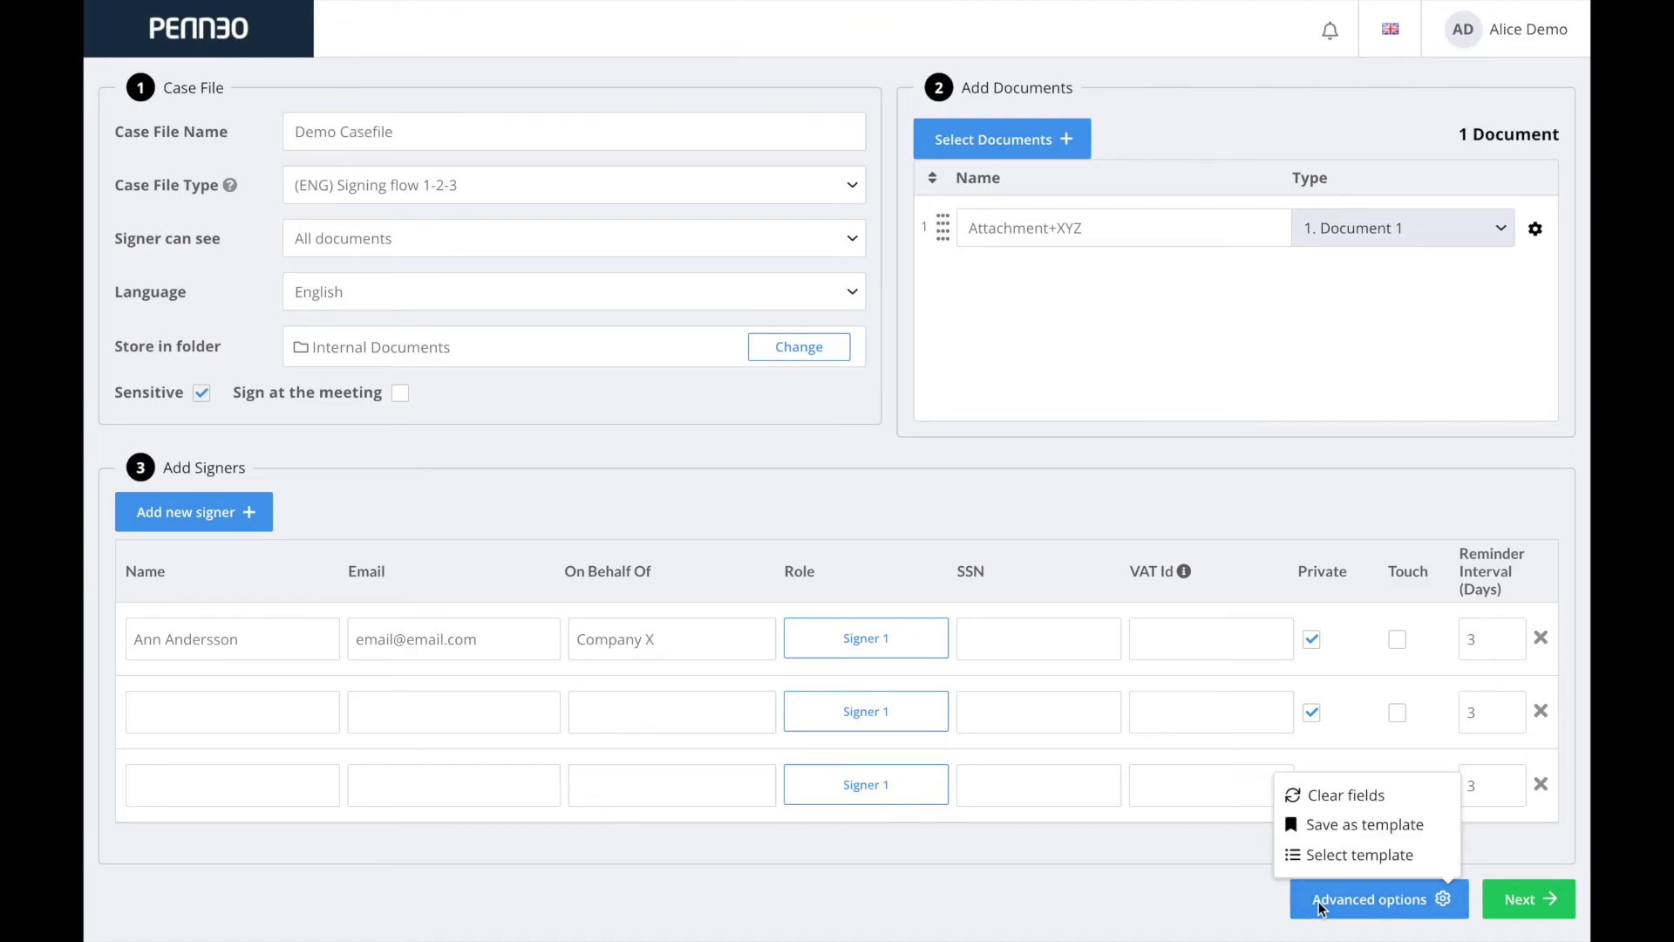
Apply the 1-2-3 Customer Contract template, producing case file 'Project XYZ - Customer contact'.
click(1338, 859)
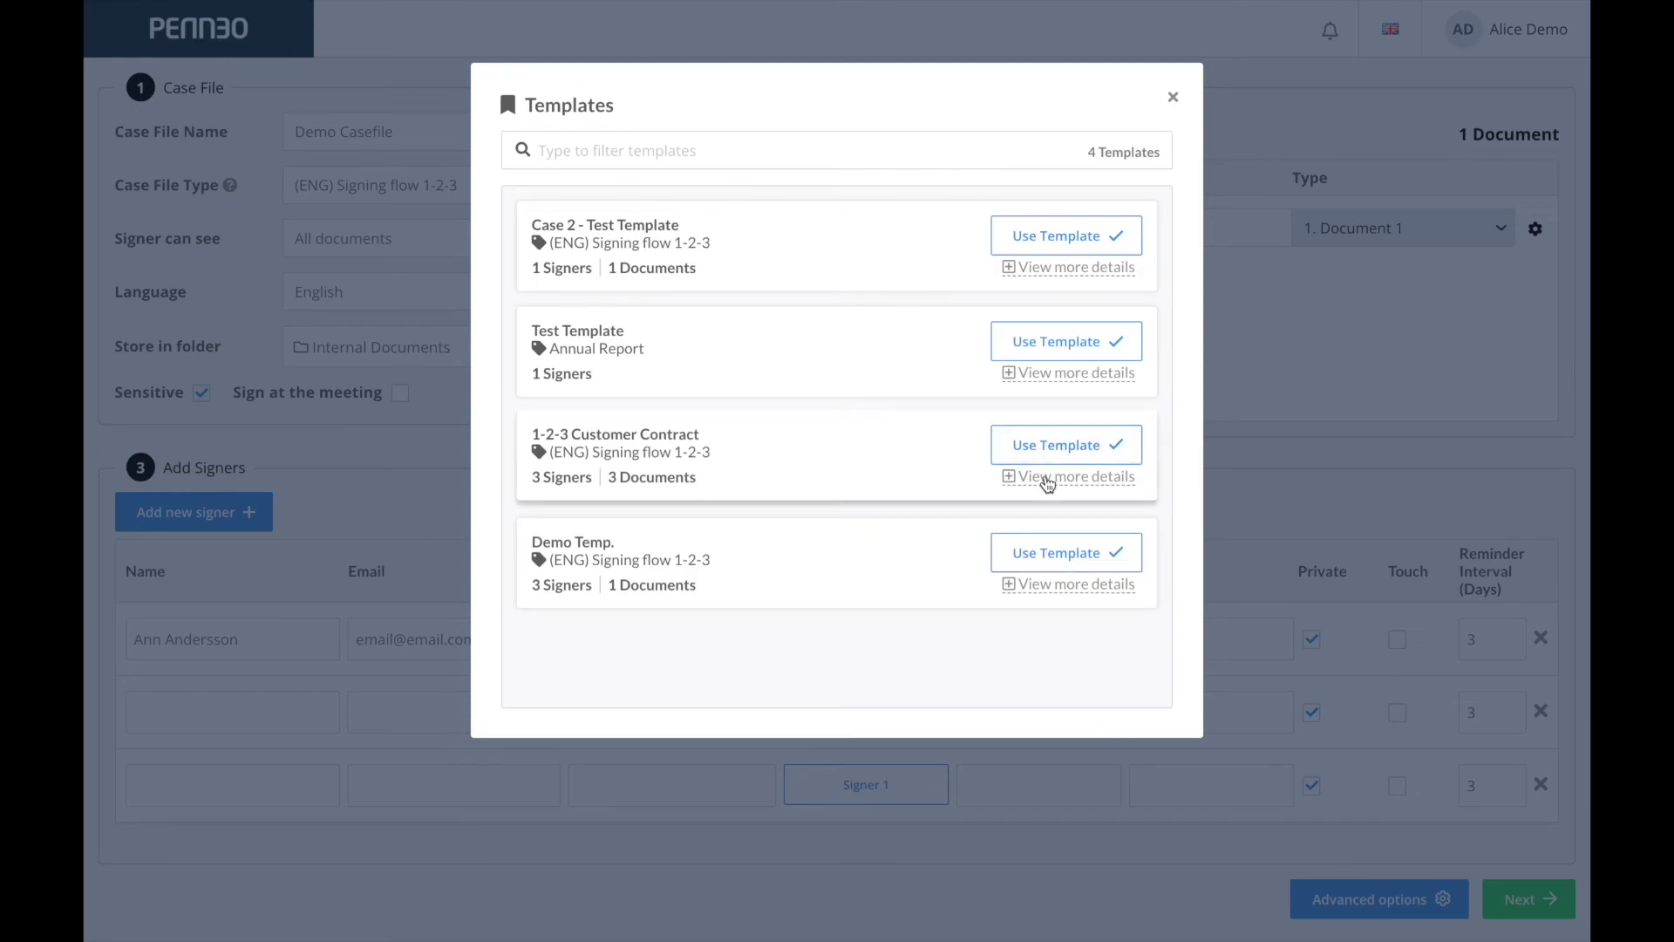
click(1047, 483)
scroll(1032, 700, down, 3)
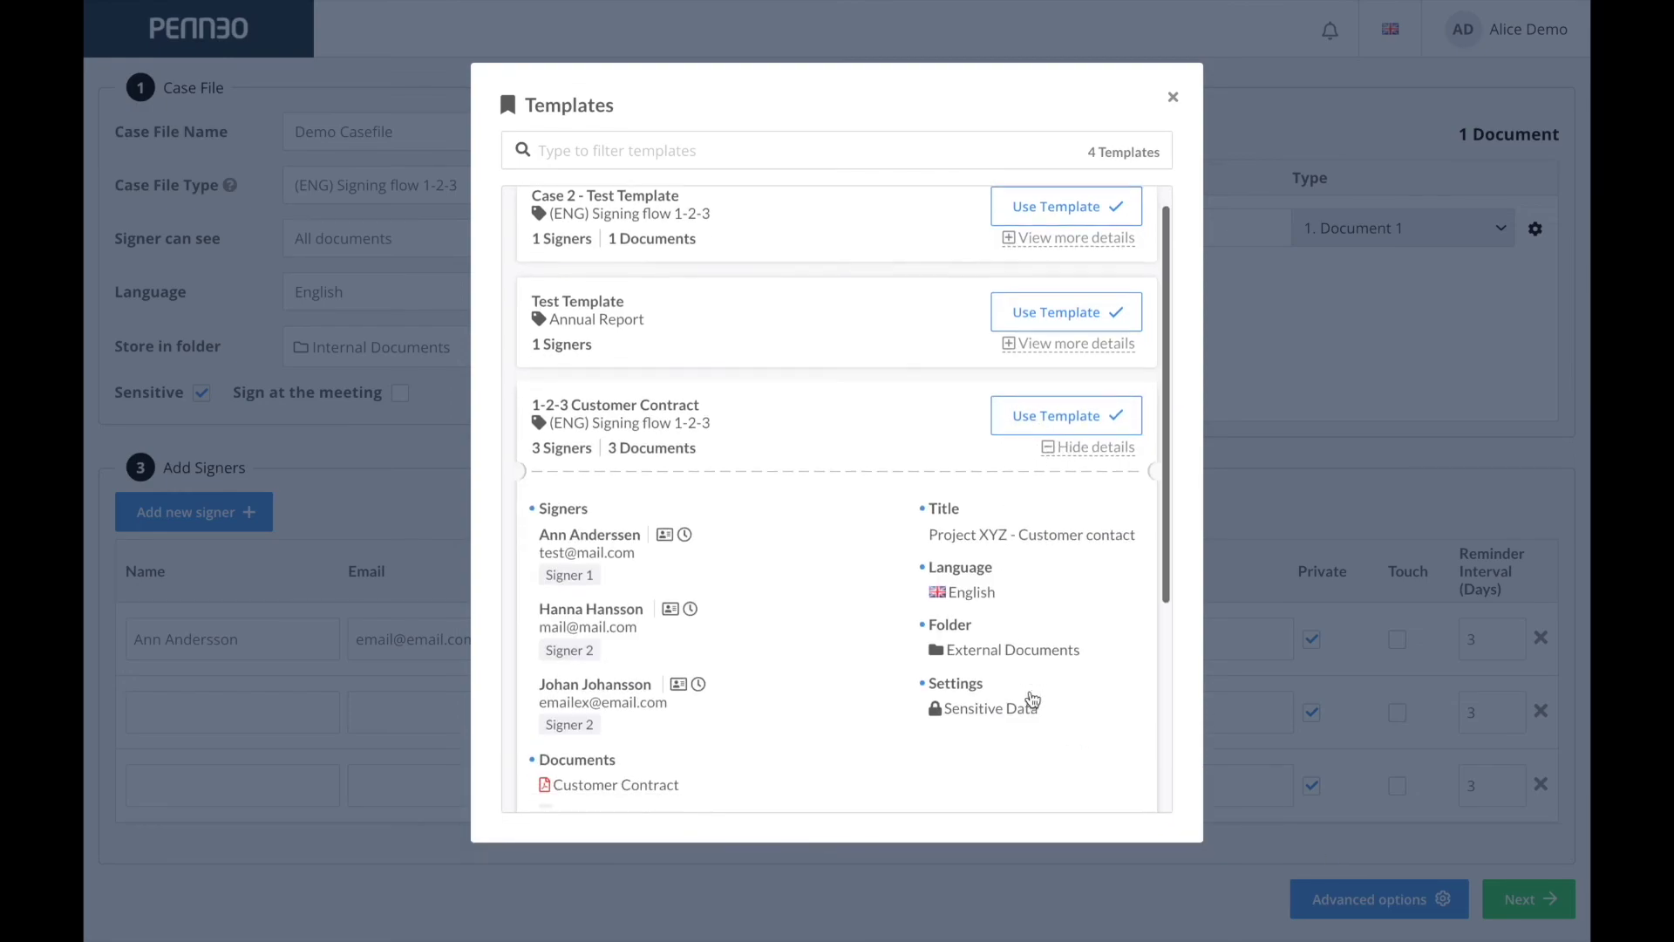
scroll(1032, 700, down, 1)
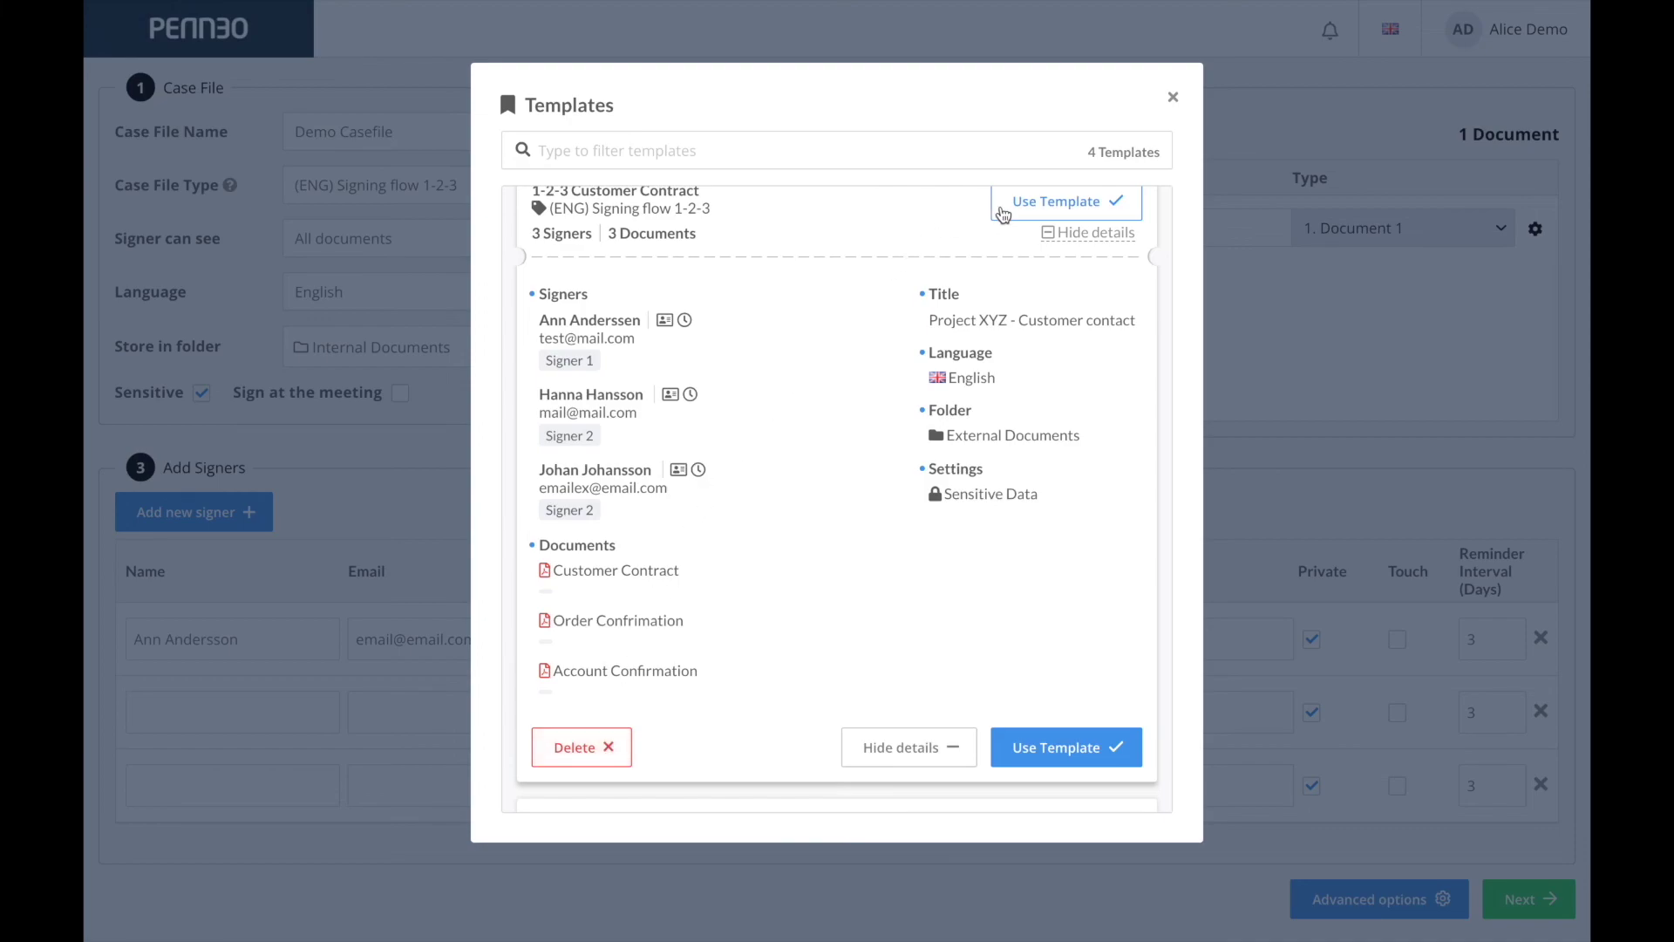
click(1003, 209)
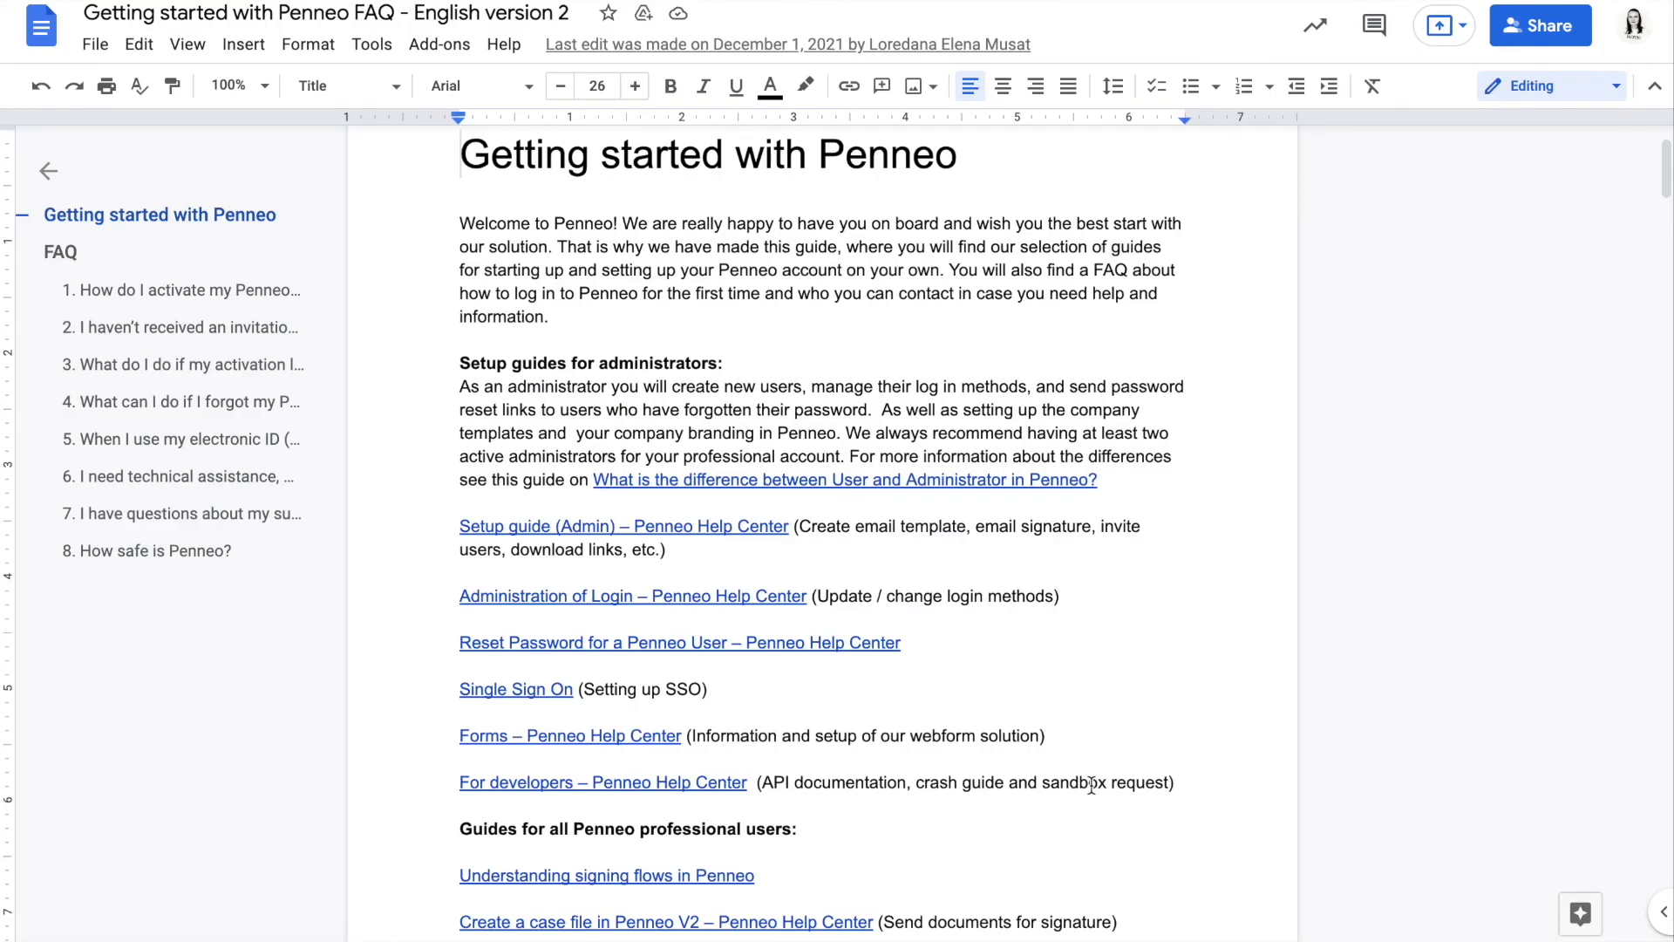
Print the Getting started with Penneo FAQ from Google Docs to Penneo Printer.
scroll(1091, 785, down, 2)
scroll(1091, 785, down, 1)
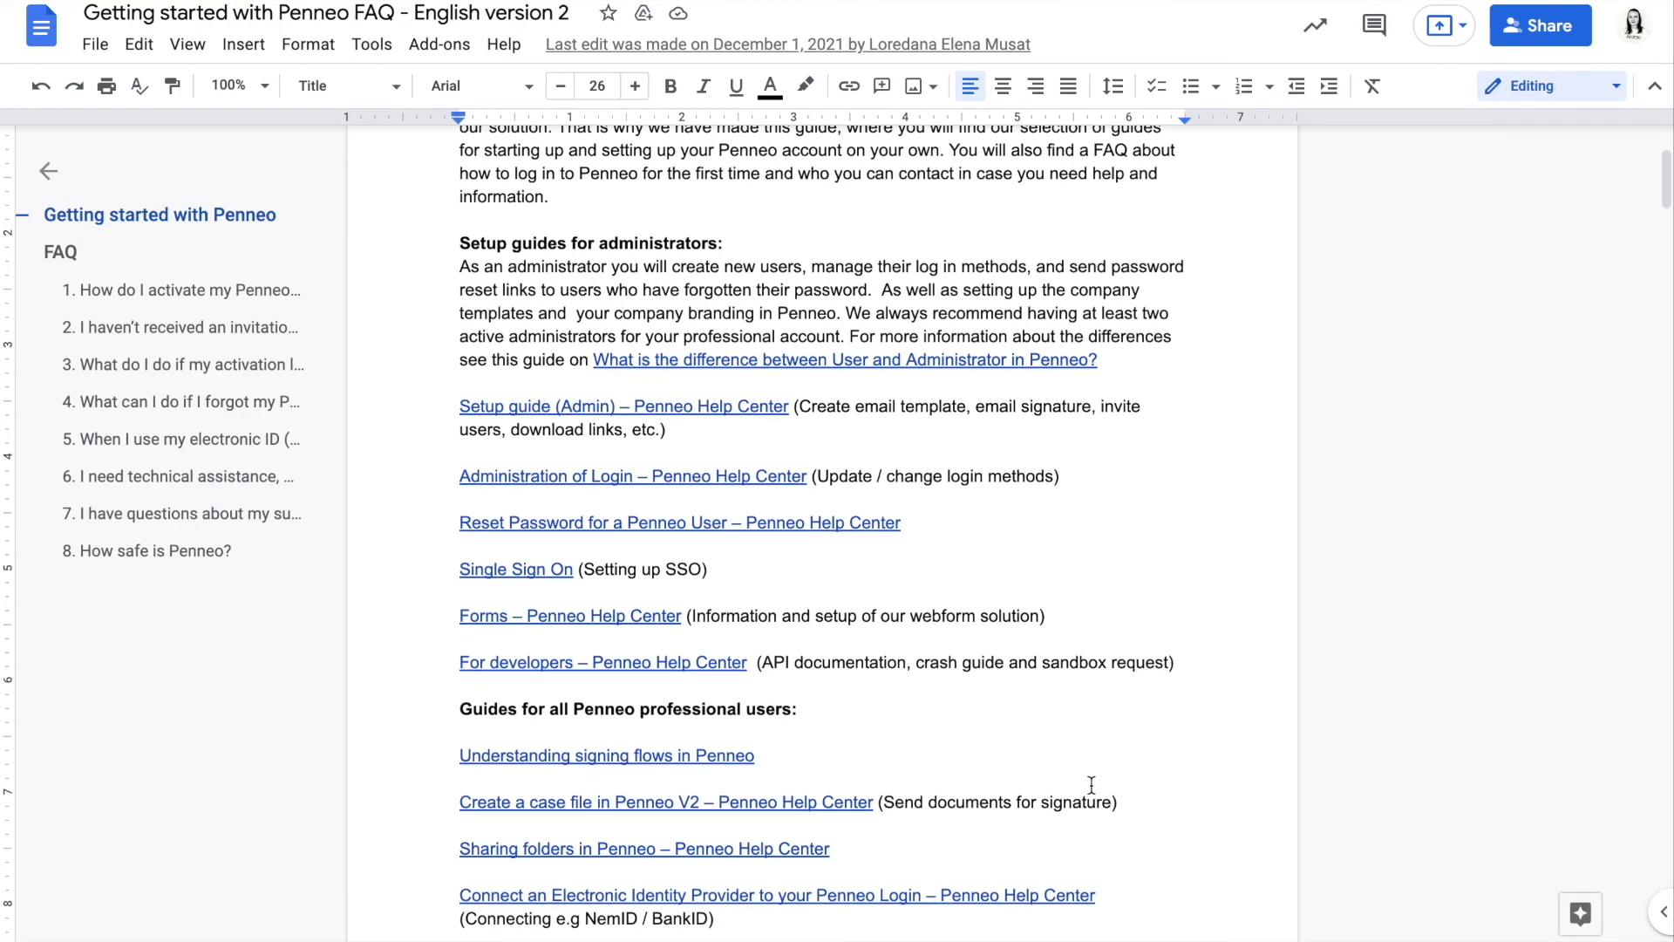
scroll(1091, 784, up, 3)
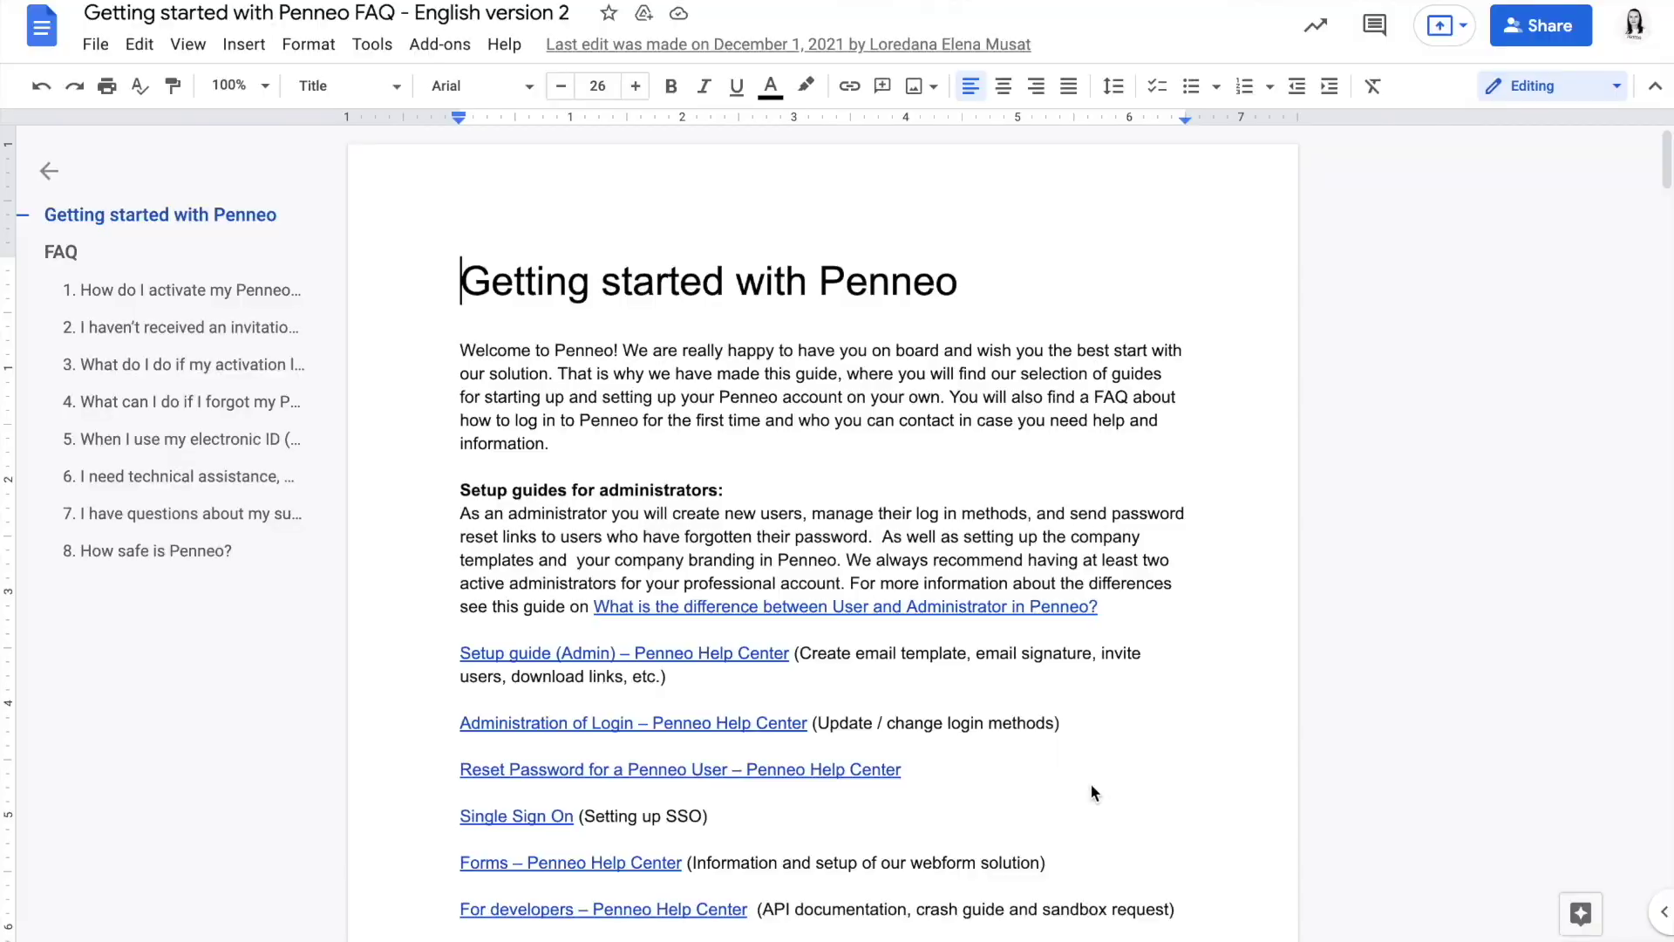
key(ctrl+p)
click(1256, 85)
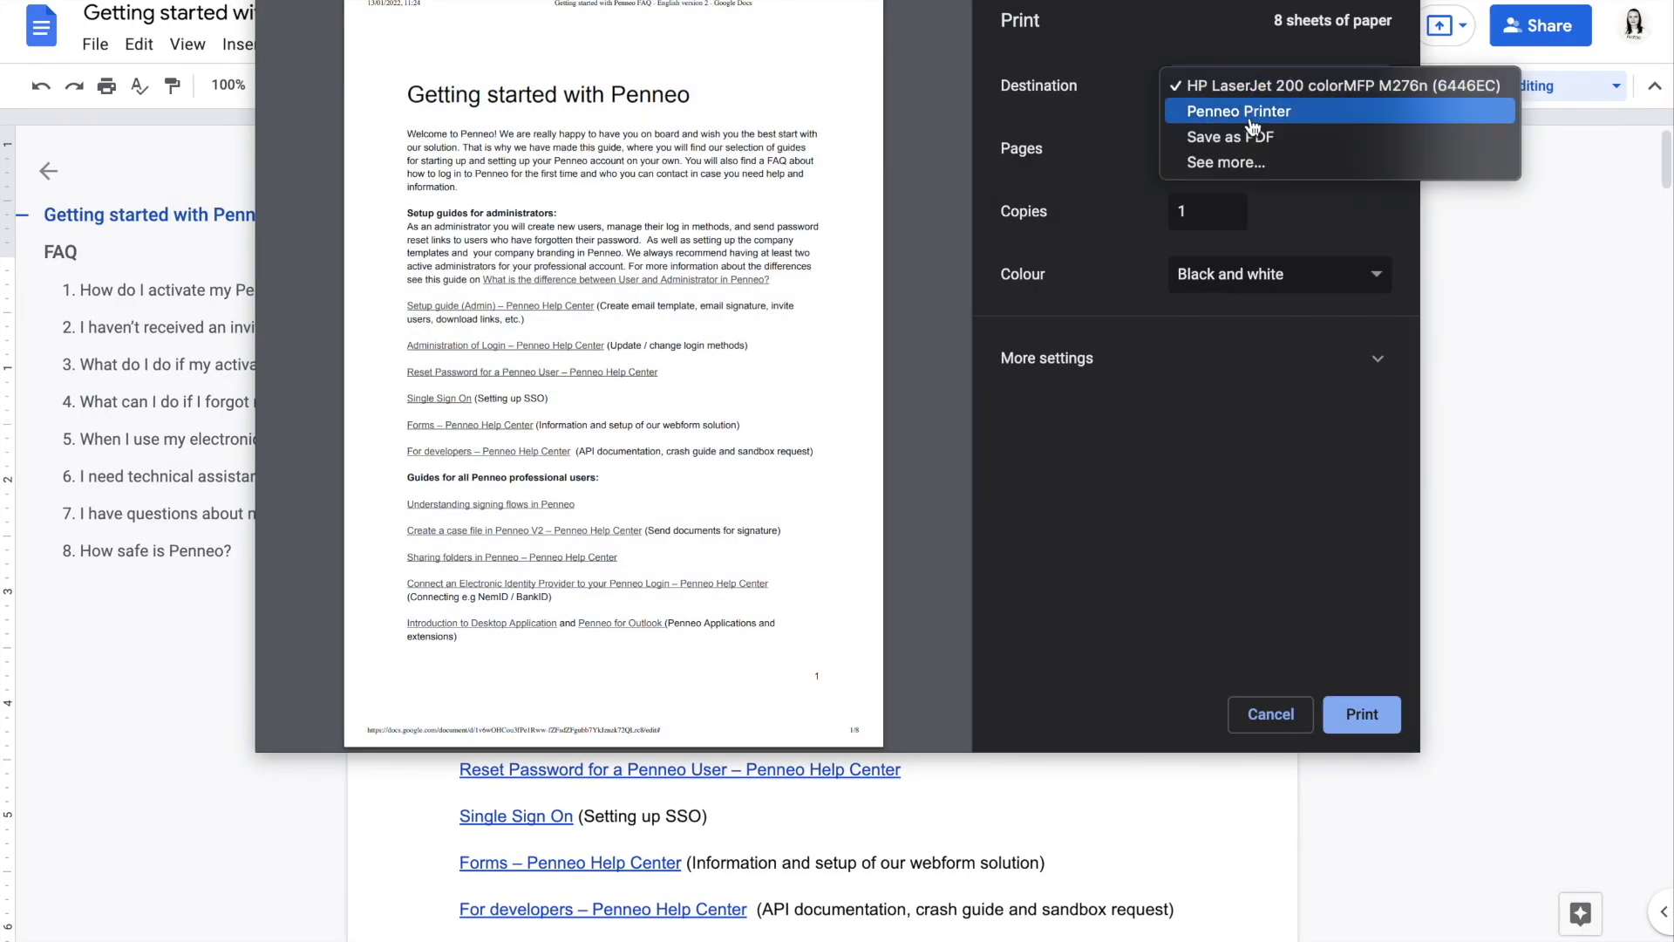
click(1259, 114)
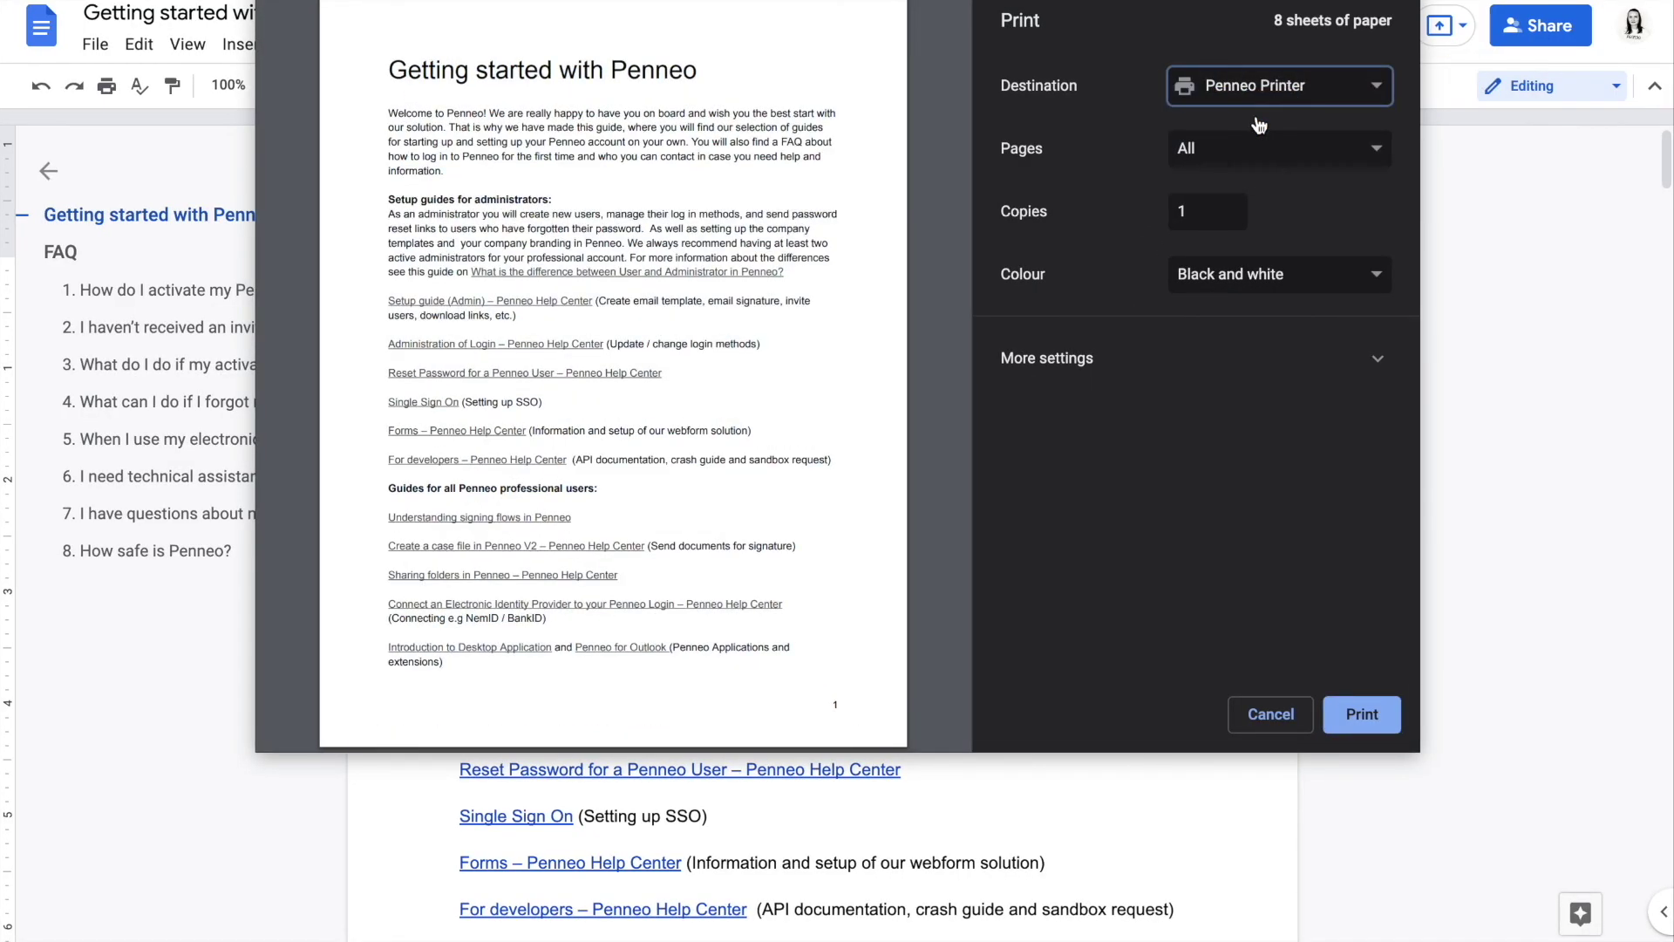
scroll(769, 527, down, 7)
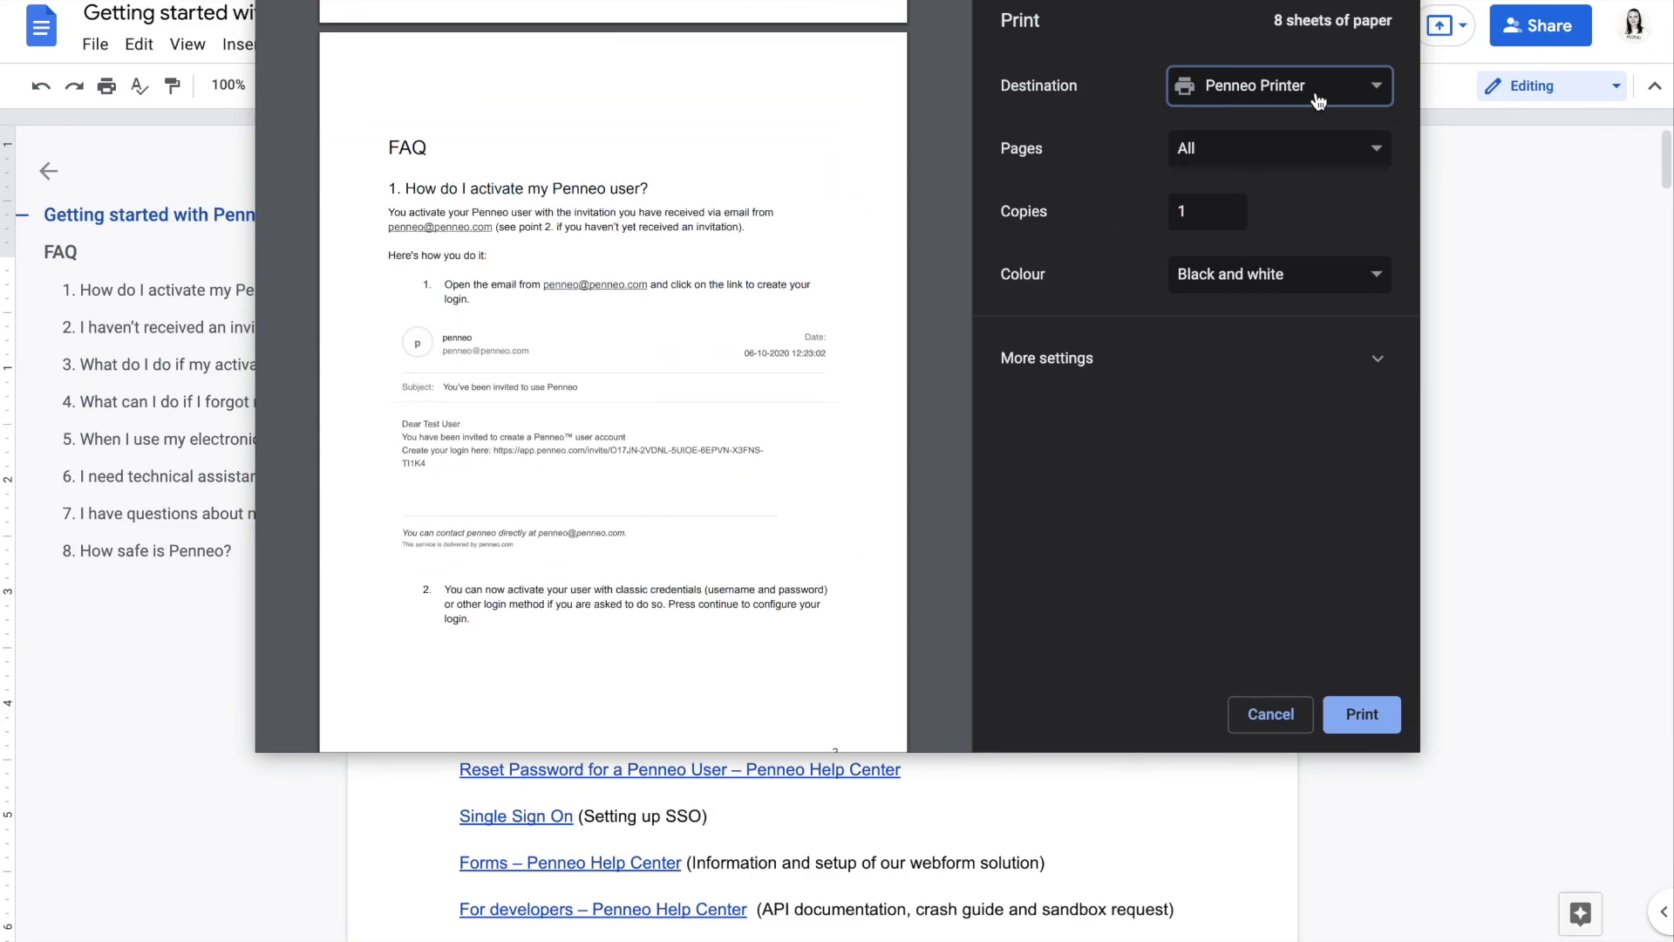
click(1362, 714)
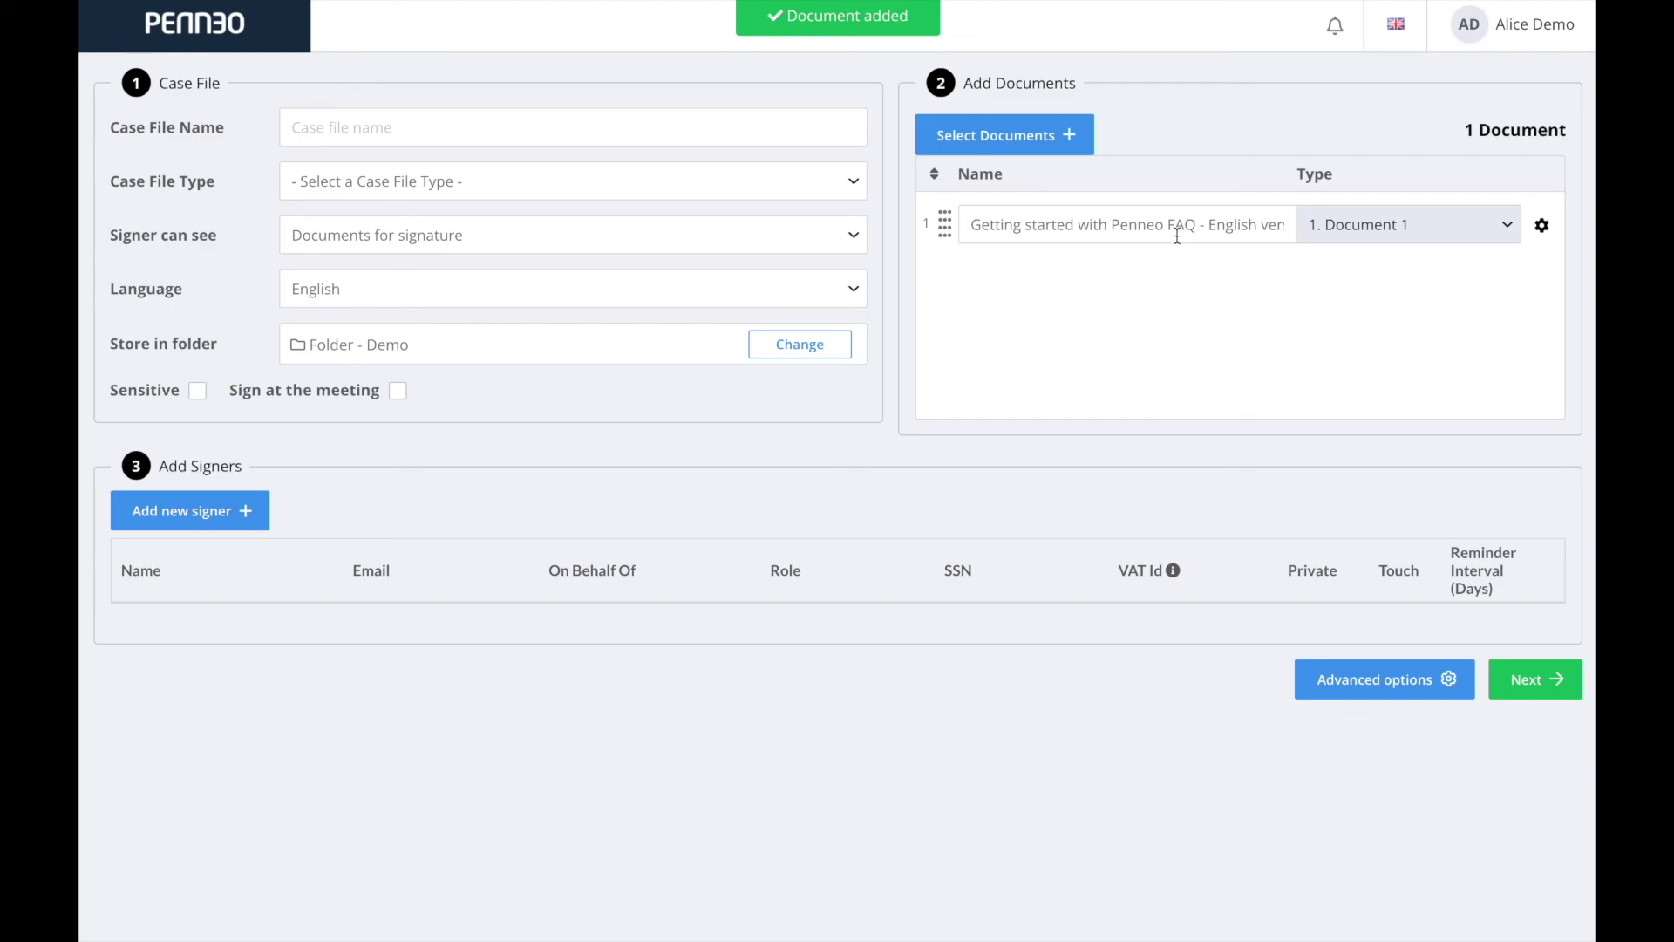
Open the FAQ document's type choices and dismiss them, leaving it as Document 1.
click(1354, 229)
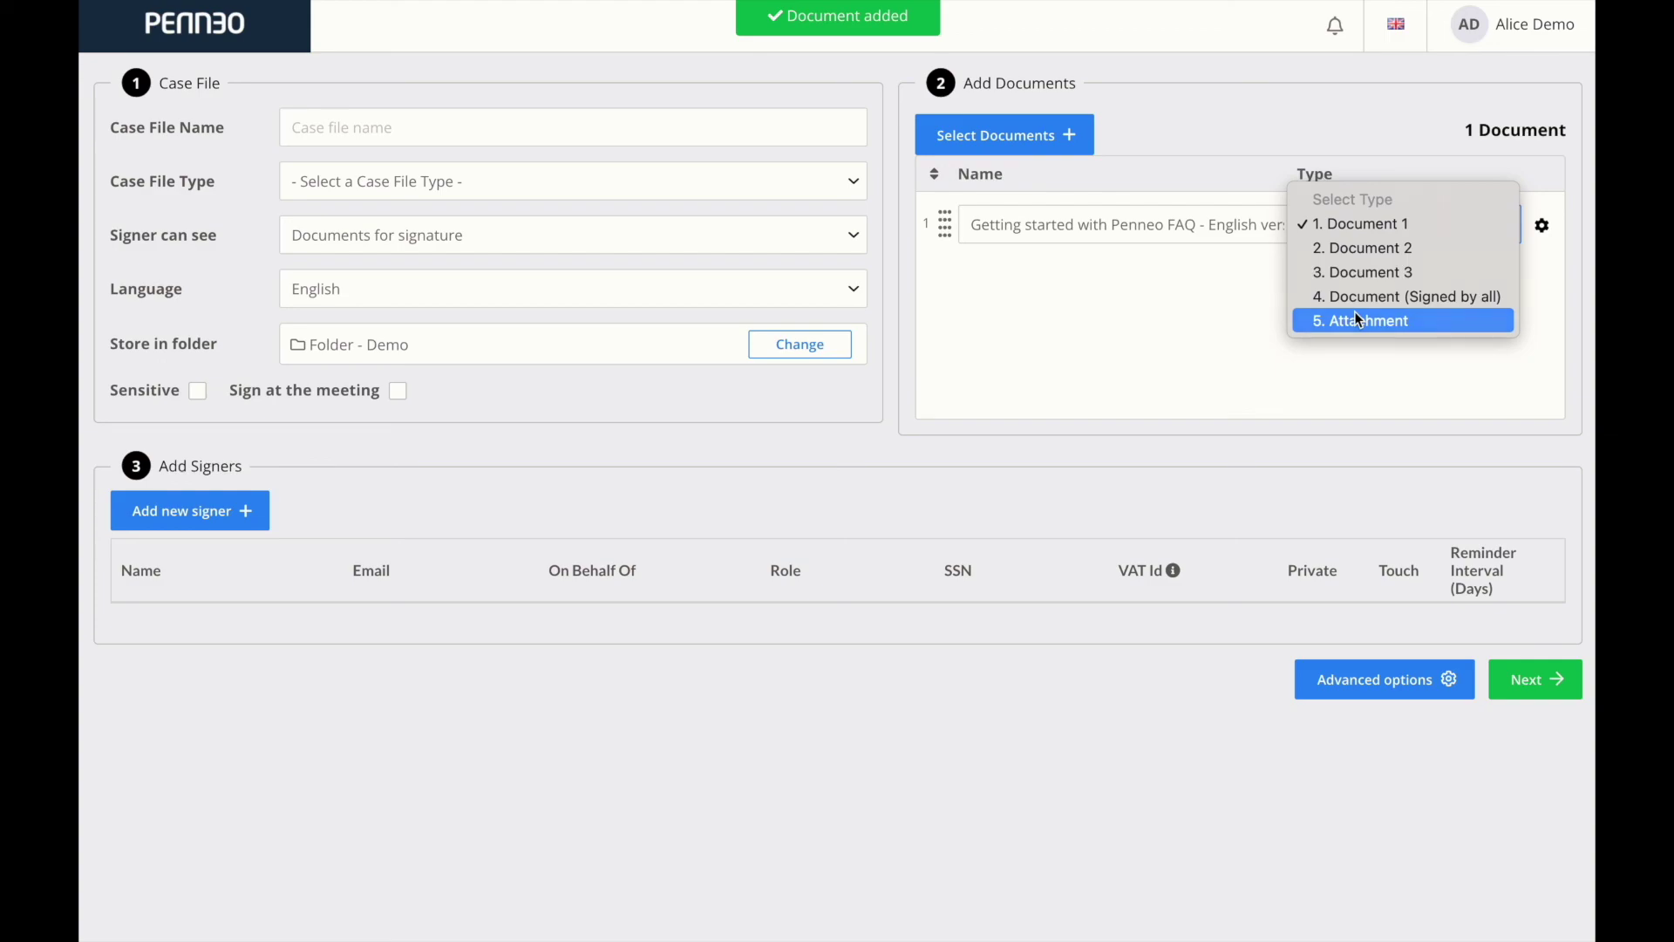
key(Escape)
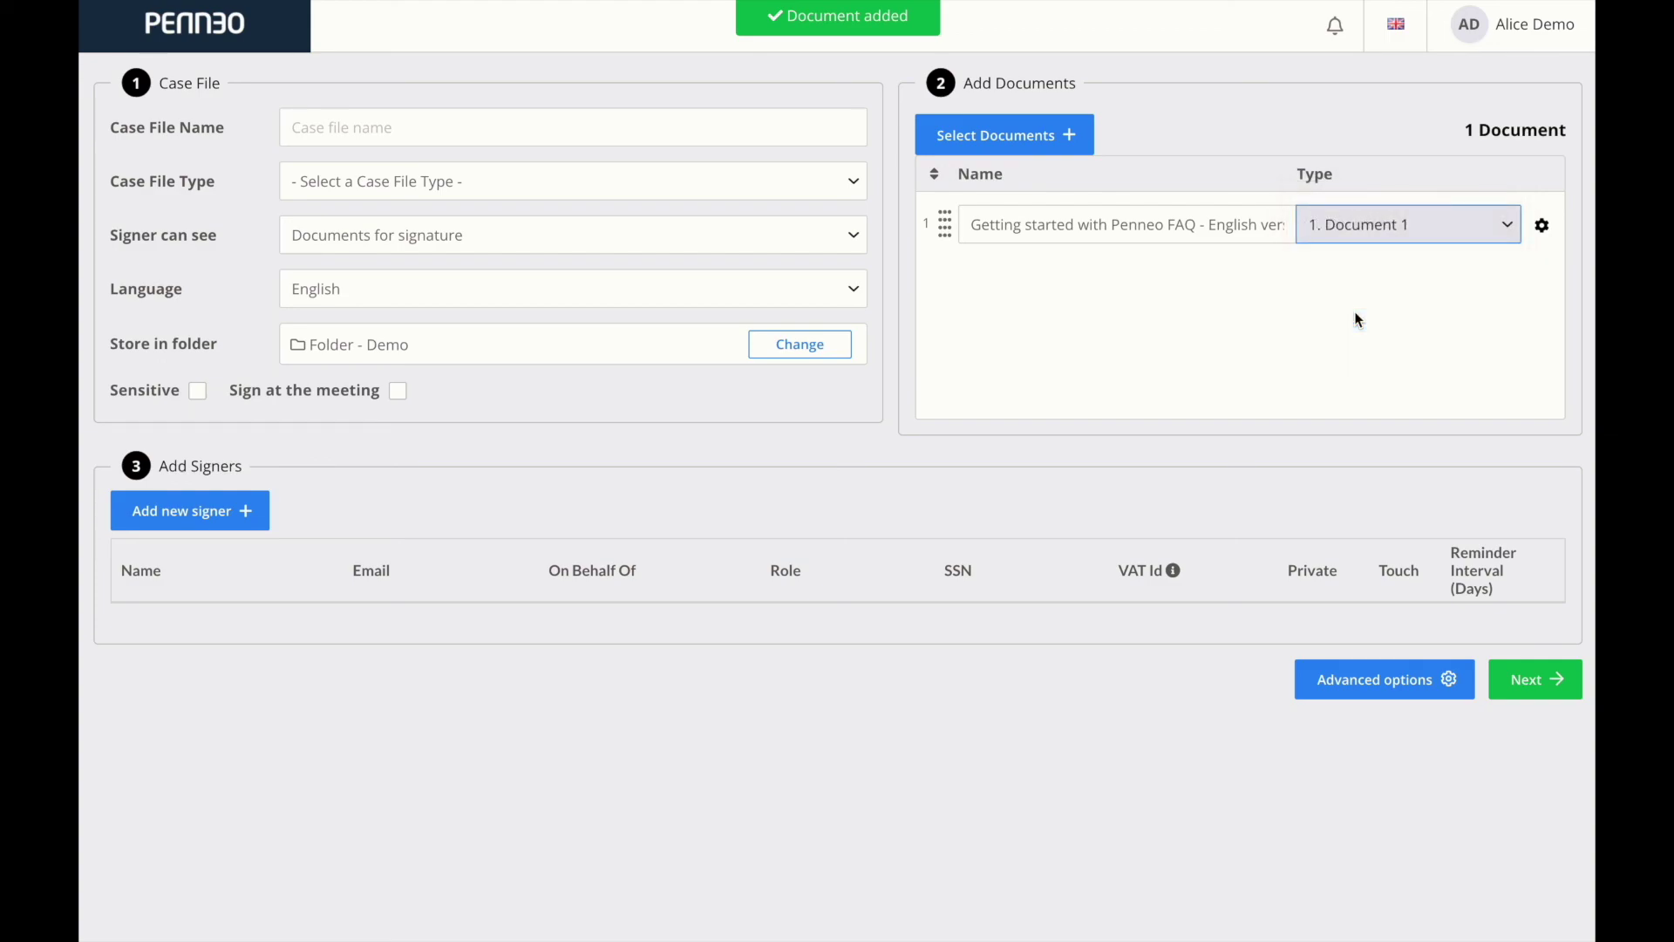